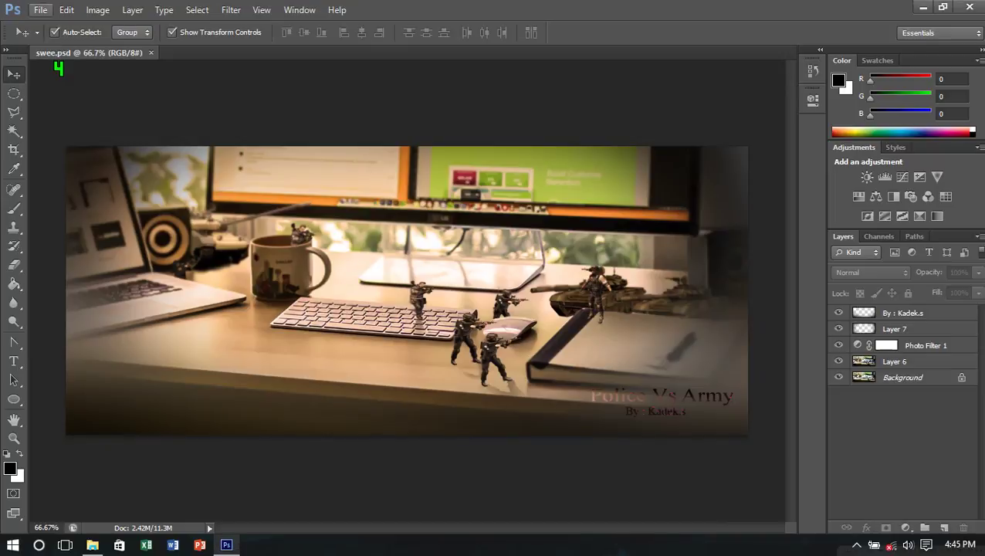
Step: Create a new blank white document, Untitled-1, with the default settings
click(40, 9)
click(54, 25)
key(Return)
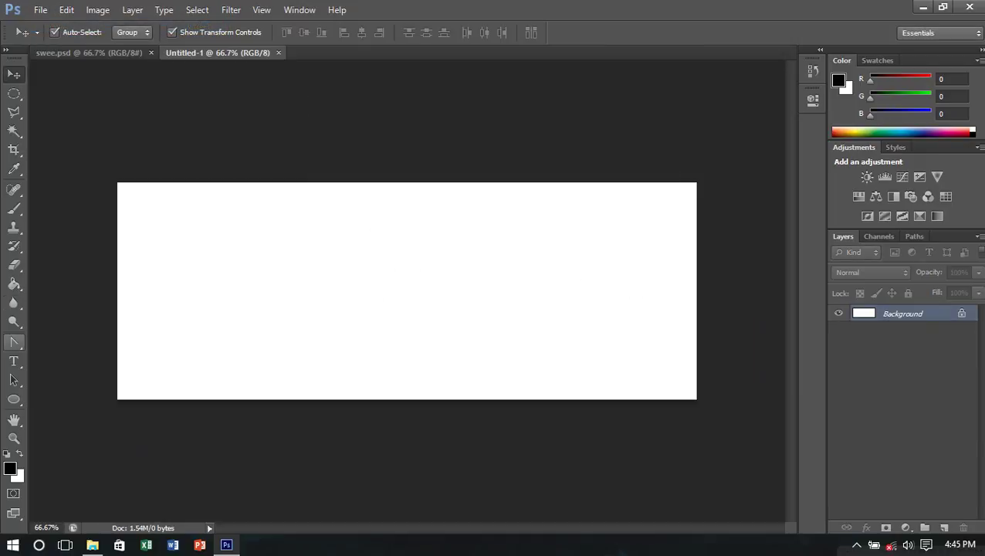
Step: Start a new type layer on the canvas with the text colour set to black
click(14, 360)
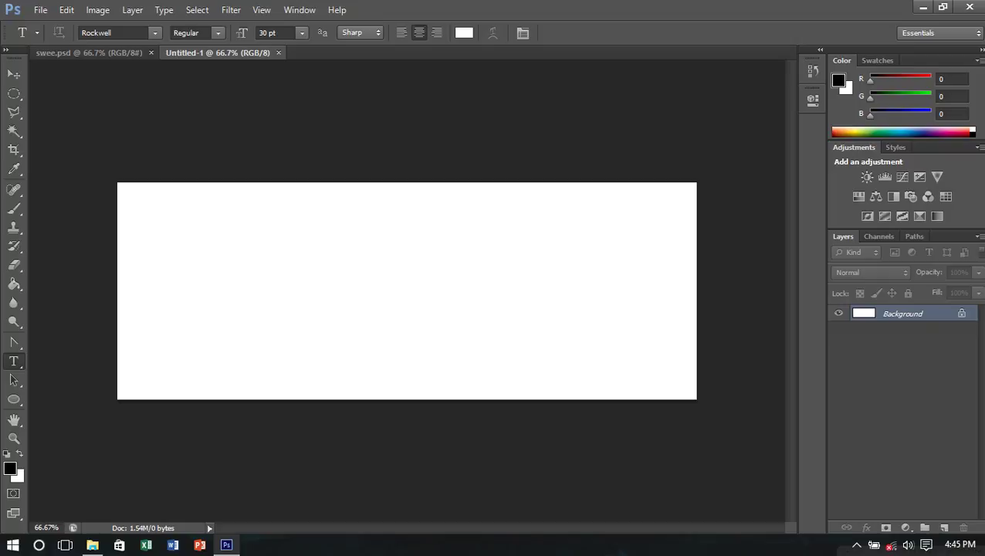
click(250, 275)
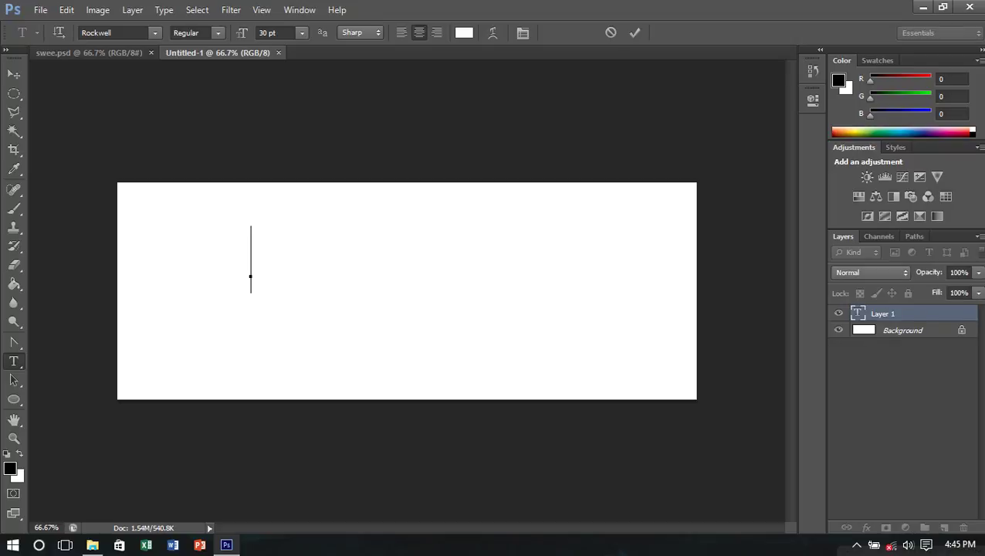
click(464, 33)
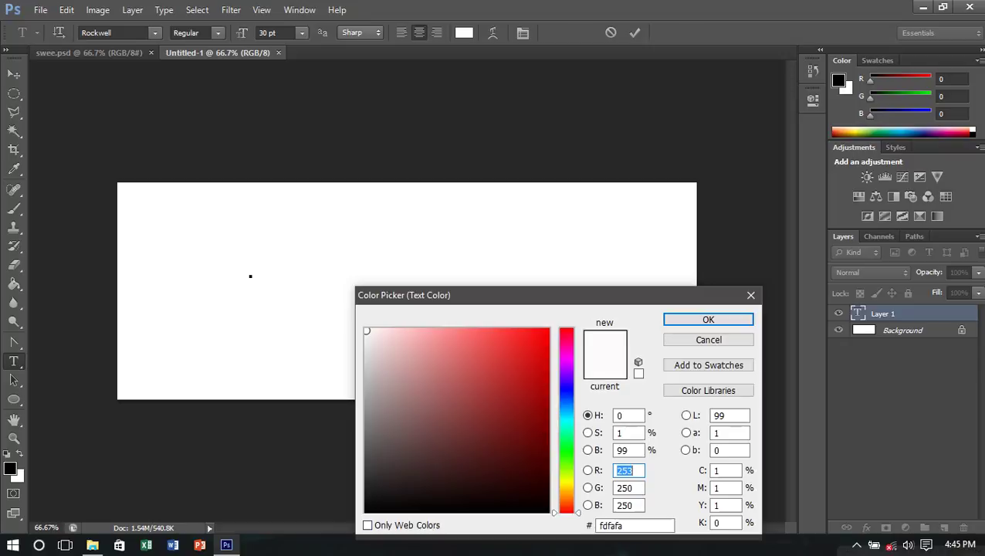
click(366, 510)
click(708, 319)
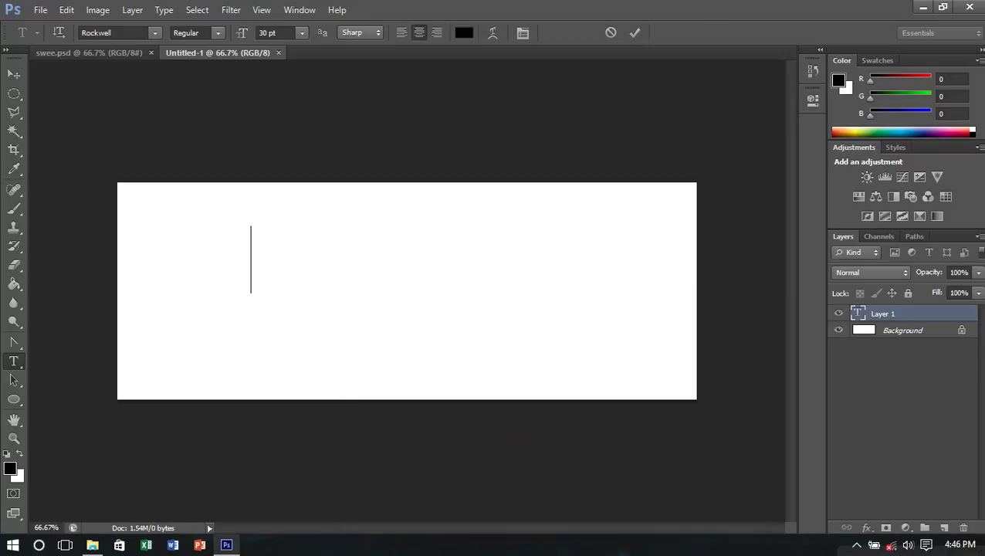
Step: Type 'Hallo....' and delete the stray extra letter
text(H)
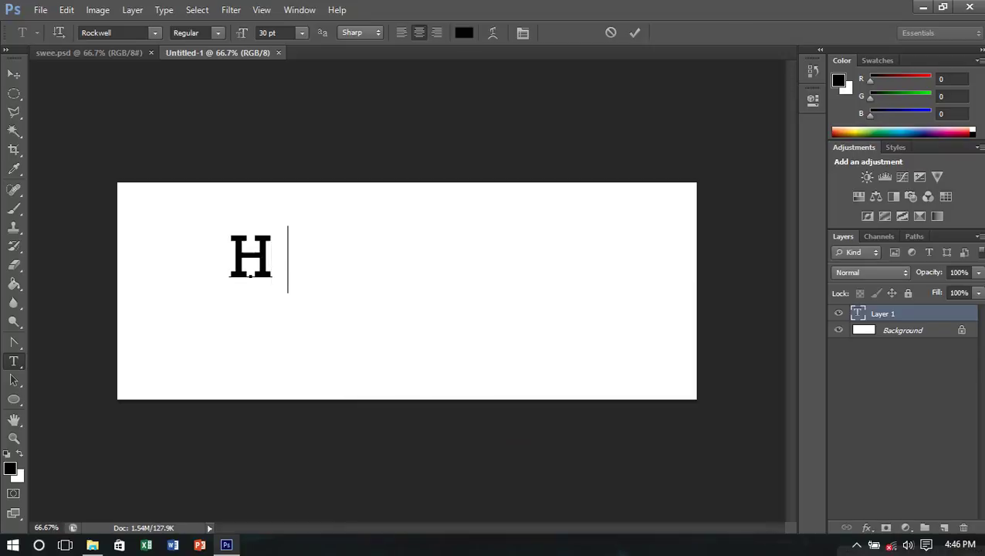
text(al)
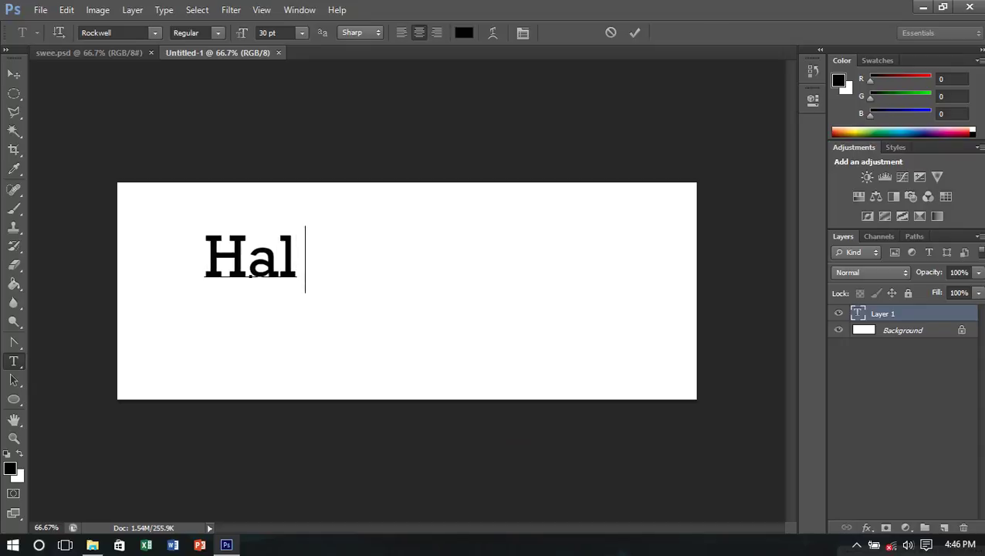
text(lo.)
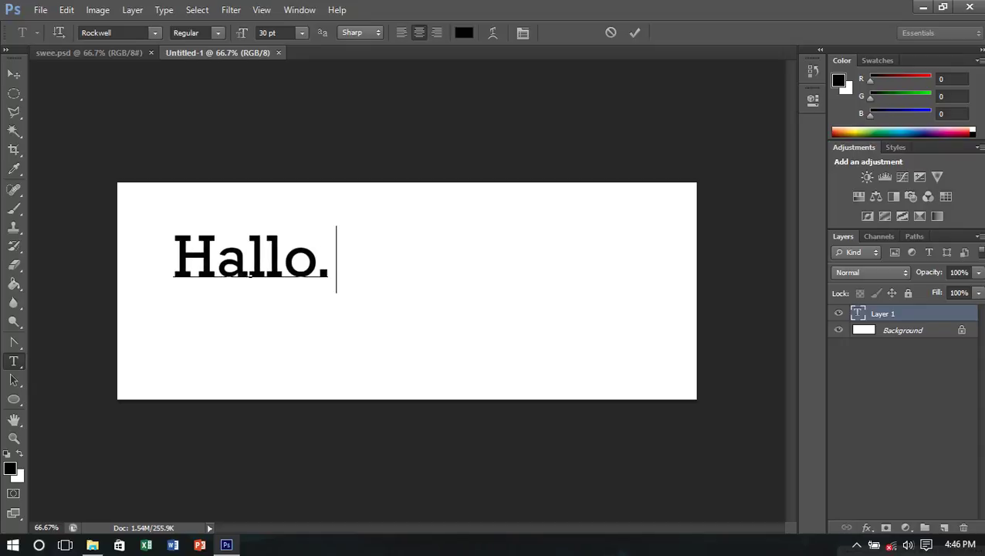
text(...)
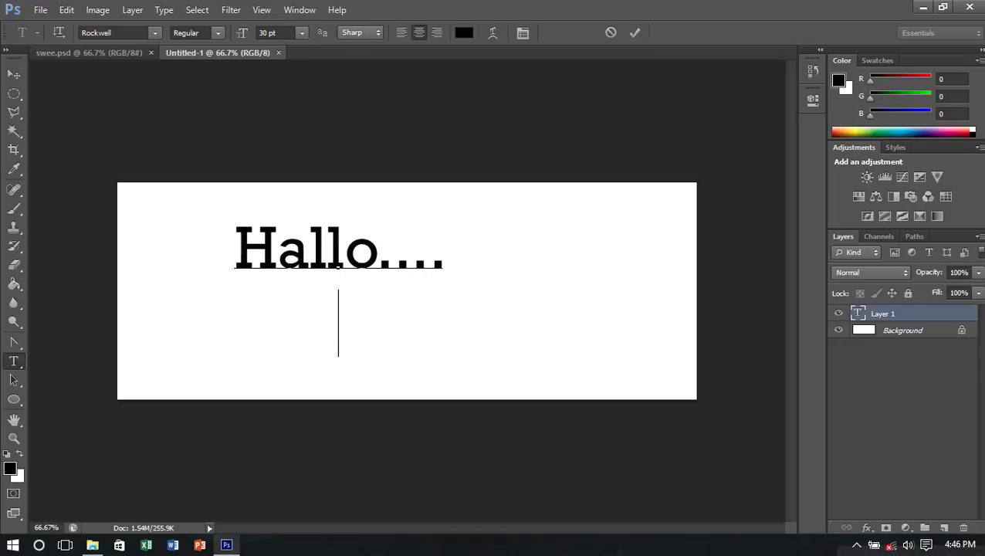
text(W)
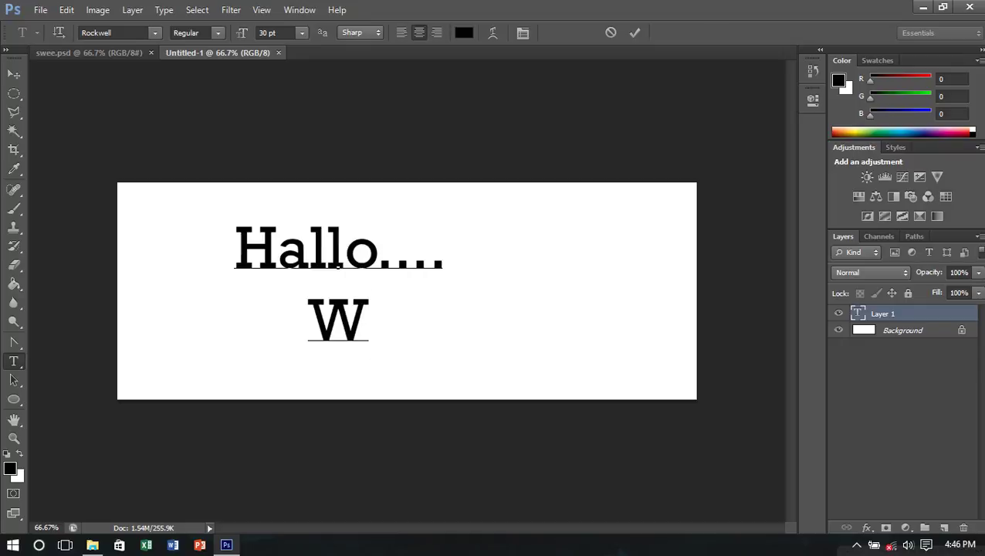
key(BackSpace)
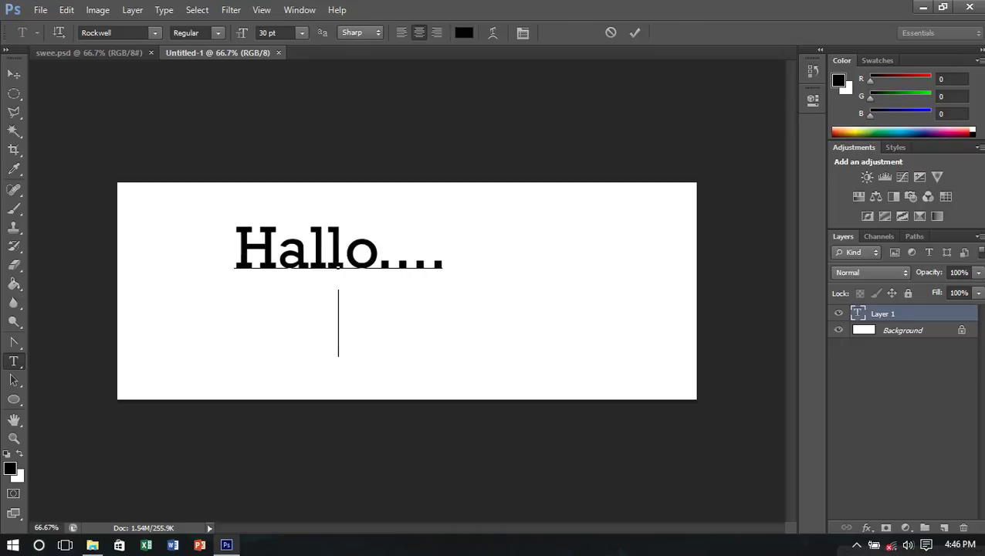
click(40, 9)
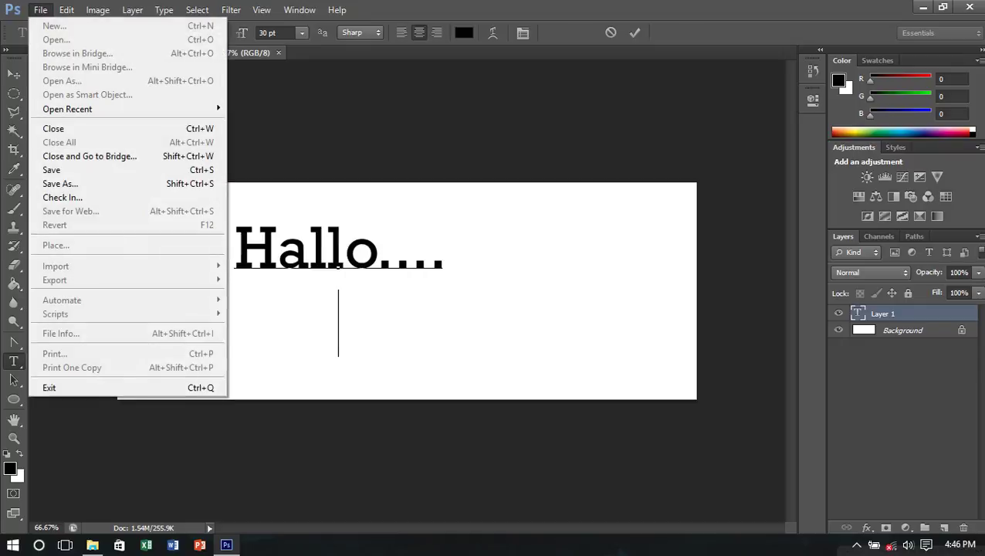
Step: Commit the Hallo.... text and browse the Open dialog to the Desktop efek folder
click(14, 73)
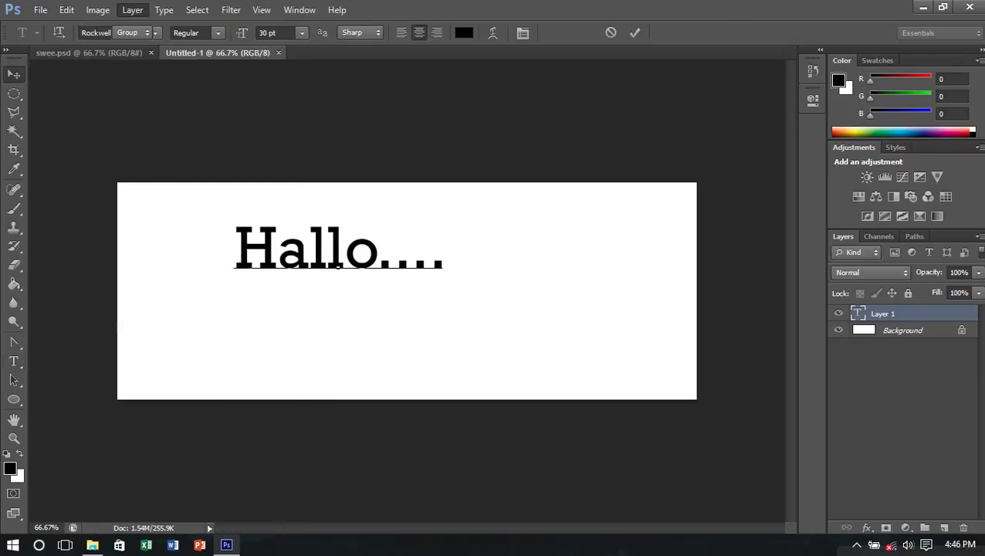
click(40, 9)
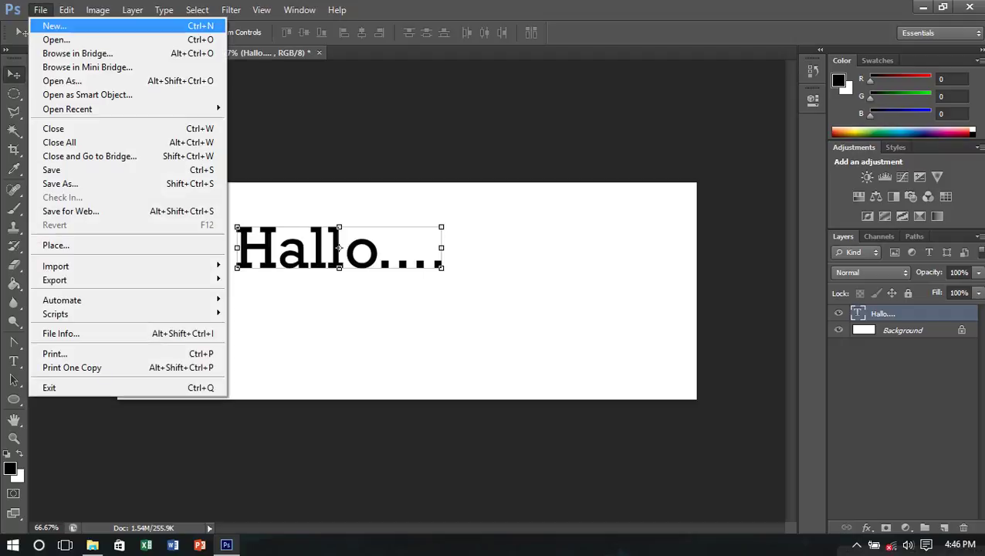
key(Return)
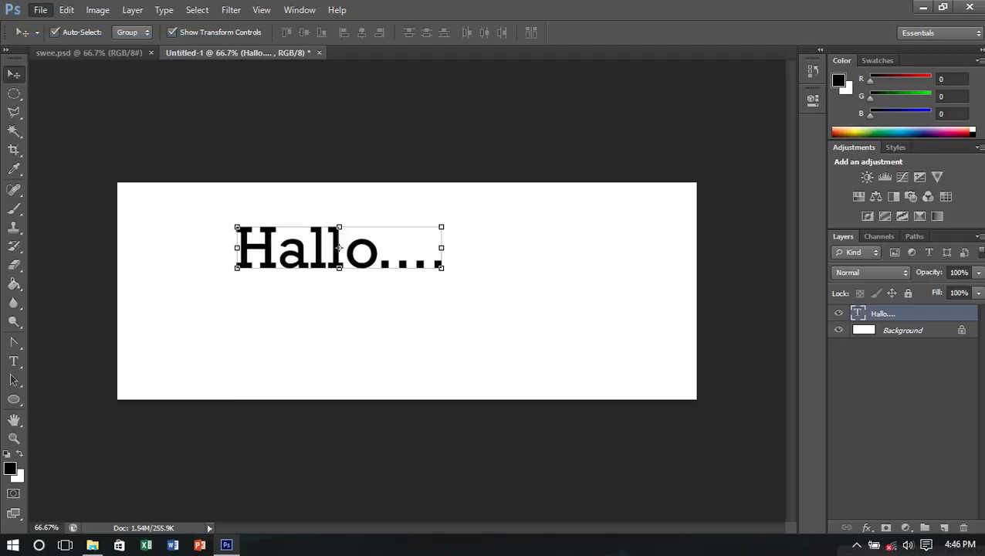
click(326, 179)
scroll(521, 216, down, 2)
scroll(522, 216, down, 5)
scroll(521, 216, down, 1)
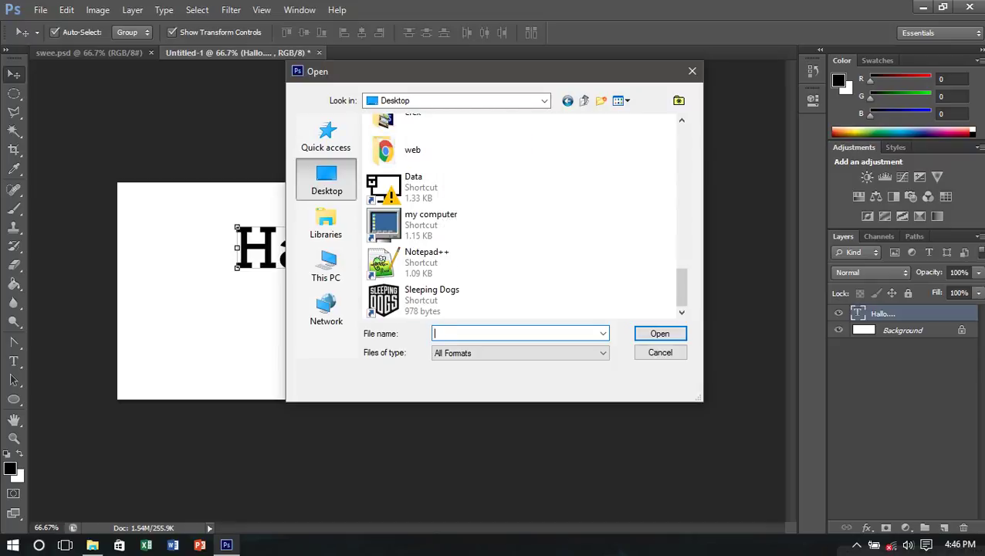
scroll(463, 216, up, 3)
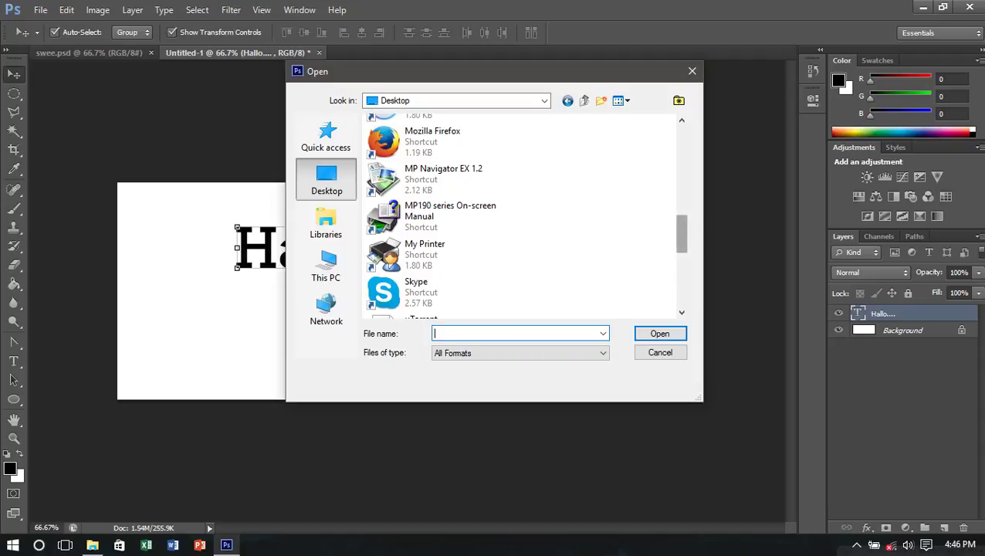
scroll(424, 270, down, 5)
scroll(424, 271, down, 2)
scroll(424, 272, down, 1)
scroll(423, 272, up, 1)
scroll(424, 272, up, 2)
scroll(424, 271, up, 1)
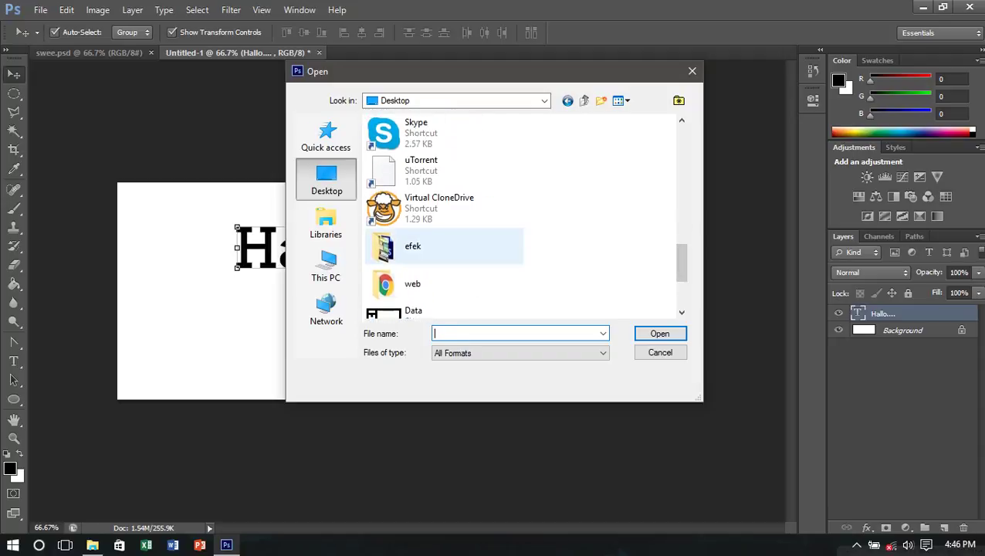
double_click(409, 247)
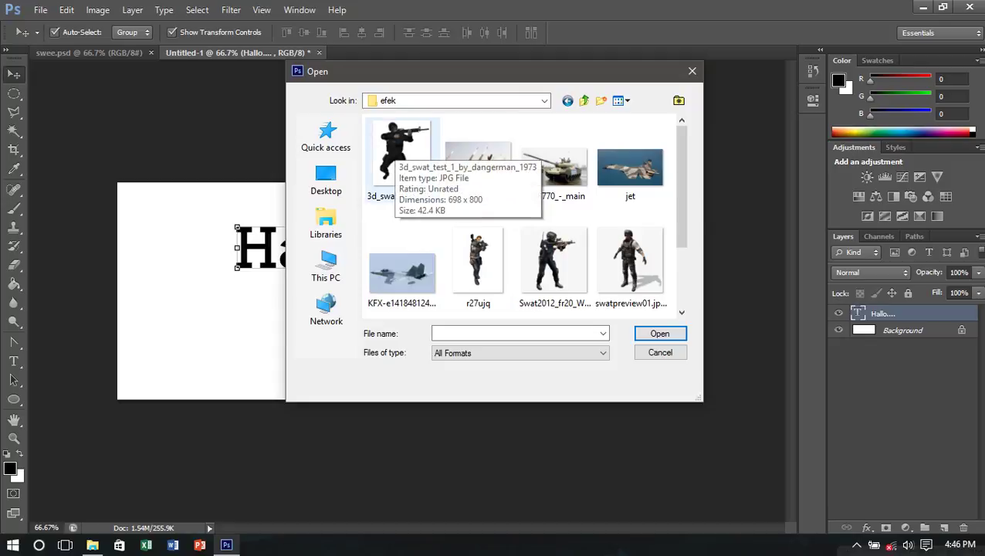
Step: Open the soldier, rocket, tank, jet and workspace-image files from efek together
click(398, 150)
ctrl+click(479, 162)
ctrl+click(555, 166)
ctrl+click(630, 166)
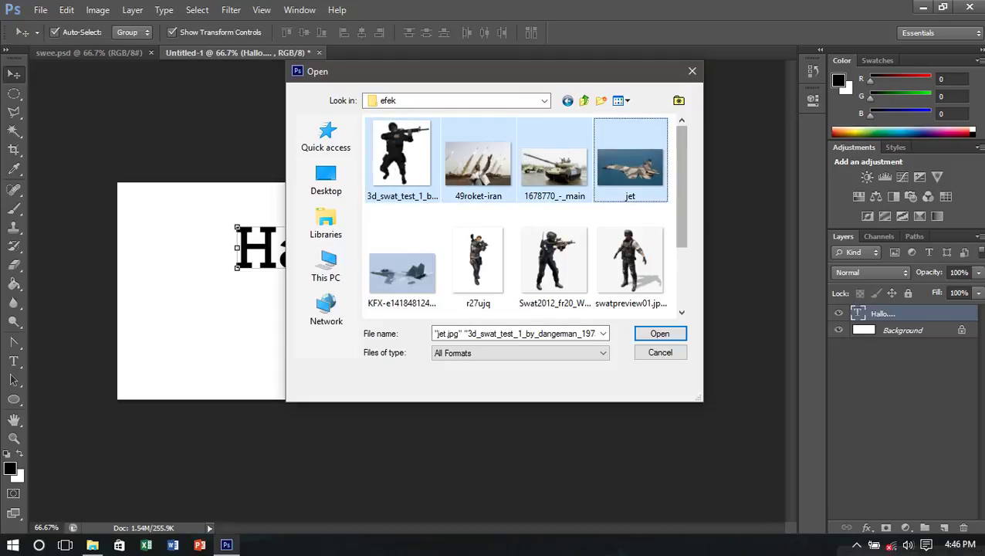
scroll(525, 217, down, 3)
click(629, 166)
click(555, 166)
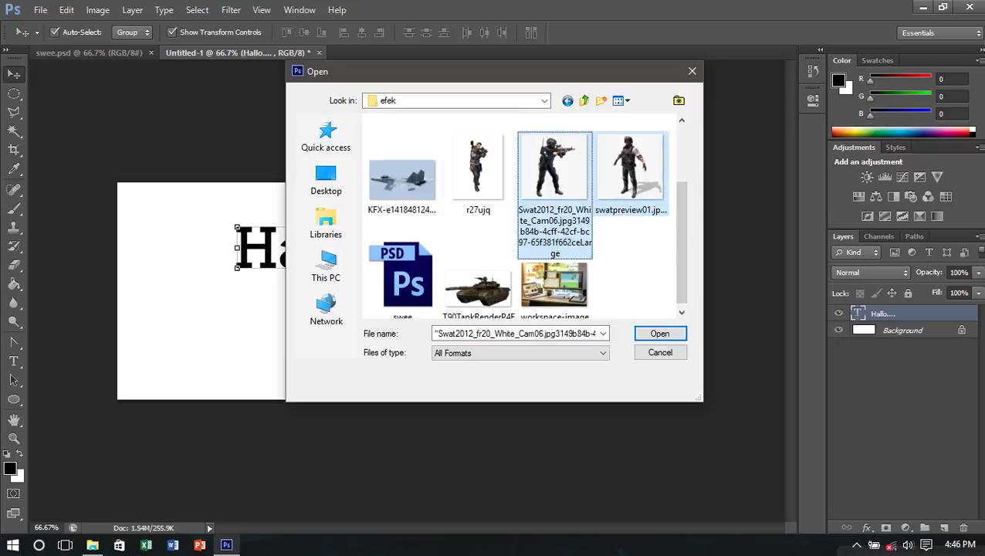
ctrl+click(478, 166)
ctrl+click(401, 178)
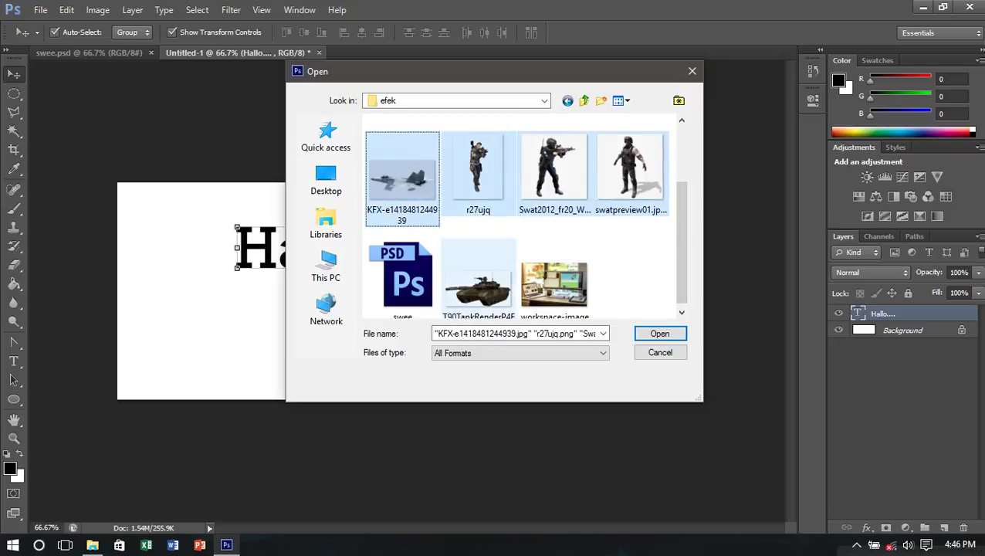
ctrl+click(479, 278)
ctrl+click(555, 277)
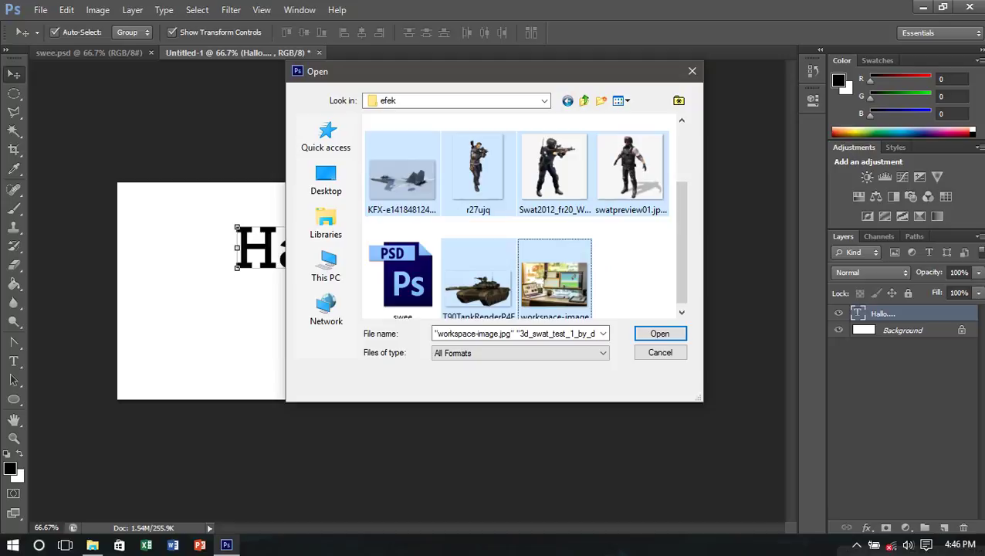
key(Return)
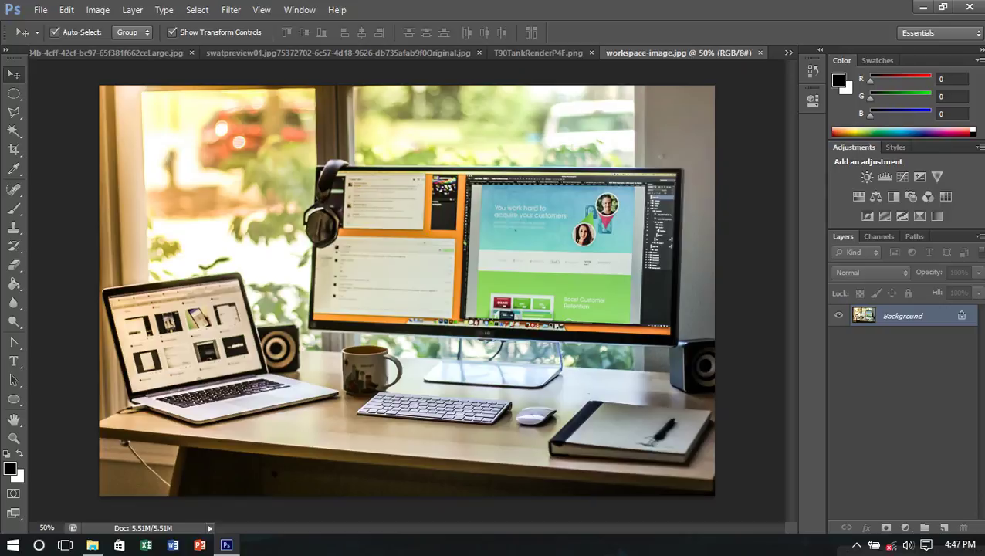
Step: Crop the top window strip off workspace-image.jpg
key(c)
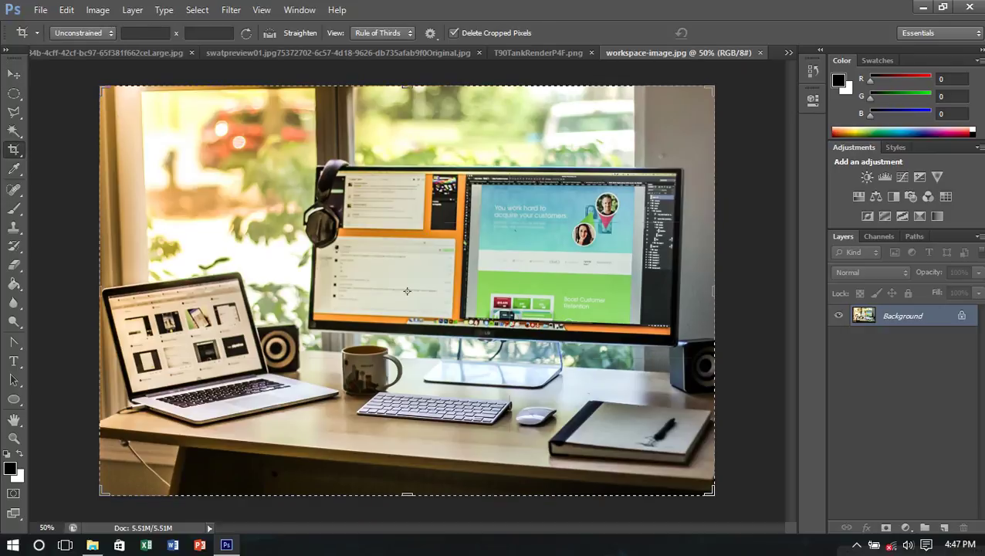
drag(407, 86, 407, 121)
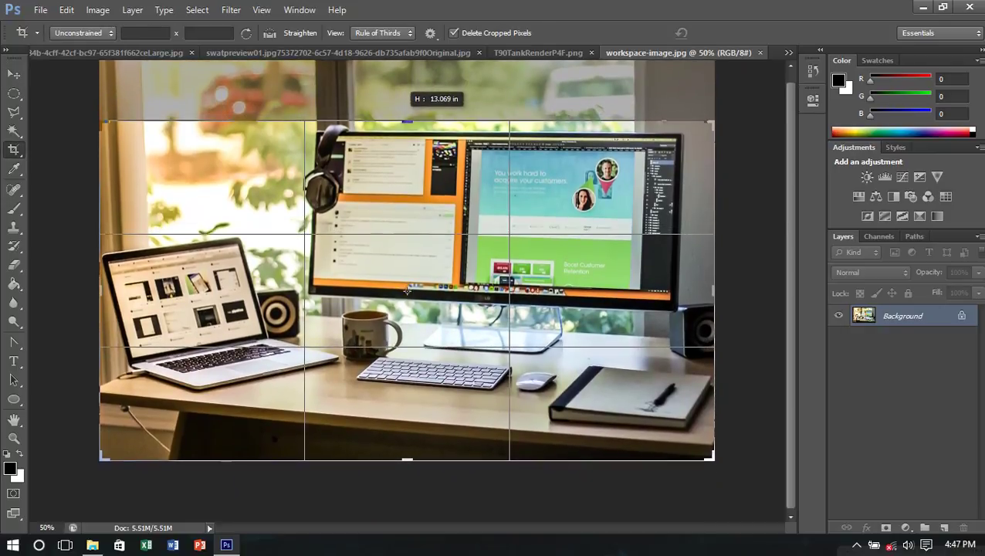
key(v)
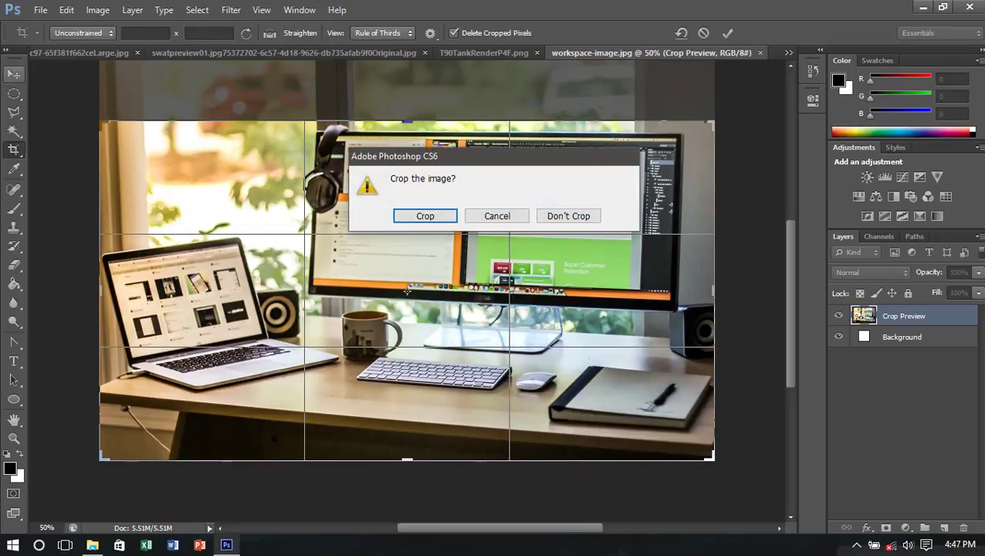
key(Return)
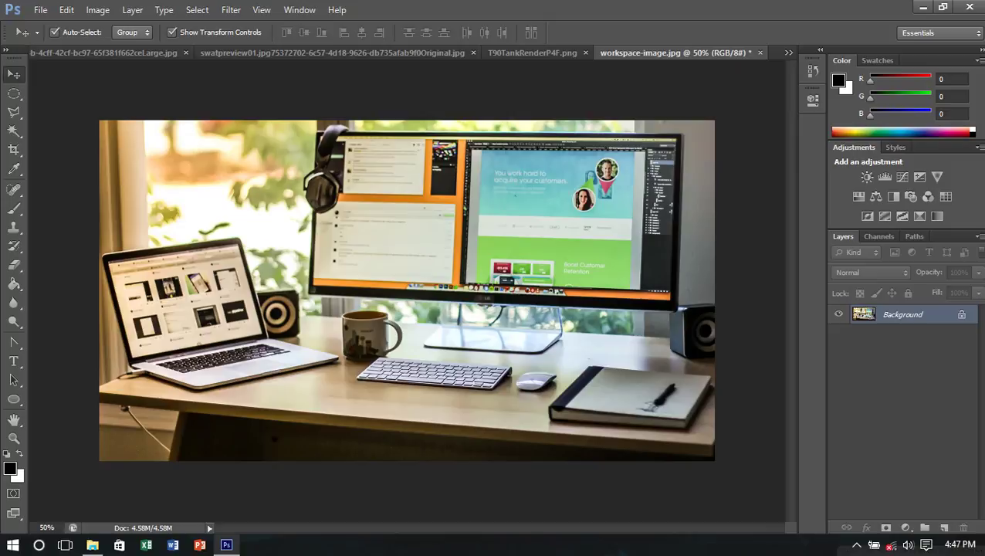
click(532, 53)
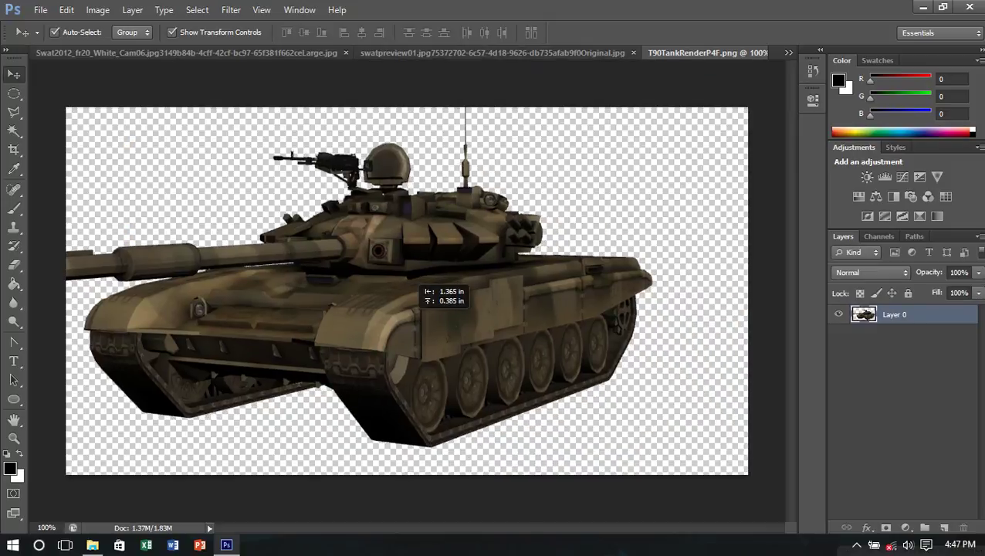
Step: Recentre the tank and float workspace-image.jpg in its own window
mouse_move(408, 291)
mouse_down()
mouse_move(568, 130)
mouse_move(769, 24)
mouse_up()
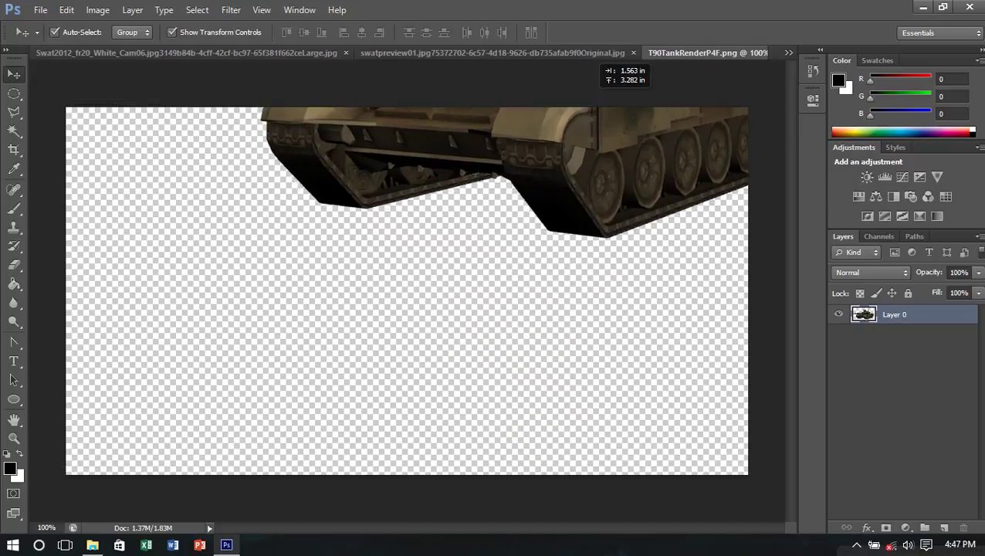
drag(633, 23, 378, 292)
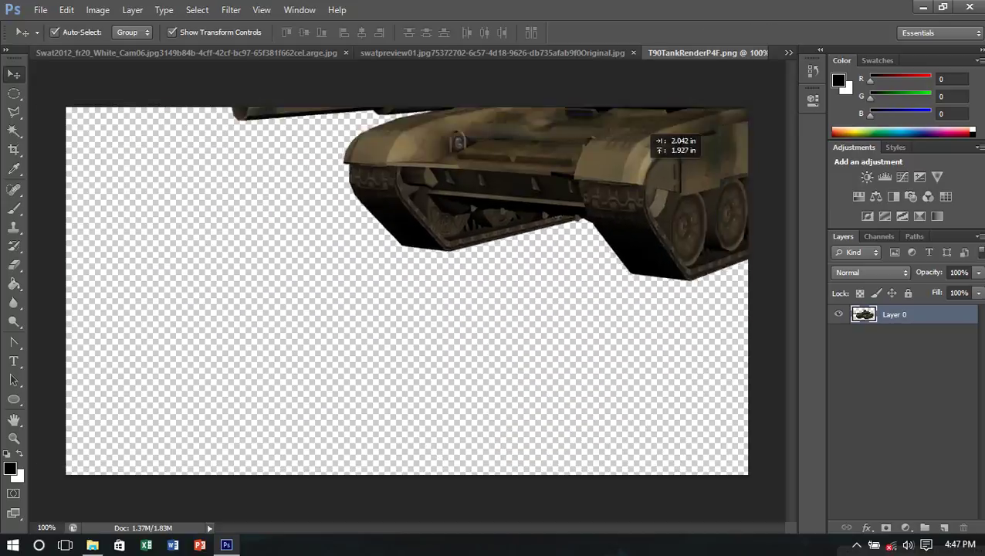
key(ctrl+shift+Tab)
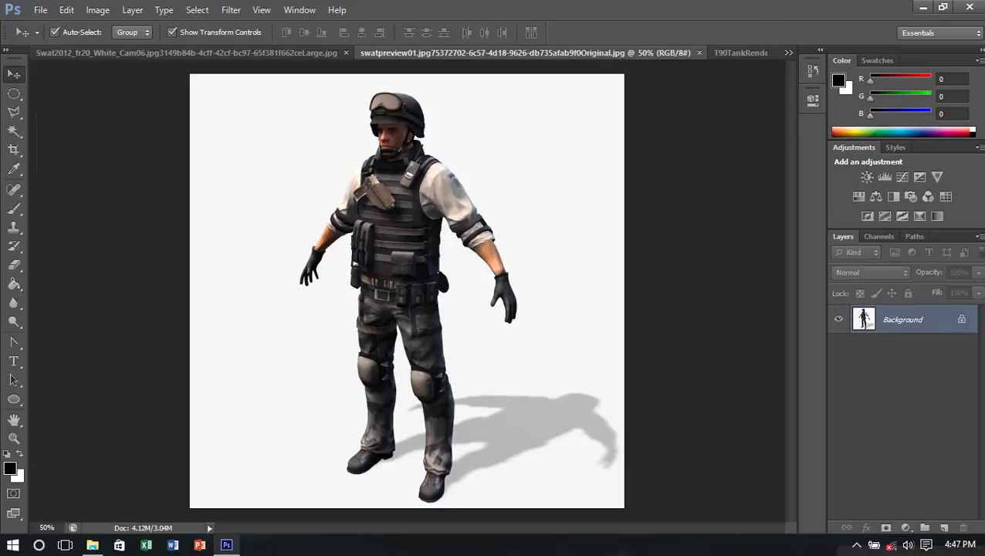
click(740, 52)
click(788, 53)
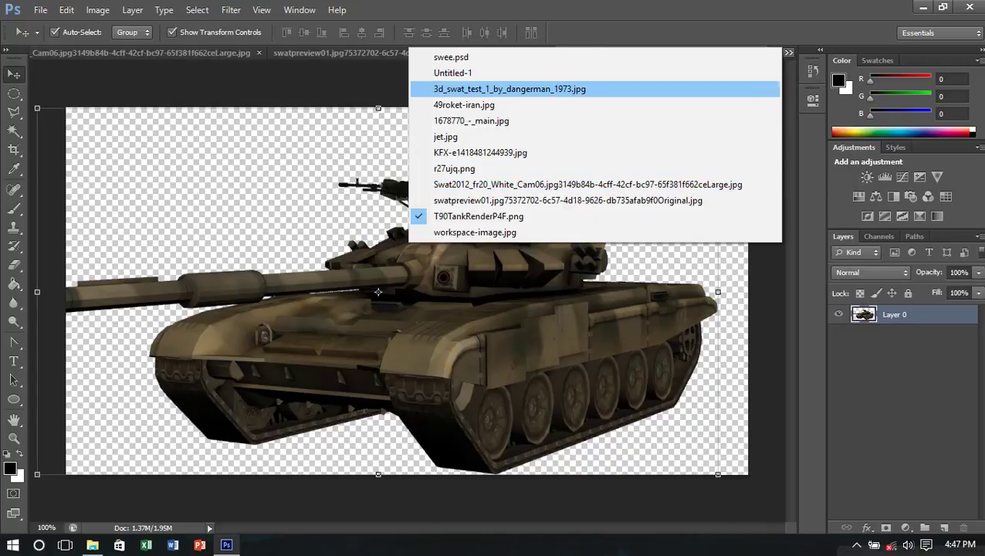
click(475, 232)
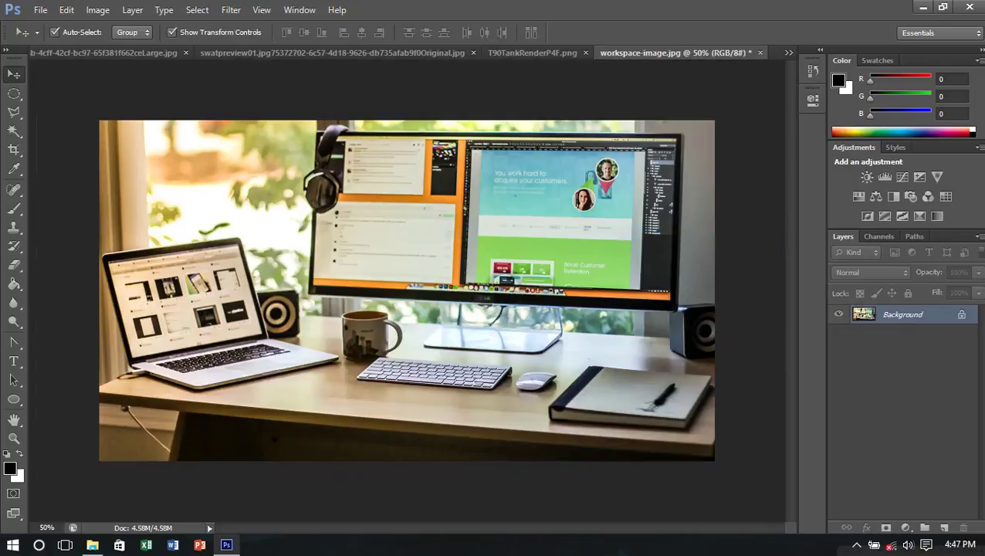
mouse_move(672, 52)
mouse_down()
mouse_move(529, 53)
mouse_move(396, 119)
mouse_up()
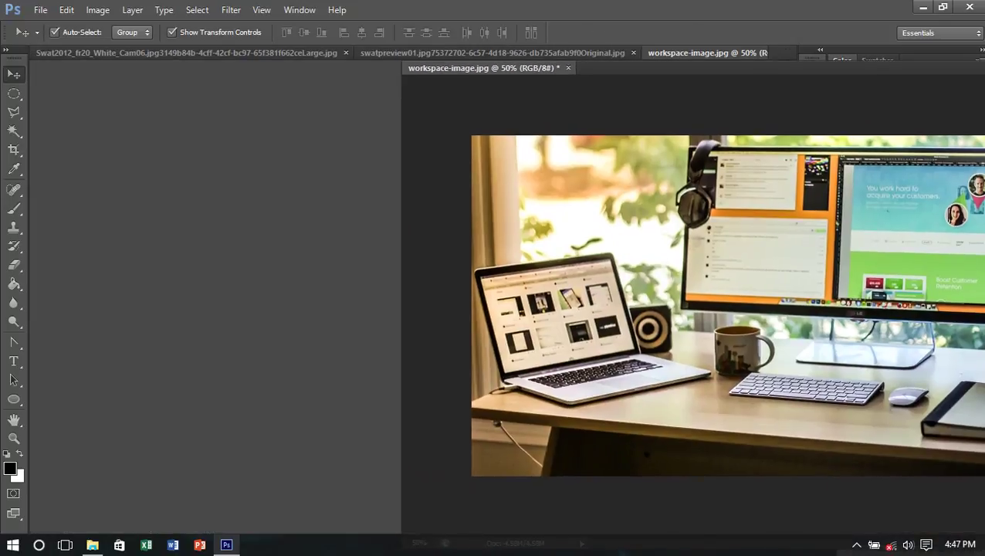
Step: Copy the tank layer into the desk photo, close T90TankRenderP4F.png unsaved, and redock the window
key(ctrl+Tab)
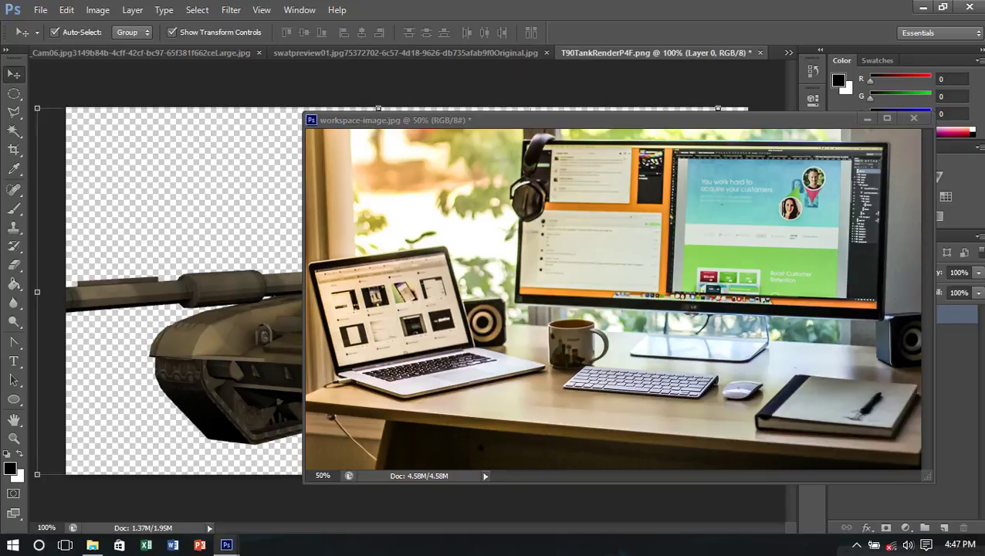
drag(290, 324, 461, 284)
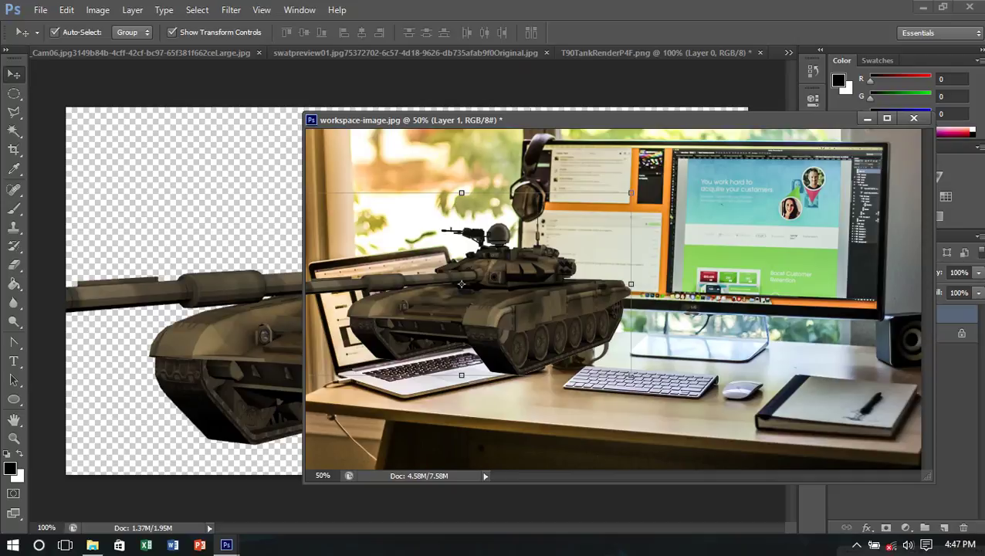
key(ctrl+Tab)
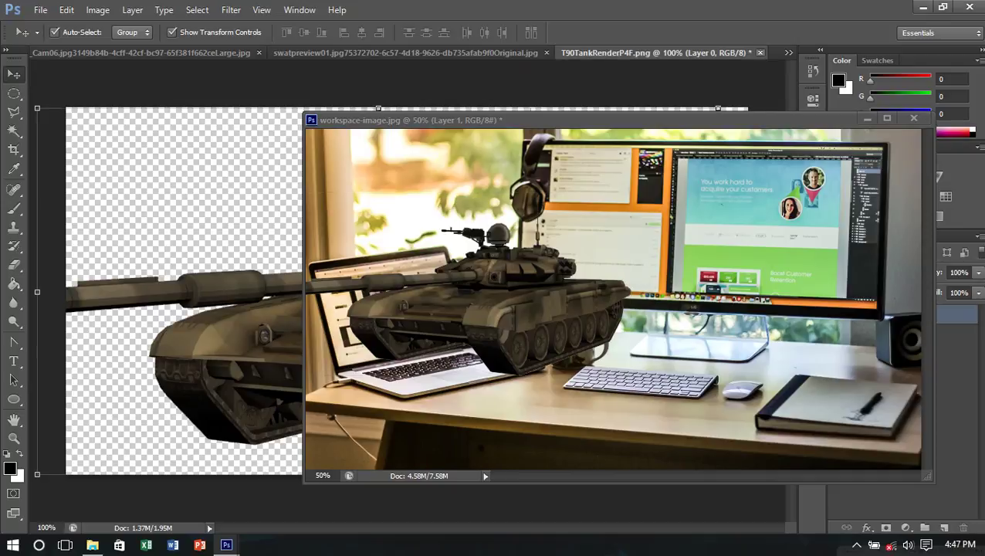
click(760, 53)
click(482, 214)
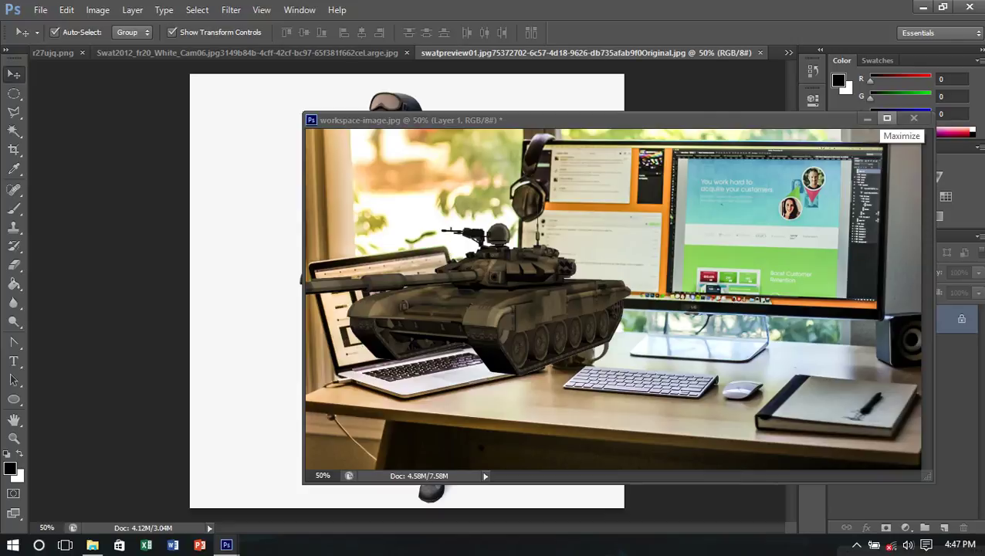
drag(865, 117, 842, 51)
click(413, 52)
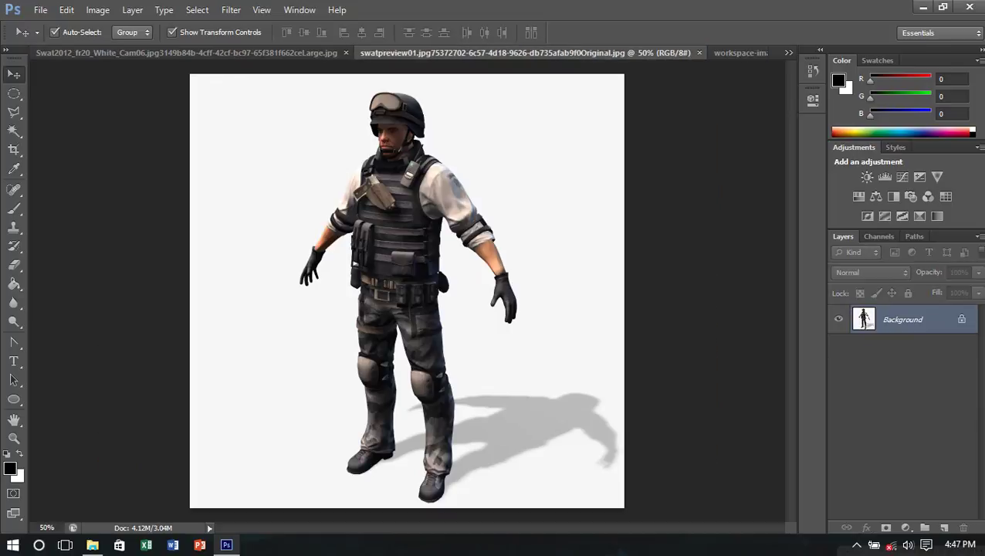
Step: Duplicate the soldier's Background and select the white backdrop around him
key(ctrl+j)
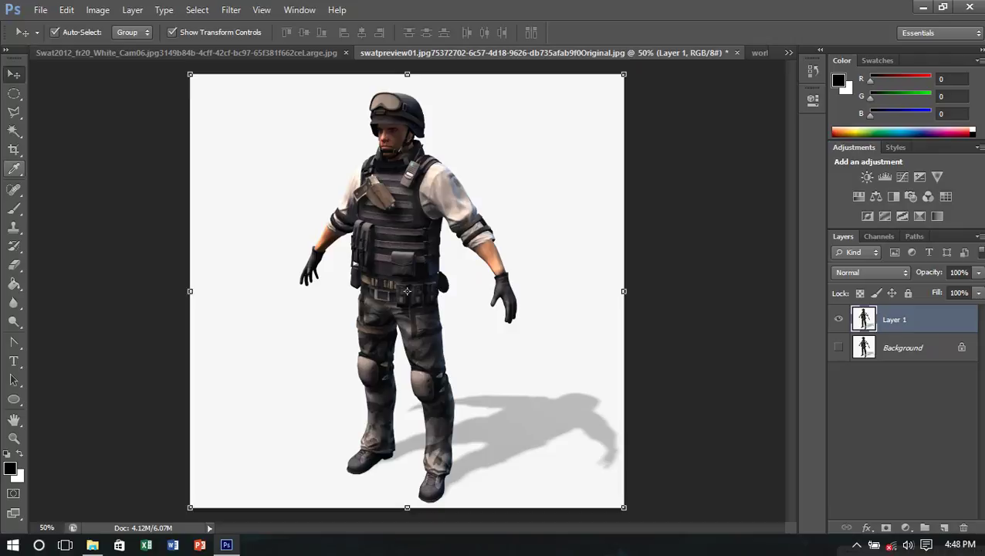
click(14, 130)
click(232, 155)
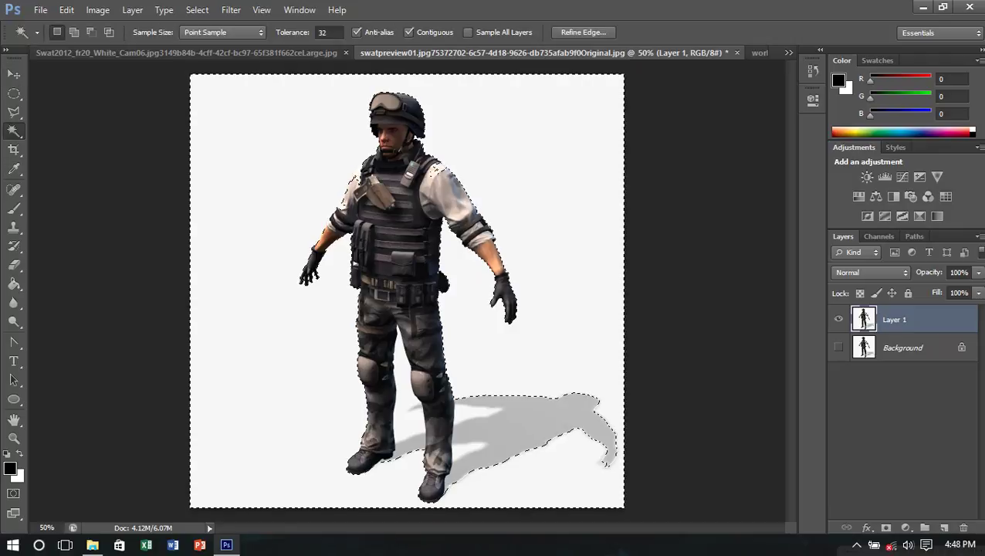
key(ctrl+plus)
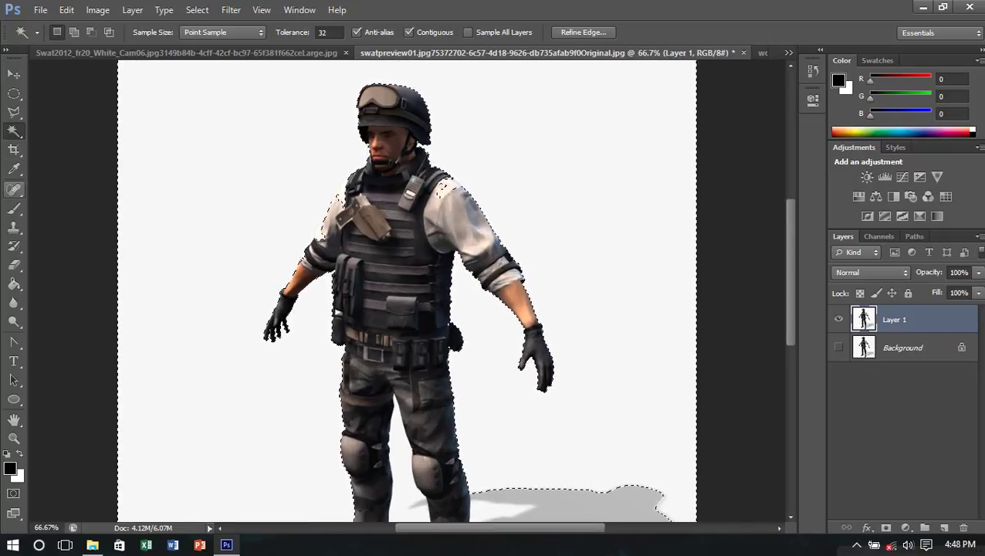
right_click(14, 130)
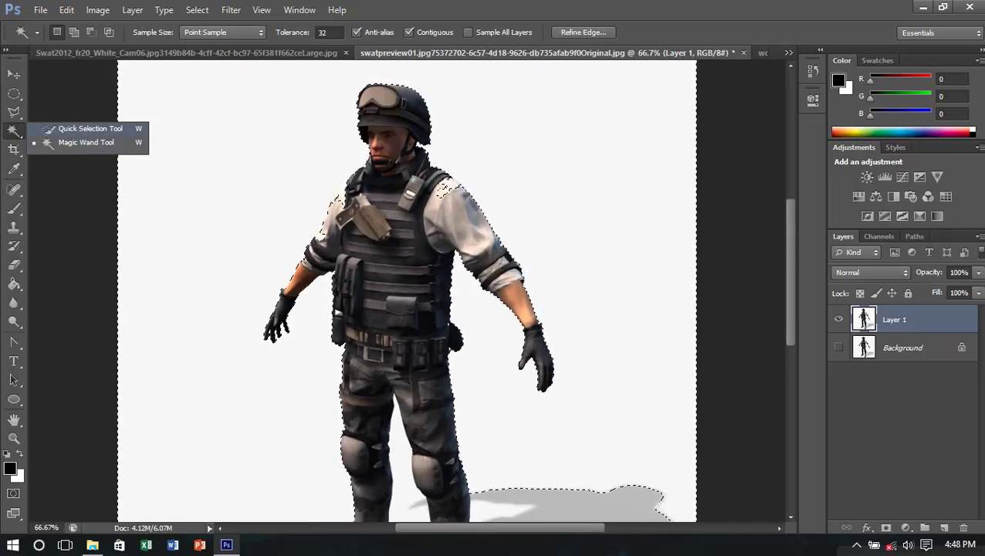
click(90, 128)
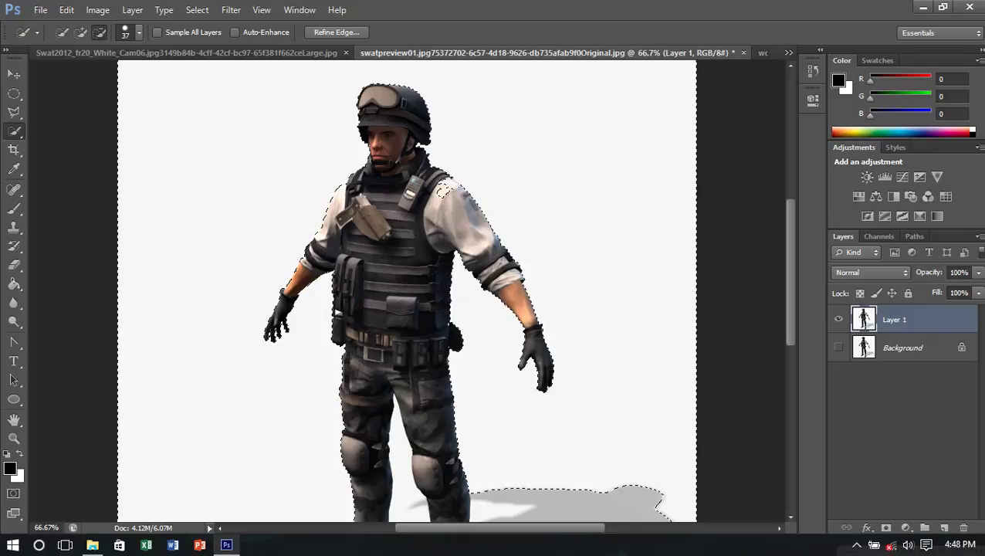
click(442, 189)
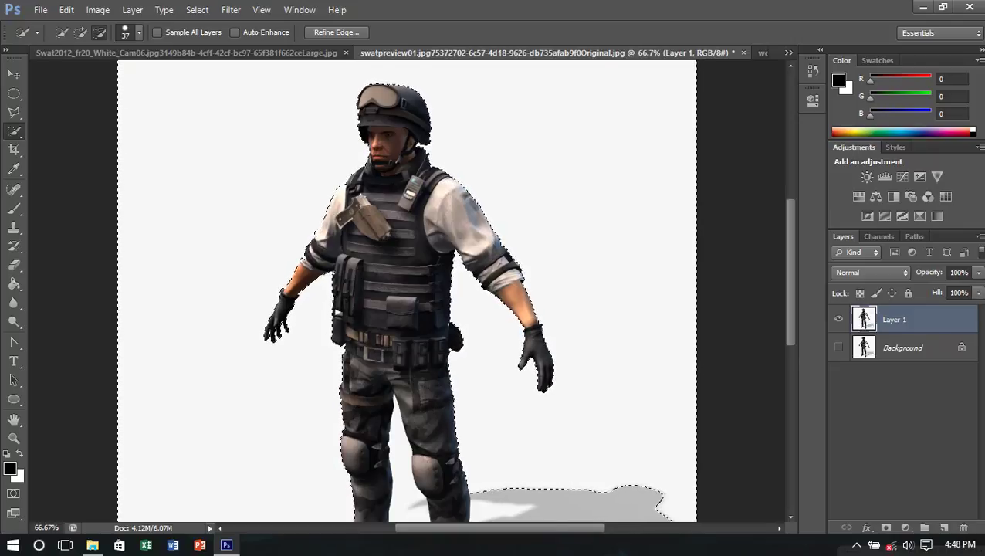
Step: Refine the selection, delete the background and shadow, and deselect
scroll(407, 290, down, 3)
scroll(407, 289, down, 2)
scroll(407, 290, down, 1)
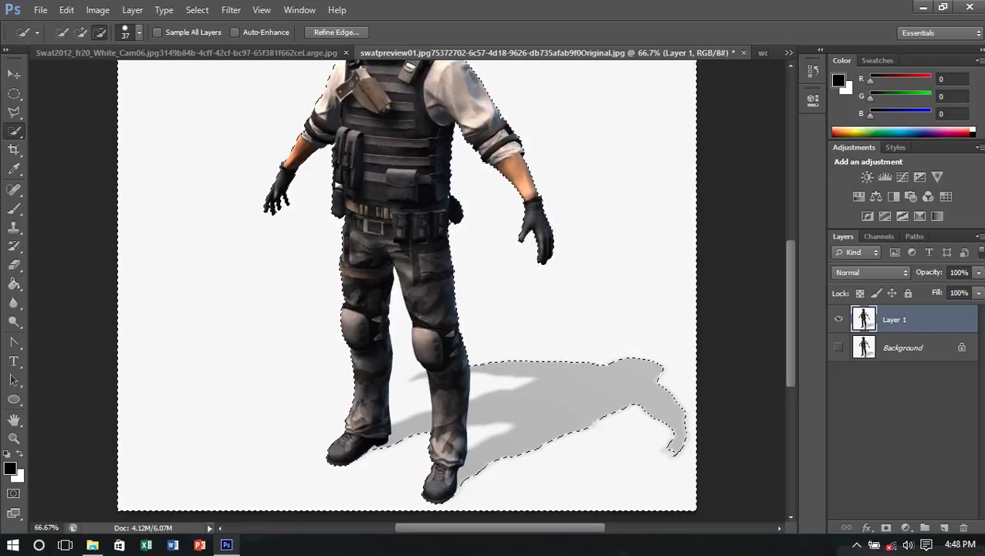
key(alt)
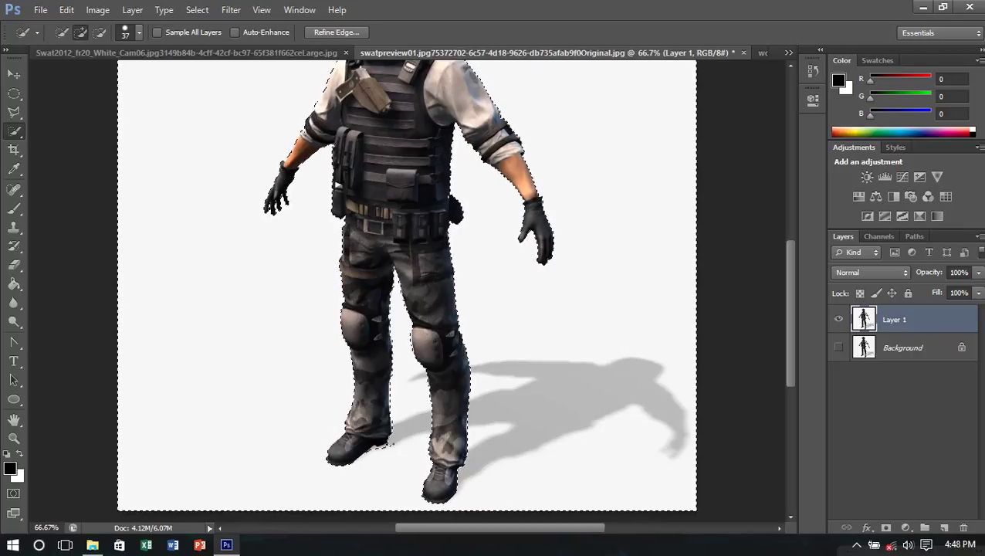
scroll(407, 290, up, 3)
scroll(406, 289, up, 1)
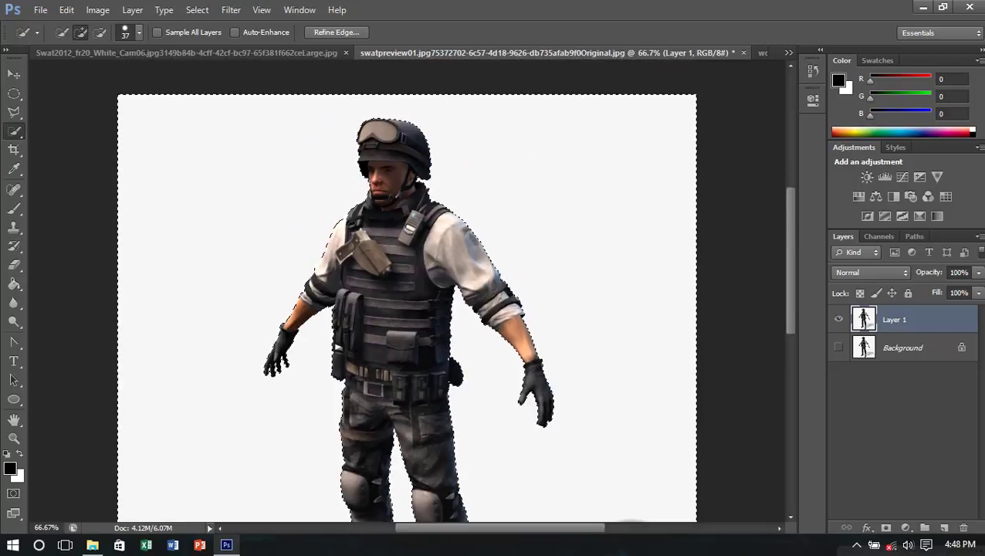
key(Delete)
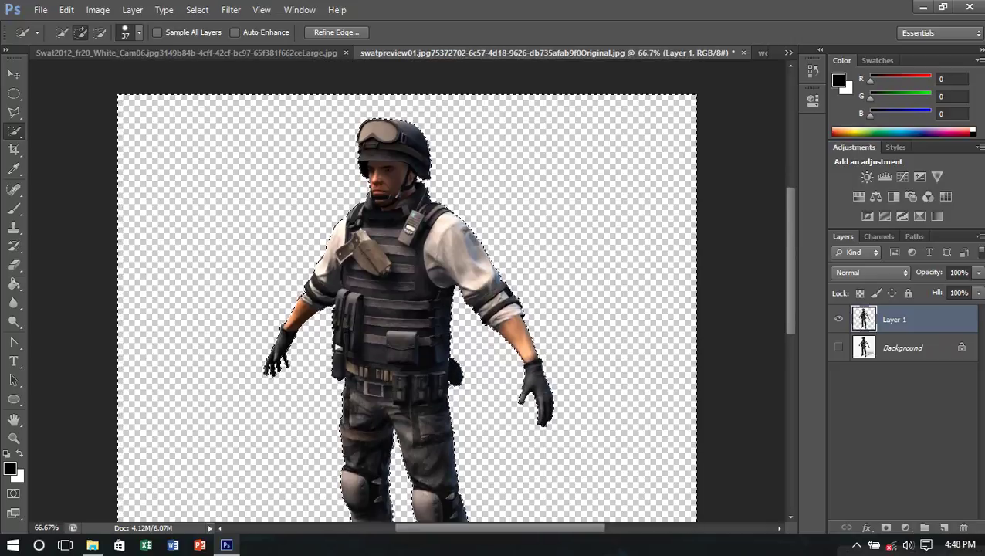
right_click(14, 131)
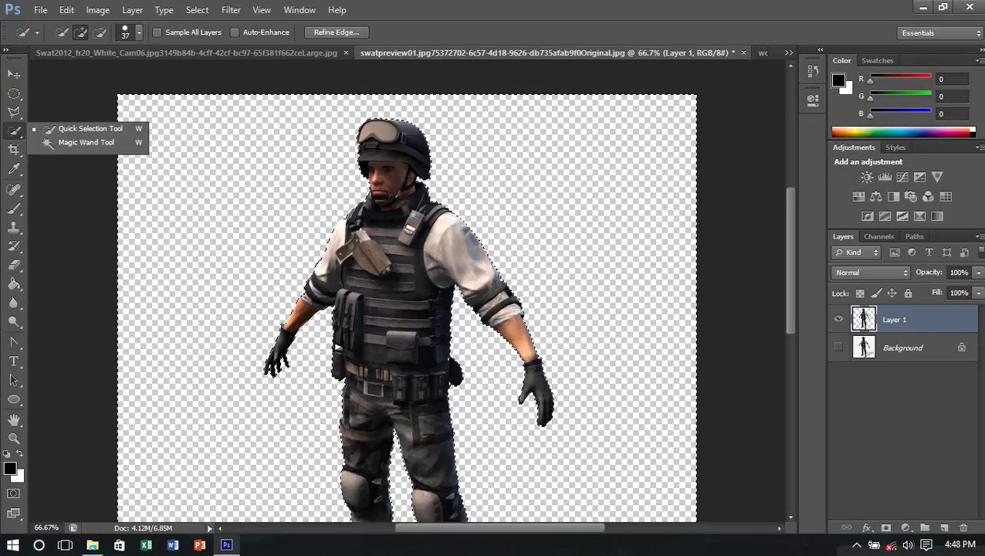
click(78, 130)
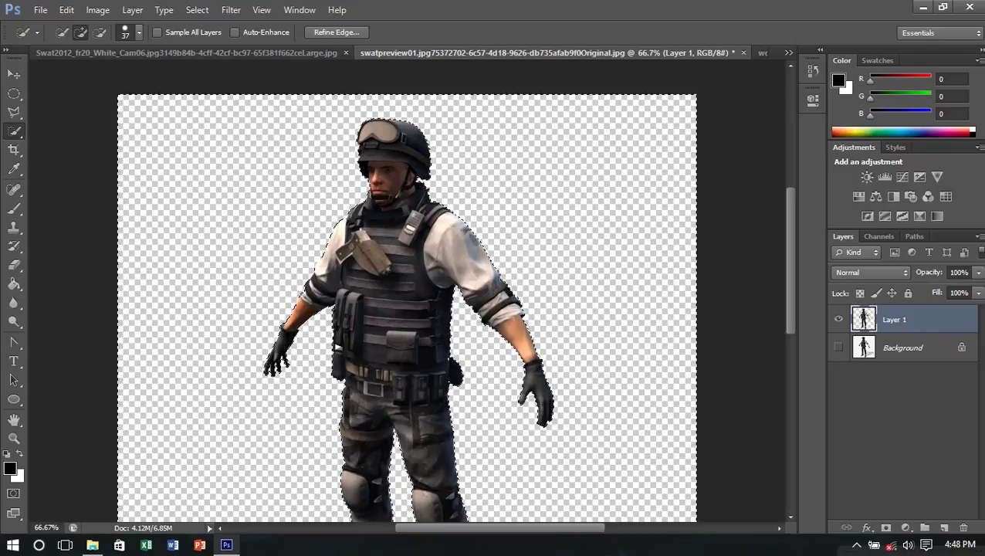
key(ctrl+d)
Step: Drag the cut-out soldier into the desk photo as Layer 2 and close swatpreview01 unsaved
key(v)
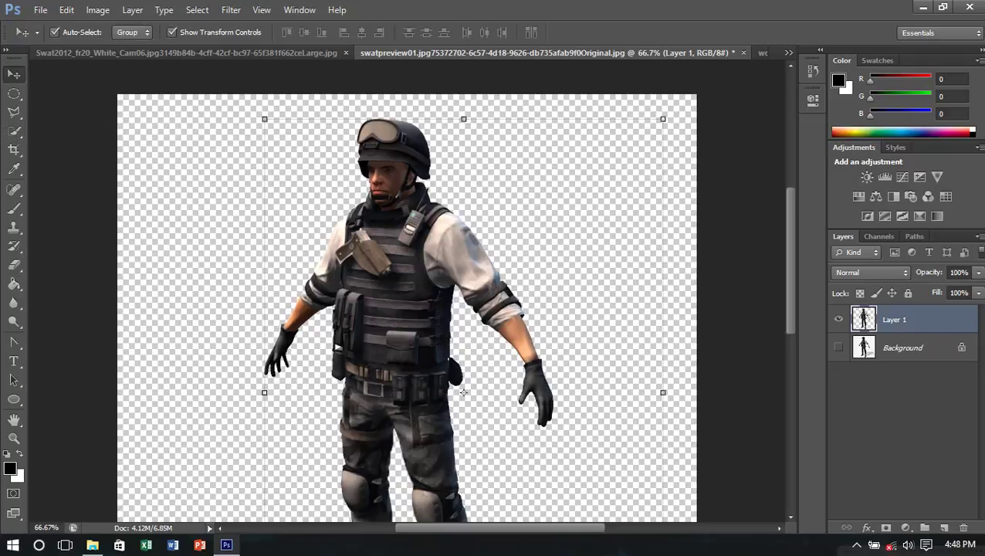
mouse_move(463, 392)
mouse_down()
mouse_move(713, 238)
mouse_move(750, 240)
mouse_up()
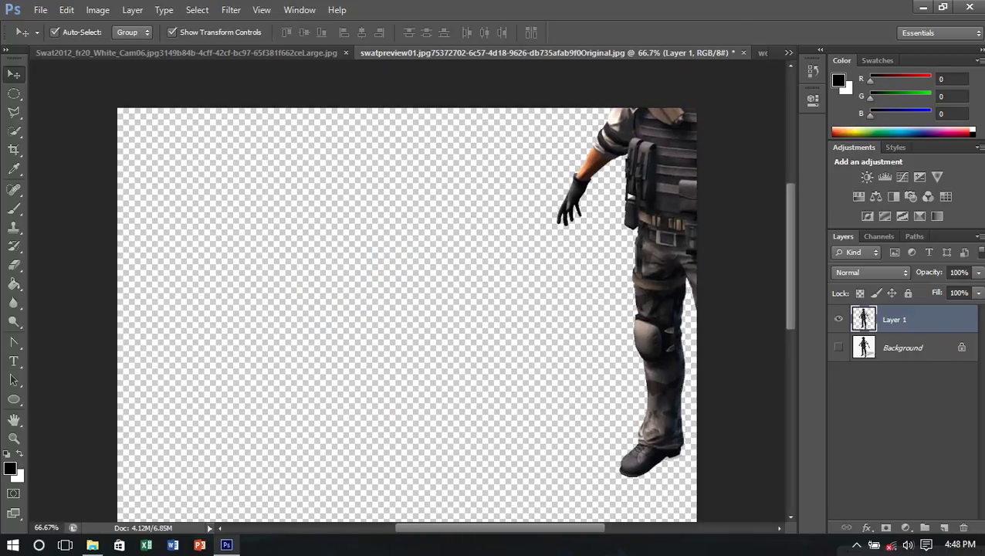
drag(762, 52, 537, 435)
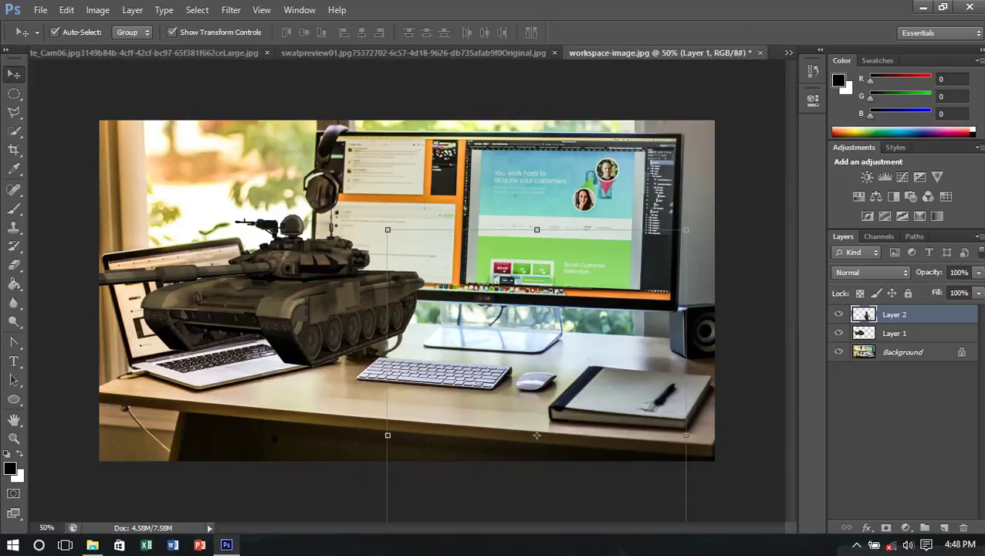
key(ctrl+shift+Tab)
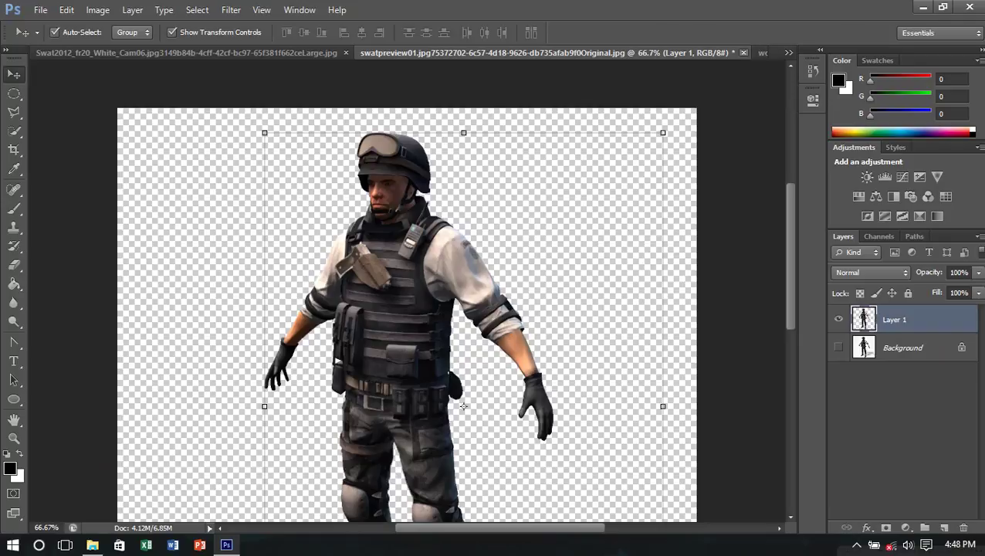
click(744, 53)
click(481, 215)
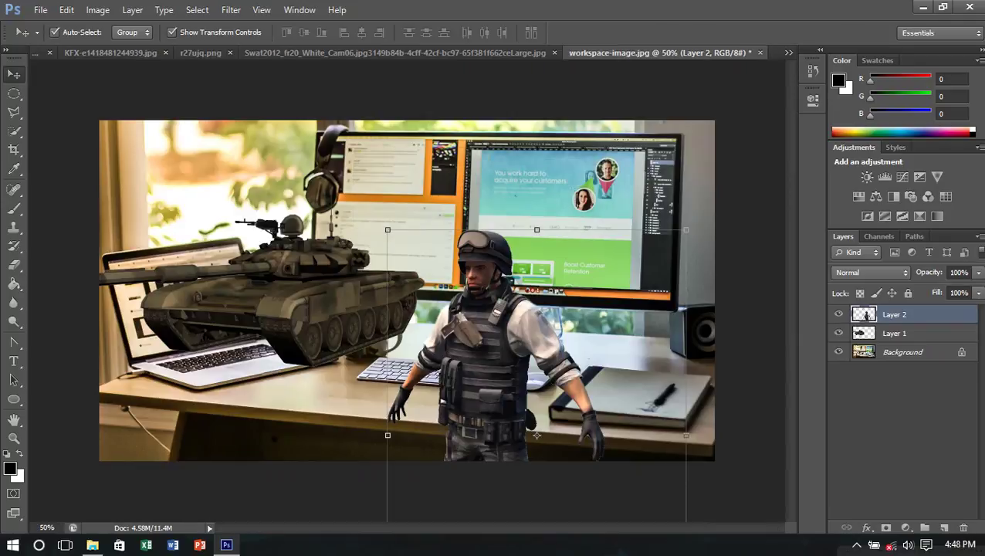
key(ctrl+shift+Tab)
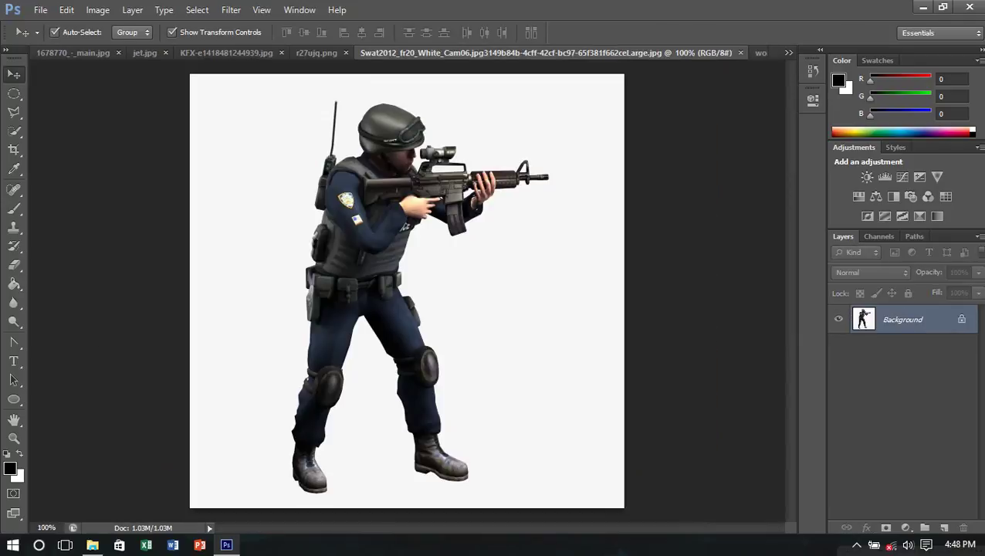
Step: Duplicate the Background, then Magic-Wand-delete the white around the rifle-aiming soldier
key(ctrl+j)
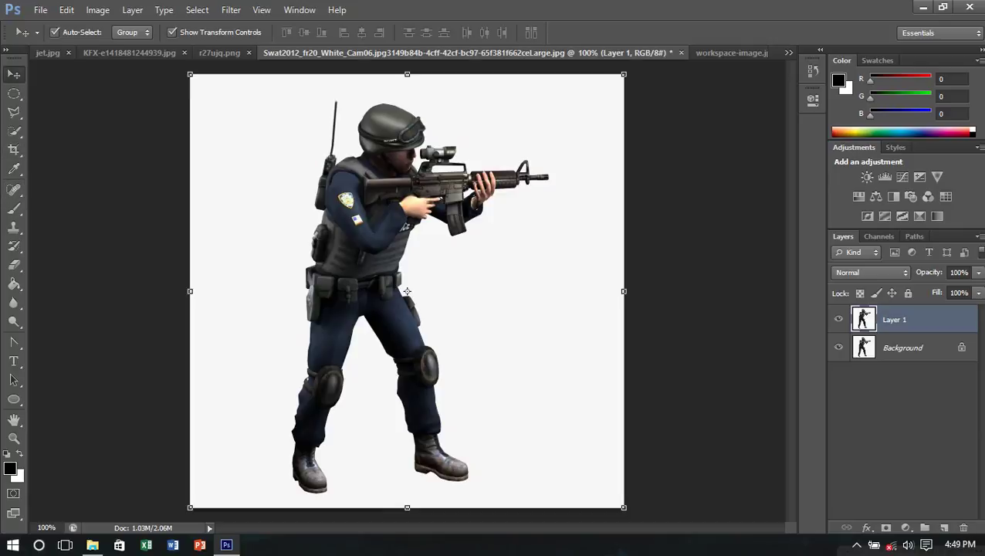
click(14, 131)
click(78, 139)
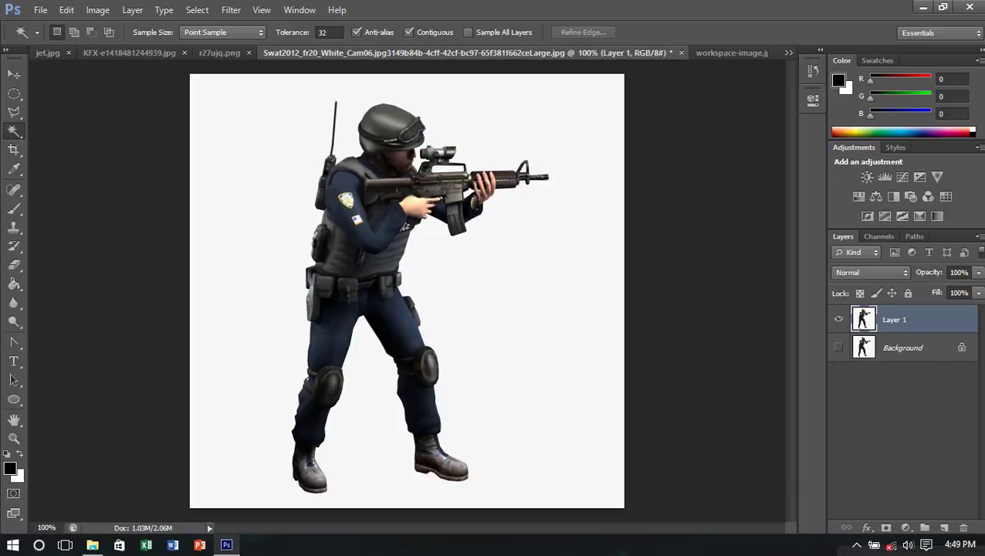
click(541, 324)
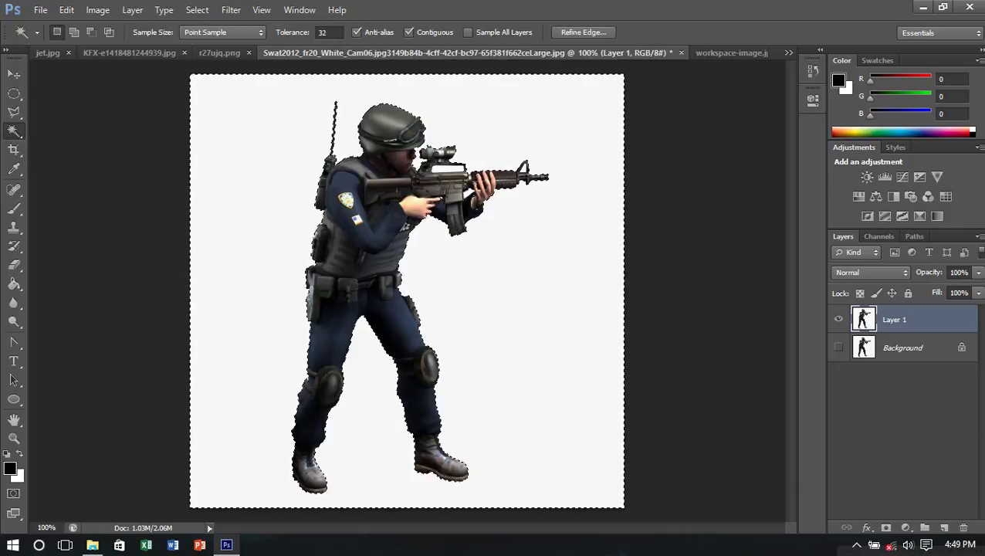
key(Delete)
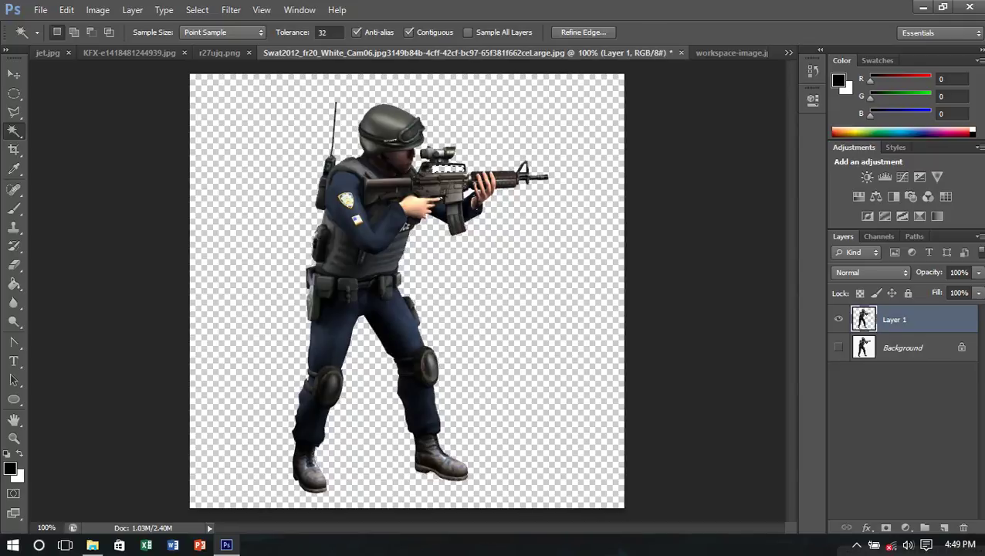
key(ctrl+d)
key(ctrl+d)
Step: Copy the aiming soldier into the desk photo as Layer 3 and close Swat2012 unsaved
key(v)
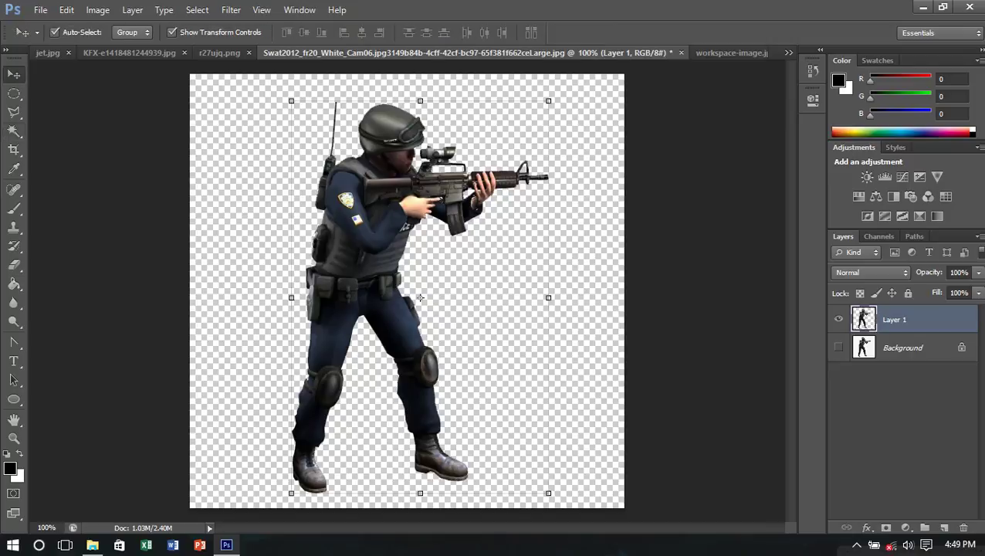
drag(539, 148, 809, 10)
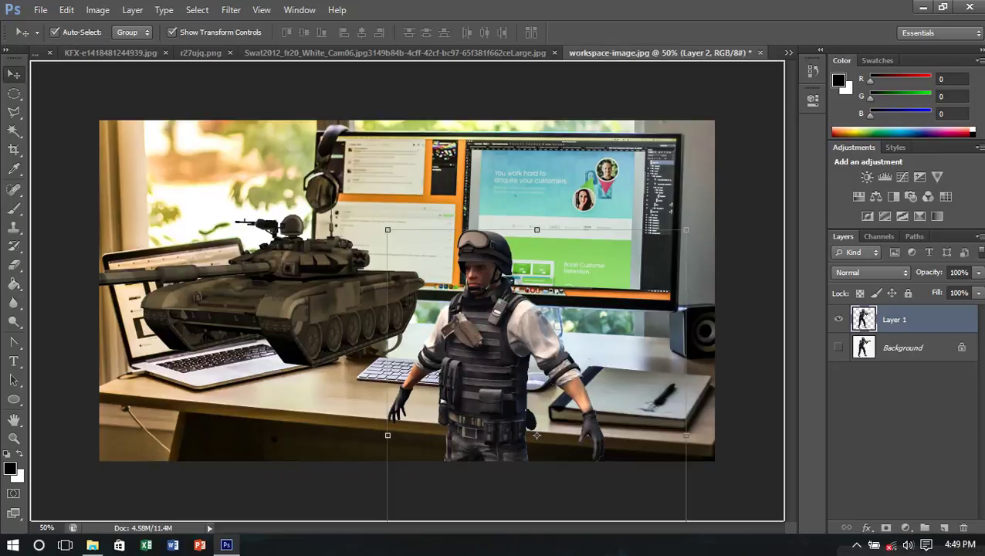
drag(732, 53, 488, 309)
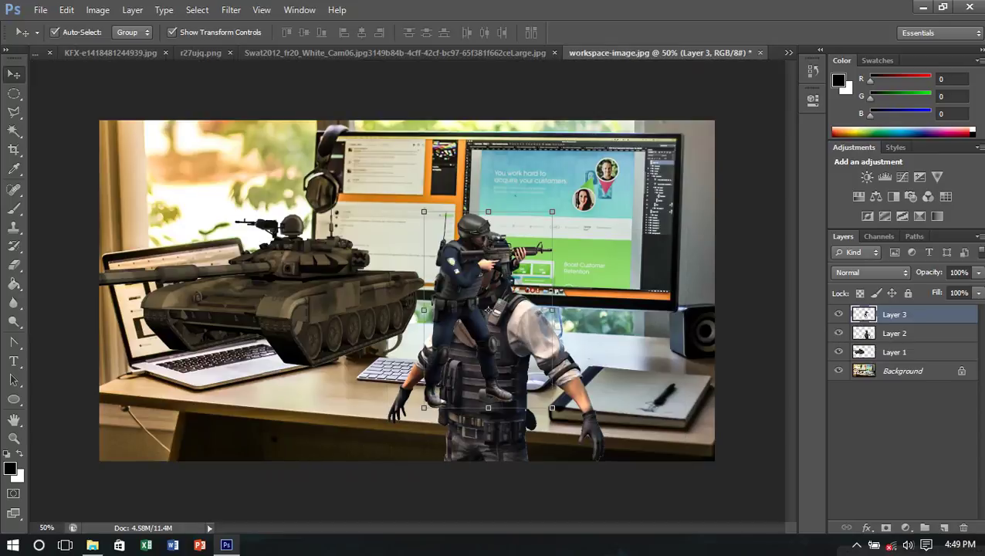
click(395, 52)
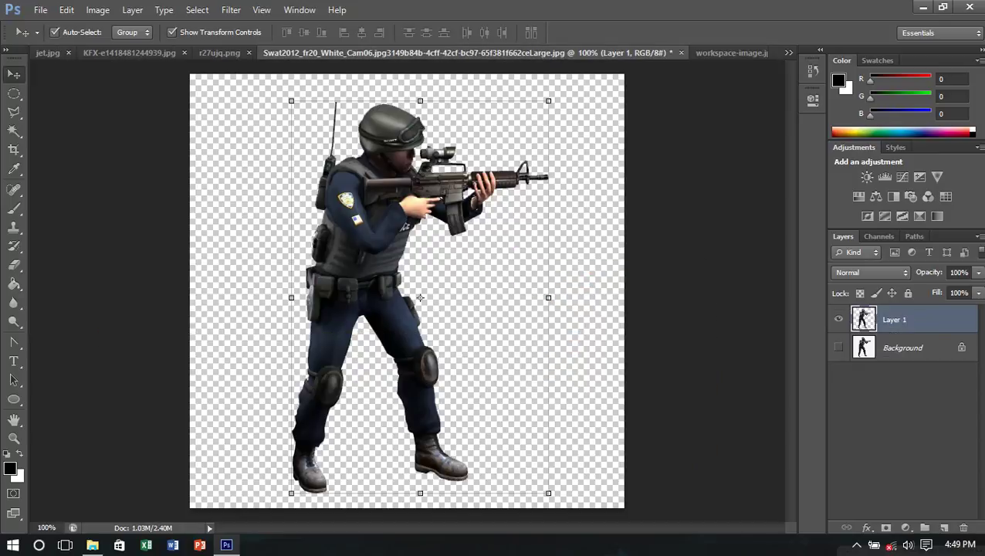
click(681, 52)
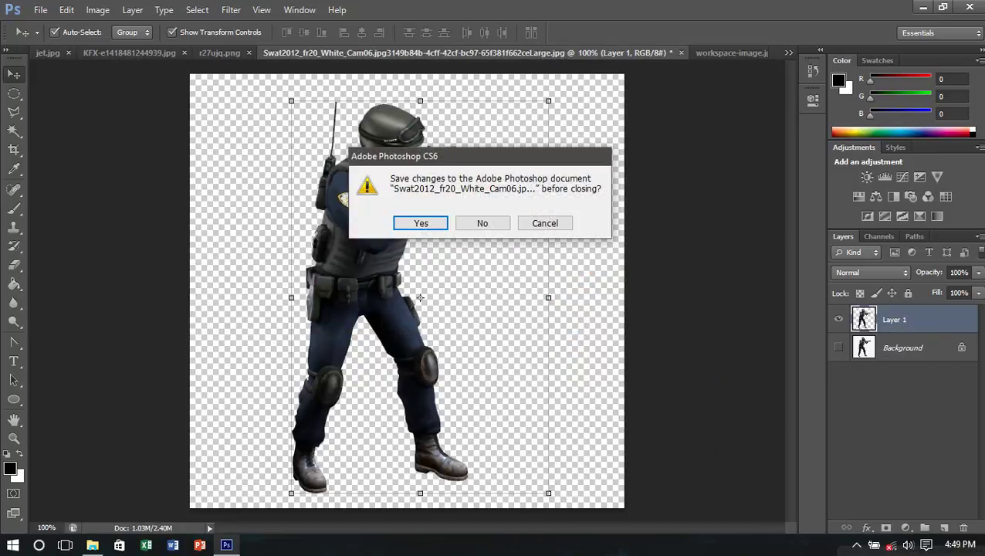
click(482, 223)
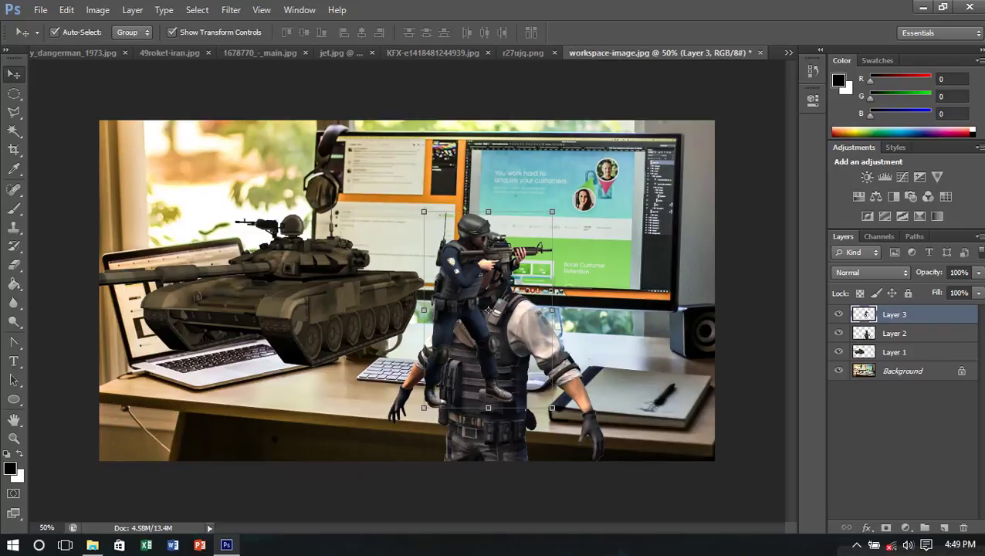
Step: Copy the r27ujq soldier into the desk photo as Layer 4
click(523, 52)
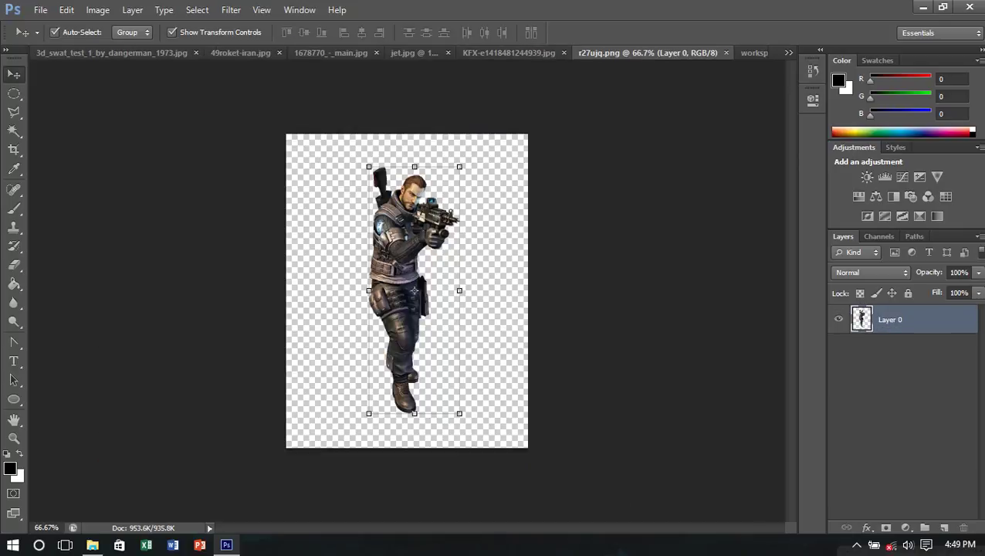
mouse_move(414, 290)
mouse_down()
mouse_move(787, 52)
mouse_move(488, 309)
mouse_move(584, 228)
mouse_up()
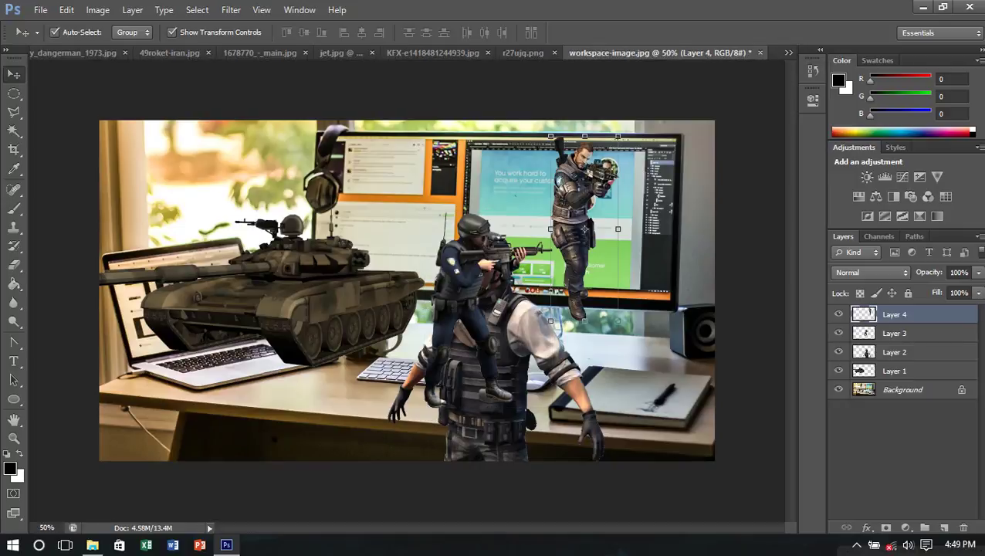
click(522, 53)
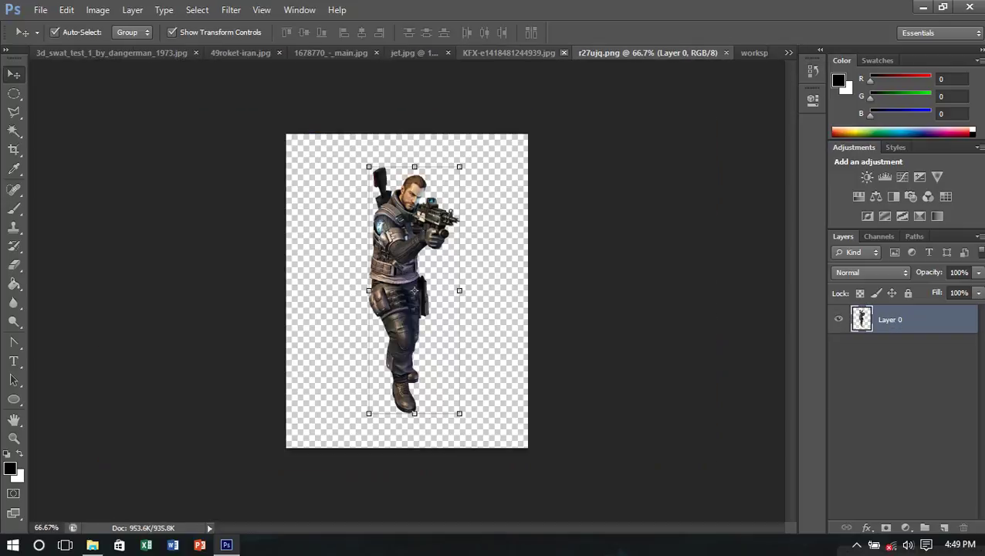
click(500, 53)
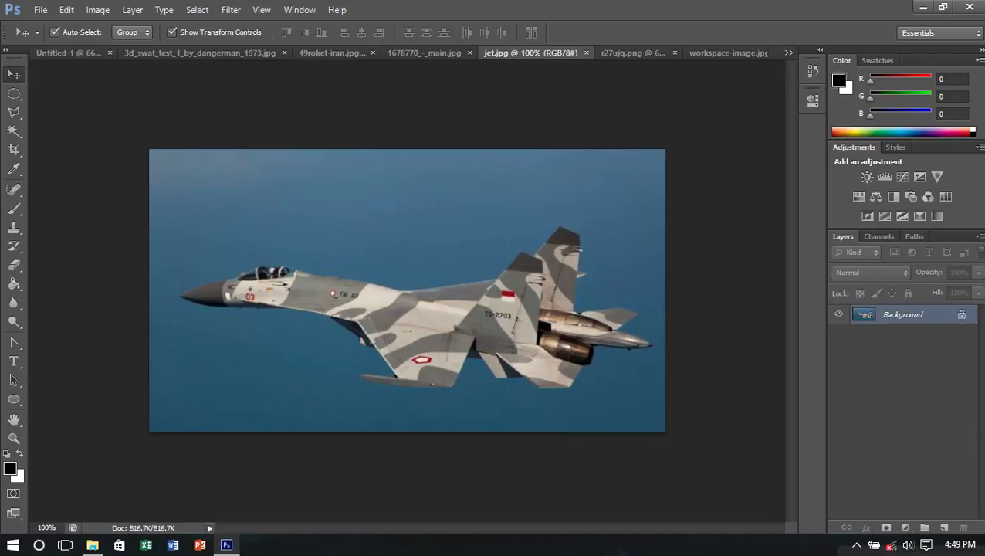
Step: Duplicate the jet's Background and Magic-Wand-select the blue sky around the jet
key(ctrl+j)
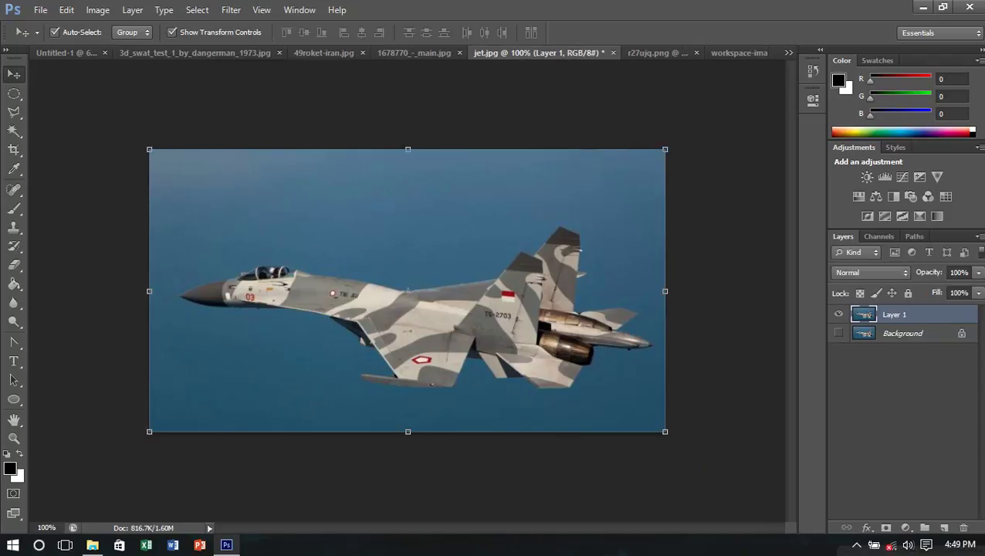
click(14, 131)
click(401, 200)
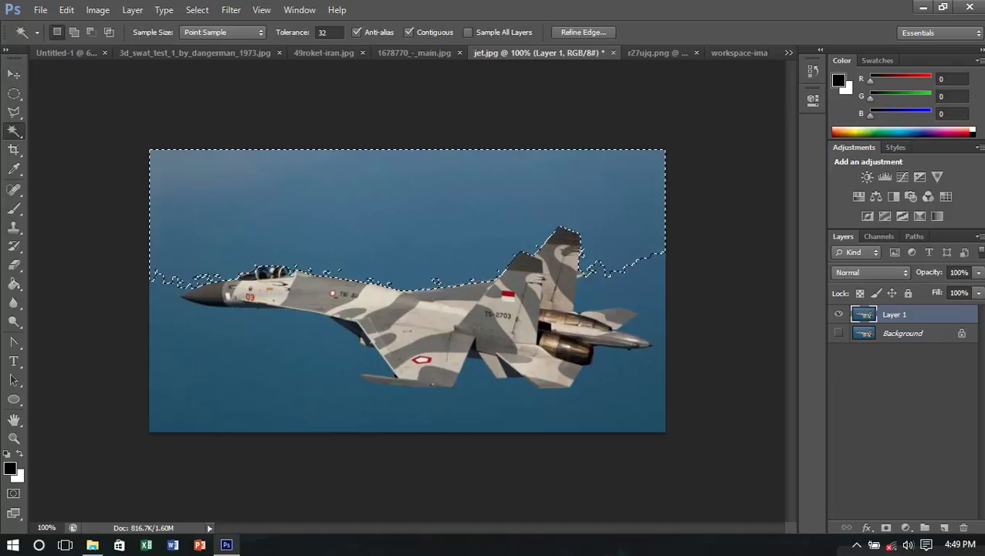
click(401, 410)
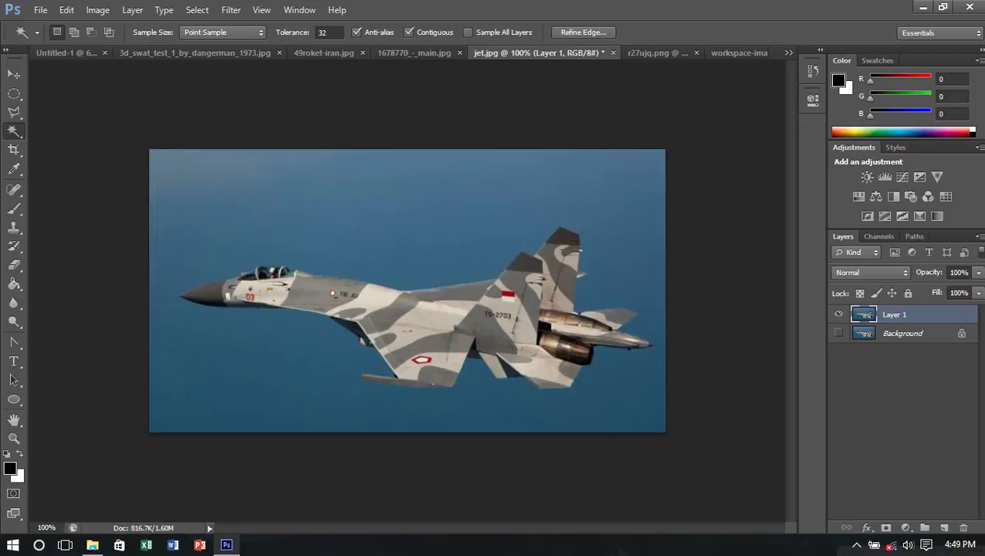
key(ctrl+plus)
scroll(407, 293, left, 4)
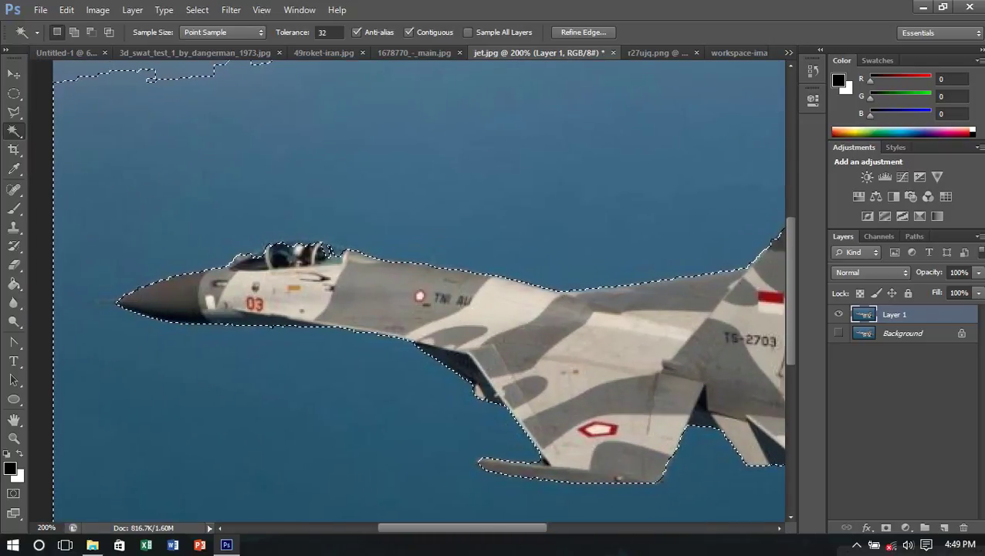
Step: Subtract the canopy glass and stray top patches from the sky selection
right_click(14, 131)
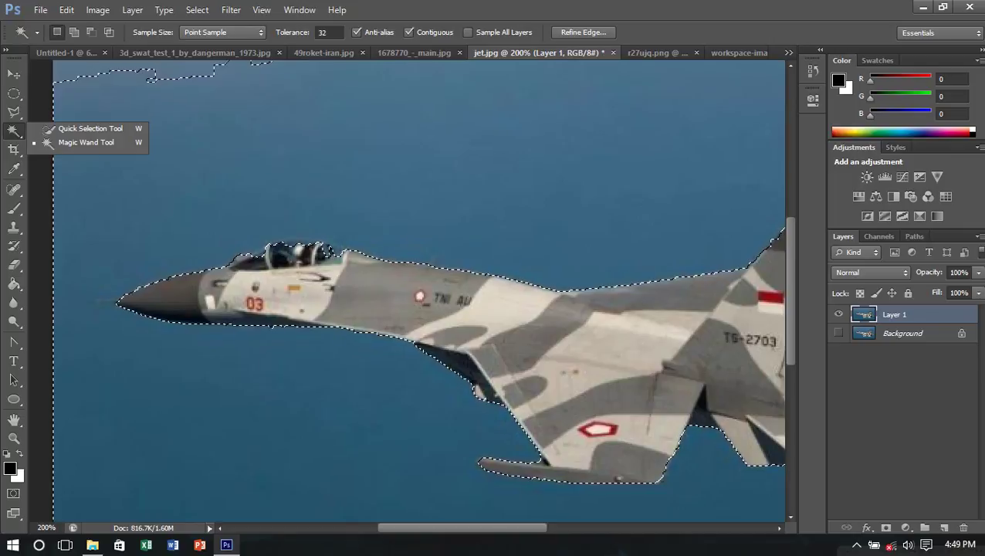
click(89, 128)
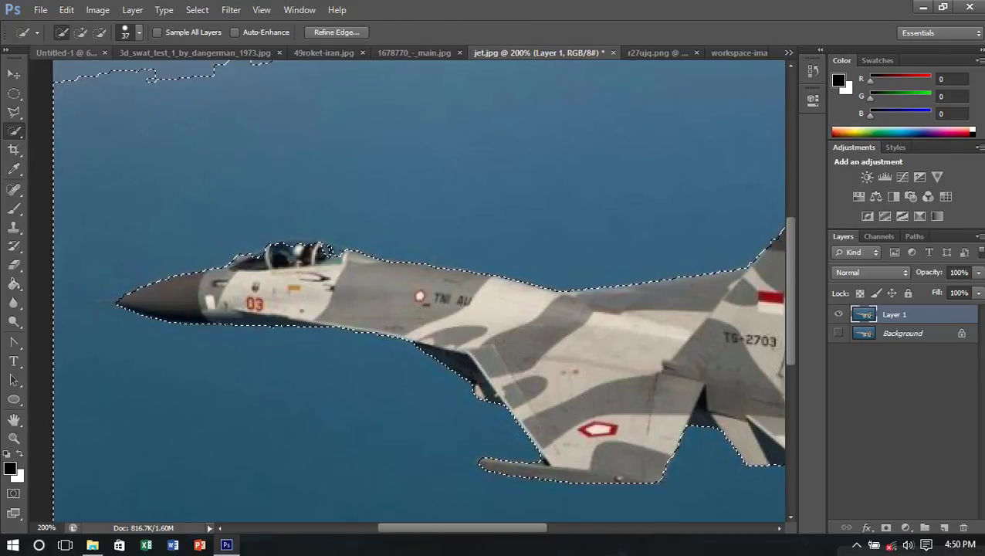
key(alt)
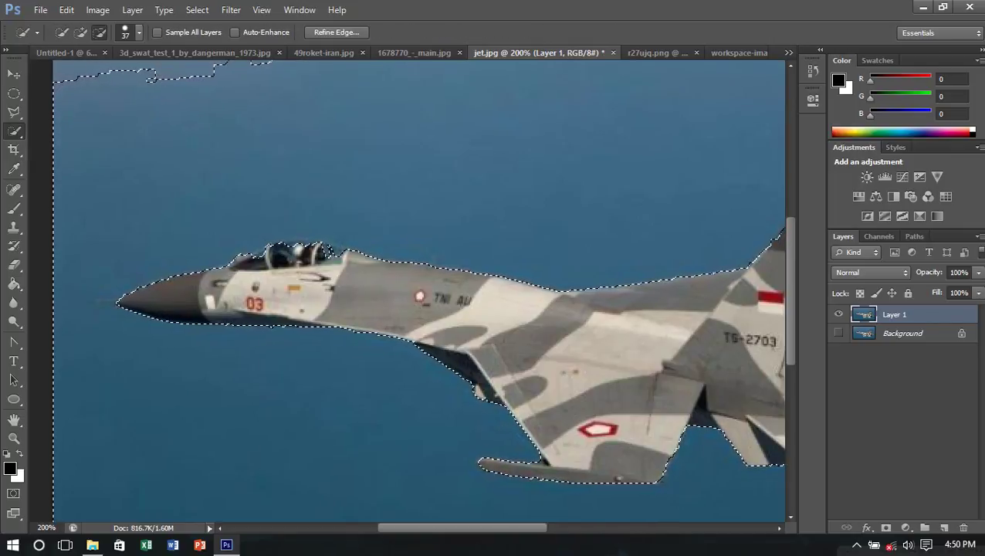
drag(266, 248, 309, 245)
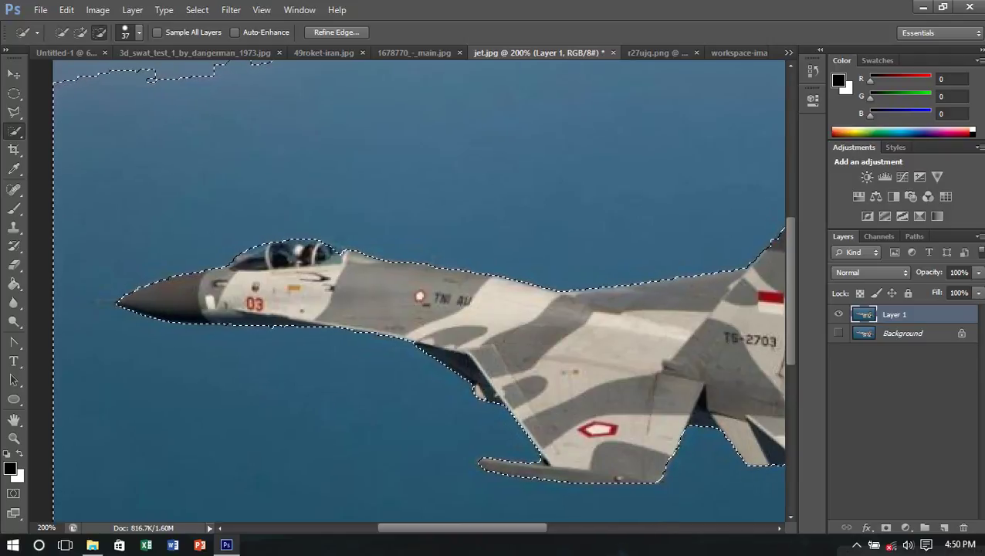
scroll(417, 289, right, 5)
scroll(417, 290, right, 5)
scroll(417, 290, right, 1)
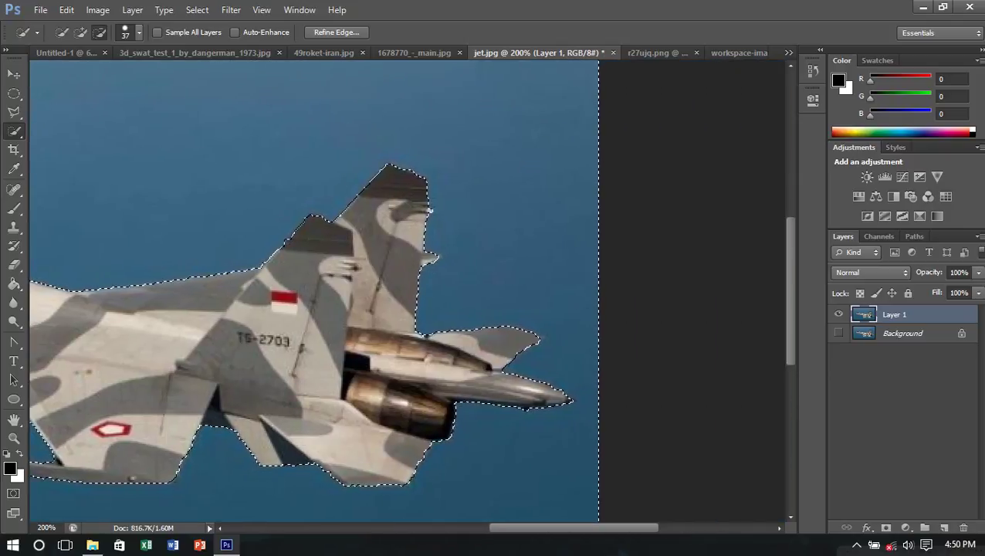
scroll(409, 290, up, 1)
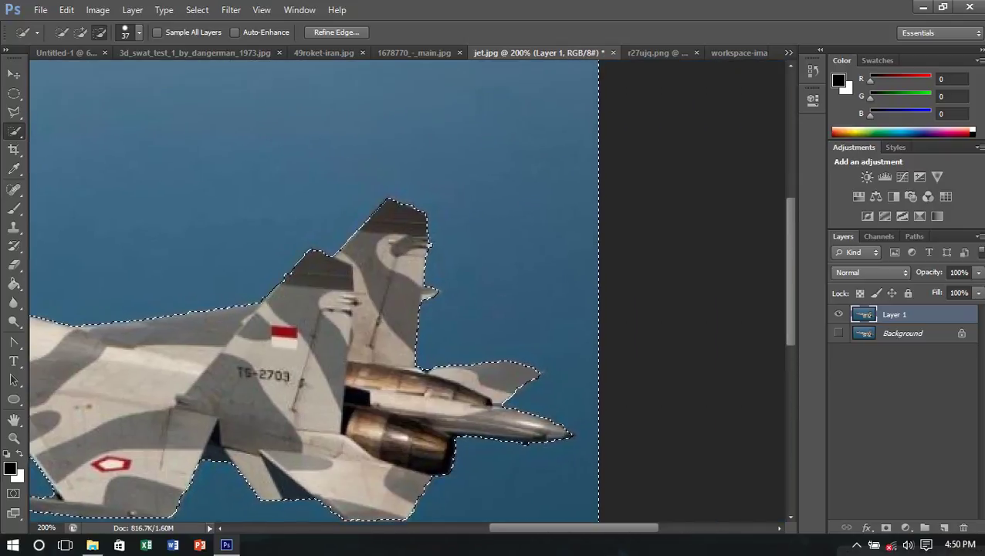
scroll(409, 290, up, 1)
scroll(410, 290, left, 2)
scroll(409, 290, left, 4)
scroll(409, 290, left, 2)
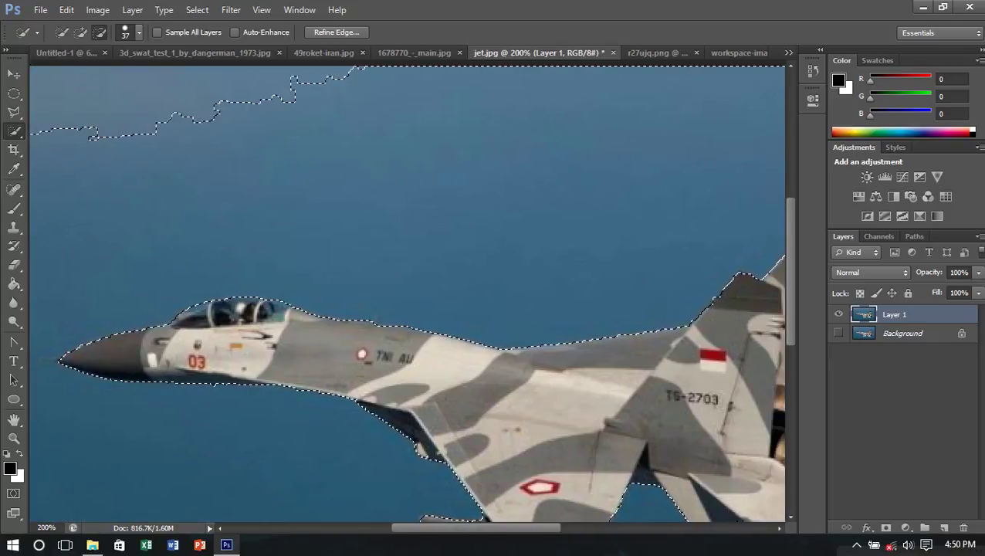
drag(93, 135, 232, 85)
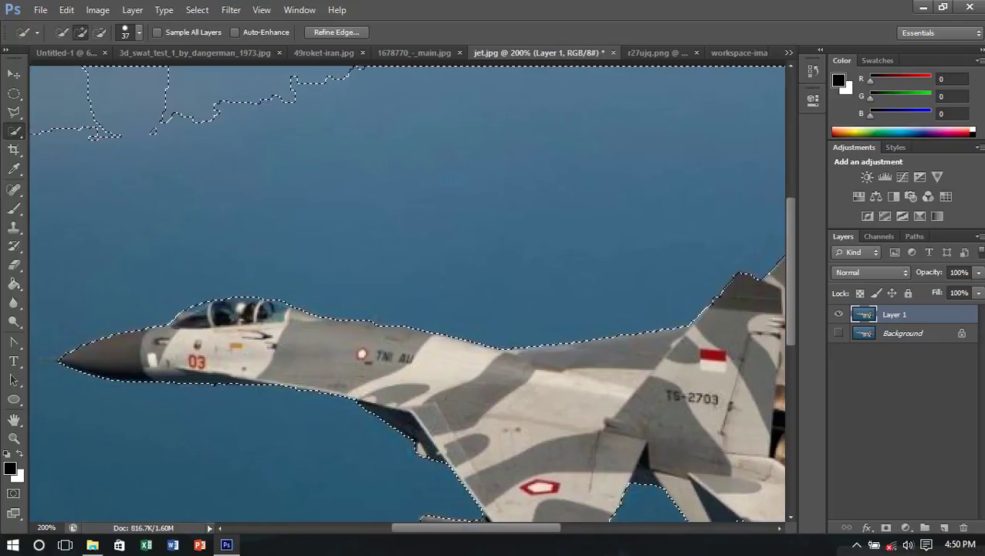
drag(259, 85, 348, 68)
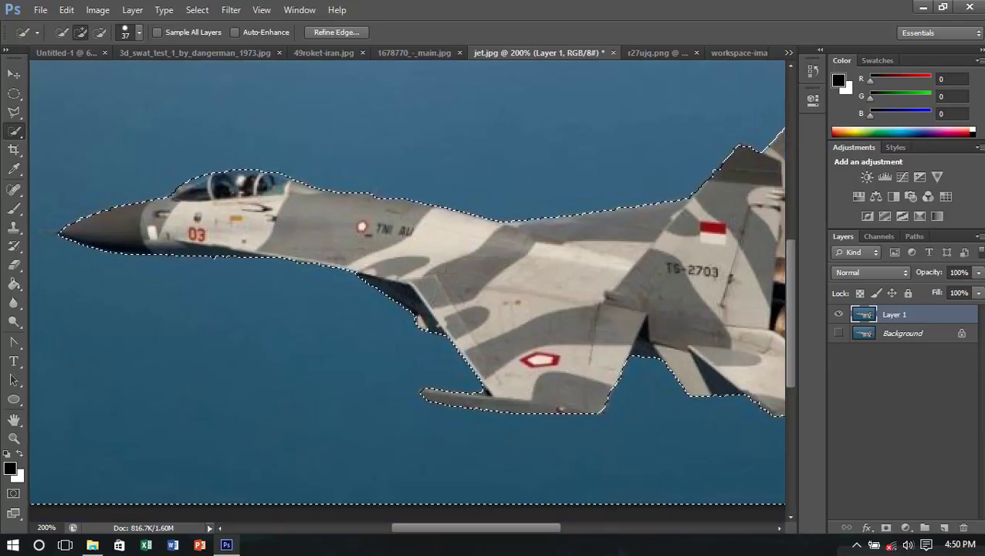
scroll(408, 294, right, 4)
scroll(407, 294, right, 2)
key(ctrl+minus)
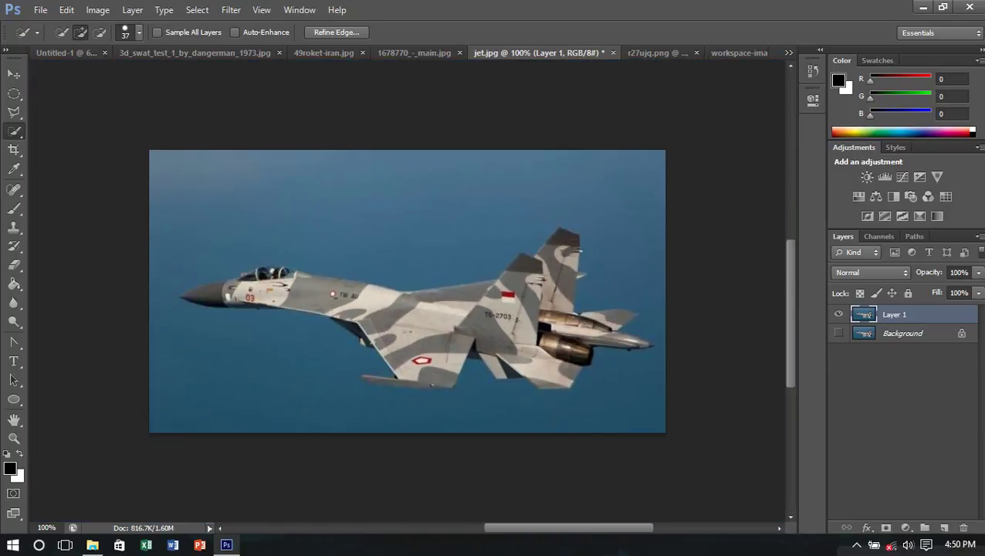
Step: Delete the selected sky, deselect, and drag the jet toward the desk photo
key(Delete)
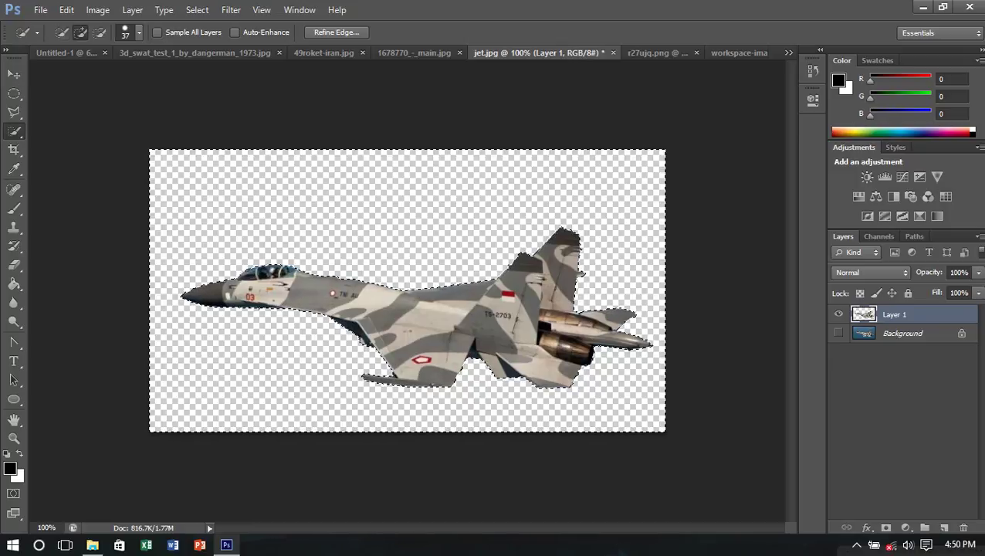
key(ctrl+d)
key(v)
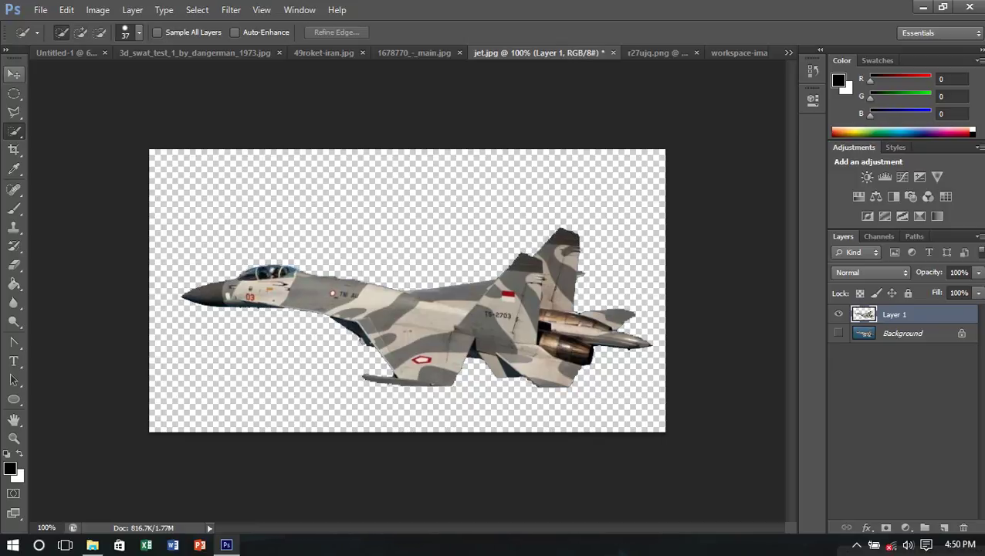
drag(552, 247, 715, 27)
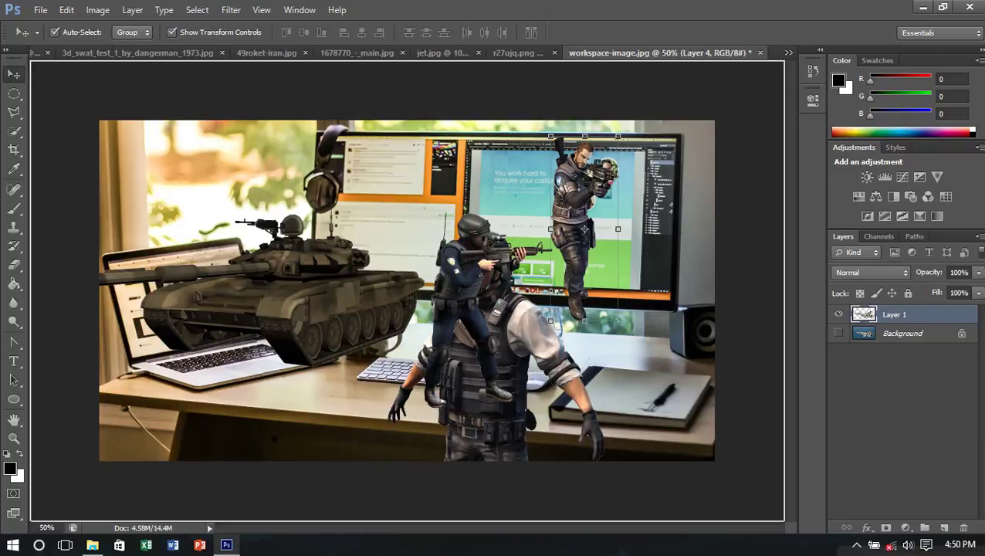
Step: Drag the cut-out jet into the desk composite as Layer 5
drag(714, 27, 518, 204)
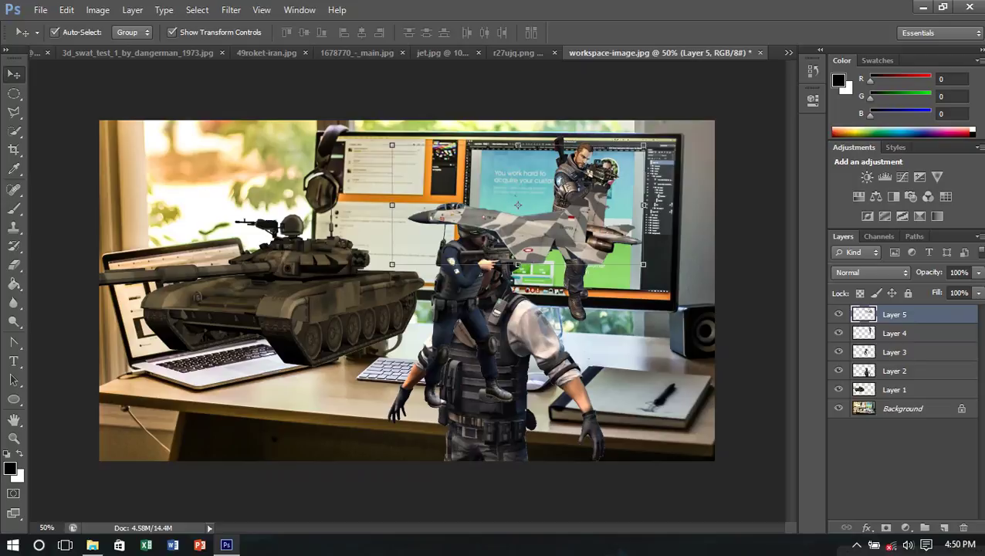
click(513, 52)
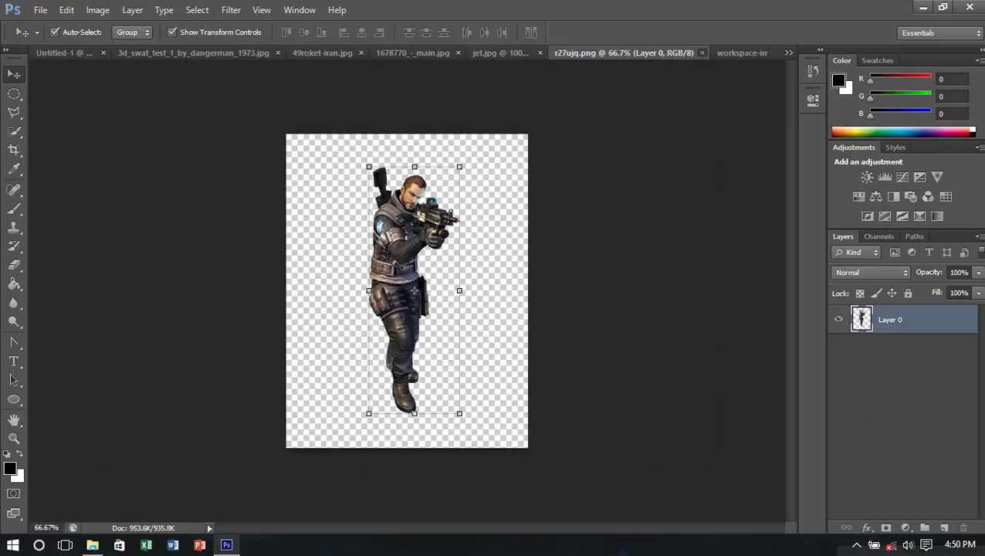
click(742, 52)
Step: Close 1678770_-_main.jpg and bring up the rocket photo 49roket-iran.jpg
click(500, 52)
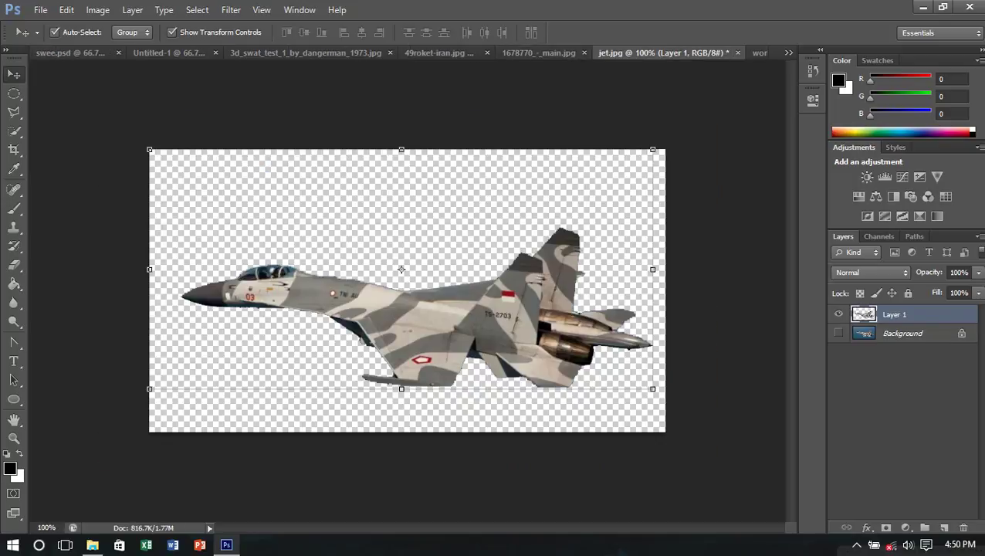
click(584, 53)
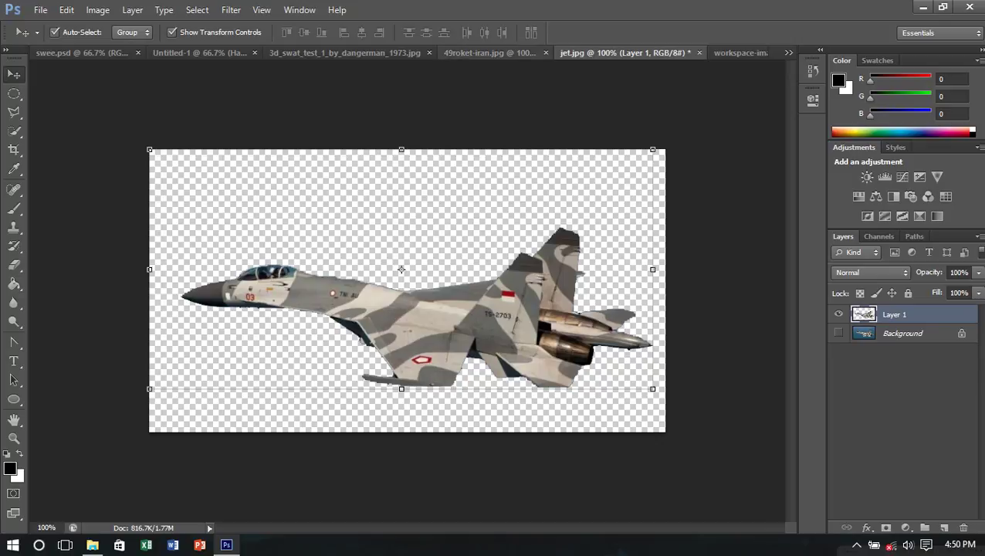
click(479, 53)
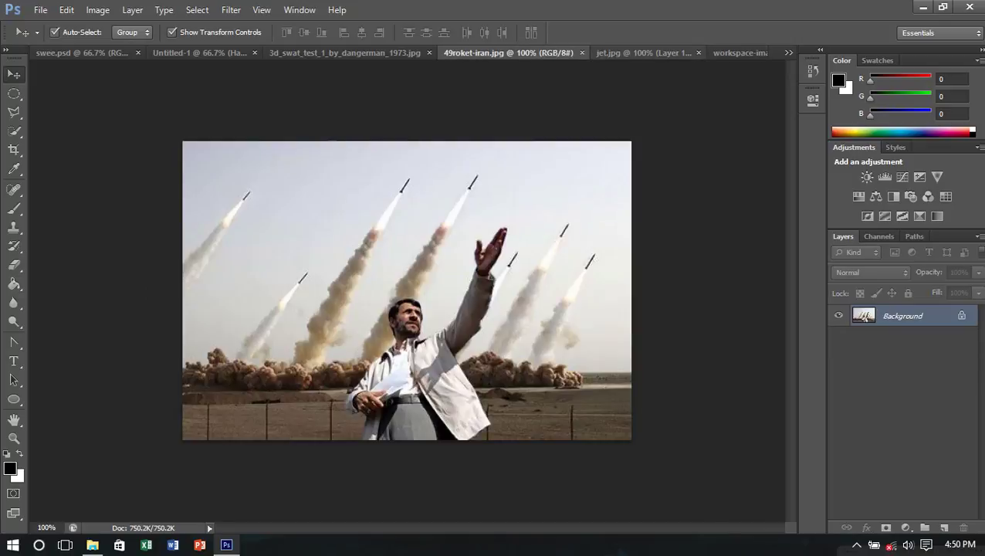
Step: Close jet.jpg unsaved and crop 49roket-iran.jpg to a tall strip of two rockets and the hand
click(698, 53)
click(482, 215)
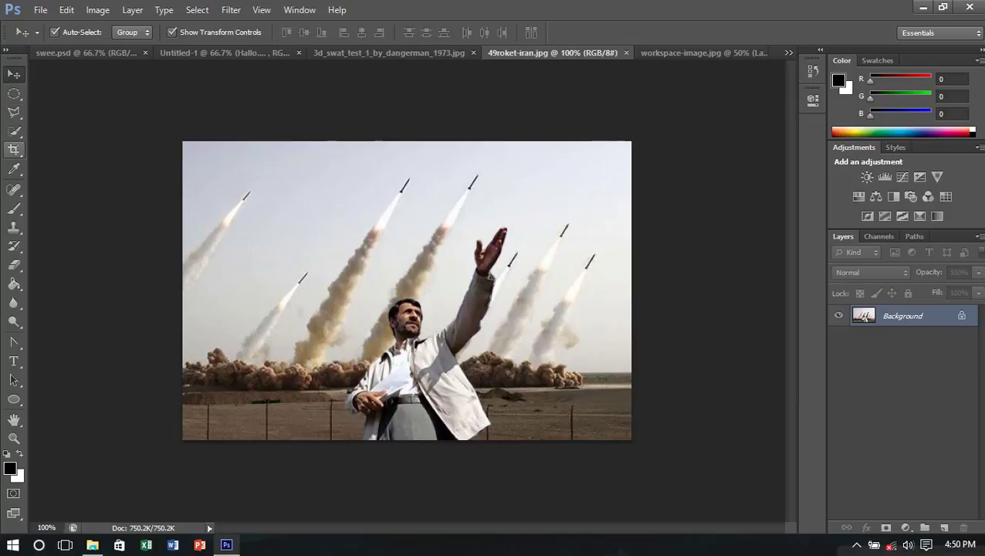
click(14, 150)
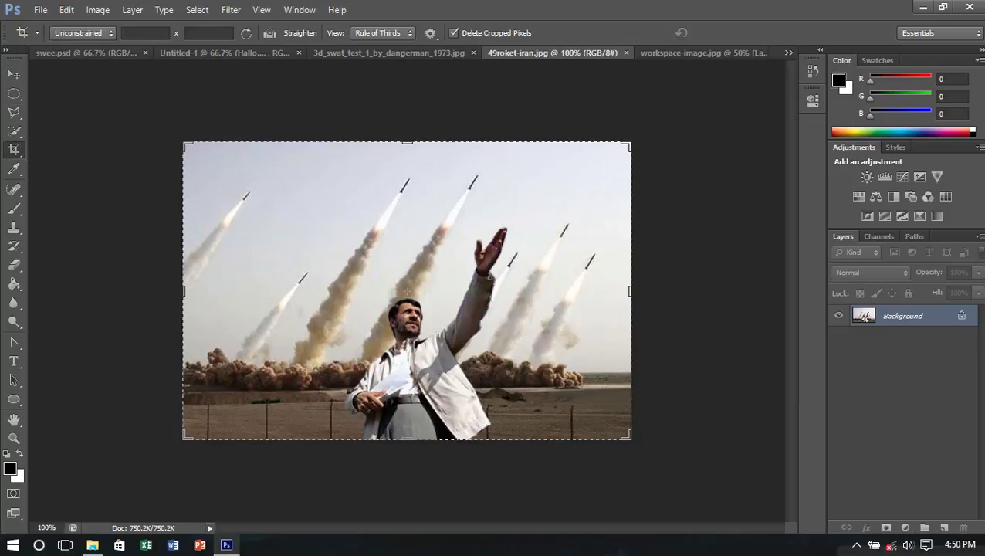
drag(631, 438, 551, 371)
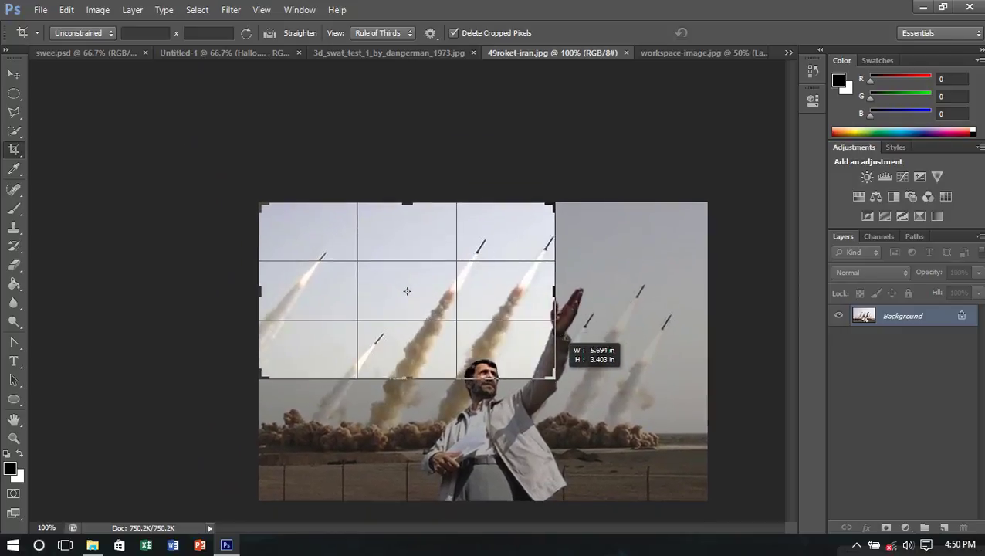
drag(560, 340, 580, 342)
drag(246, 211, 353, 213)
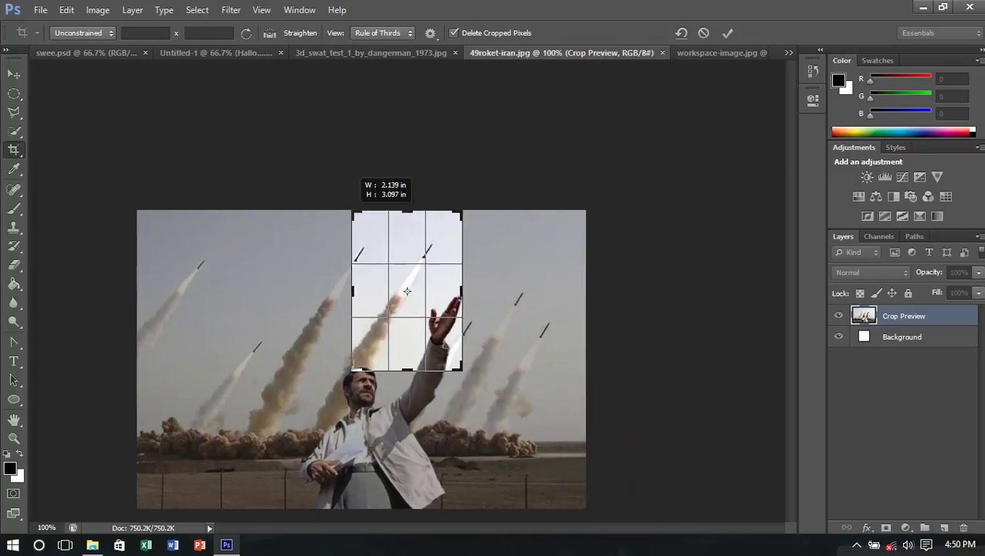
drag(353, 291, 341, 292)
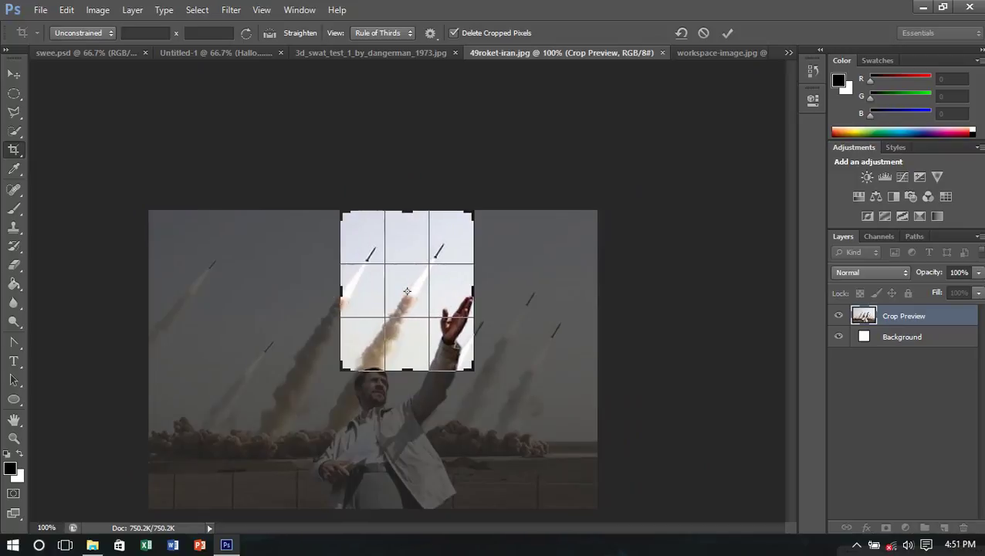
drag(407, 371, 407, 369)
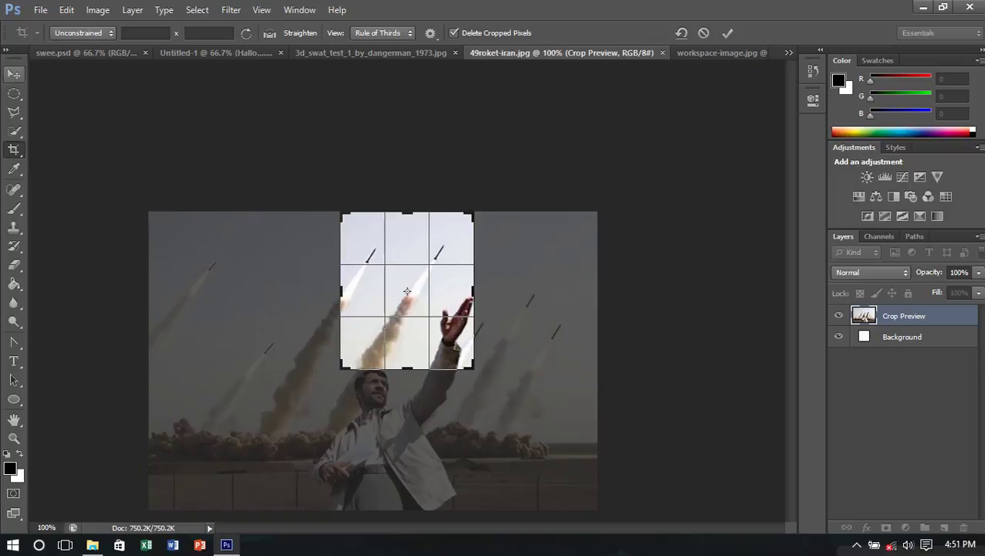
key(v)
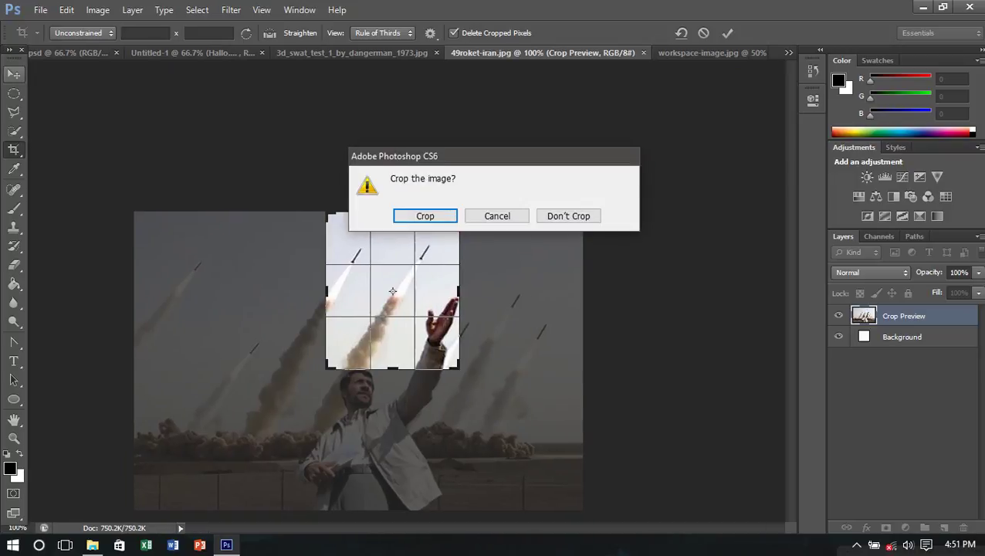
key(Return)
key(ctrl+plus)
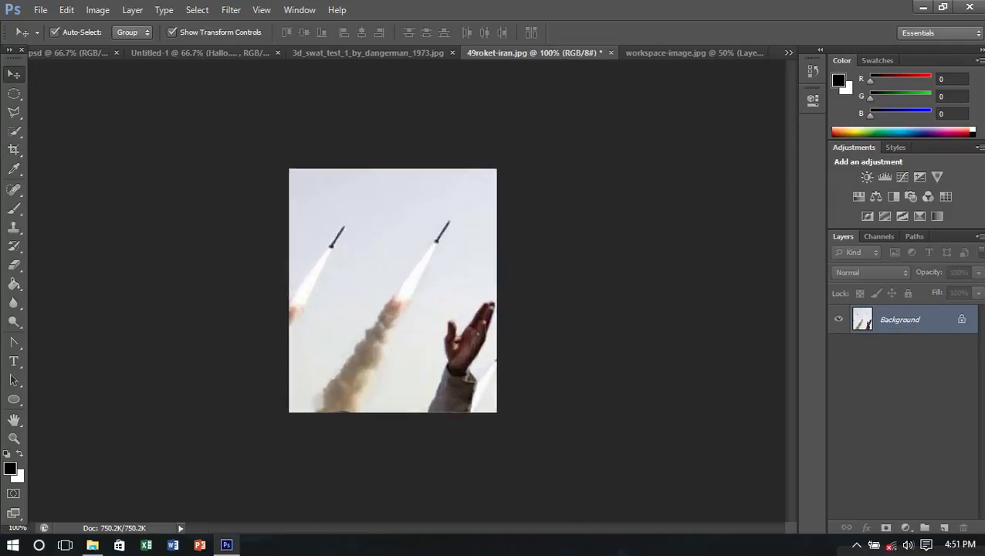
key(ctrl+plus)
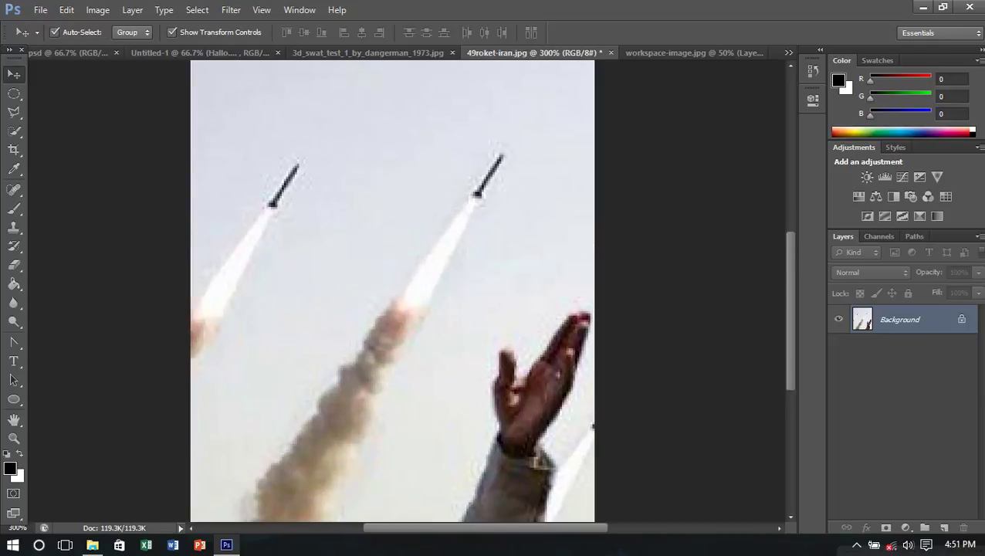
Step: Duplicate the rocket photo to Layer 1 and set the Eraser to a 149 px hard round brush
scroll(392, 290, down, 3)
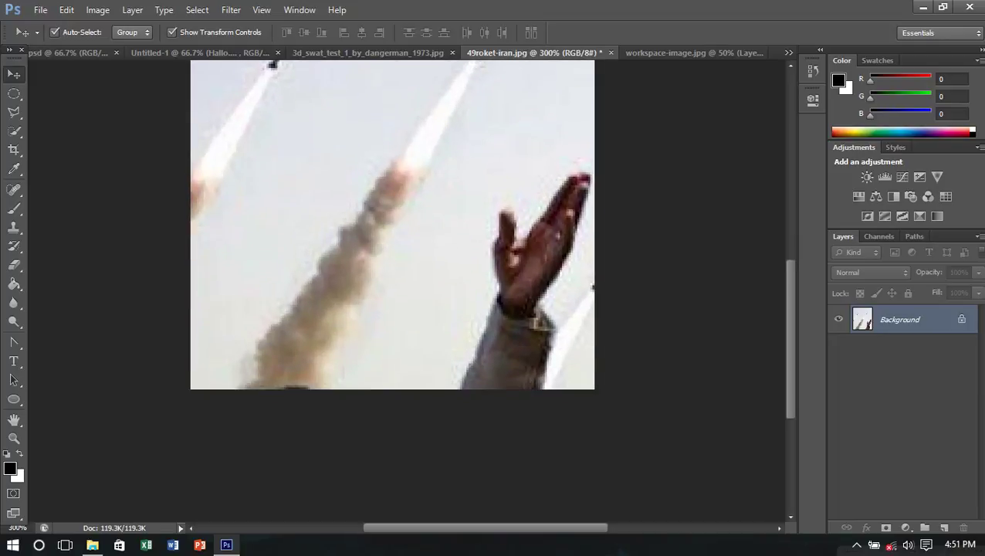
key(ctrl+j)
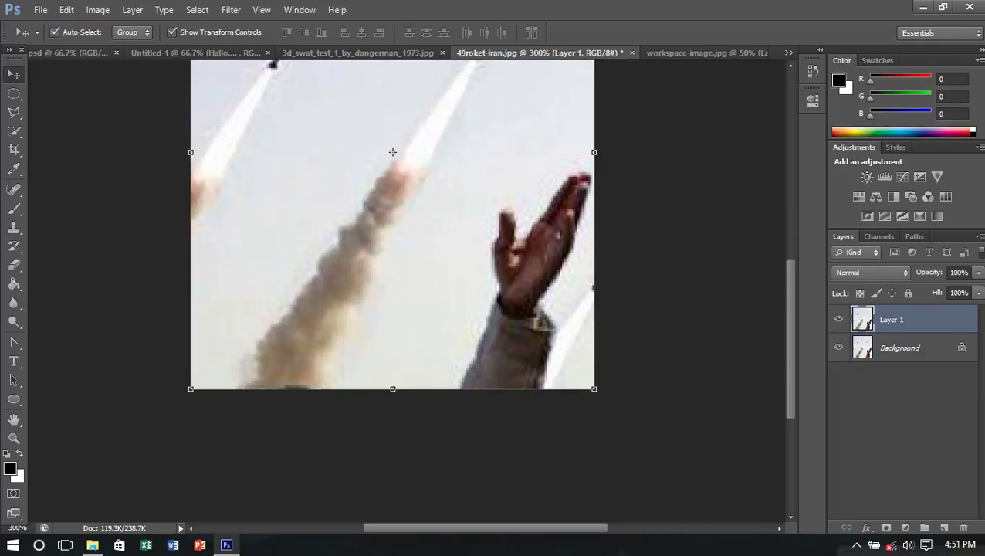
scroll(392, 255, up, 1)
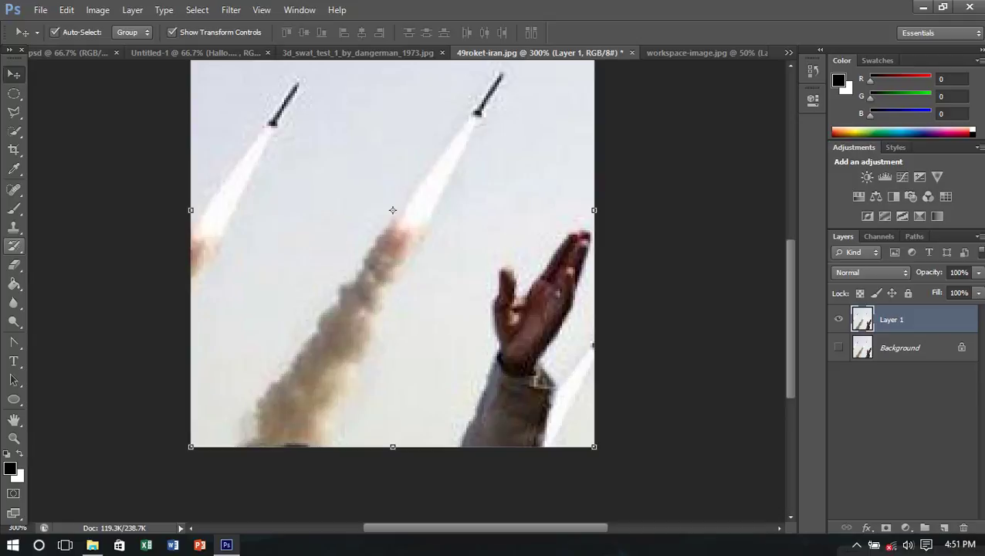
click(14, 265)
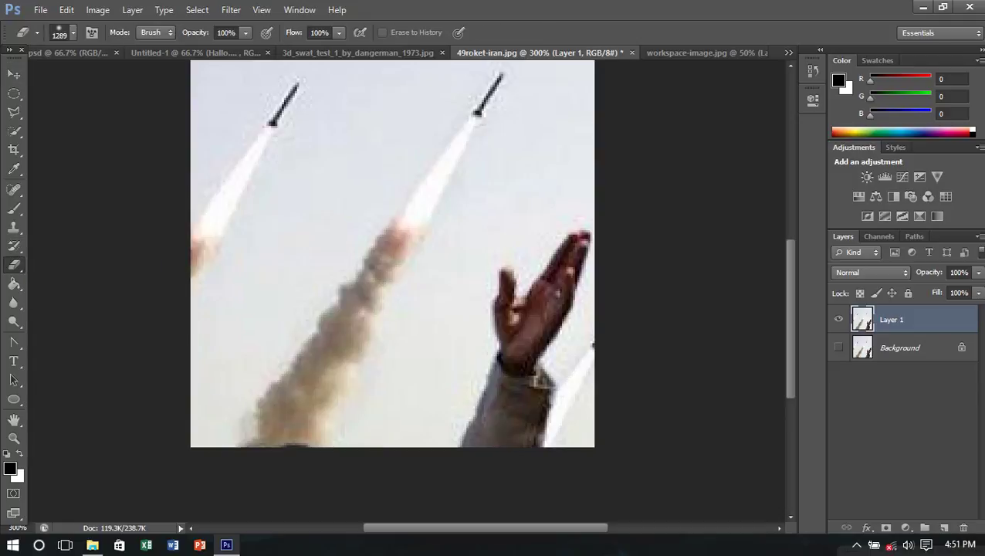
click(73, 34)
click(99, 145)
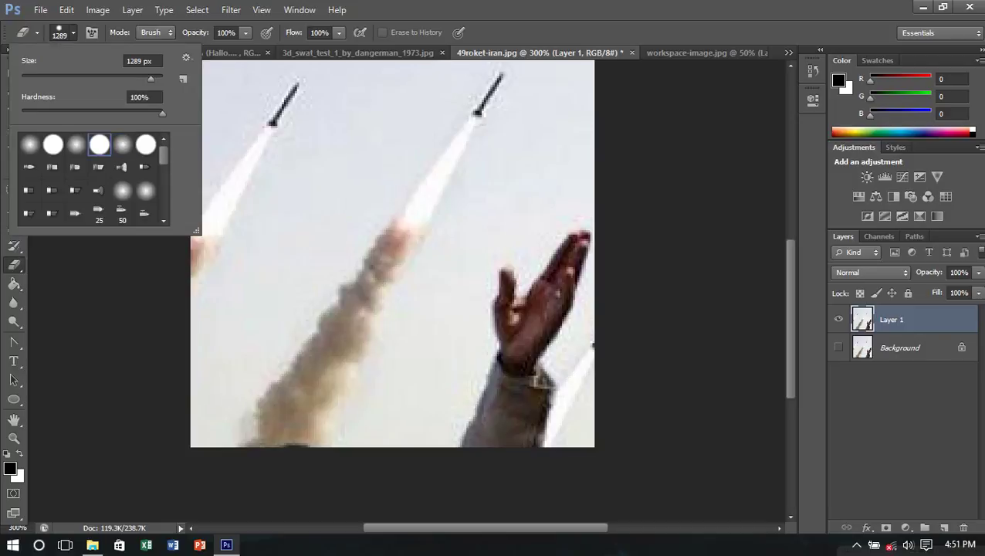
drag(150, 78, 109, 78)
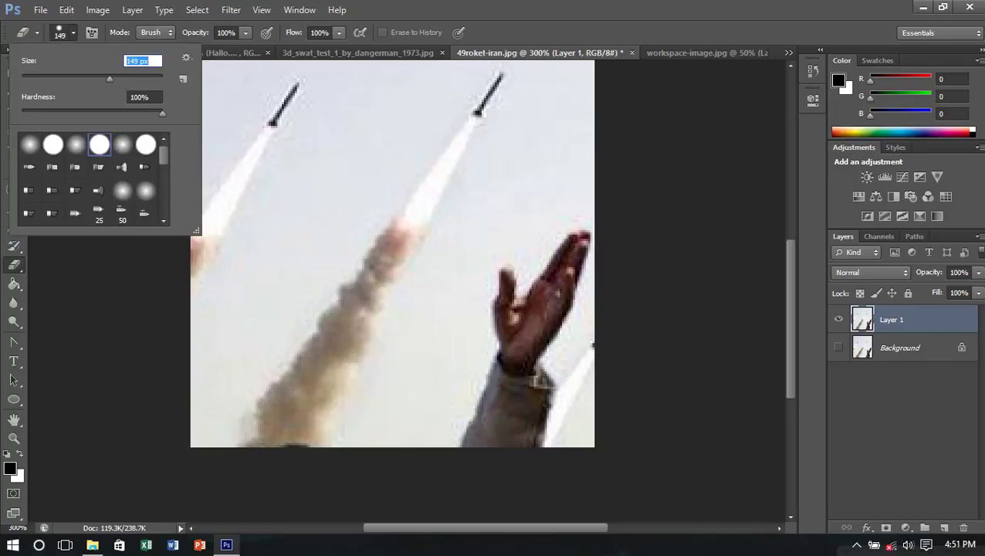
Step: Erase the hand, arm, left rocket and upper-left sky around the central rocket
click(625, 332)
click(610, 402)
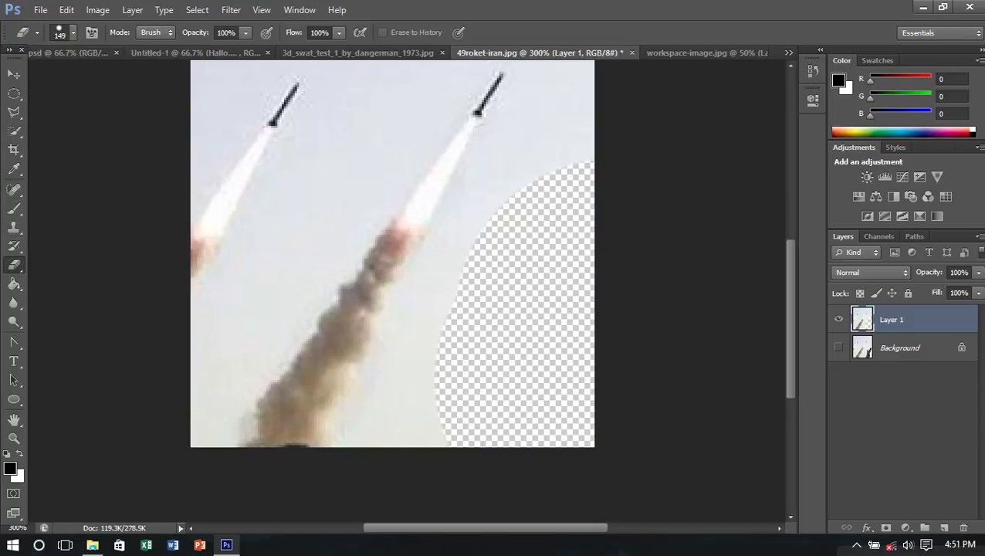
drag(609, 363, 559, 417)
scroll(392, 293, up, 3)
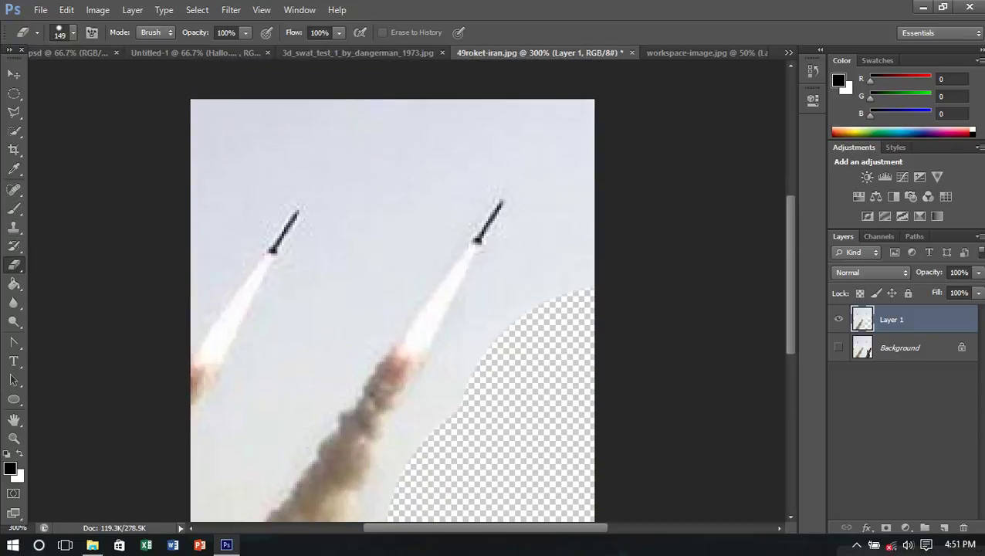
drag(231, 132, 189, 363)
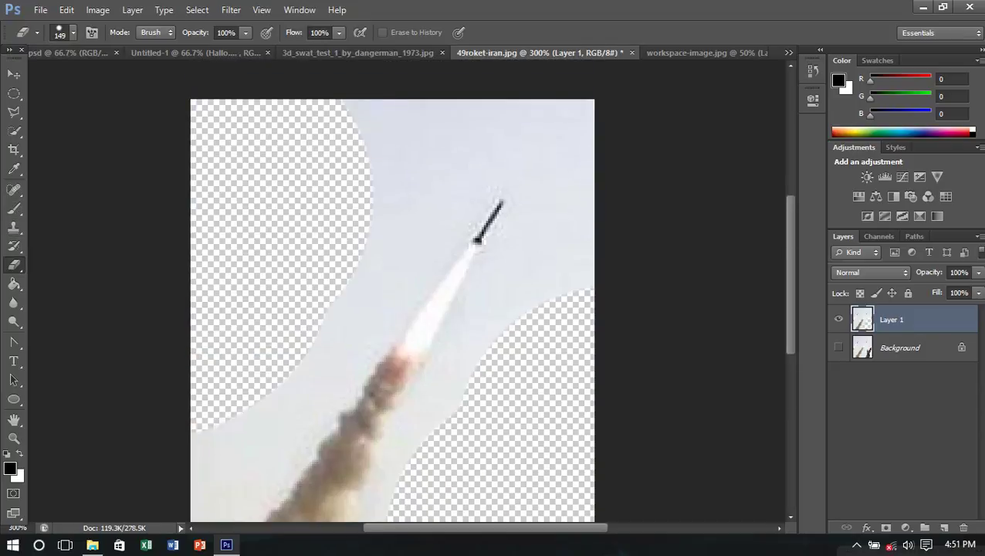
click(358, 53)
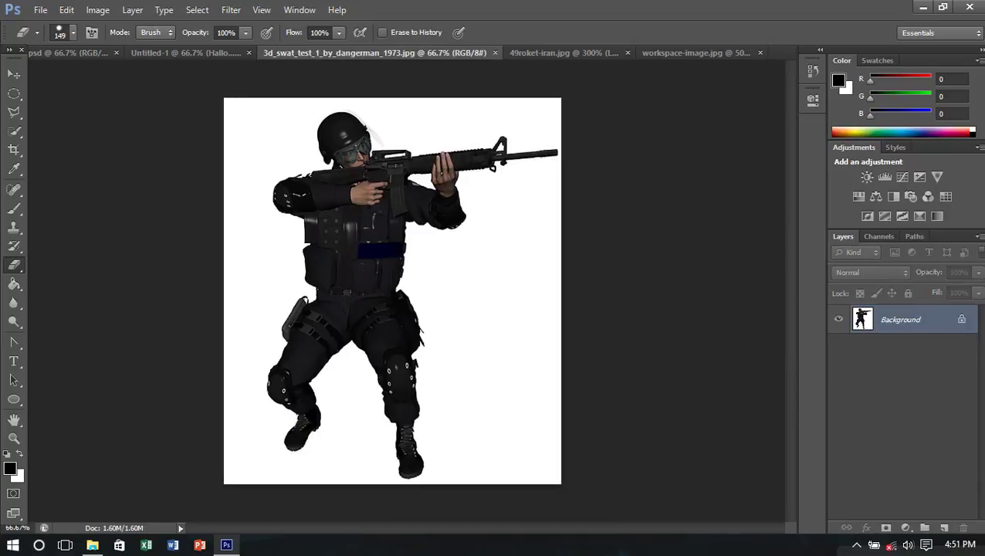
click(539, 52)
Step: Erase the upper-right and right-edge sky, then zoom out to 200%
drag(695, 47, 699, 96)
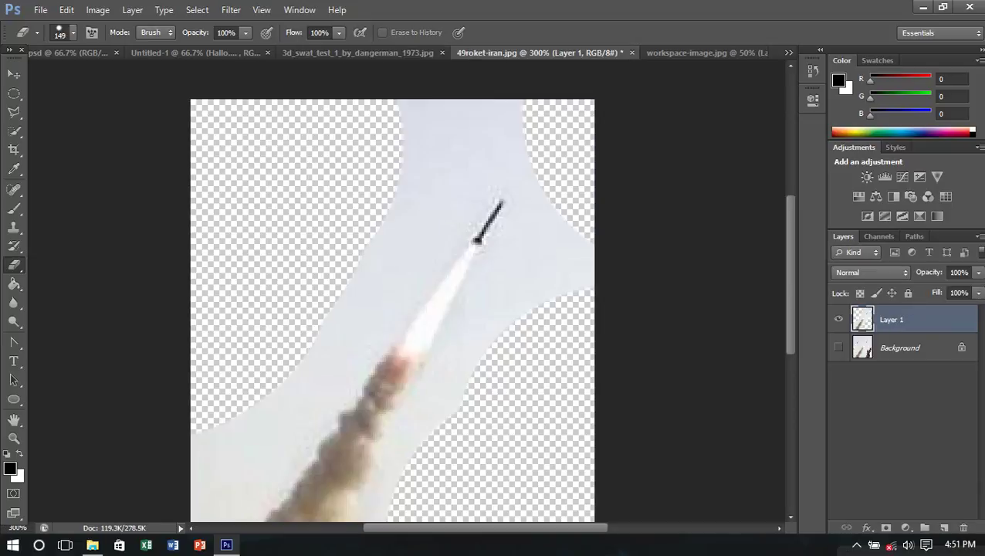
drag(737, 232, 741, 278)
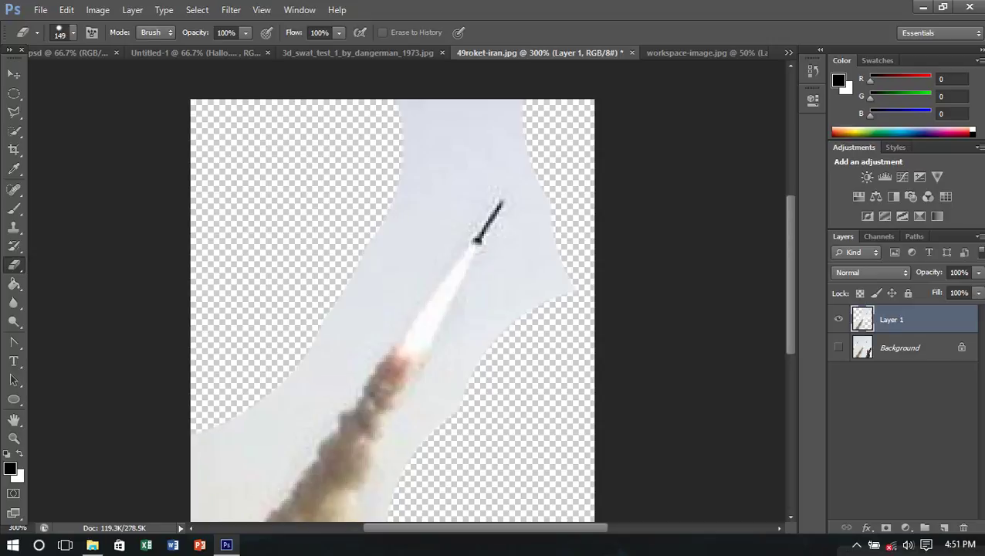
mouse_move(301, 101)
mouse_down()
mouse_move(202, 343)
mouse_move(216, 394)
mouse_up()
scroll(392, 309, down, 3)
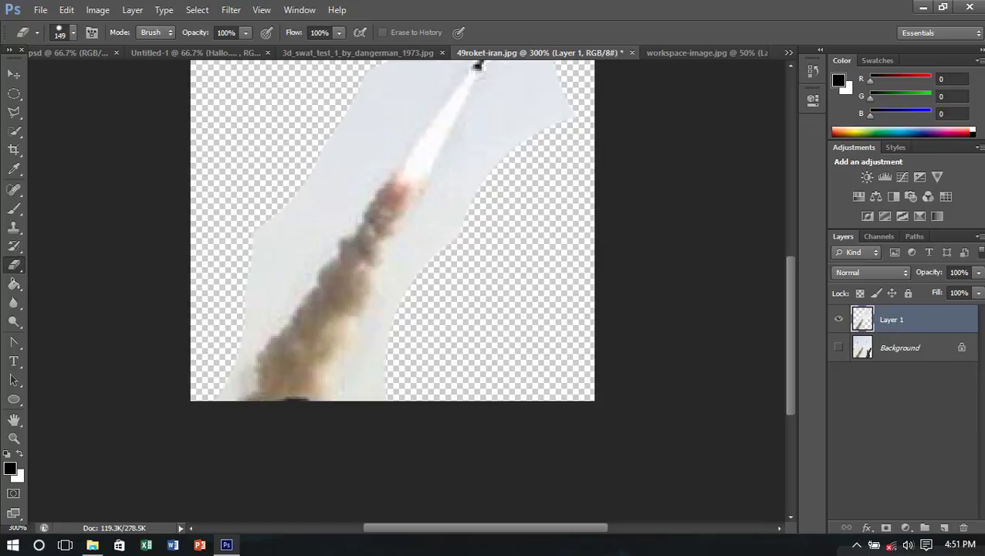
scroll(393, 231, up, 2)
key(ctrl+minus)
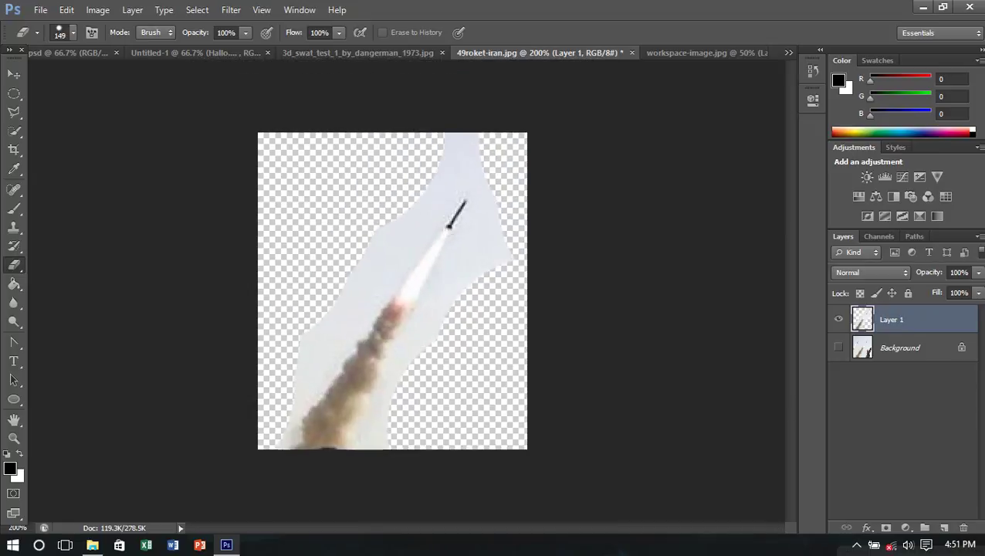
click(14, 131)
right_click(14, 131)
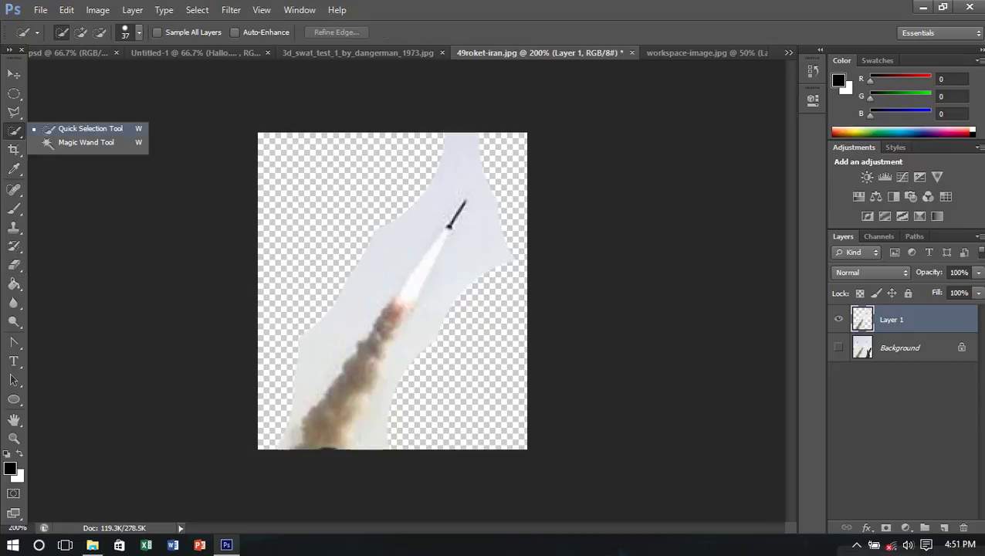
Step: Delete the leftover sky with Magic Wand, then undo to restore the rocket and smoke
click(77, 138)
click(313, 332)
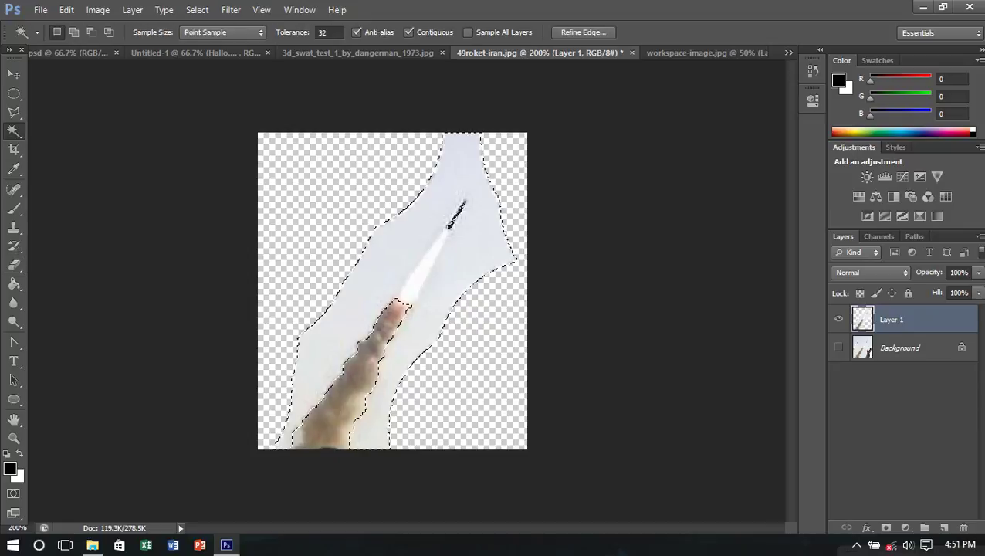
key(Delete)
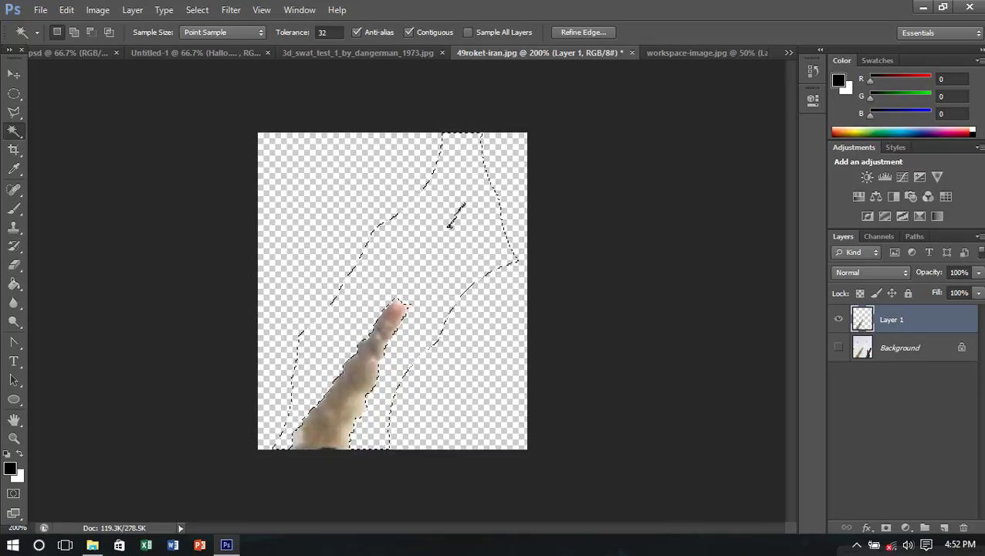
key(ctrl+z)
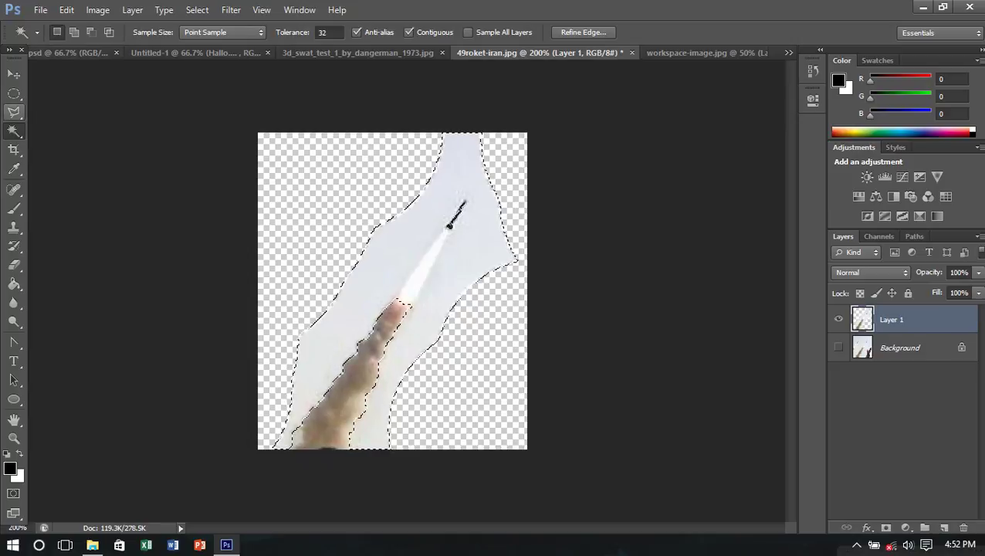
Step: With Quick Selection, clear the selection and subtract the exhaust and trail strips from it
right_click(14, 130)
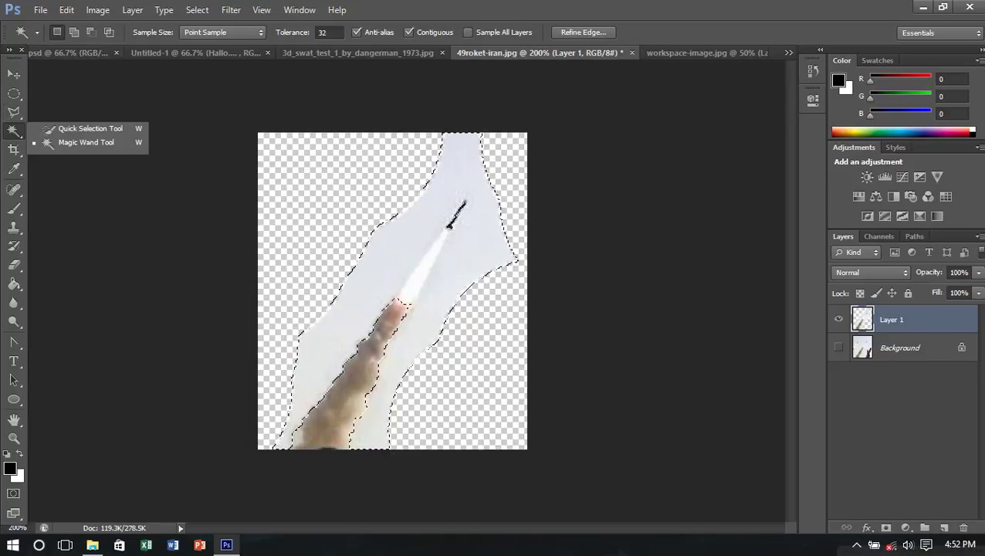
click(86, 128)
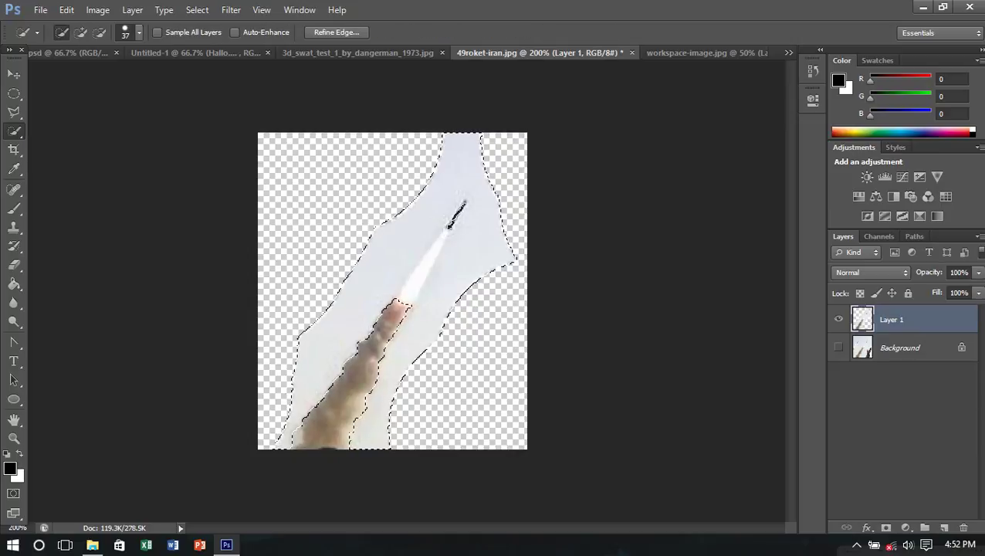
key(ctrl+d)
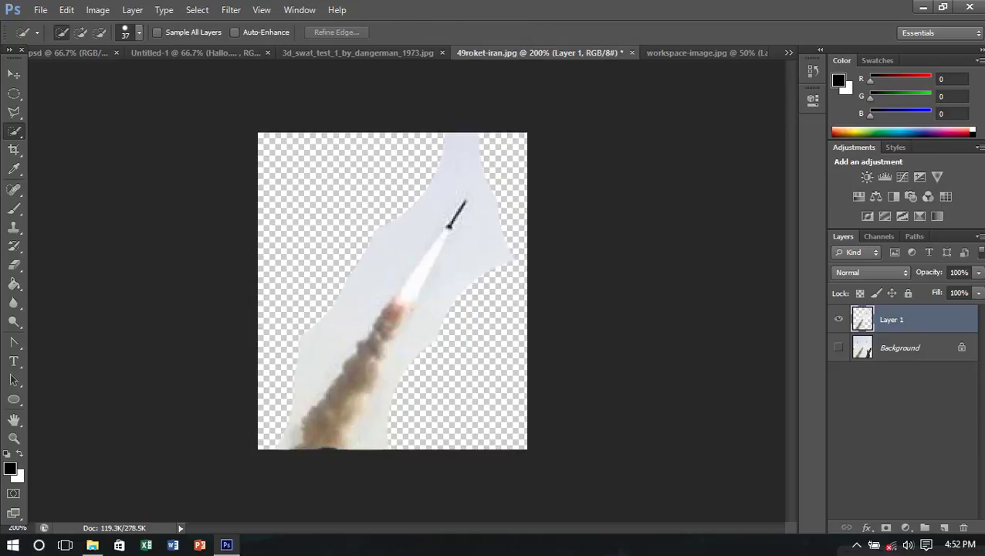
click(80, 32)
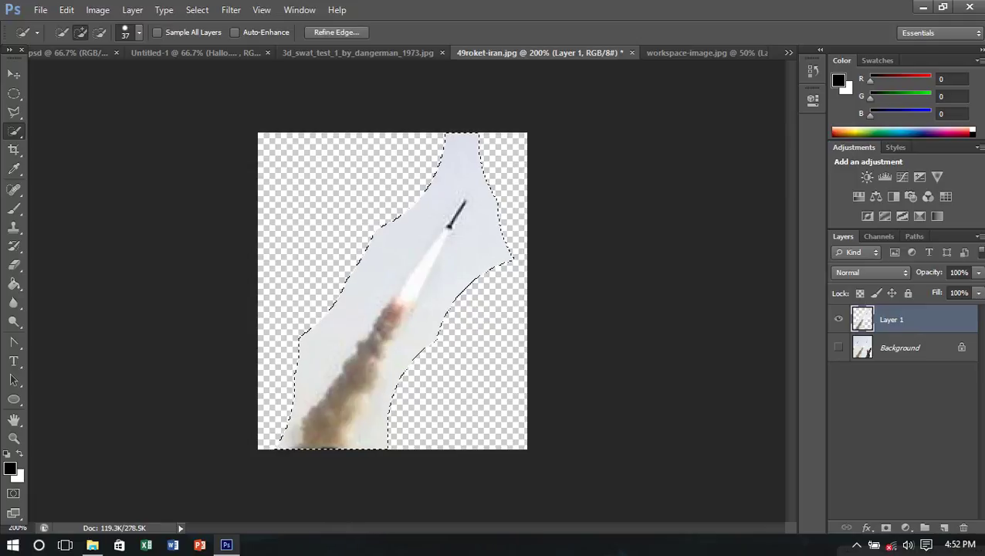
key(alt)
drag(386, 247, 406, 290)
drag(401, 241, 368, 252)
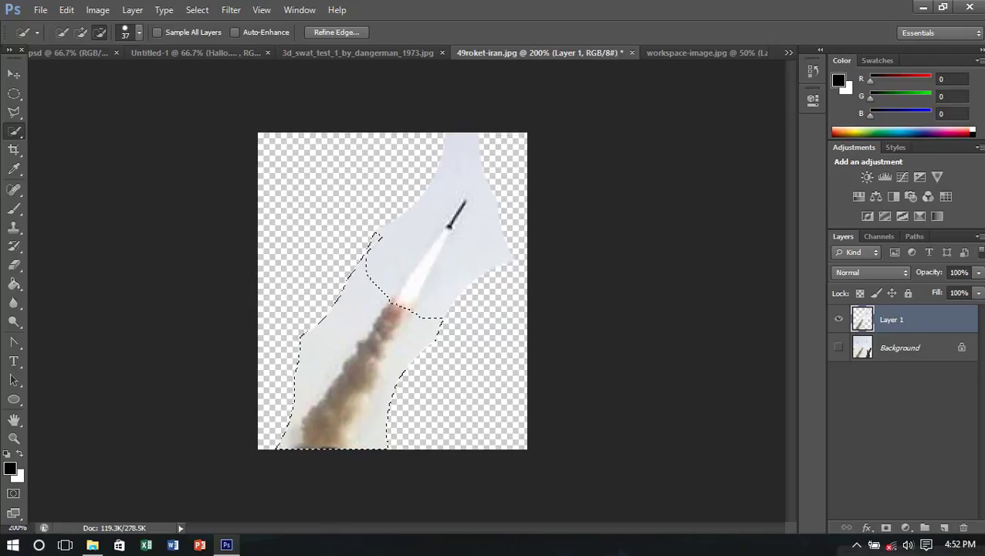
drag(340, 363, 325, 316)
drag(367, 277, 375, 236)
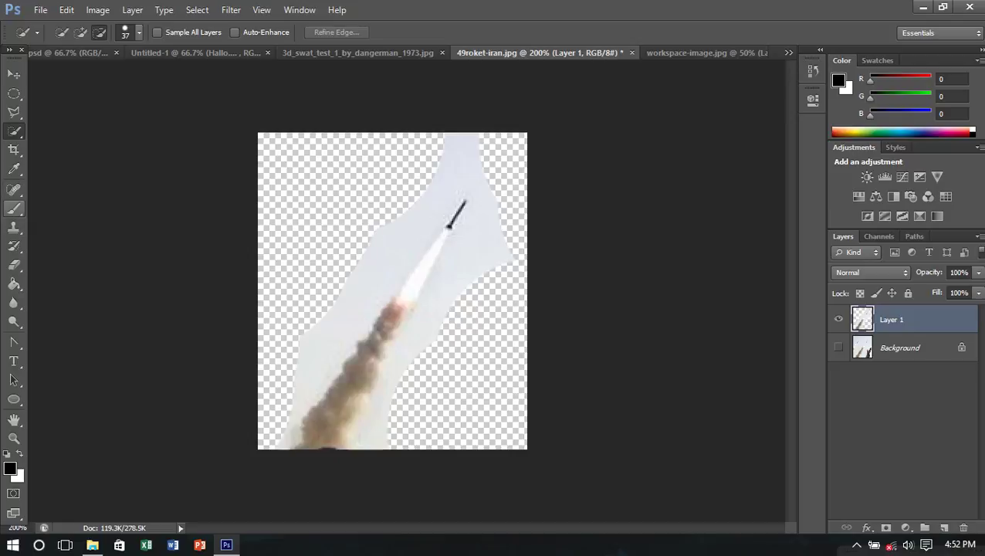
click(13, 264)
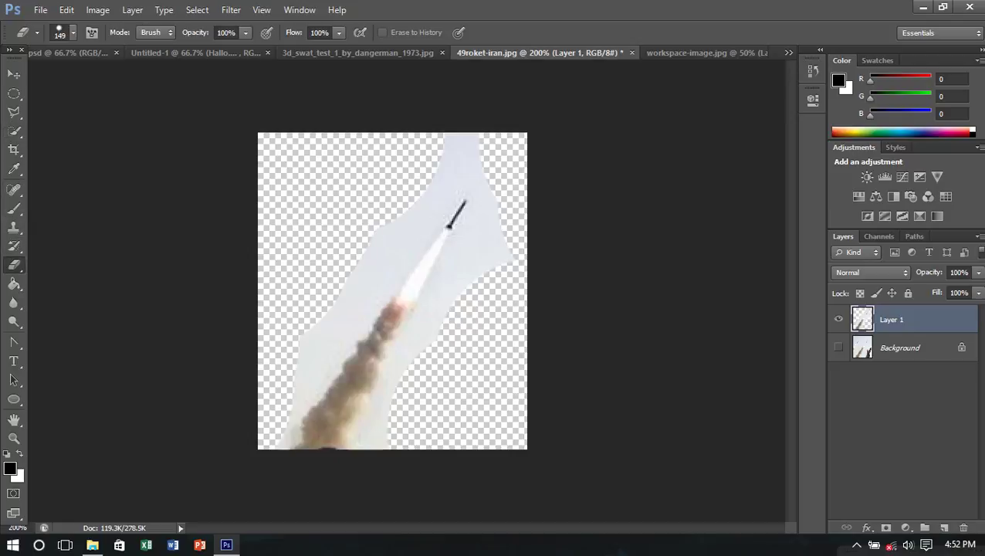
Step: Erase the light sky along the rocket's edges, above it, and beside the smoke trail
drag(567, 293, 598, 203)
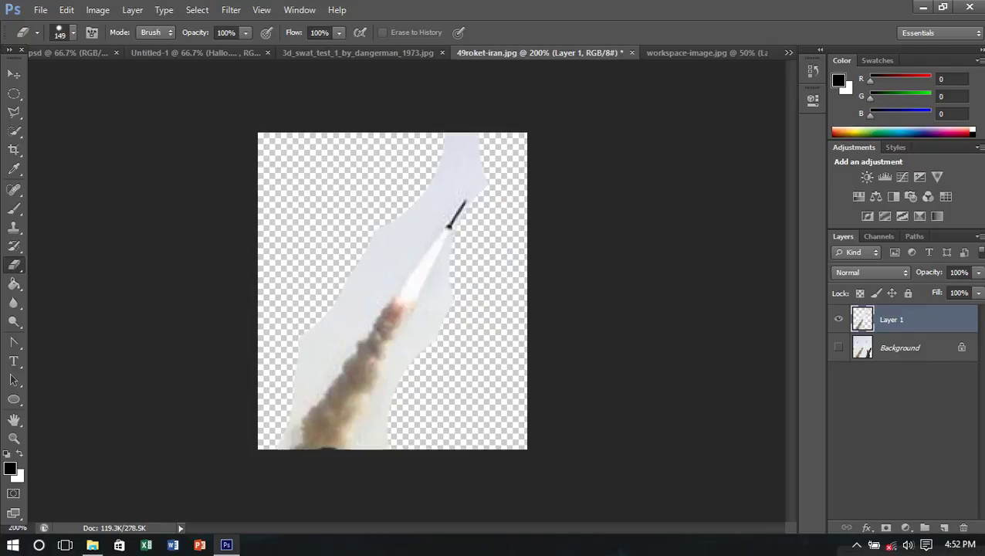
drag(441, 332, 440, 270)
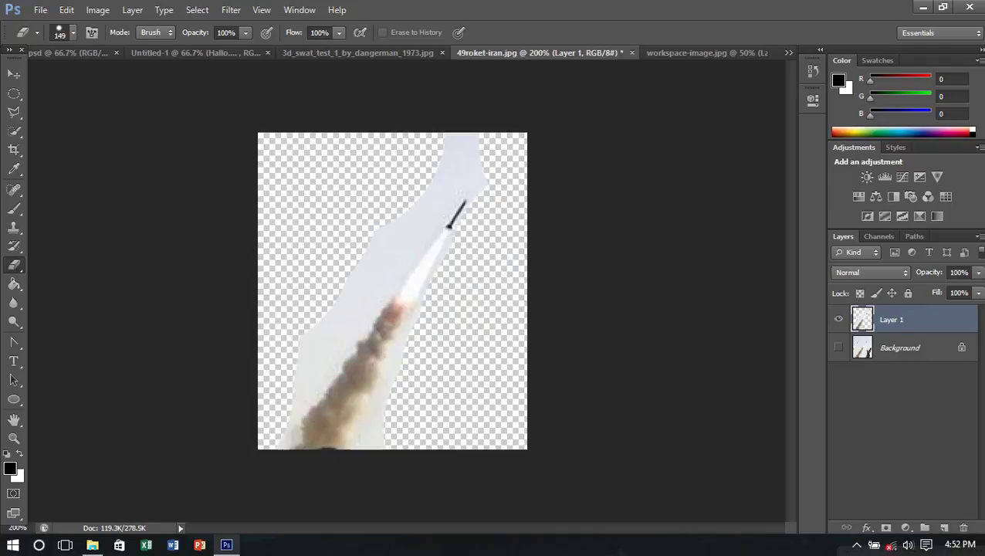
drag(398, 340, 371, 444)
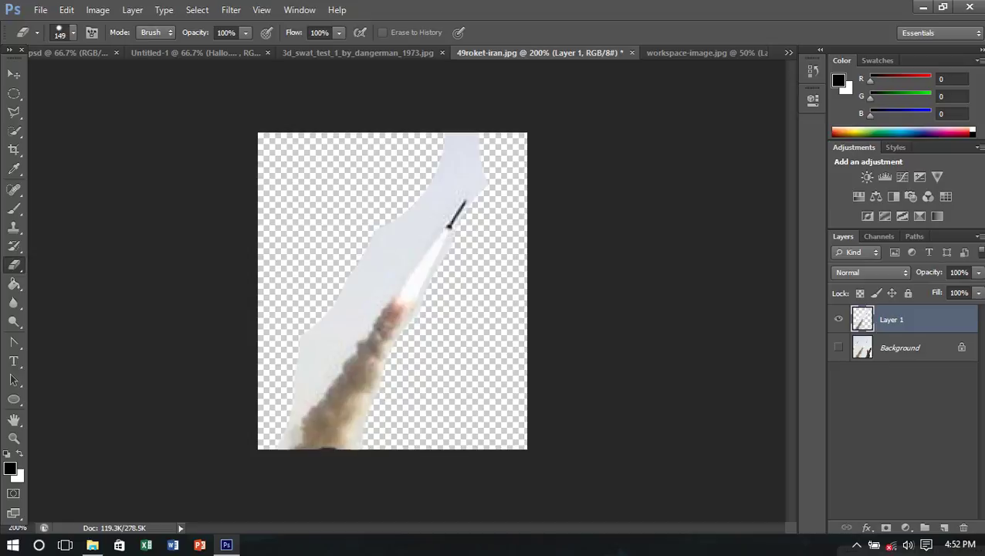
drag(464, 139, 455, 166)
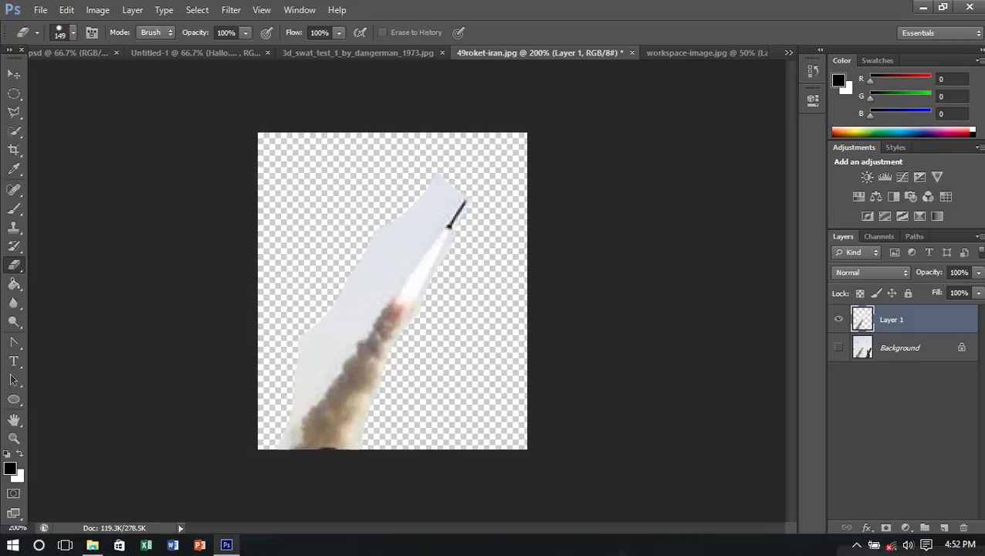
mouse_move(447, 186)
mouse_down()
mouse_move(383, 247)
mouse_move(317, 360)
mouse_move(284, 444)
mouse_up()
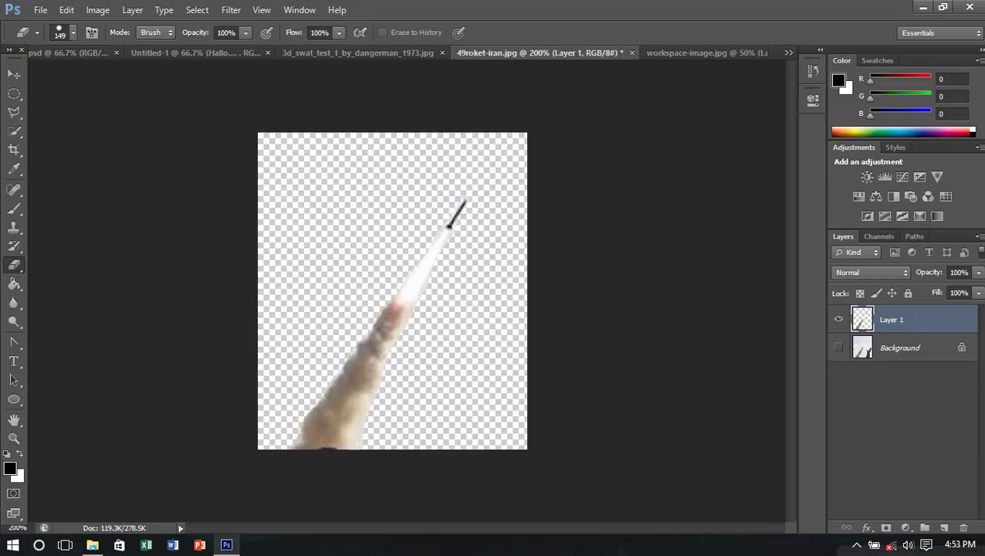
Step: Nudge the rocket trail up and right, and erase the smoke trail's bottom-right edge
key(v)
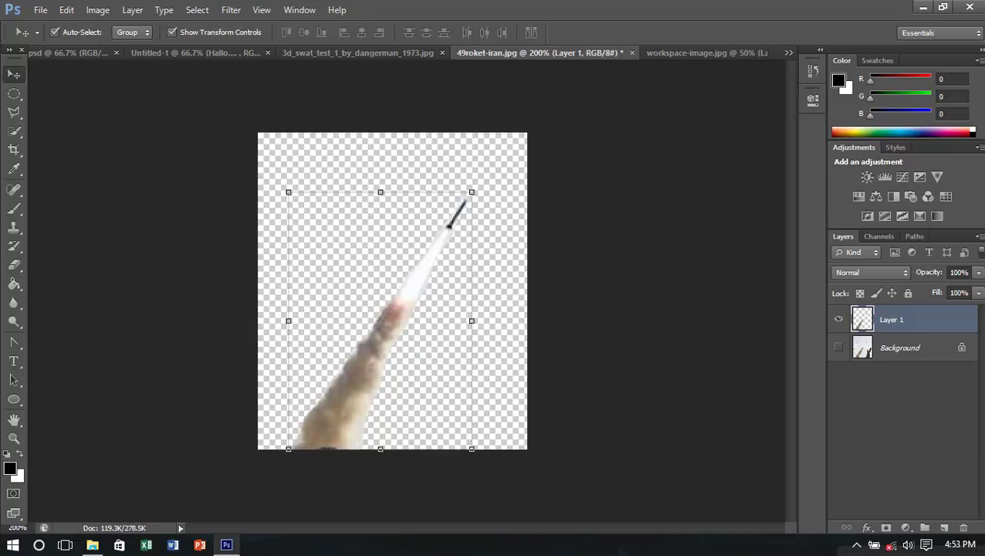
drag(417, 278, 422, 265)
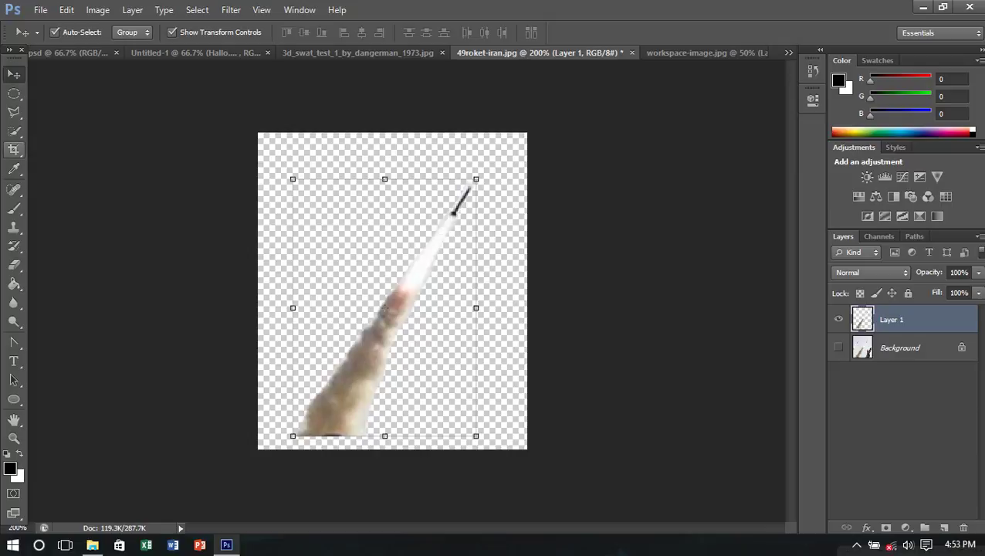
click(14, 264)
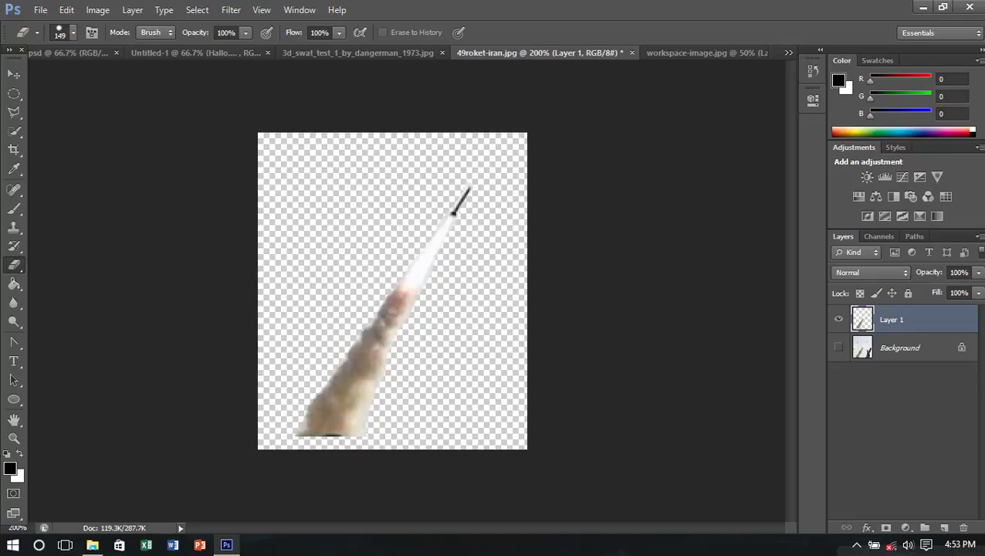
drag(382, 452, 363, 438)
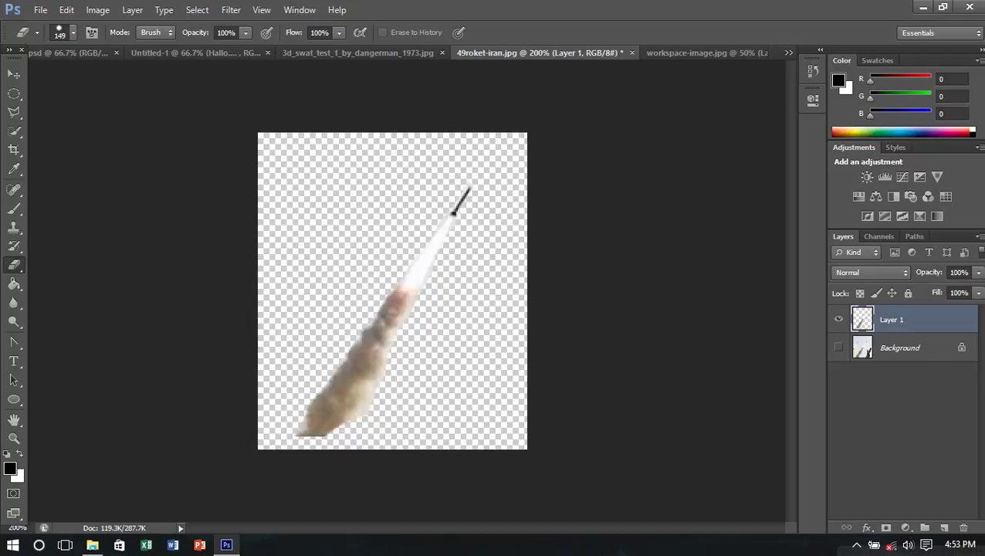
key(v)
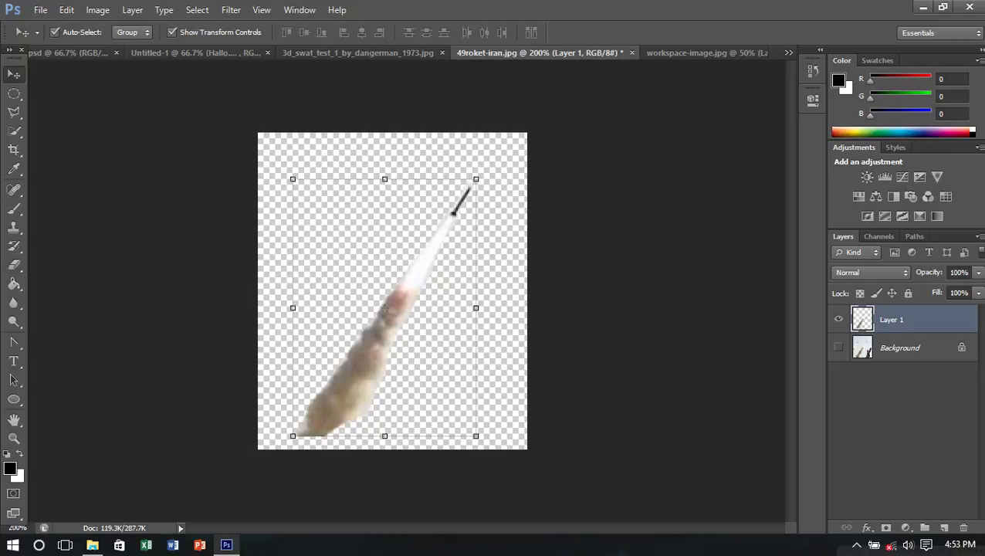
Step: Place the rocket as Layer 6, close 49roket-iran.jpg unsaved, and duplicate the SWAT soldier's layer
drag(428, 255, 630, 77)
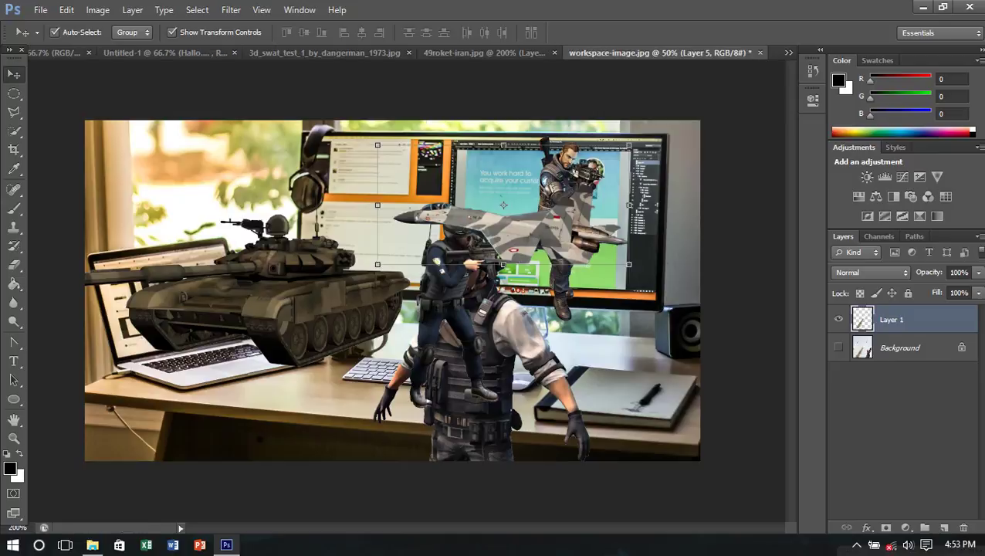
drag(707, 53, 568, 208)
key(ctrl+shift+Tab)
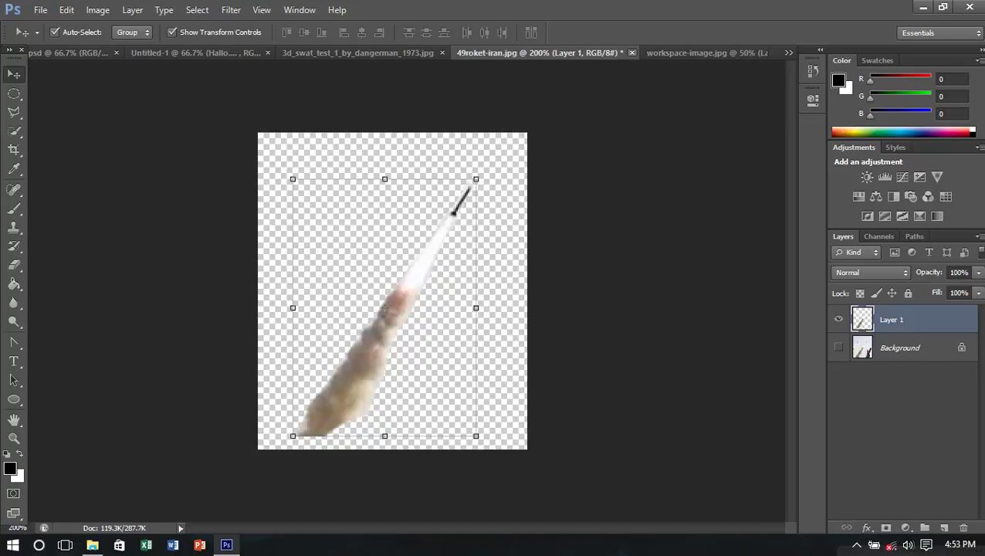
click(632, 52)
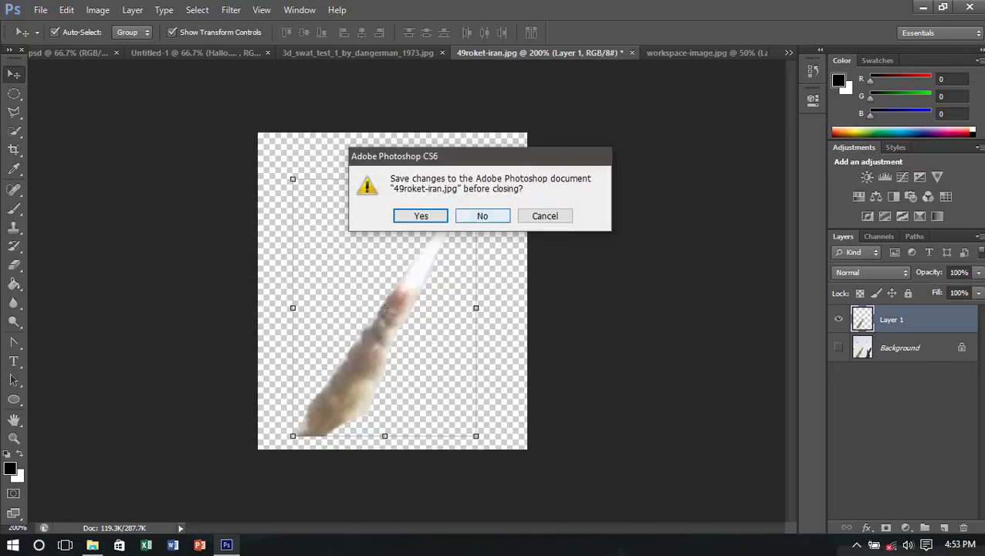
click(482, 215)
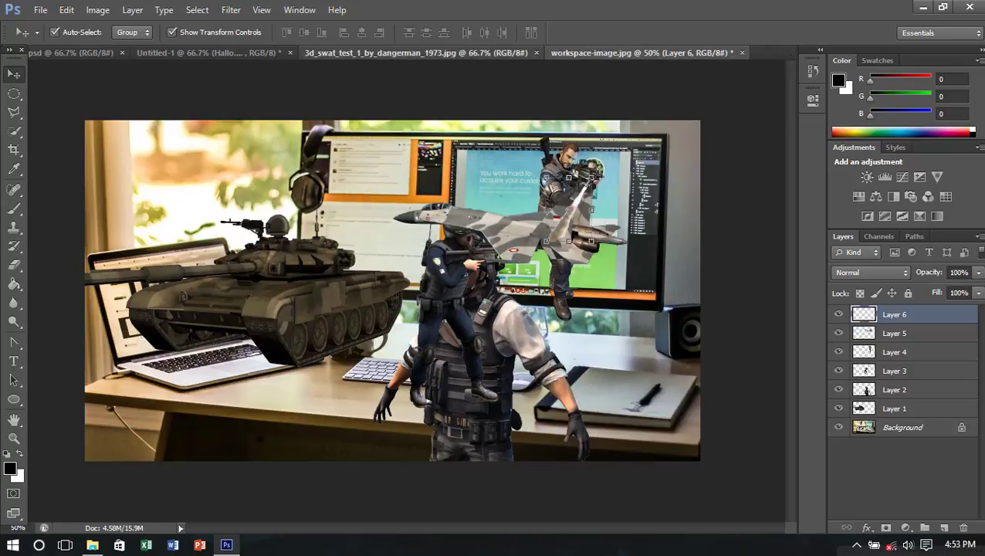
click(417, 52)
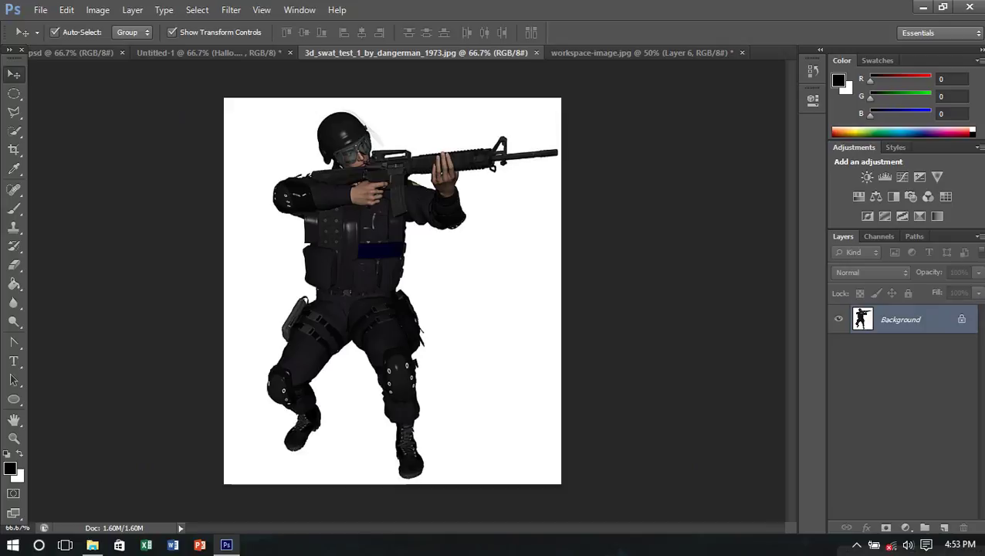
key(ctrl+j)
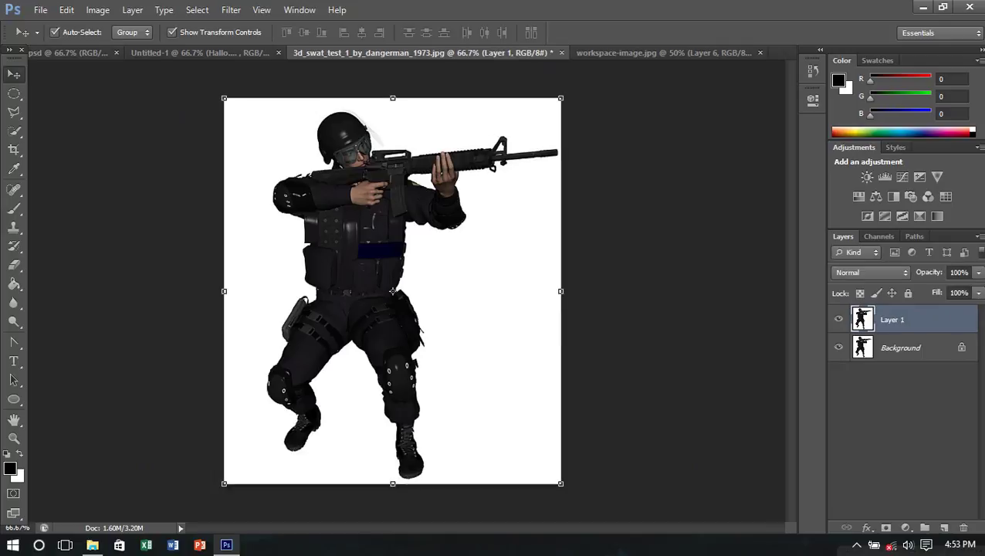
Step: Hide the original background and delete the white backdrop around the SWAT soldier with Magic Wand
click(838, 347)
click(14, 129)
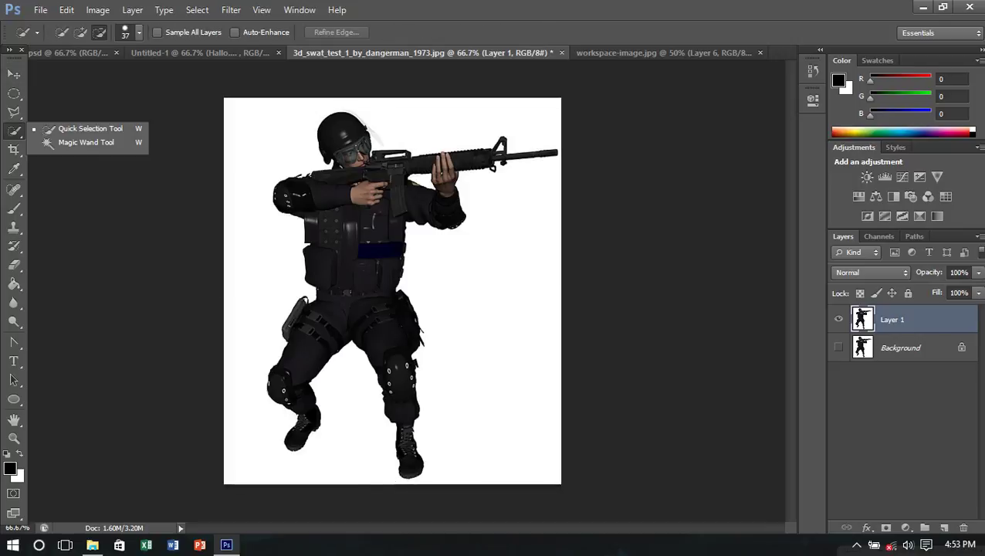
click(85, 142)
click(502, 347)
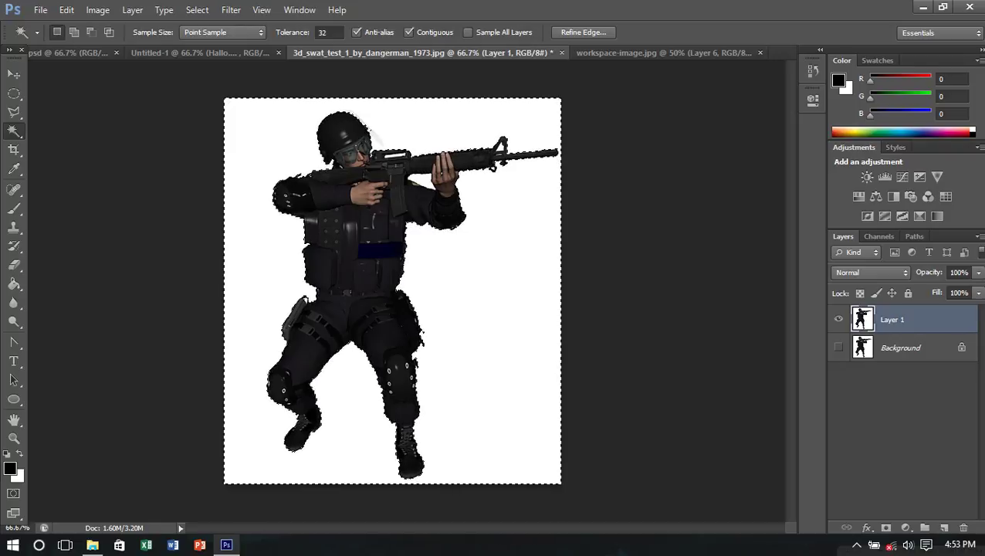
key(Delete)
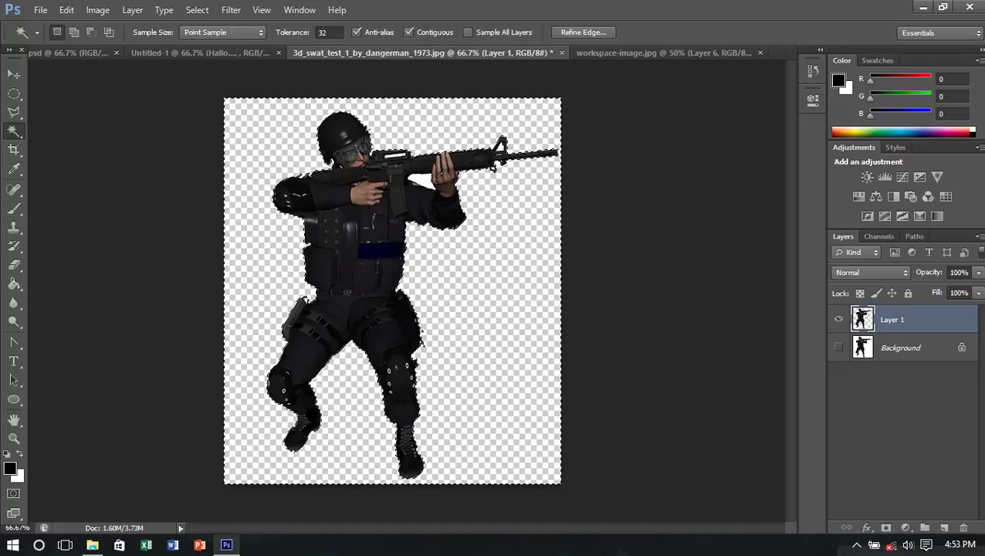
key(ctrl+d)
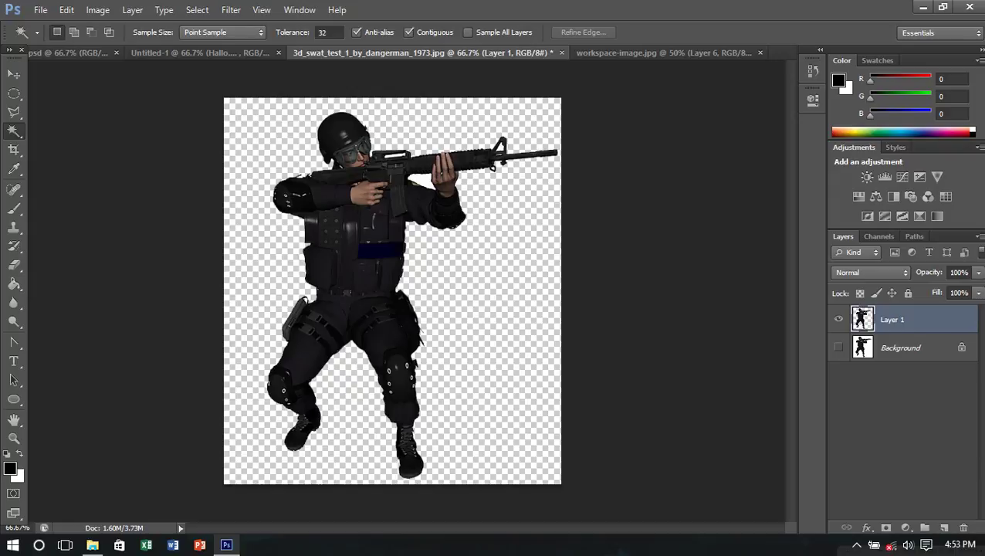
Step: Check leftover white patches near the hand, rifle handle and front sight, then deselect
click(417, 181)
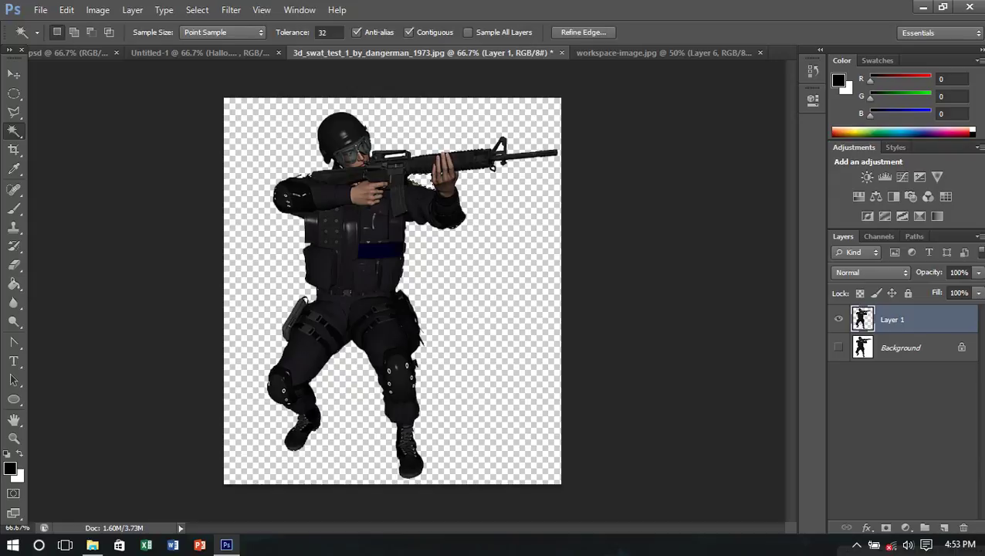
key(ctrl+plus)
scroll(392, 289, up, 2)
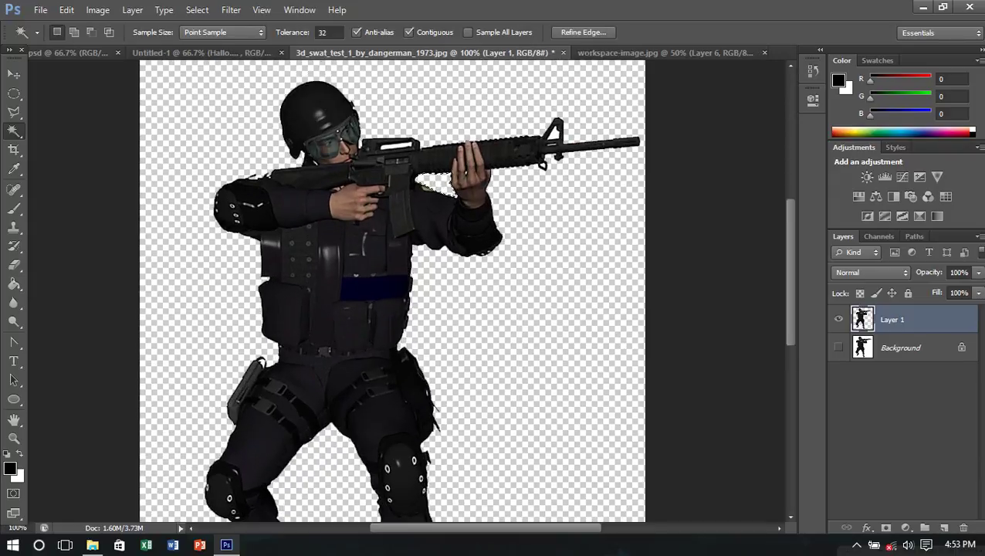
click(395, 144)
shift+click(552, 132)
key(ctrl+d)
key(ctrl+minus)
Step: Drag the soldier cutout into the desk photo as Layer 7 and close its source file
key(v)
mouse_move(378, 151)
mouse_down()
mouse_move(639, 63)
mouse_move(437, 276)
mouse_up()
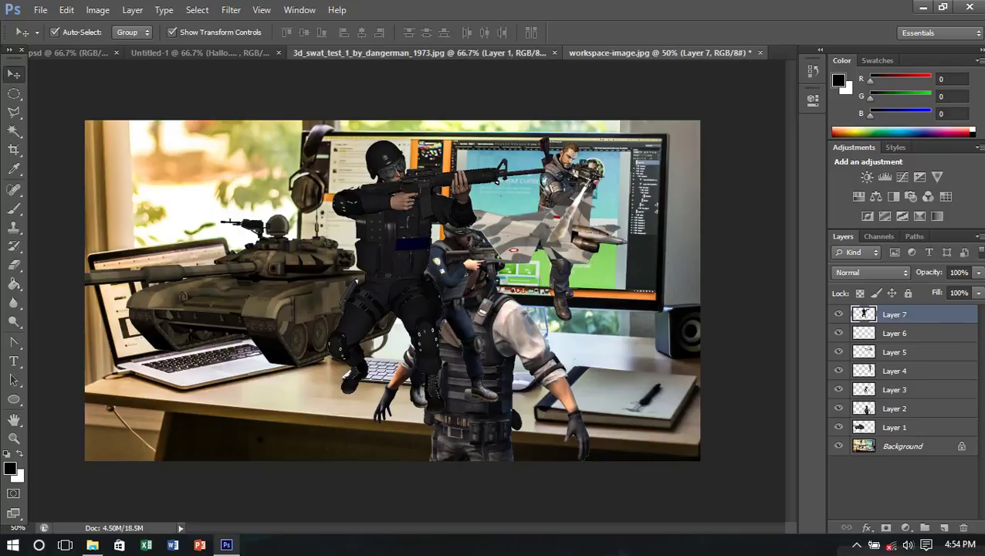
click(423, 53)
click(562, 53)
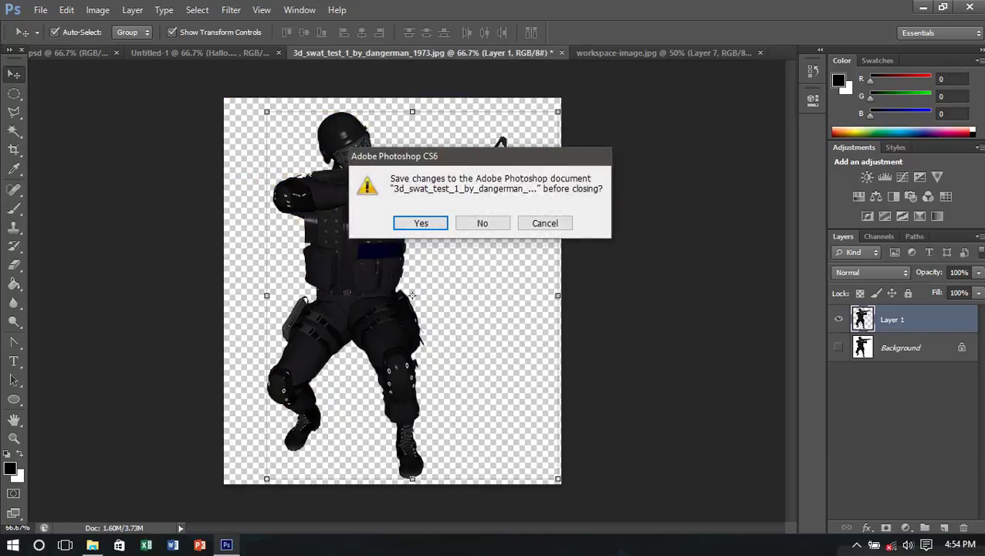
Step: Discard the soldier image changes and switch to the Hallo text document
key(n)
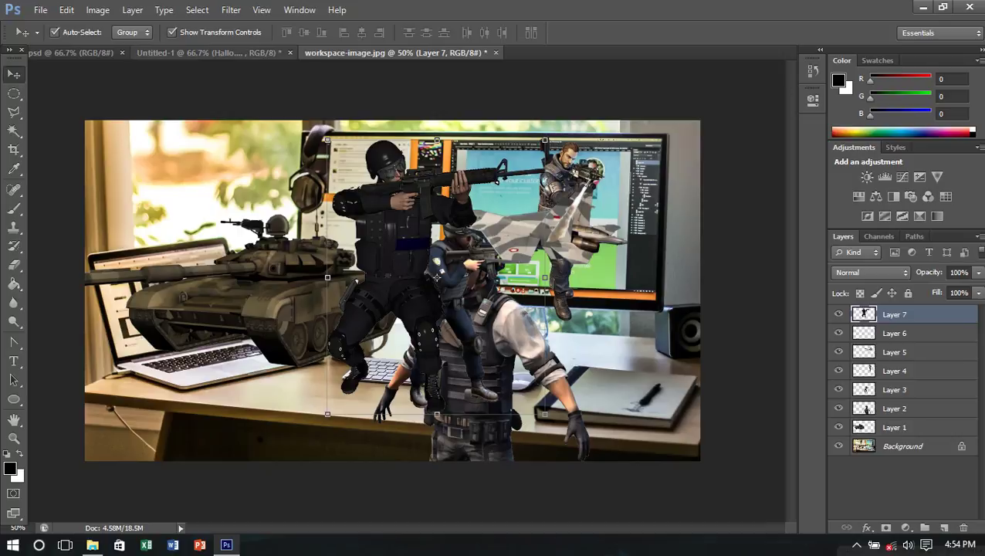
click(204, 52)
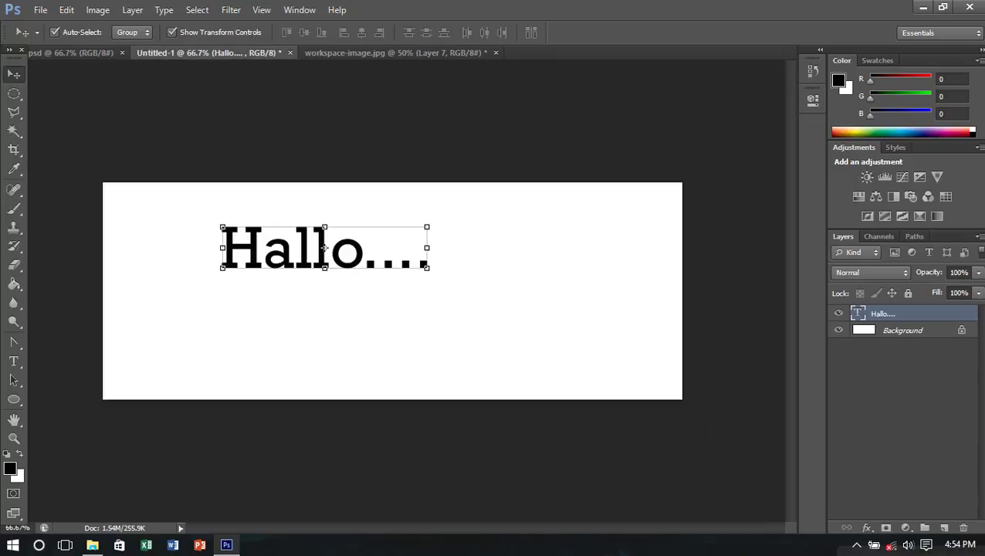
click(397, 52)
click(209, 52)
Step: Replace Hallo.... with 'Lets Editing With' and the author's name on a second line
click(13, 361)
click(397, 251)
triple_click(363, 251)
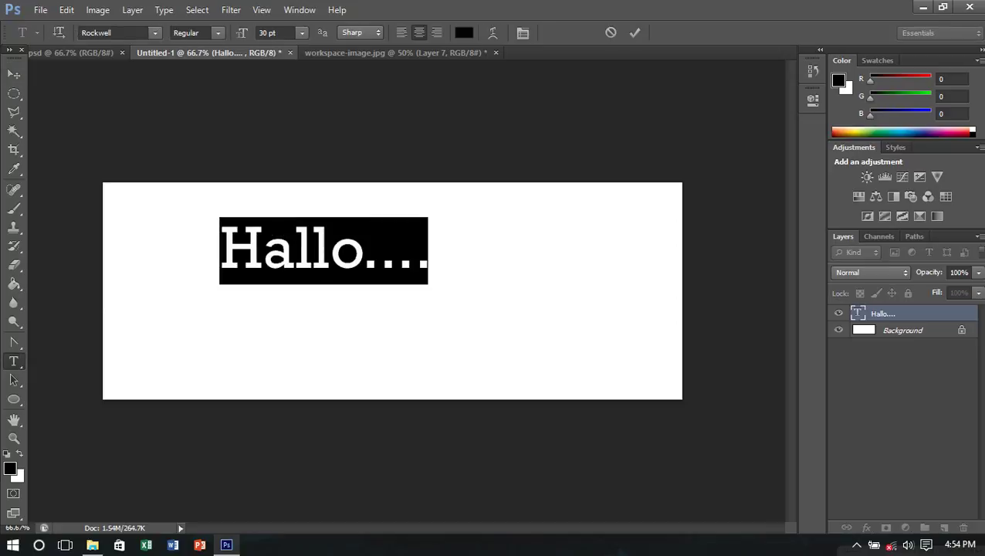
text(Les)
key(BackSpace)
text(ts)
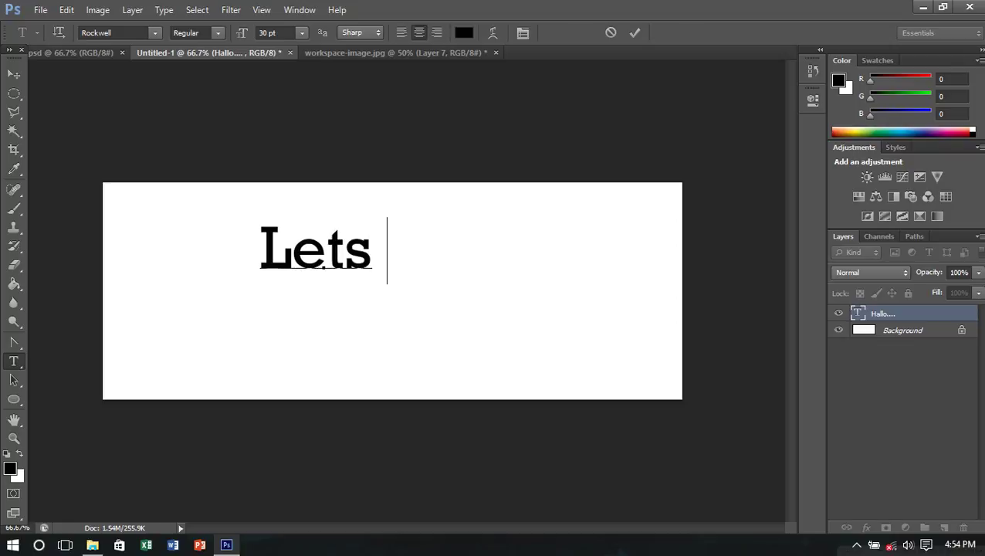
text( Editing)
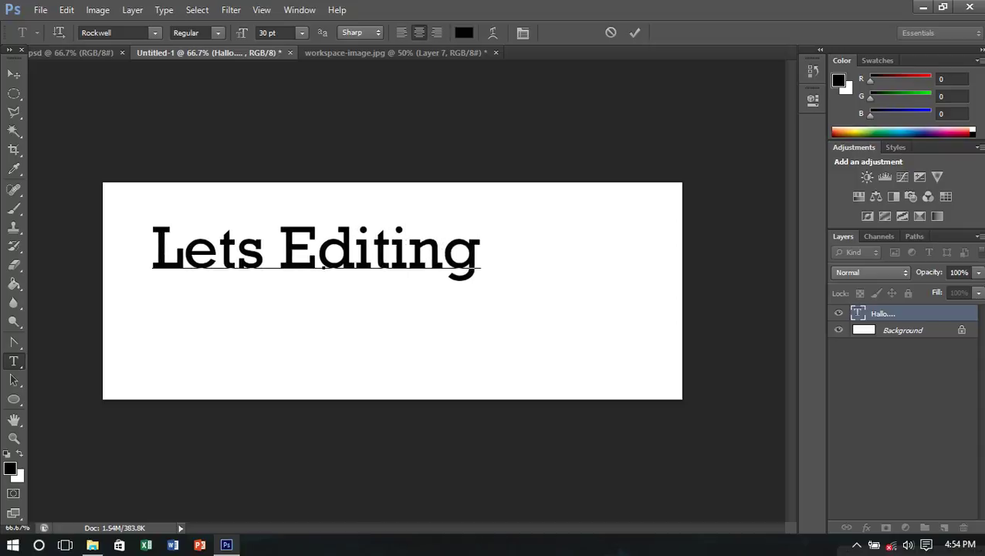
text( Wit)
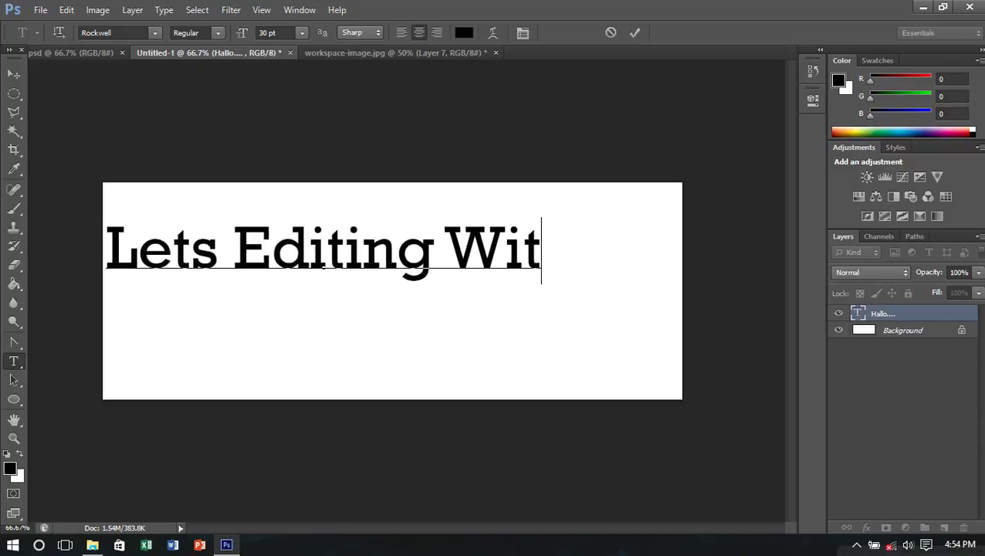
text(h)
key(Return)
text(Kadek Krisma )
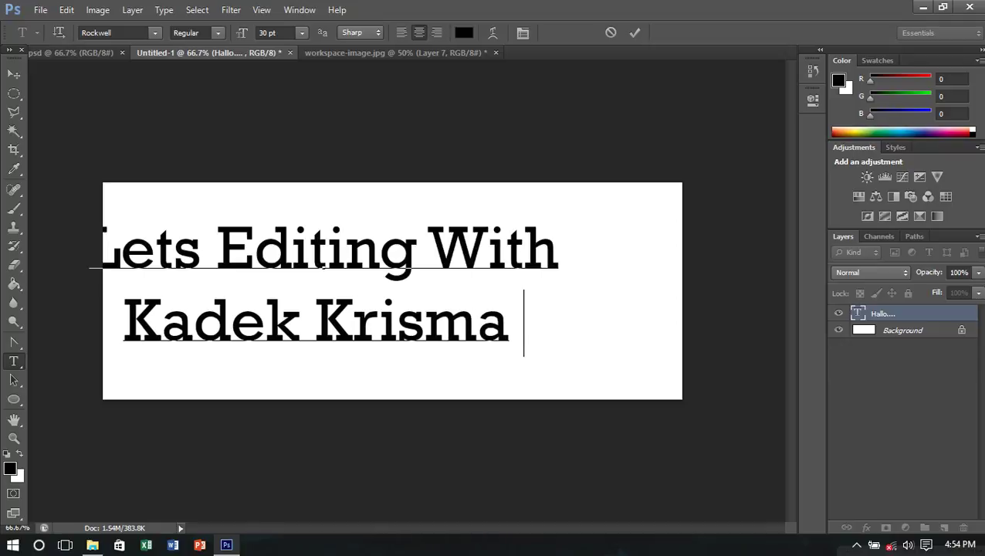
text(Scout)
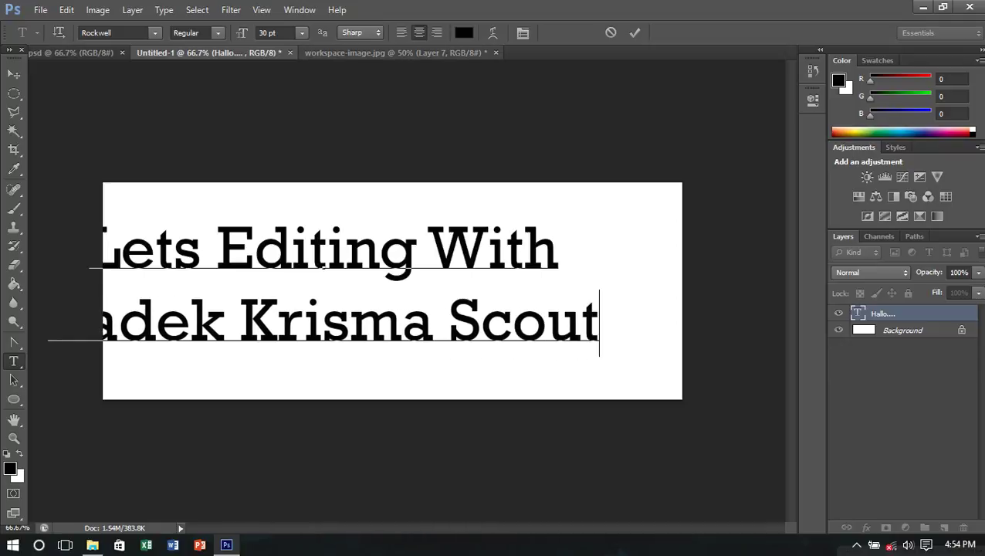
click(444, 53)
key(v)
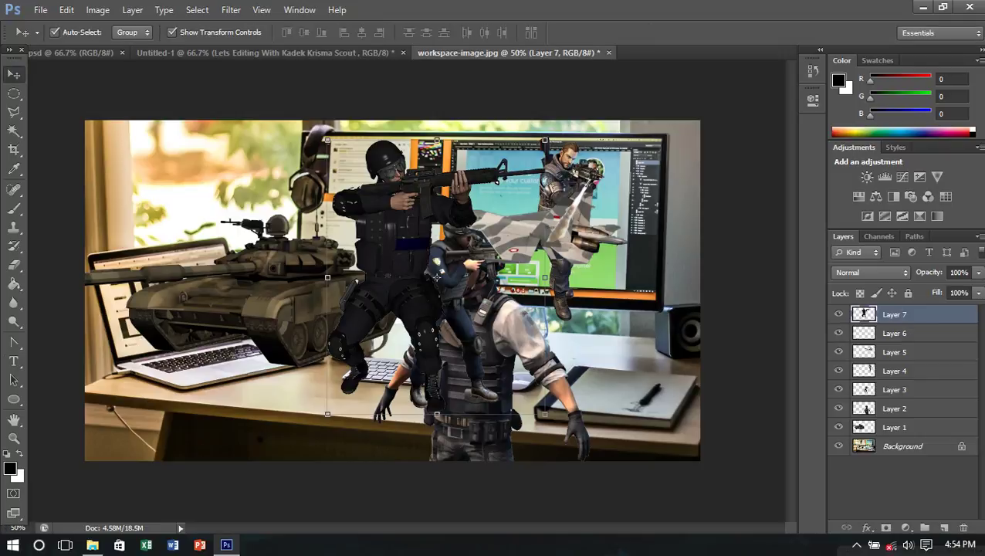
Step: Hide every layer except the black-armoured soldier on Layer 7
click(838, 314)
click(838, 333)
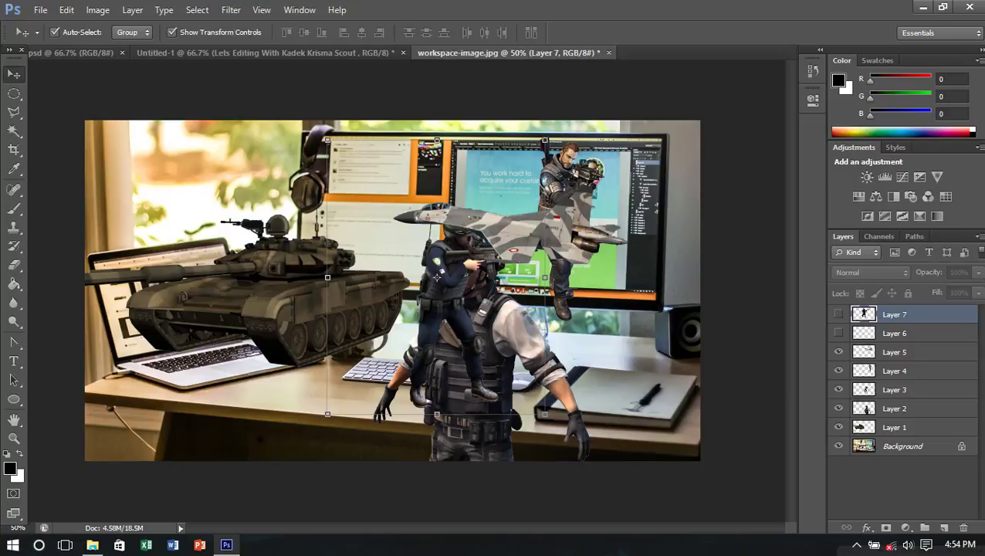
click(838, 352)
click(838, 370)
click(838, 409)
click(838, 389)
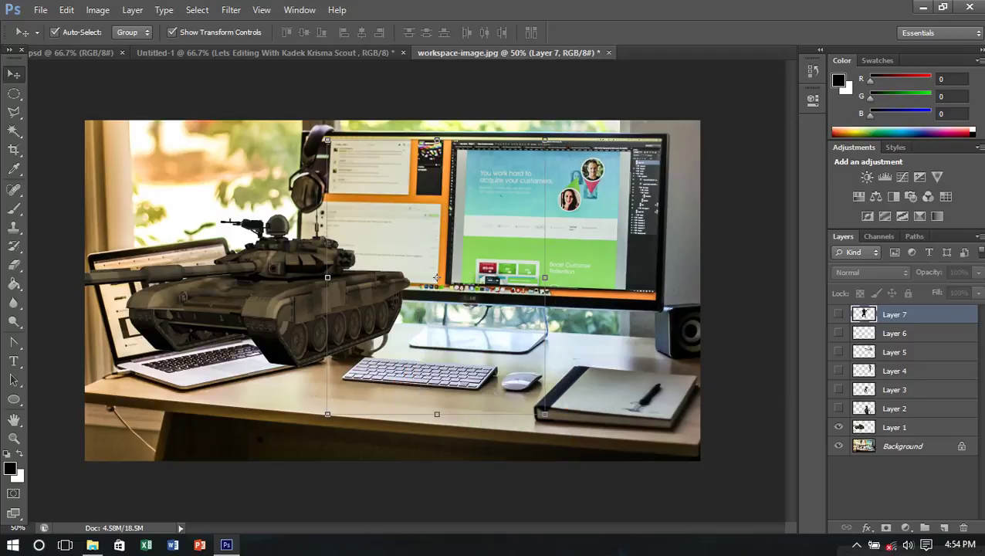
click(839, 427)
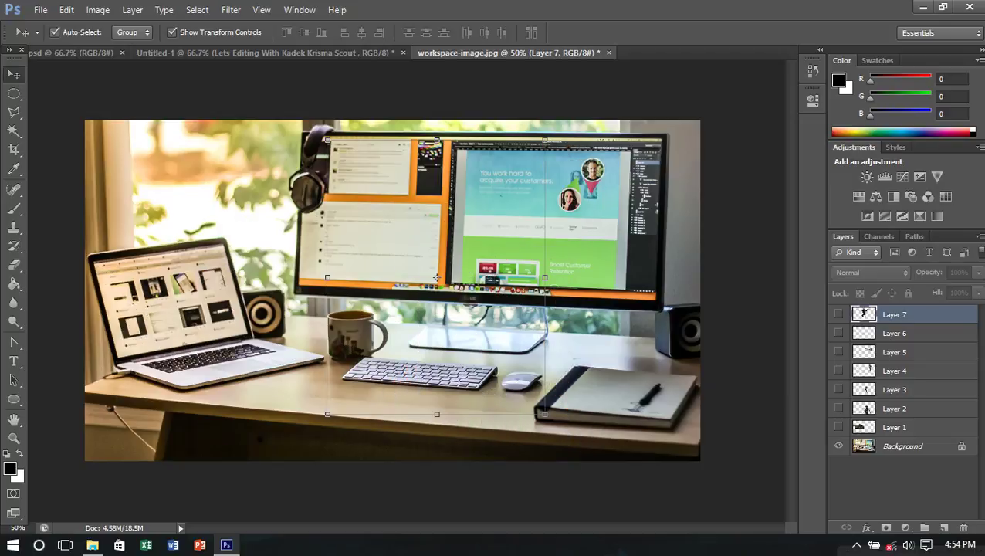
click(838, 314)
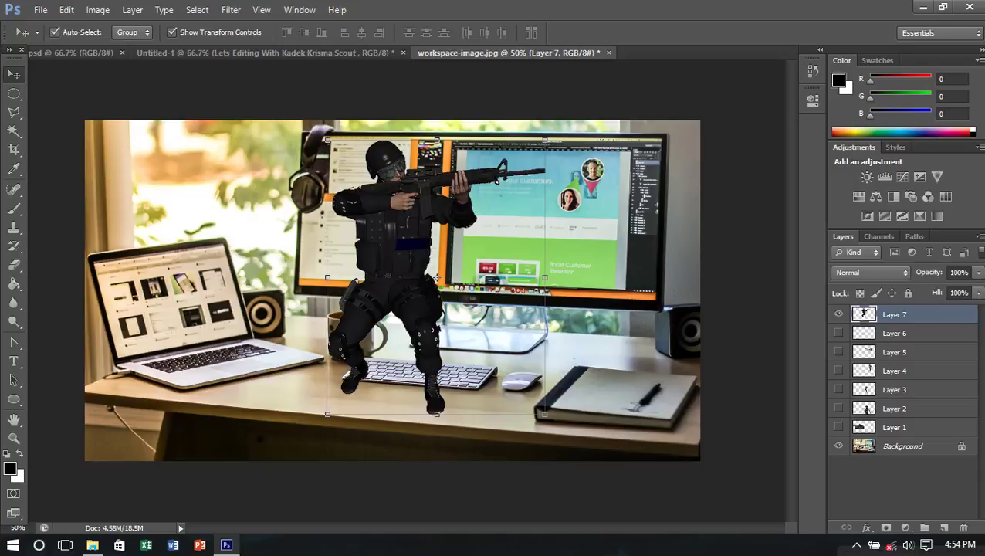
Step: Duplicate Layer 7 and flip the copy upside down beneath the soldier's feet
key(ctrl+j)
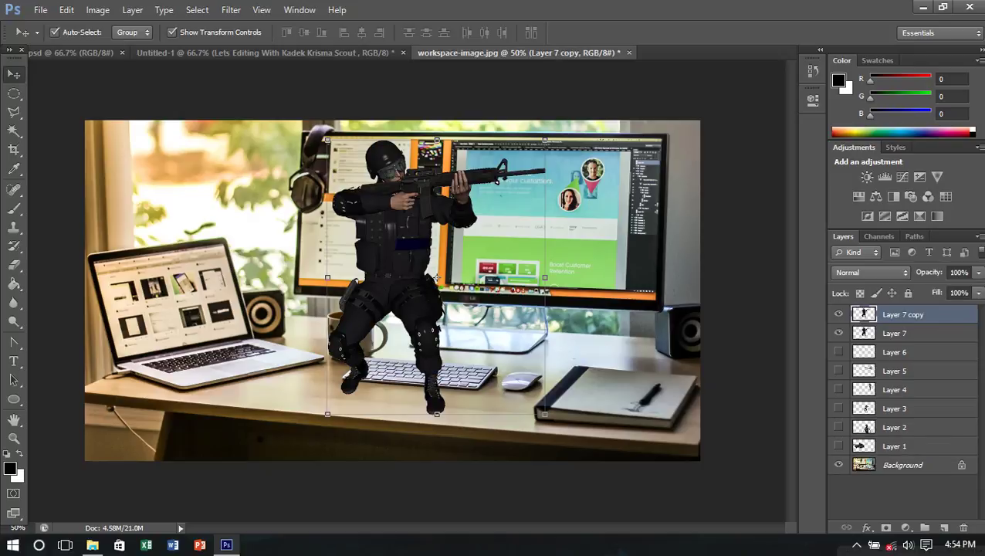
key(ctrl+t)
drag(437, 140, 437, 499)
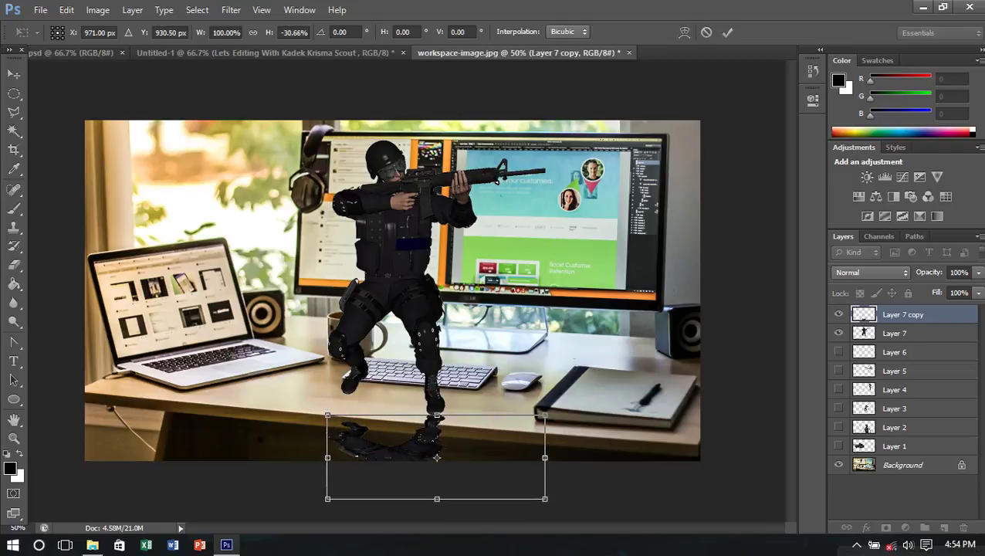
drag(437, 457, 437, 428)
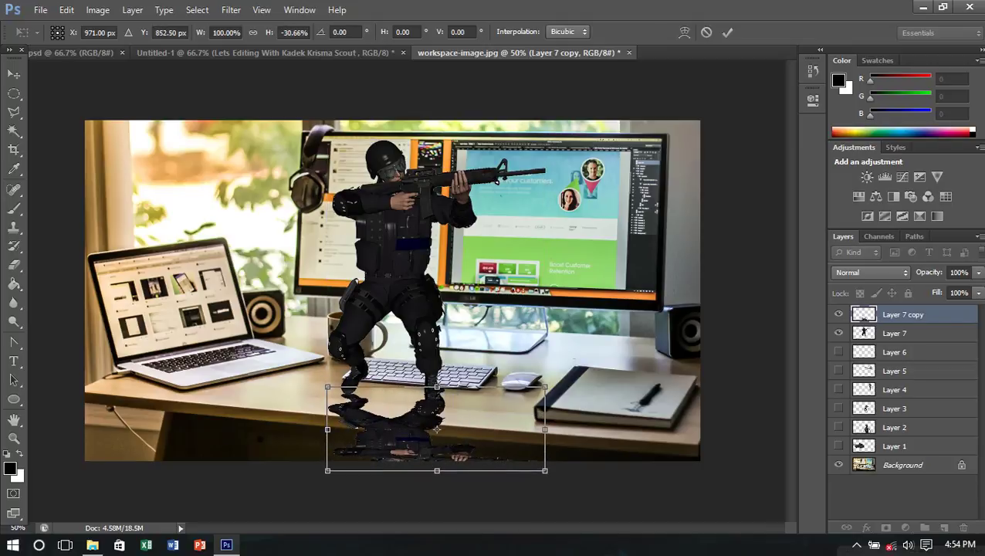
key(Return)
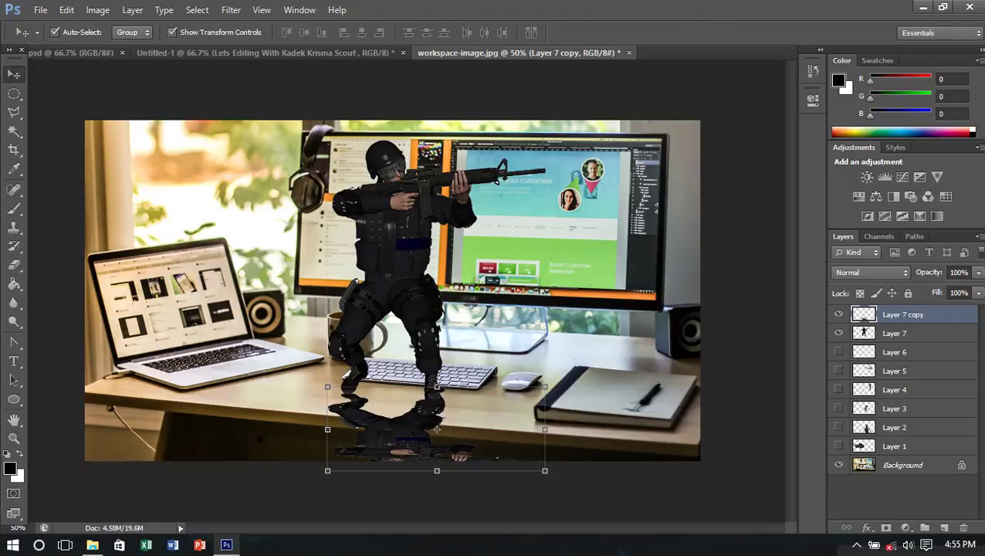
Step: Scale the soldier and its flipped copy to about 73% and move them onto the desk
shift+click(437, 307)
key(ctrl+t)
drag(545, 141, 487, 247)
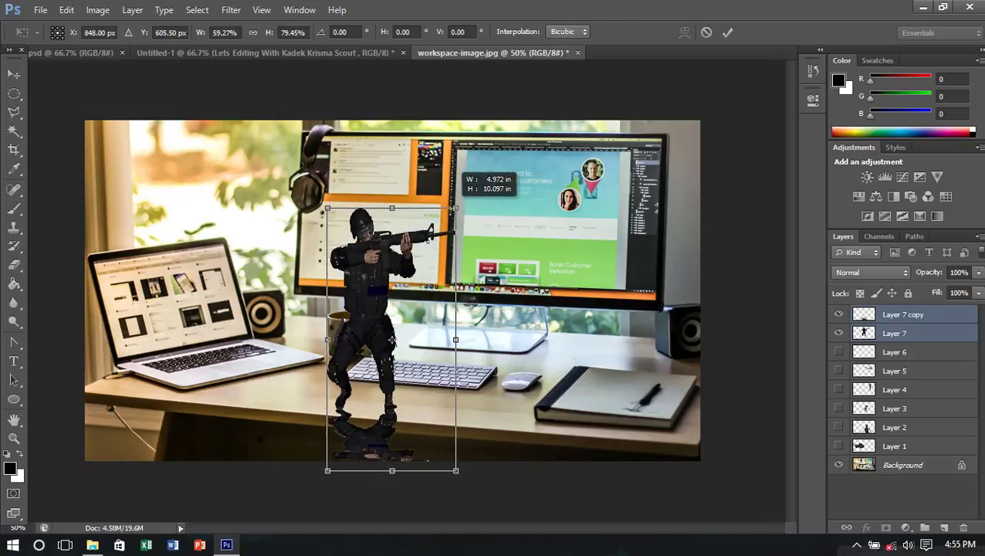
drag(408, 359, 406, 285)
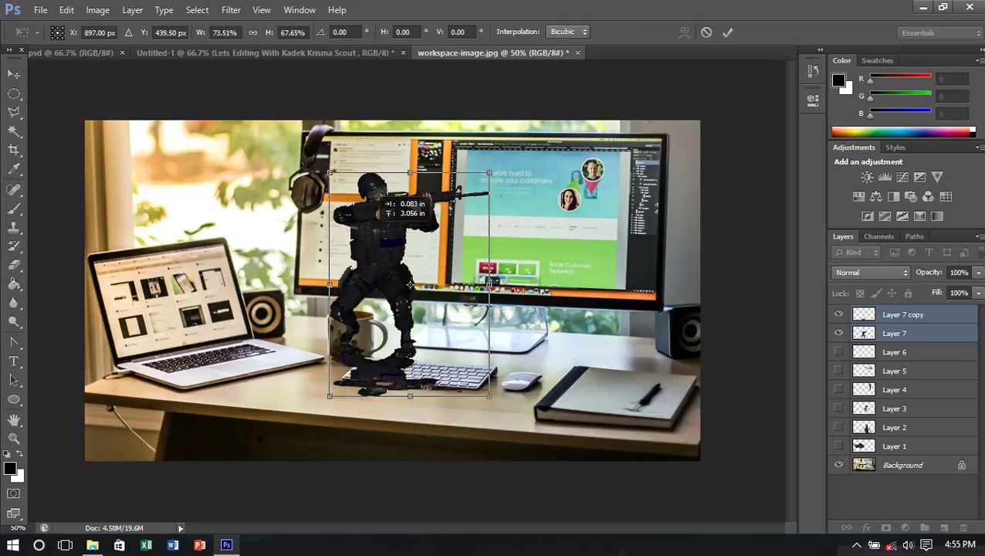
key(Return)
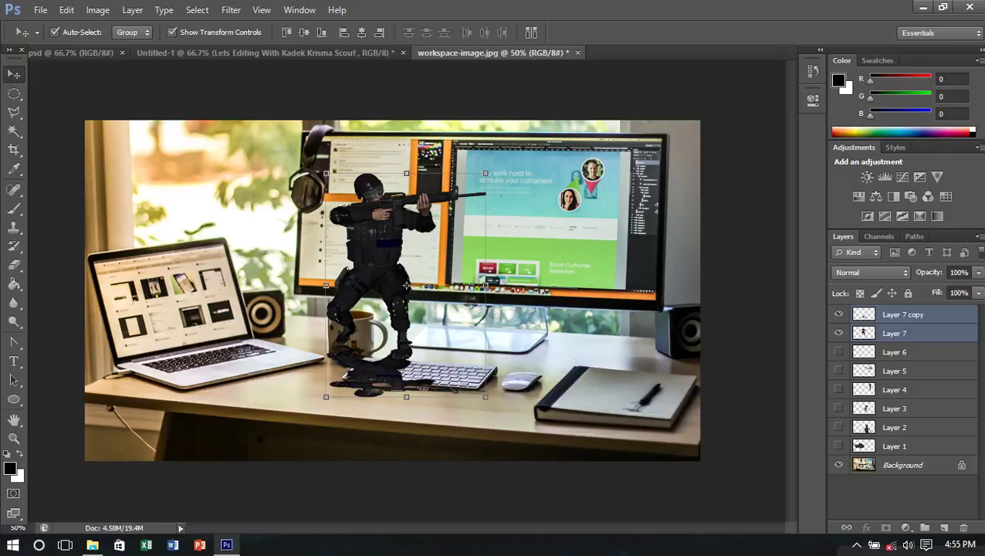
click(406, 286)
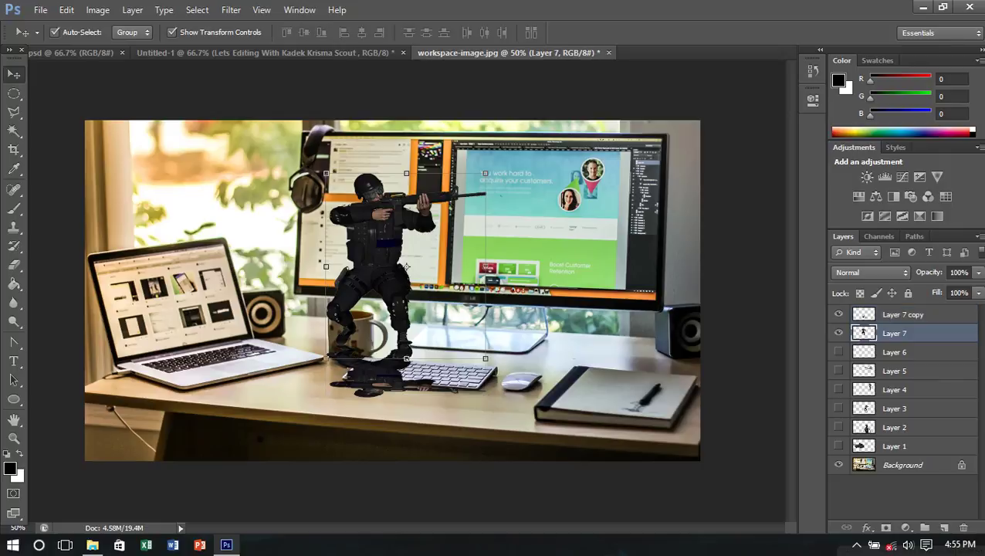
click(903, 314)
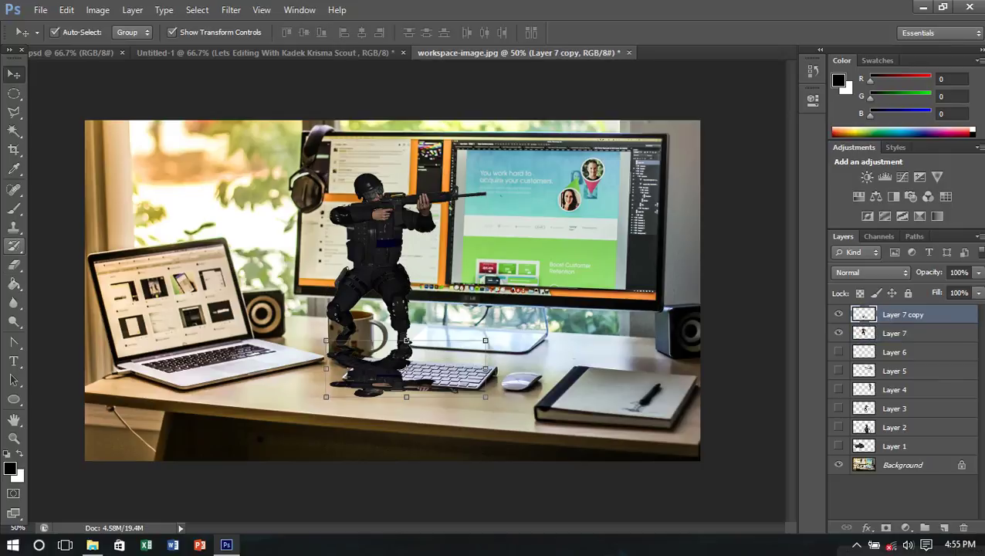
click(14, 284)
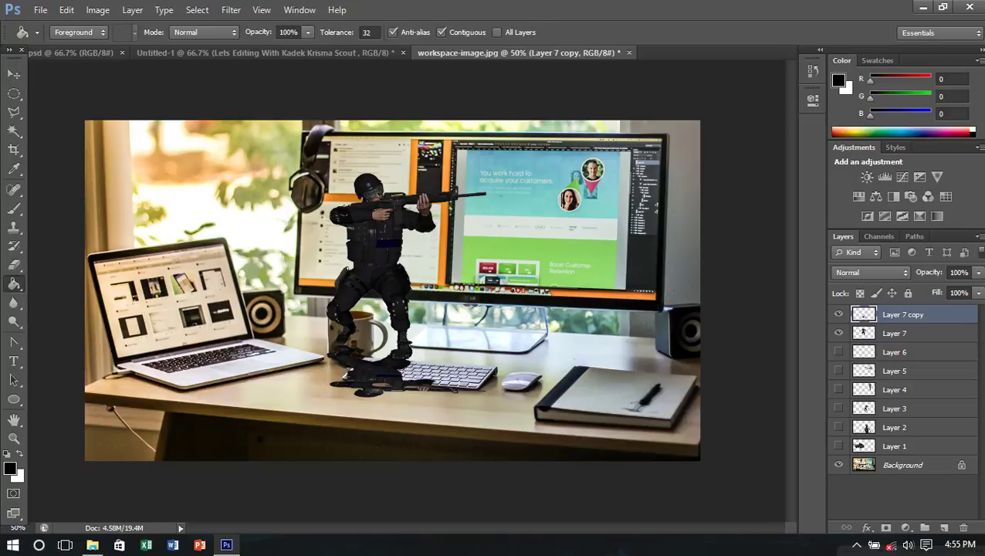
Step: Fill the shadow copy solid black and lower its fill to 42%
click(371, 378)
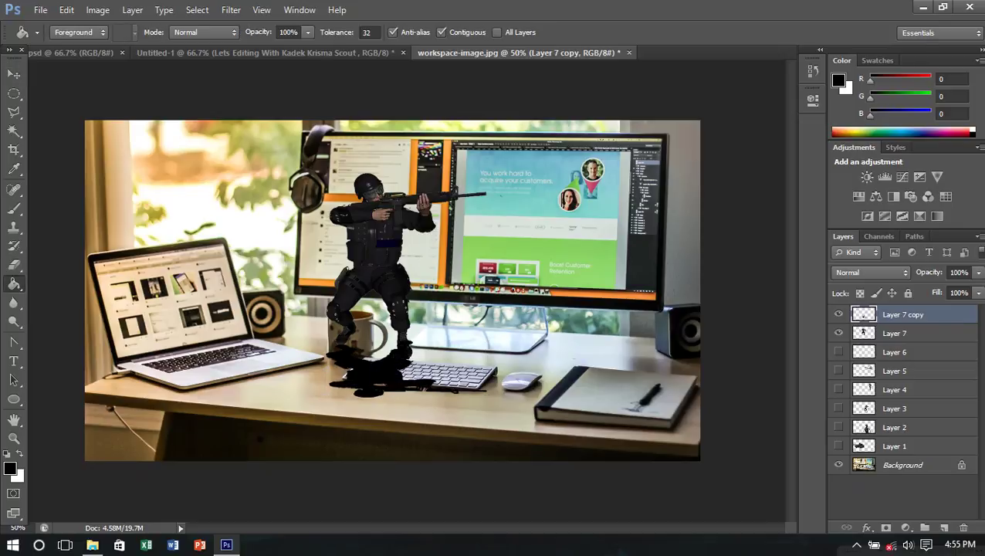
click(902, 216)
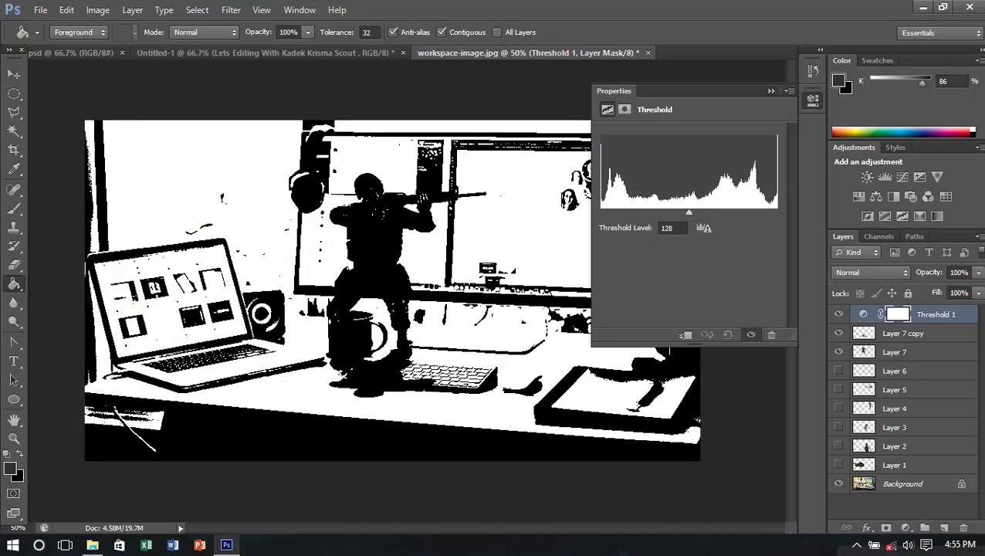
key(ctrl+z)
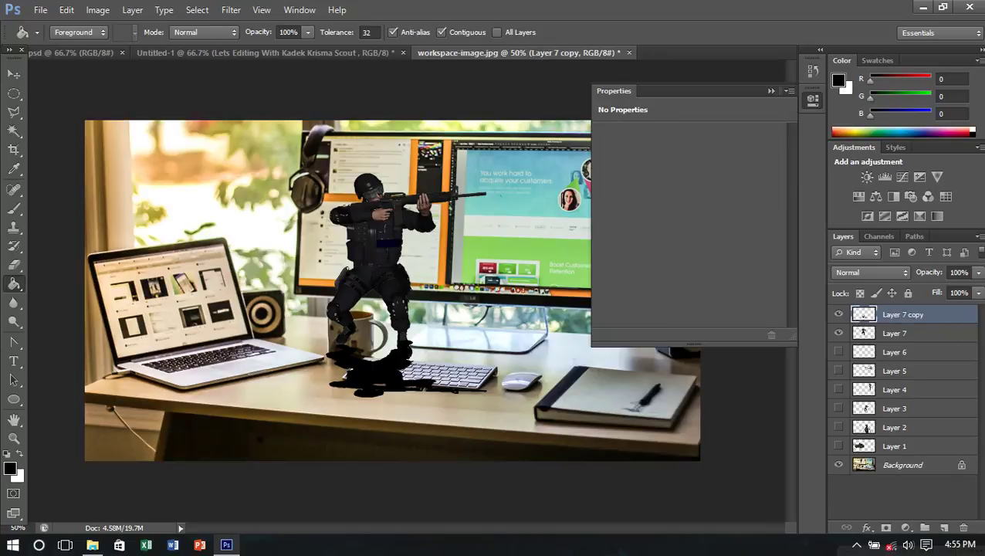
click(771, 90)
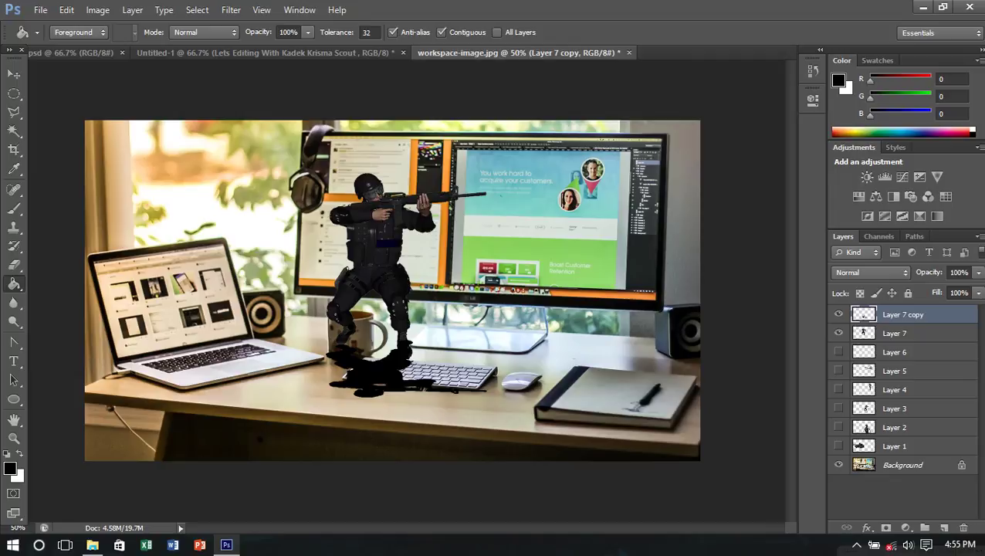
click(978, 293)
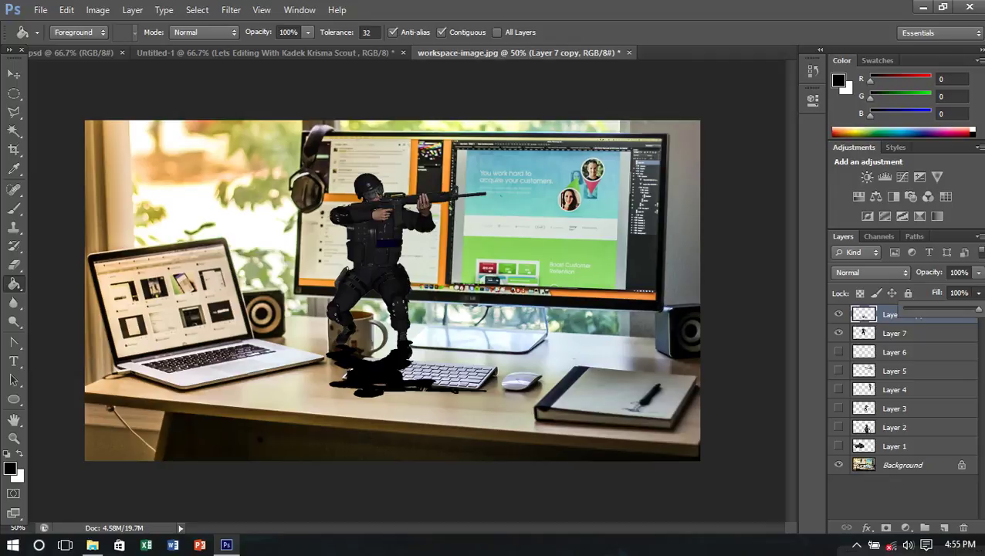
drag(978, 309, 935, 309)
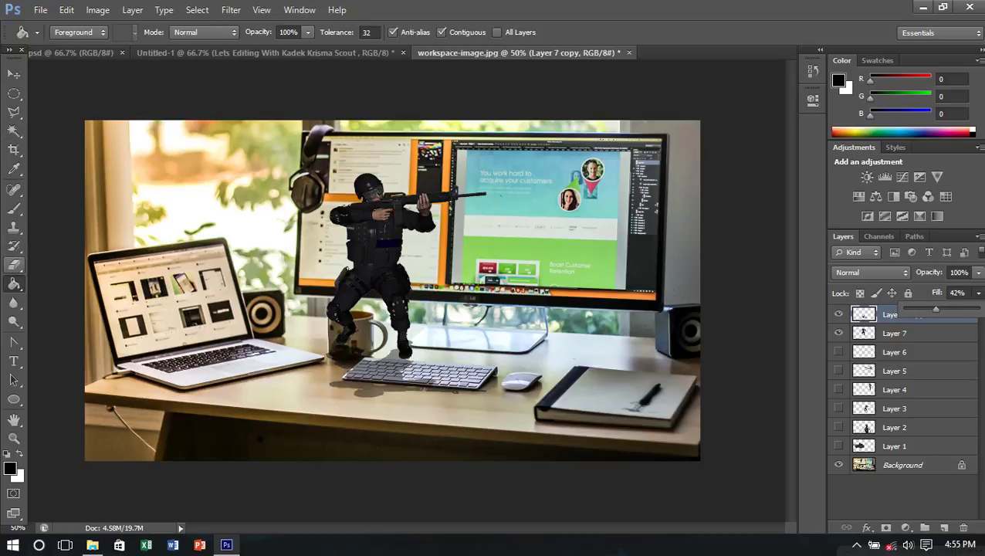
Step: Set the Eraser to a soft 0%-hardness brush and move the shadow beneath Layer 7
click(14, 264)
click(73, 32)
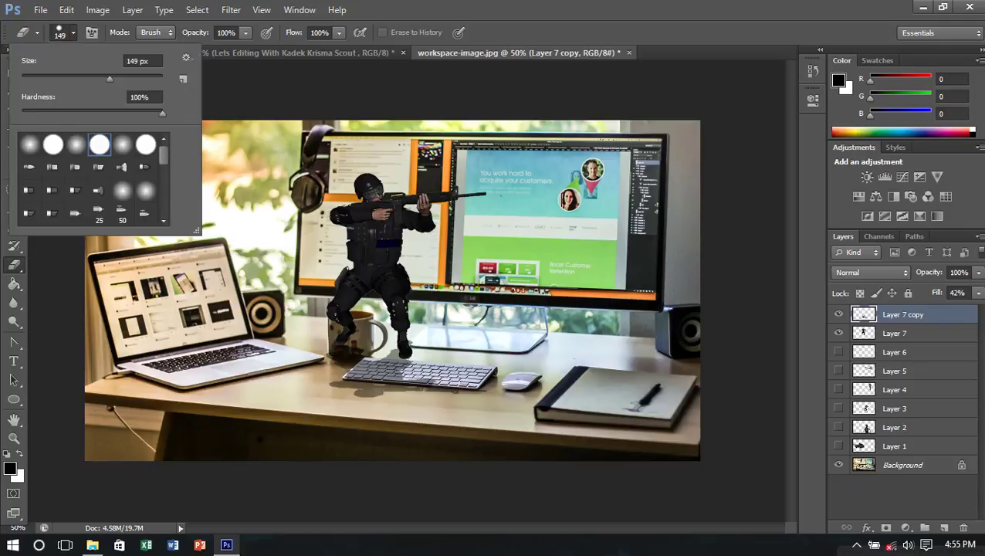
click(76, 145)
key(Return)
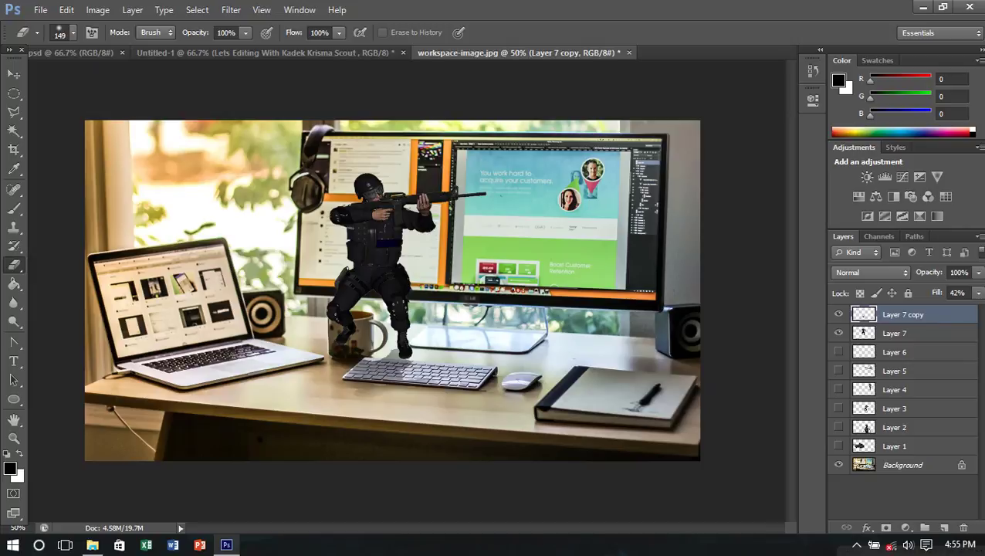
key(ctrl+bracketleft)
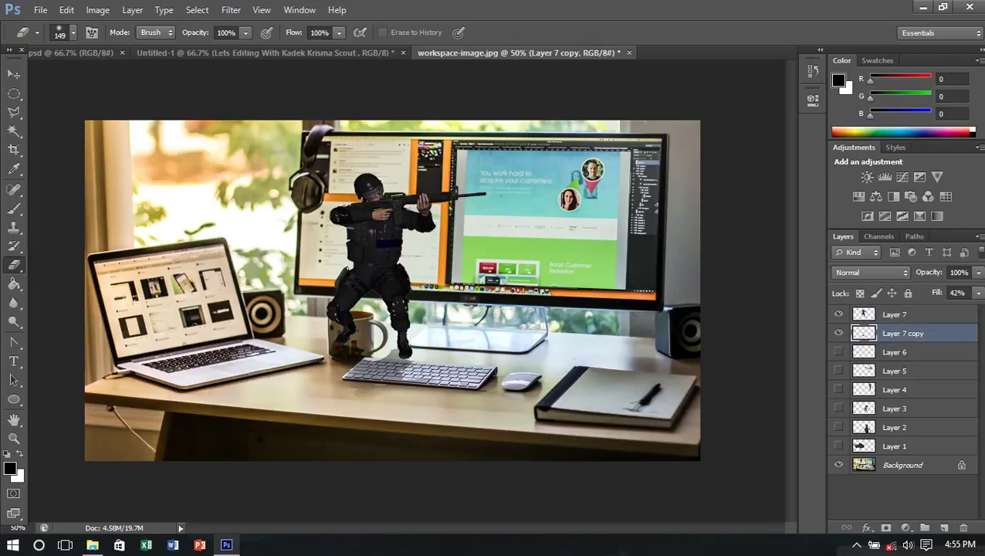
shift+click(895, 314)
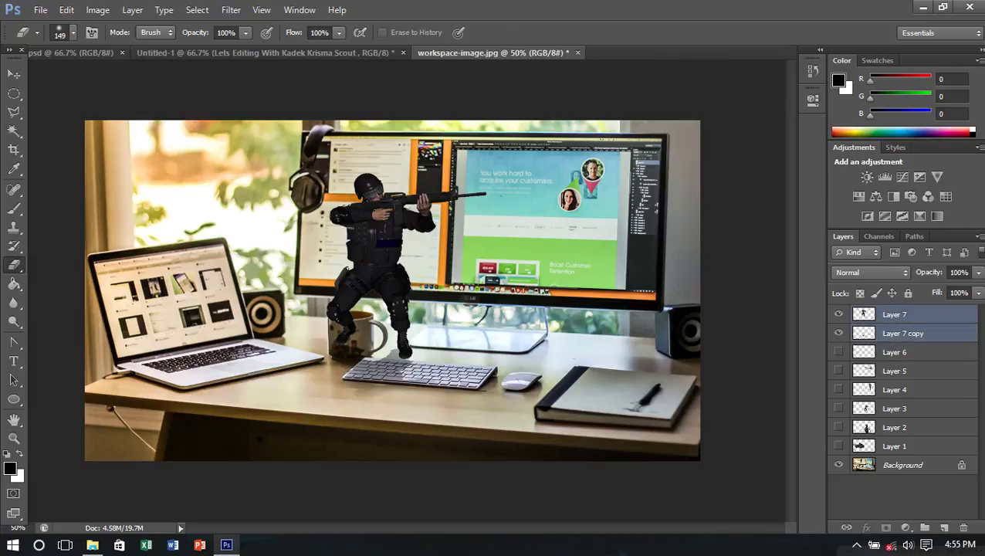
Step: Merge the first soldier and its shadow copy into Layer 7
right_click(884, 325)
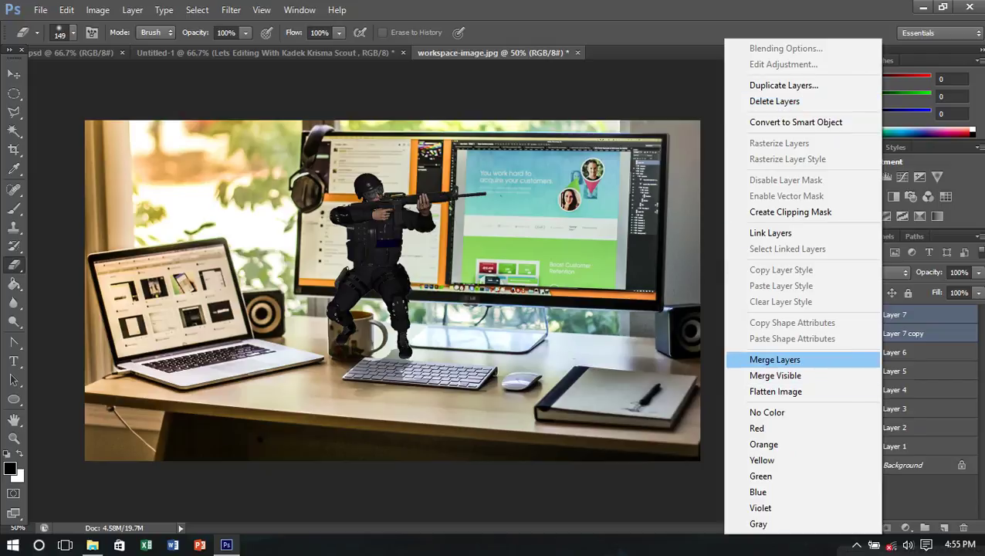
click(774, 359)
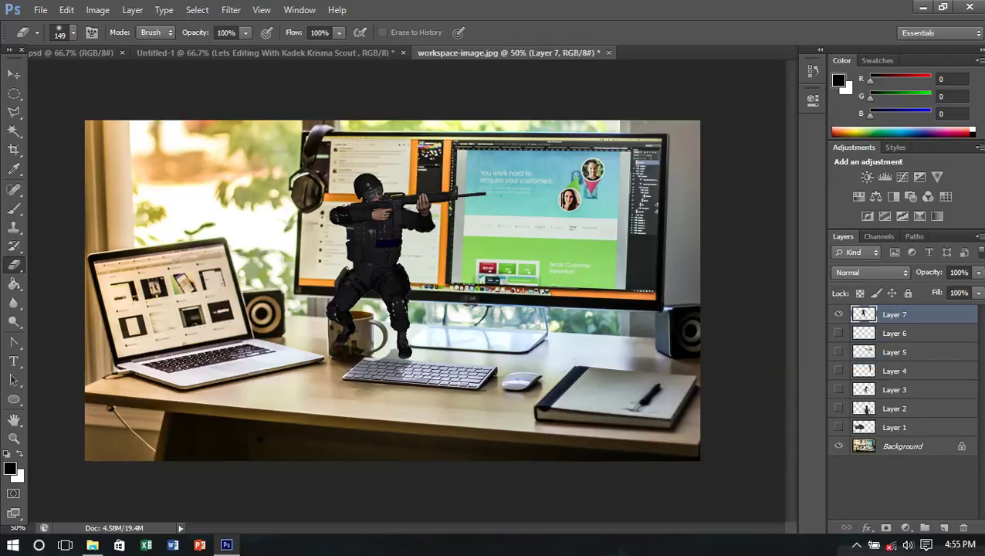
key(v)
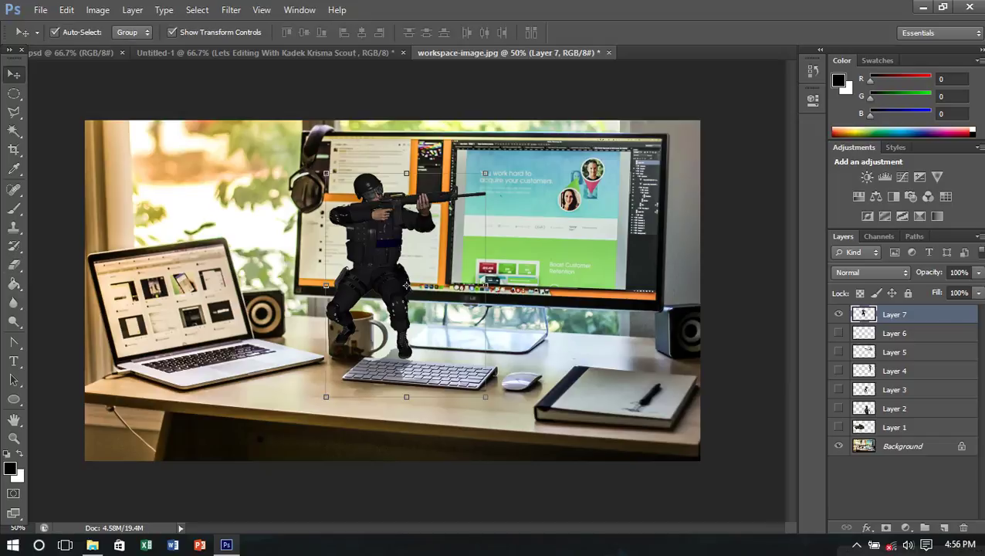
Step: Hide Layer 7, check Layers 6 and 5, then show and select Layer 4's soldier
click(839, 314)
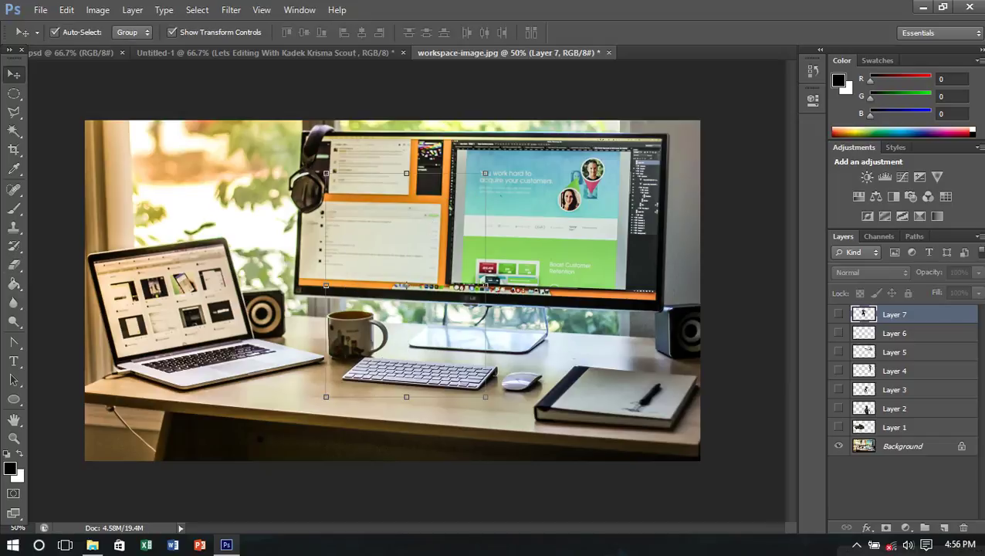
click(839, 333)
click(838, 333)
click(839, 351)
click(838, 351)
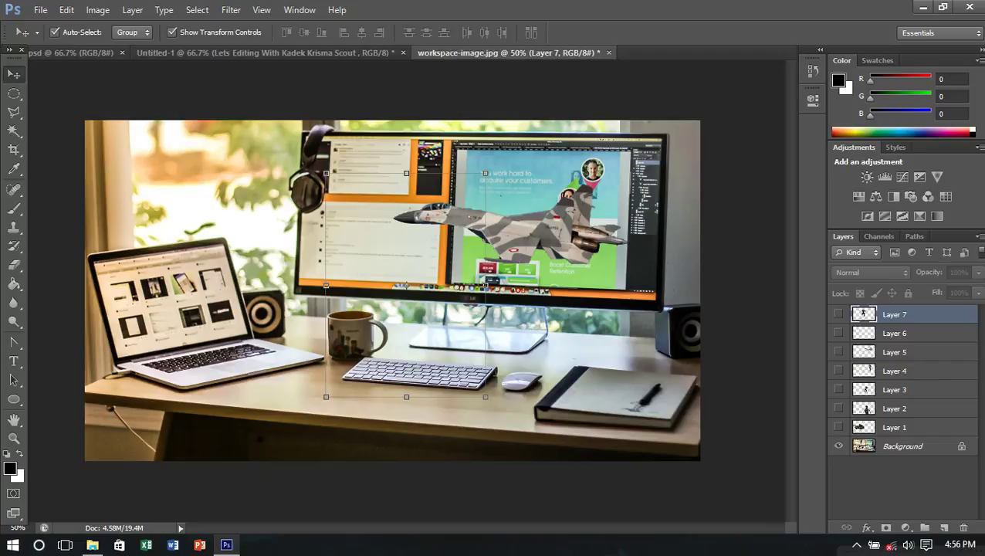
click(839, 371)
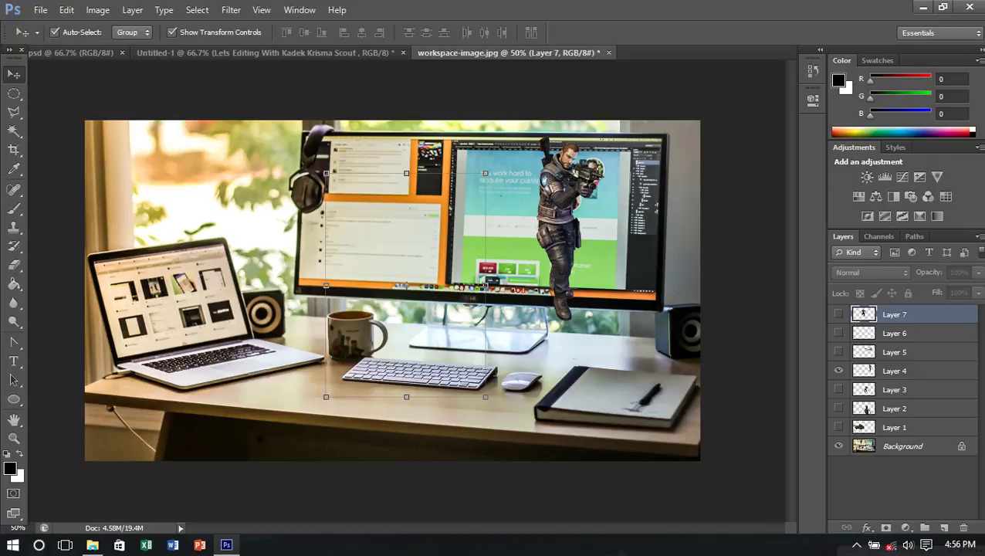
click(894, 371)
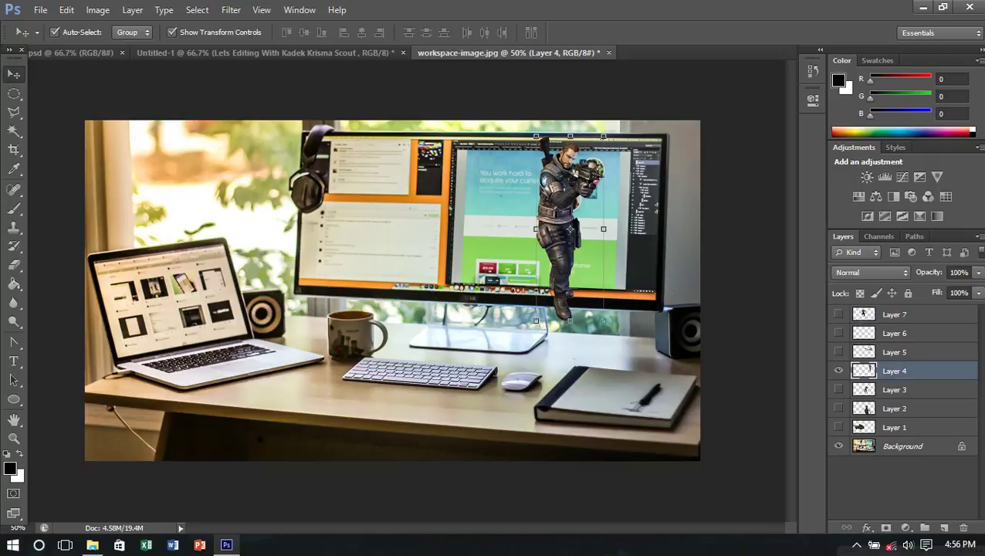
Step: Duplicate the Layer 4 soldier and flip the copy upside down below its feet
key(ctrl+j)
key(ctrl+t)
drag(569, 137, 589, 383)
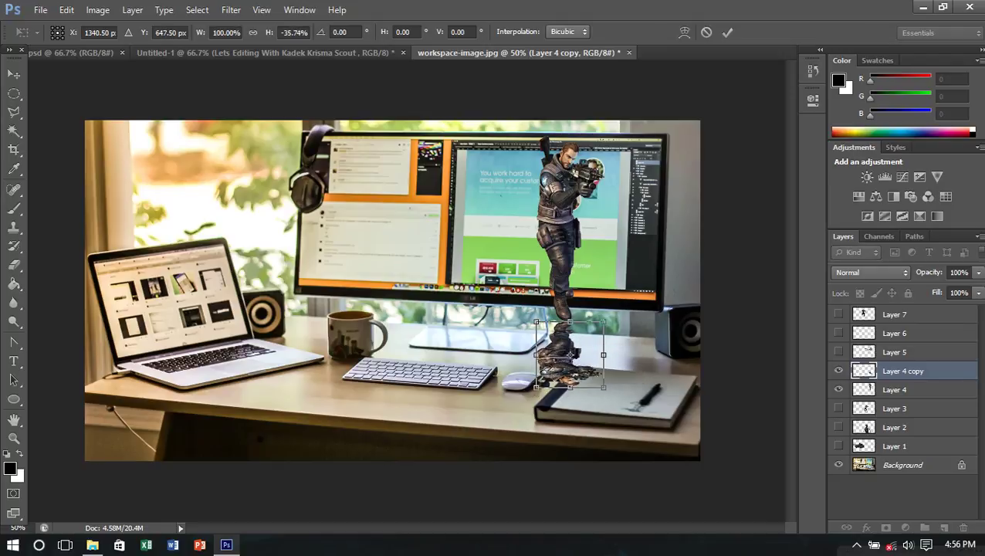
key(Return)
Step: Zoom in to 100% and fill the flipped copy solid black with the Paint Bucket
key(ctrl+plus)
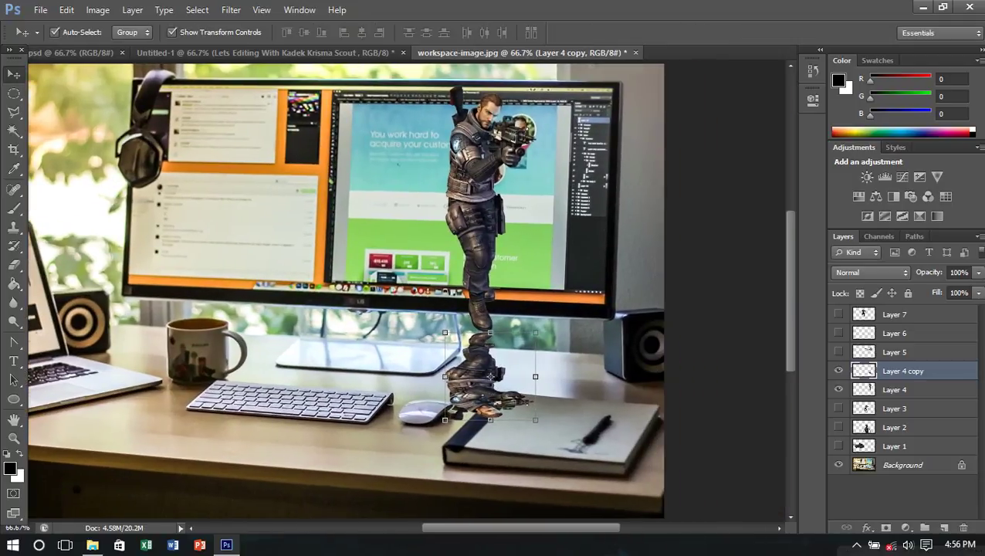
key(ctrl+plus)
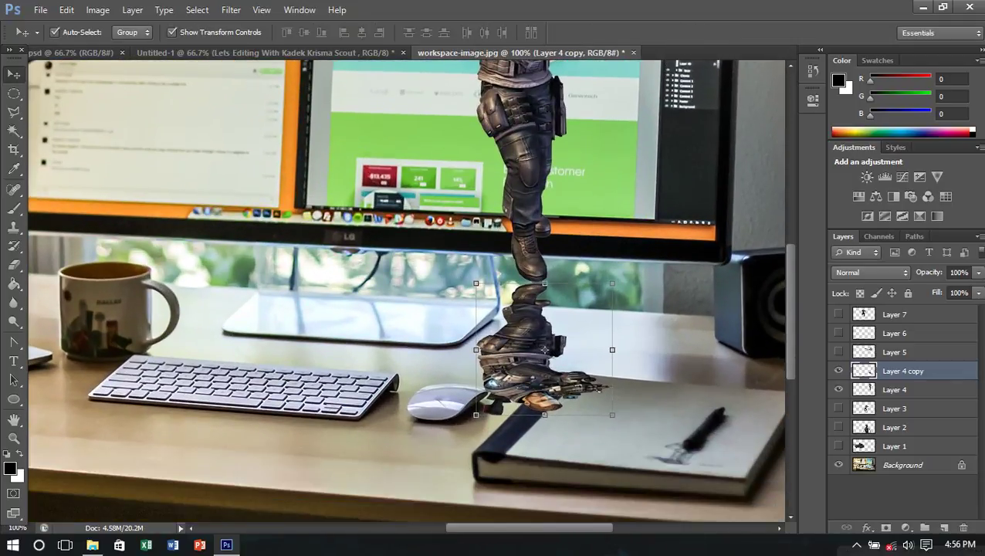
key(g)
click(532, 320)
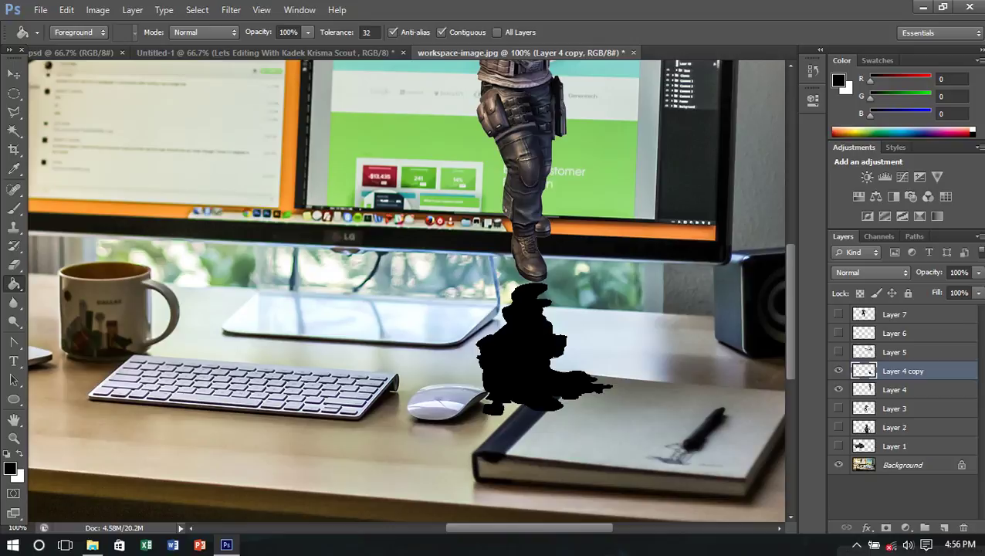
Step: Lower the shadow's fill to 49% and erase it over the notebook and mouse
click(978, 292)
drag(978, 309, 940, 309)
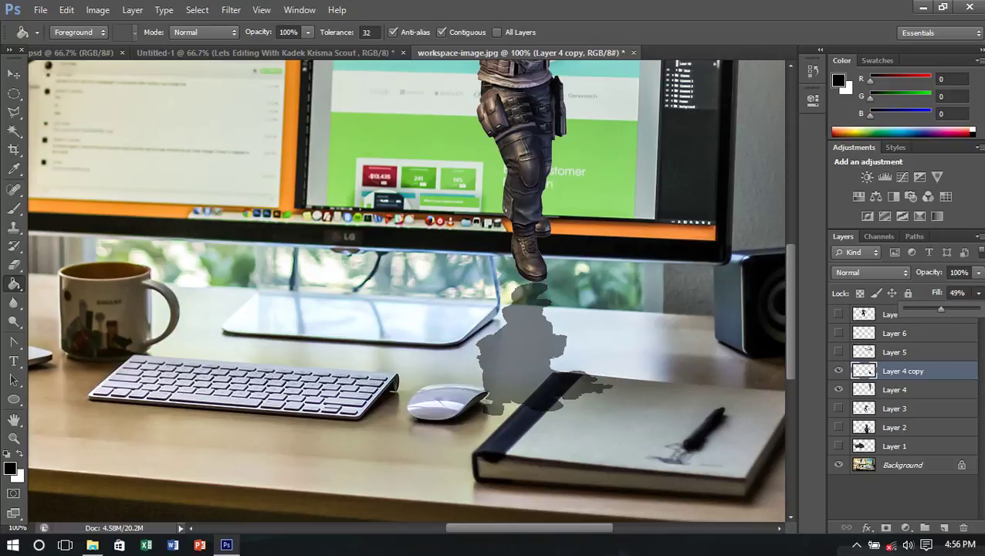
click(14, 265)
mouse_move(603, 386)
mouse_down()
mouse_move(502, 394)
mouse_move(482, 344)
mouse_move(494, 340)
mouse_move(517, 363)
mouse_move(549, 348)
mouse_move(531, 300)
mouse_move(502, 328)
mouse_move(516, 292)
mouse_up()
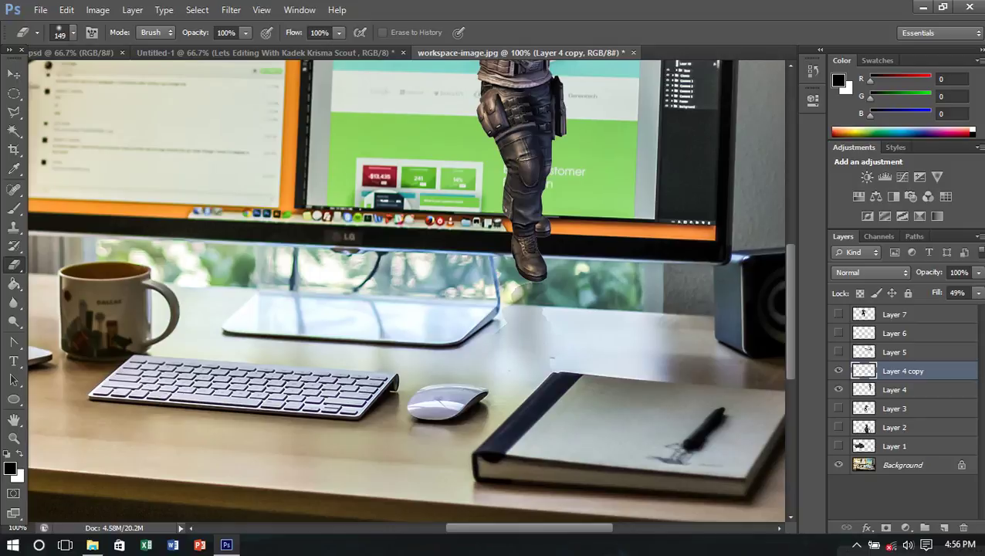
Step: Merge Layer 4 with its shadow, hide the merged Layer 4 copy, and select Layer 3
key(v)
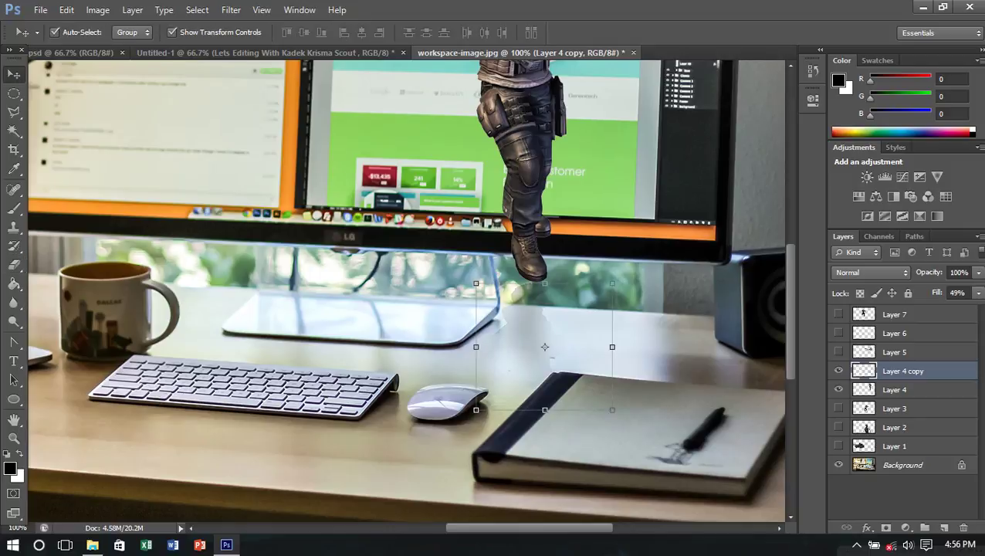
shift+click(895, 389)
right_click(899, 389)
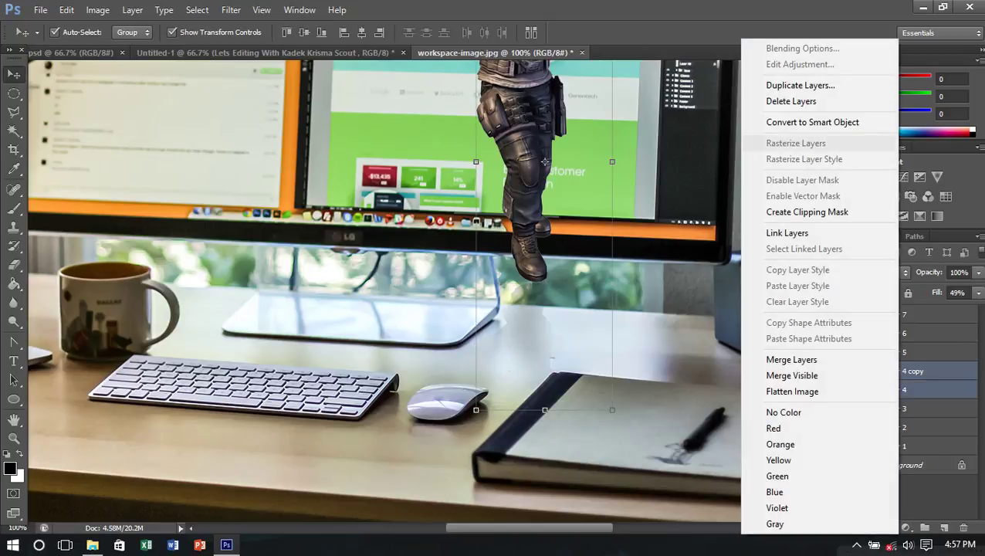
click(792, 359)
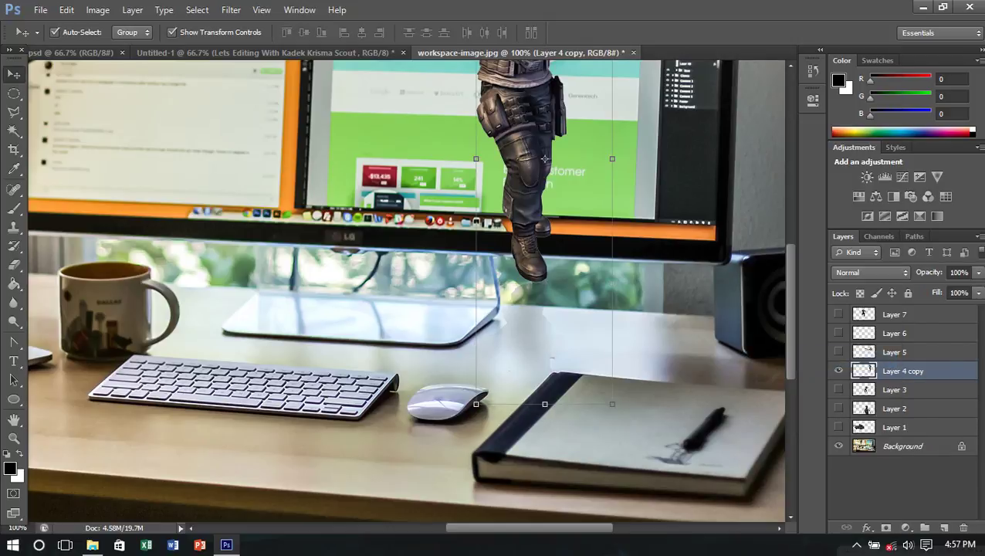
click(895, 389)
click(839, 371)
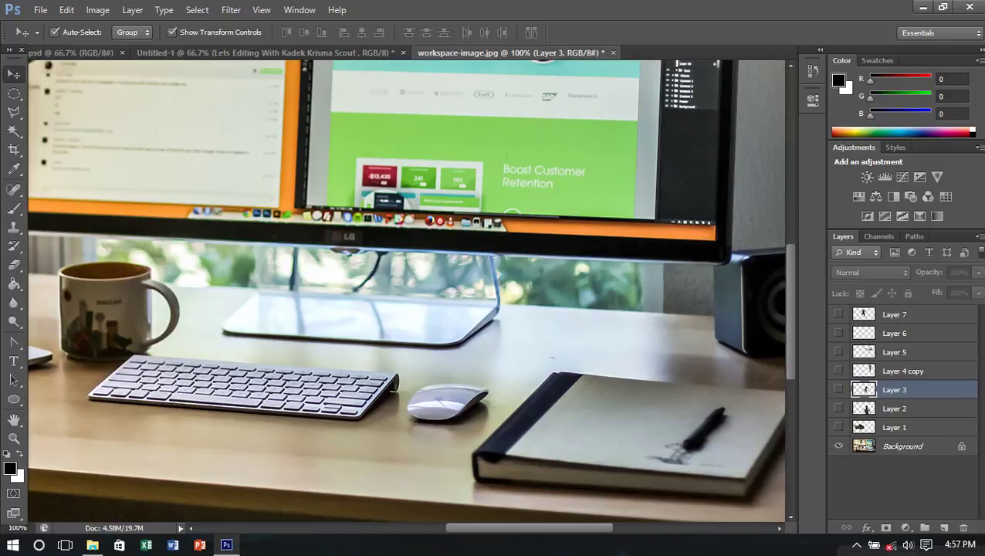
Step: Show the Layer 3 soldier, zoom out to 66.7%, and move him up onto the desk
click(838, 389)
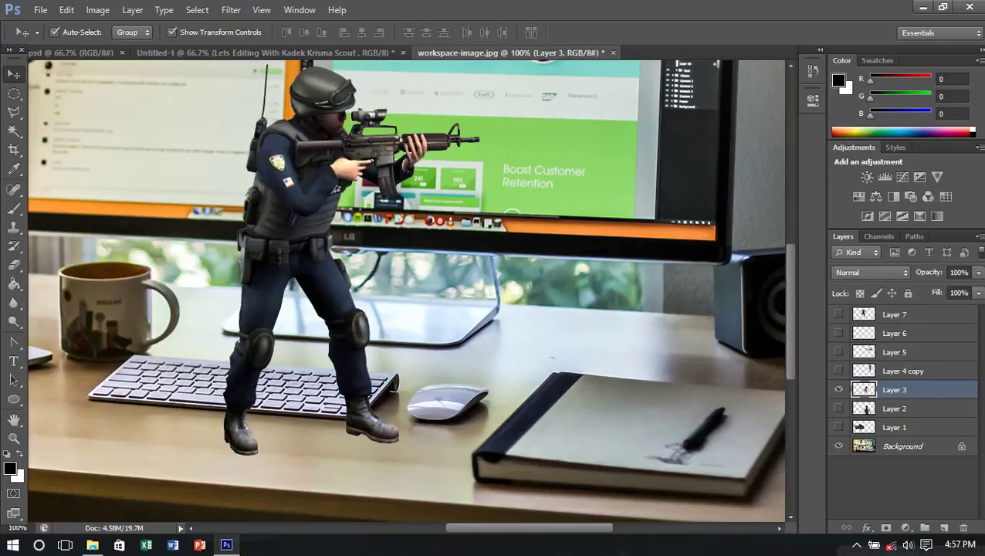
key(ctrl+minus)
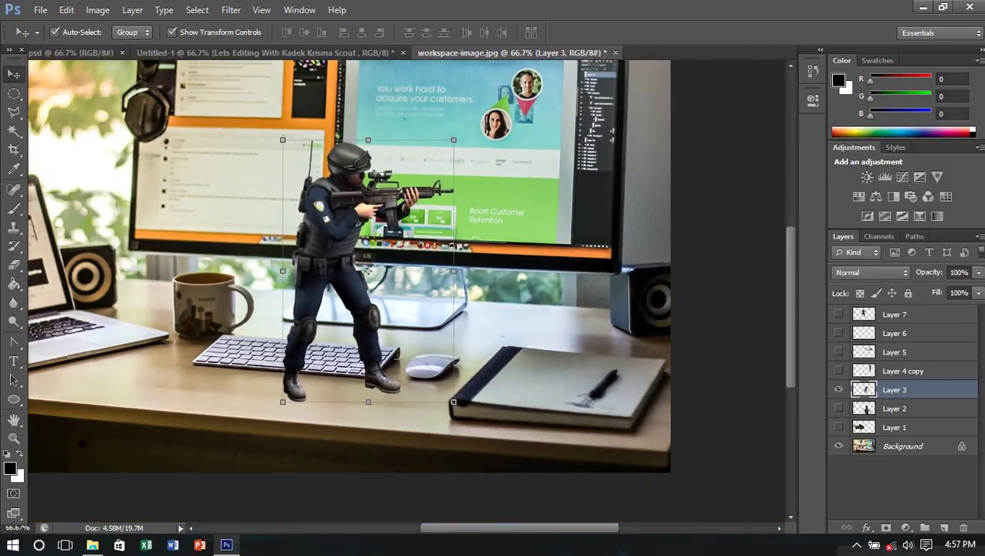
drag(347, 166, 336, 88)
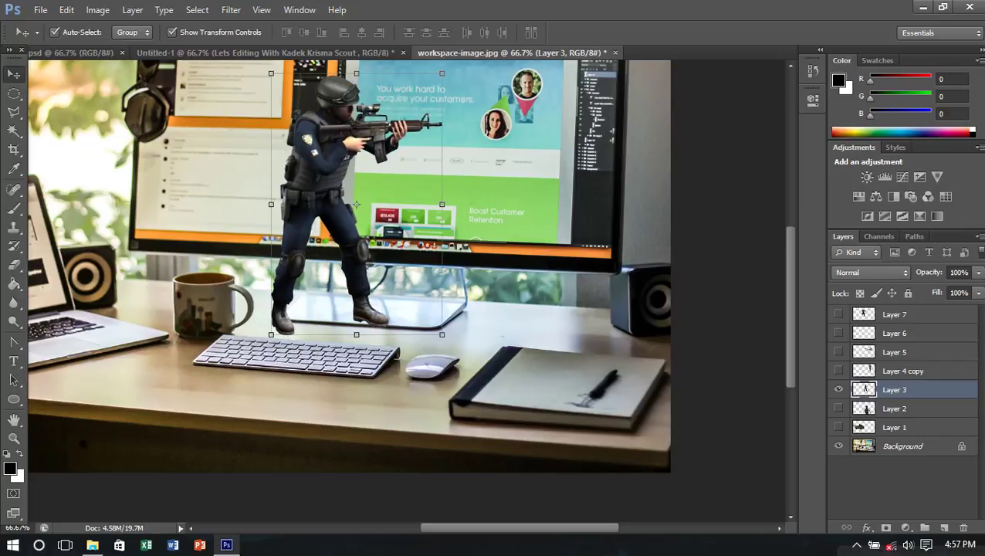
Step: Duplicate the Layer 3 soldier and flip, rotate and align the copy under his feet
key(ctrl+j)
key(ctrl+t)
drag(356, 73, 356, 428)
drag(452, 436, 463, 405)
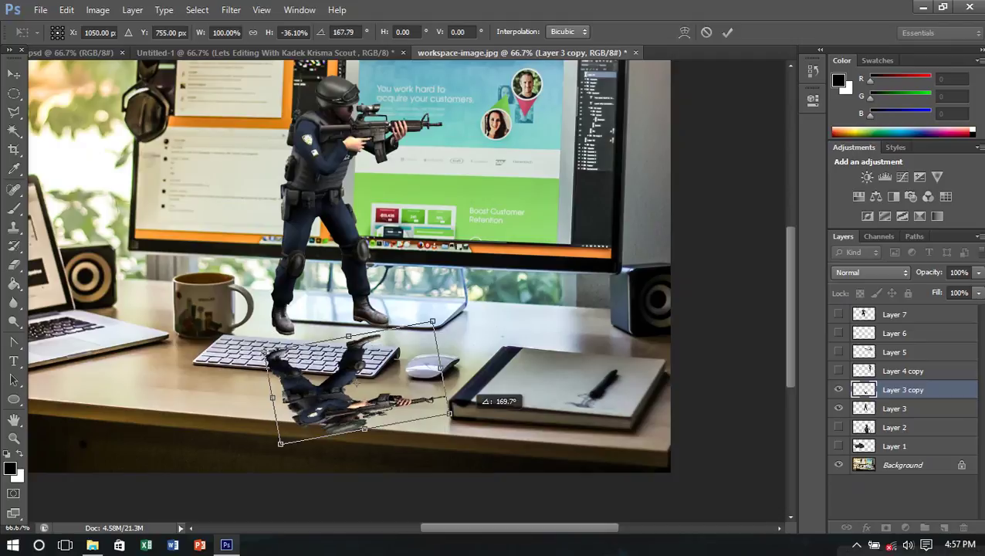
drag(376, 377, 386, 362)
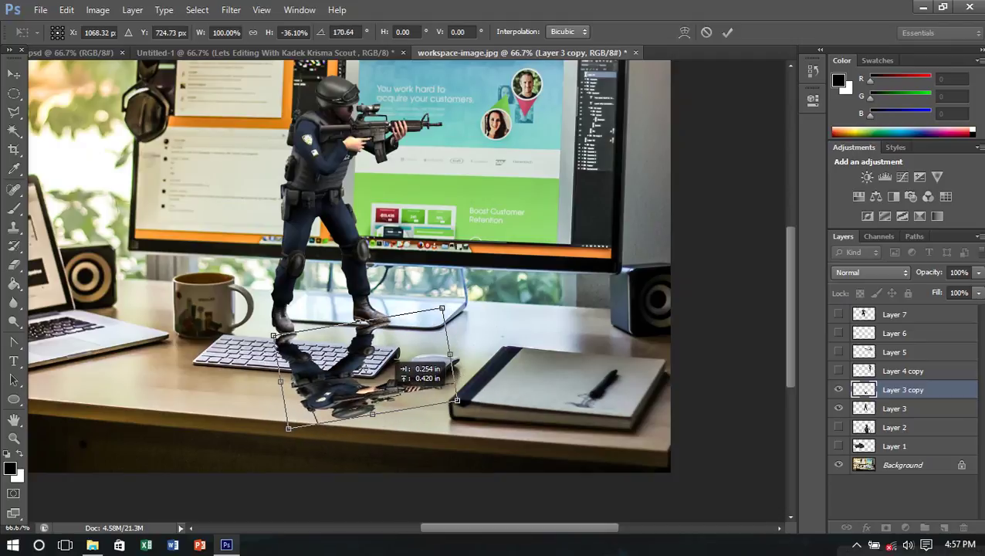
key(Return)
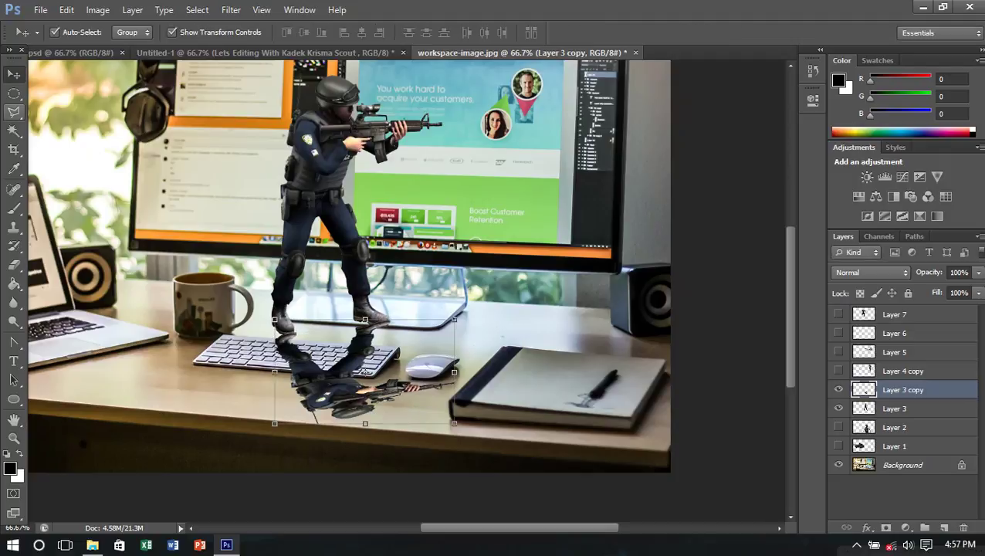
Step: Fill the reflection solid black with the Paint Bucket, including the gaps near the gun tip
click(14, 284)
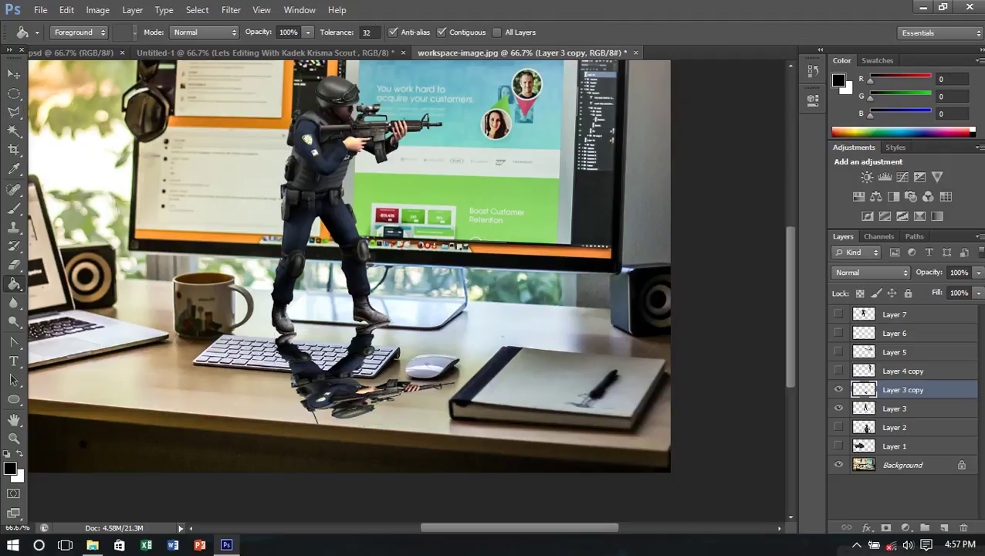
click(325, 381)
click(349, 346)
click(303, 400)
click(363, 397)
click(349, 398)
click(371, 394)
click(333, 405)
click(372, 393)
click(351, 406)
click(379, 394)
click(347, 407)
click(394, 386)
click(351, 409)
click(352, 411)
click(398, 387)
click(353, 414)
click(354, 414)
click(409, 386)
click(411, 387)
click(414, 386)
click(423, 386)
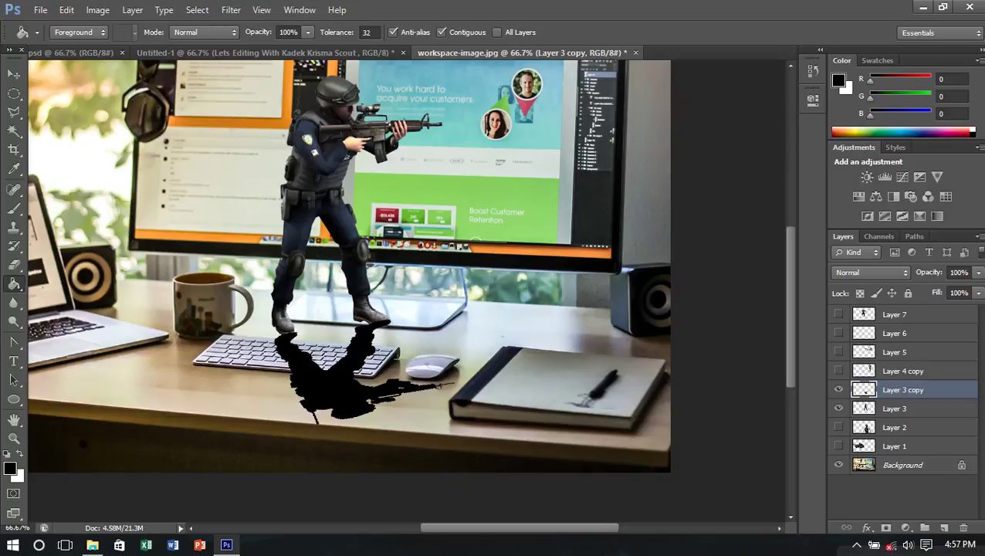
click(437, 385)
click(446, 385)
Step: Put the shadow below Layer 3, set its fill to 60%, and erase its far end
key(v)
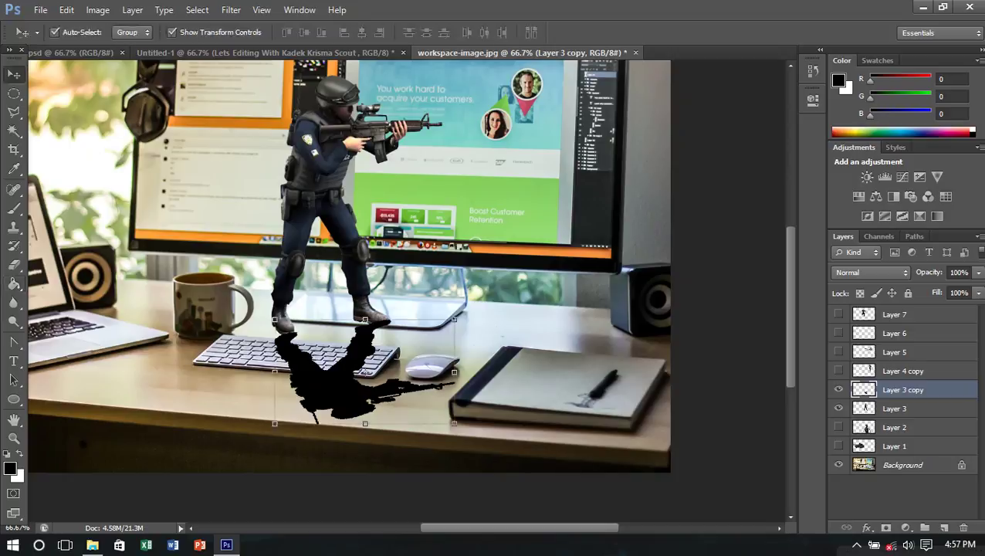
key(ctrl+bracketleft)
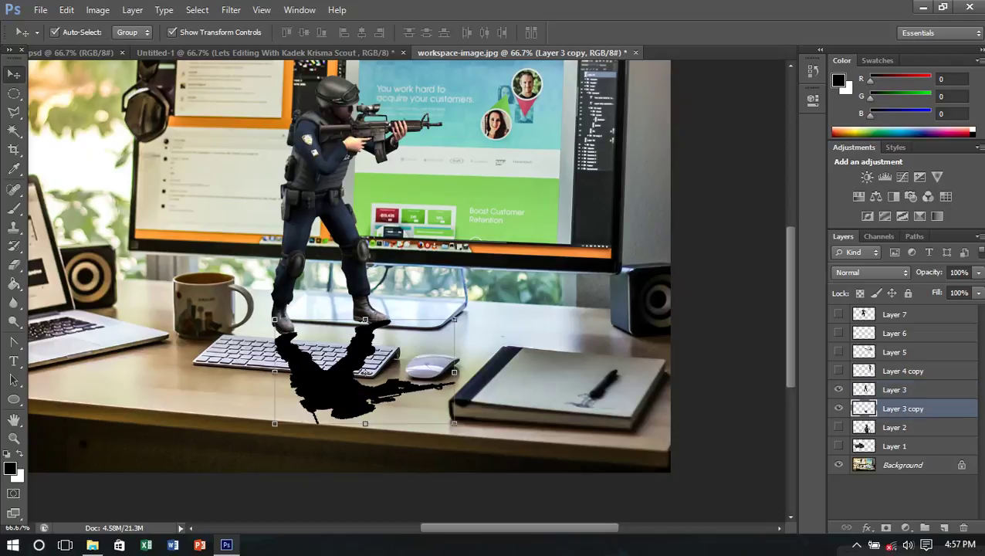
click(978, 292)
drag(974, 309, 949, 309)
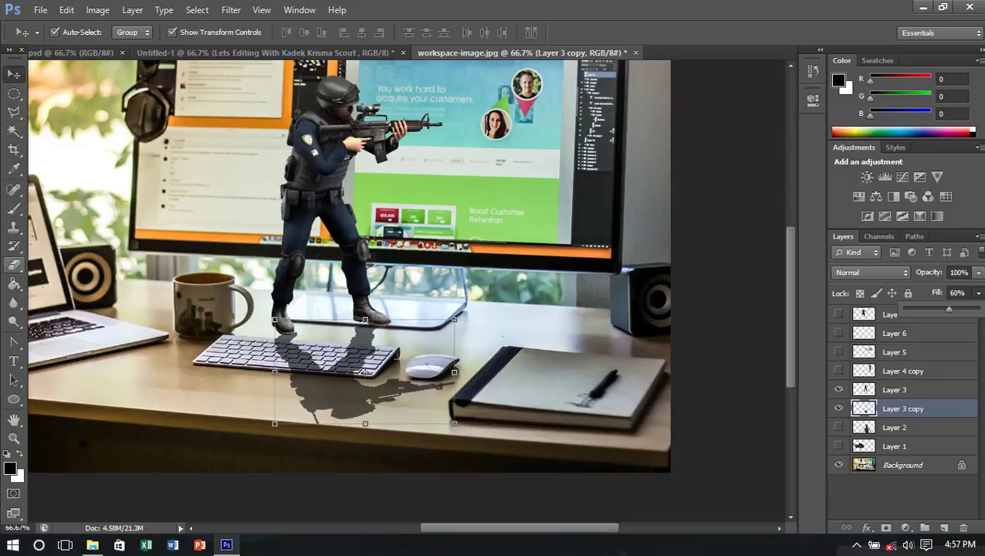
click(14, 264)
mouse_move(283, 343)
mouse_down()
mouse_move(316, 405)
mouse_move(452, 384)
mouse_move(363, 347)
mouse_move(386, 386)
mouse_move(359, 351)
mouse_move(343, 362)
mouse_move(301, 359)
mouse_up()
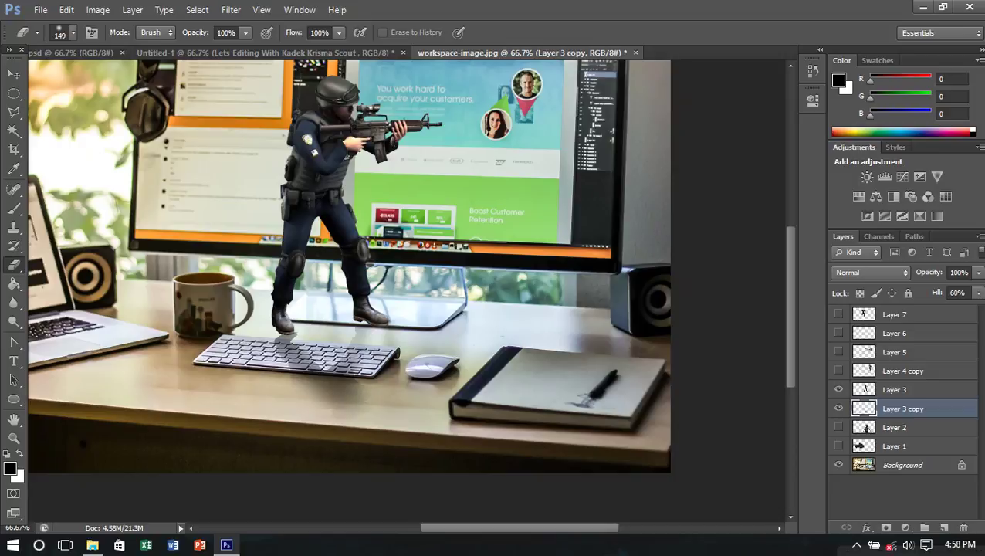
Step: Merge the shadow into Layer 3, then select Layer 2 with the armored soldier
key(v)
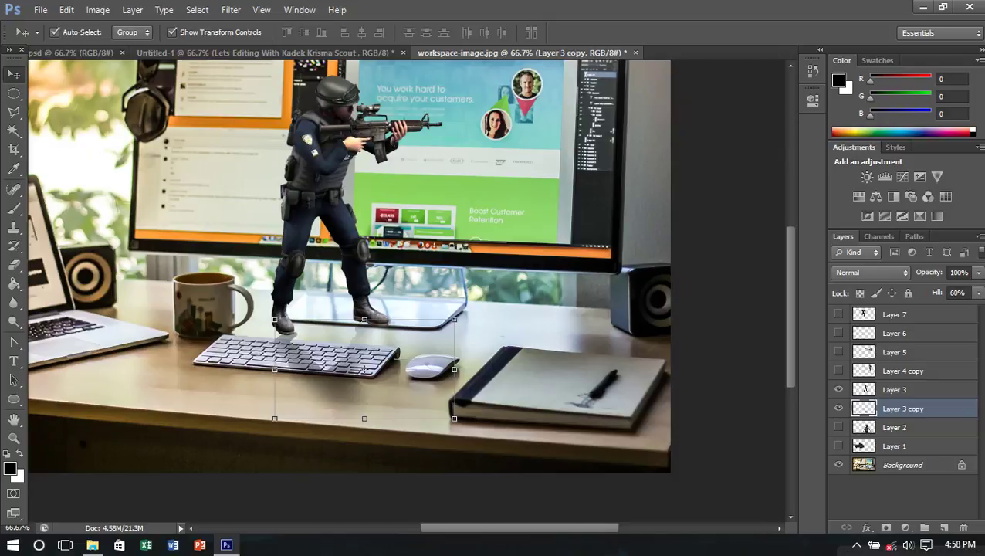
shift+click(896, 390)
right_click(926, 399)
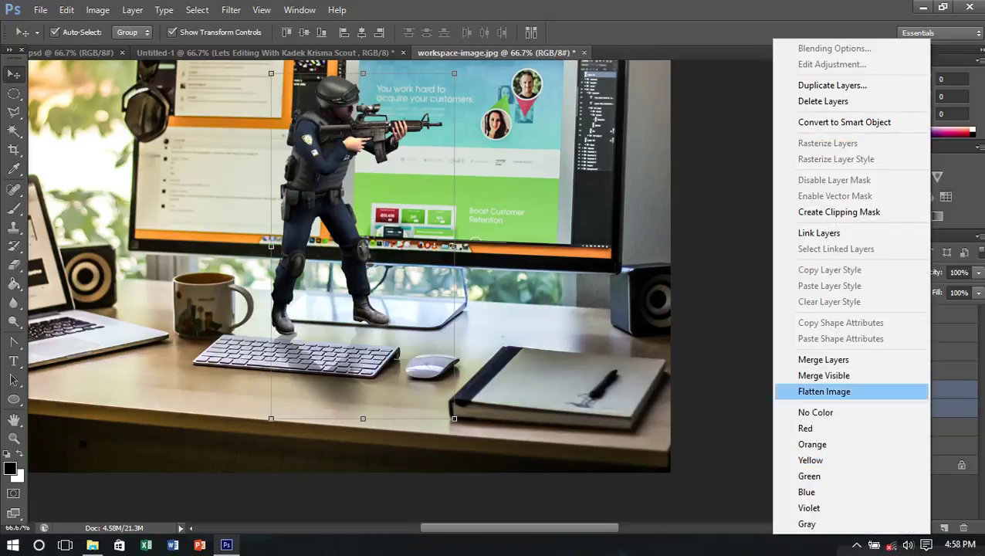
click(823, 360)
click(895, 408)
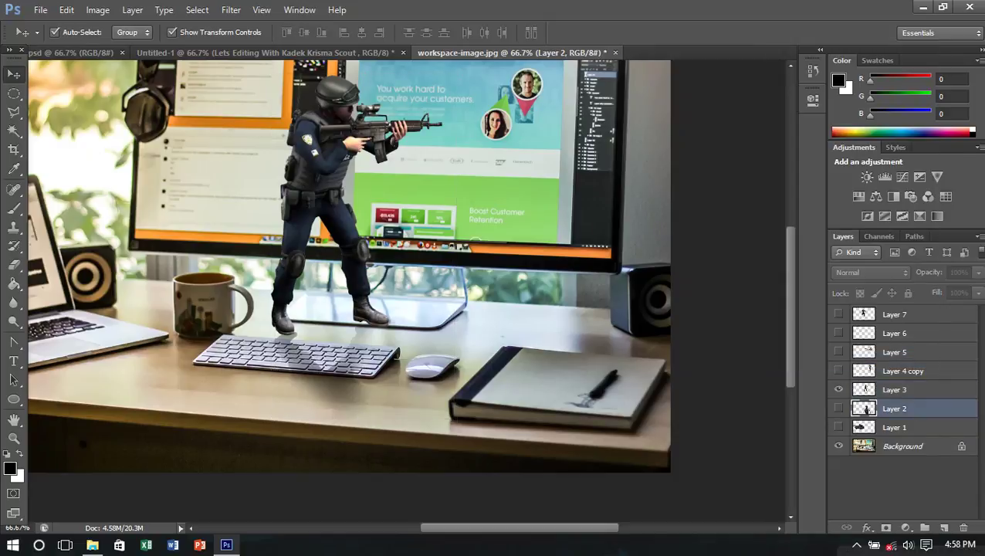
Step: Hide Layer 3, show Layer 2, and scale the armored soldier down onto the keyboard
click(838, 389)
click(838, 408)
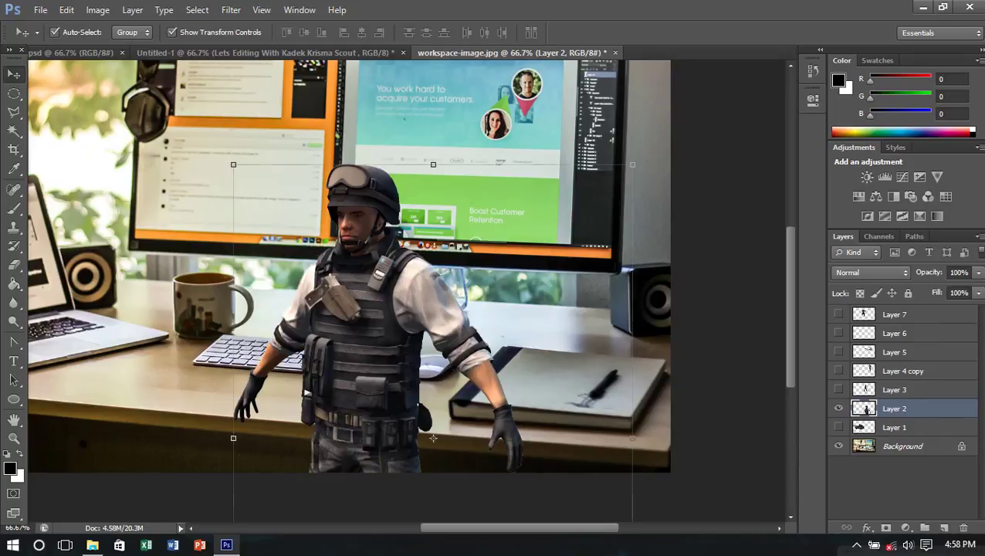
drag(397, 281, 366, 165)
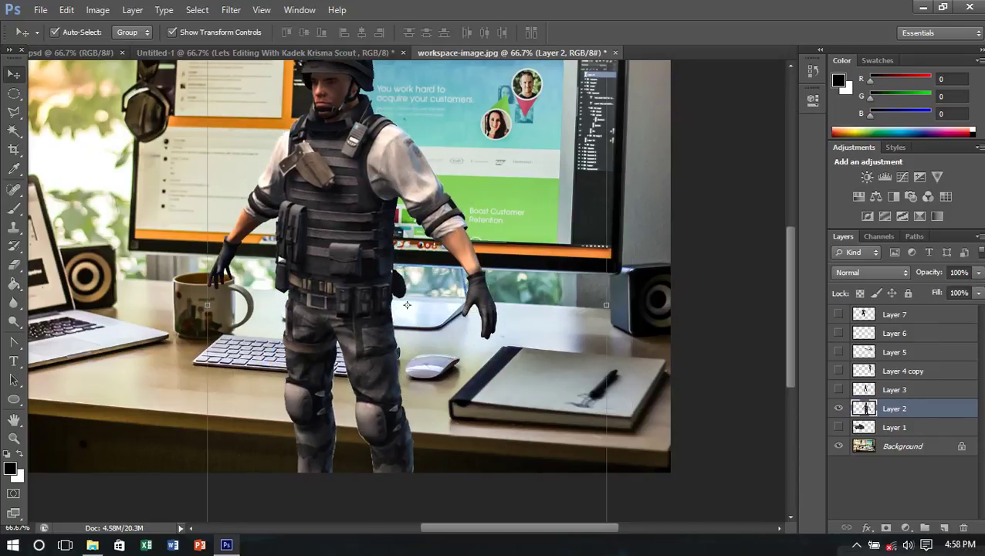
key(ctrl+minus)
drag(353, 130, 471, 291)
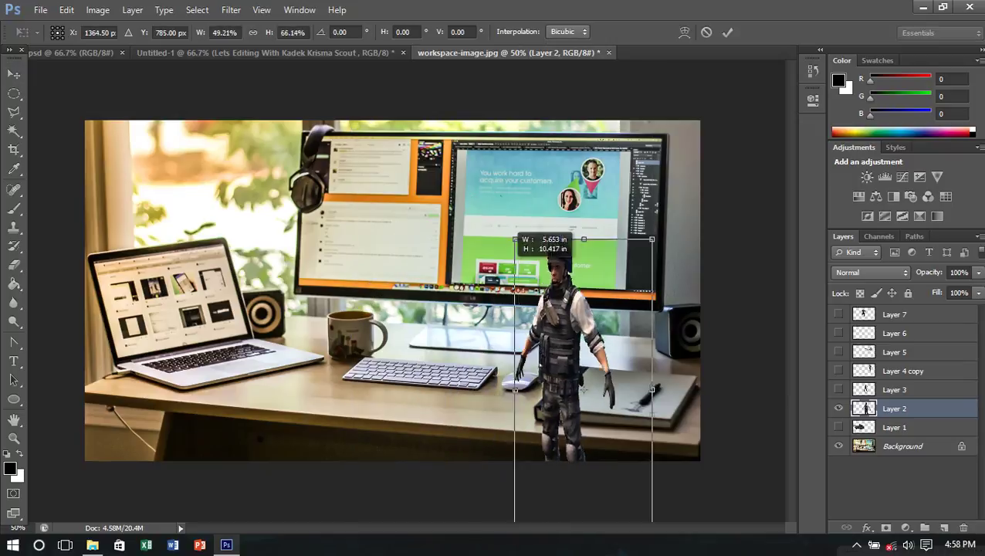
drag(562, 415, 469, 272)
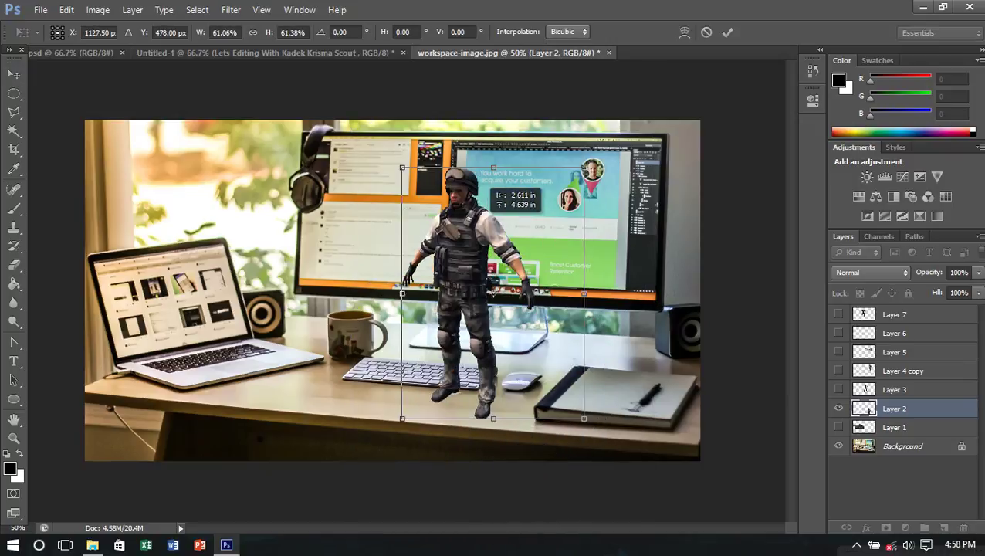
key(Return)
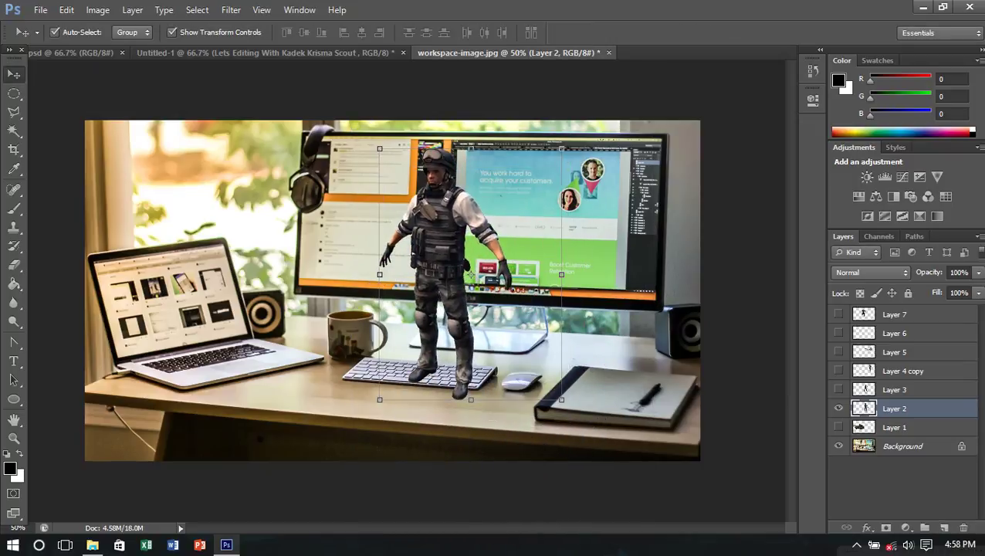
Step: Duplicate the armored soldier, flip the copy beneath his feet, and move it below Layer 2
key(ctrl+j)
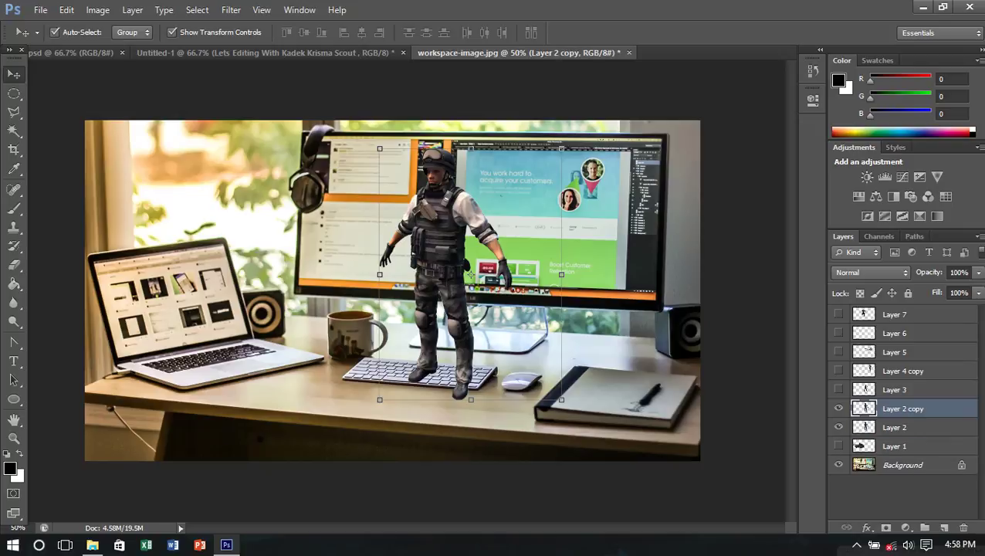
drag(470, 149, 470, 353)
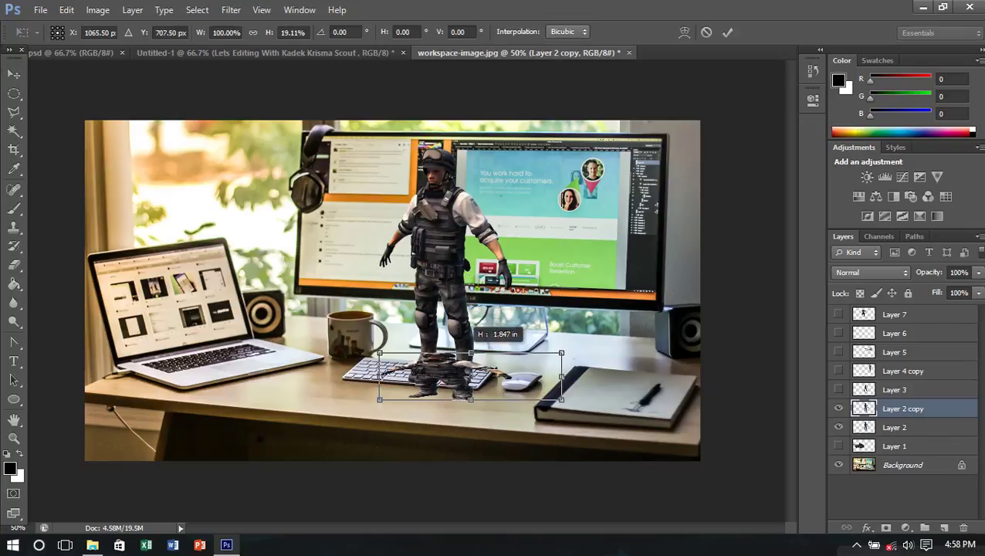
mouse_move(470, 352)
mouse_down()
mouse_move(470, 440)
mouse_move(469, 361)
mouse_up()
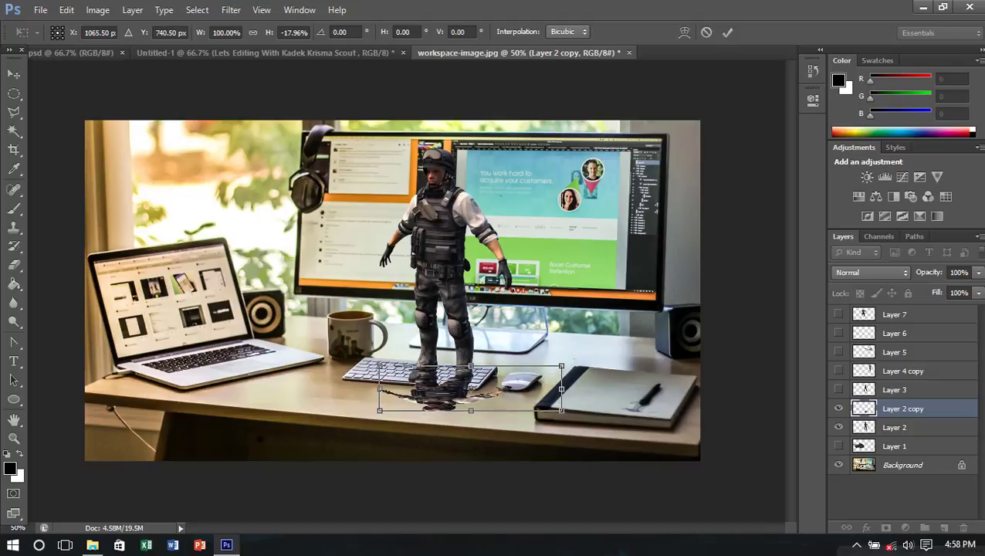
drag(470, 410, 471, 422)
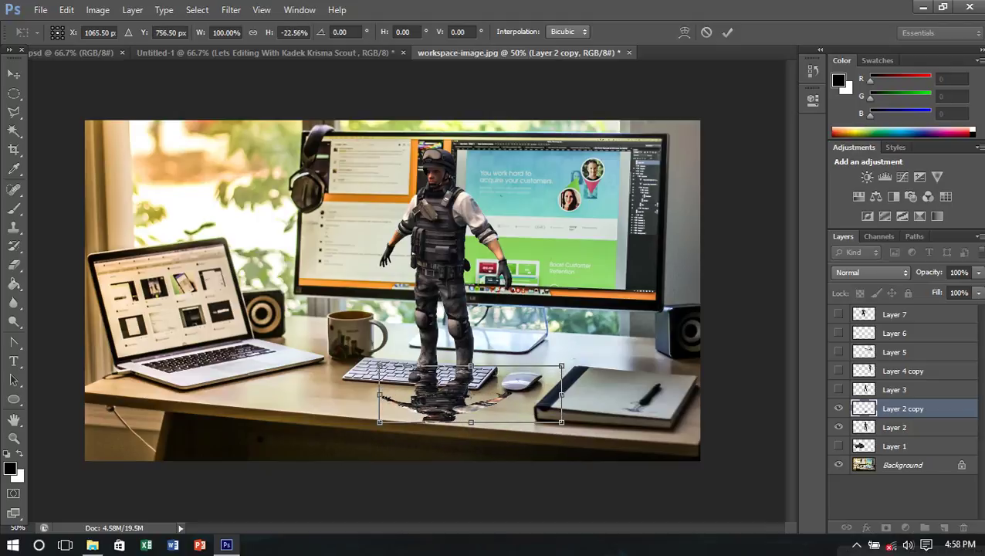
key(Return)
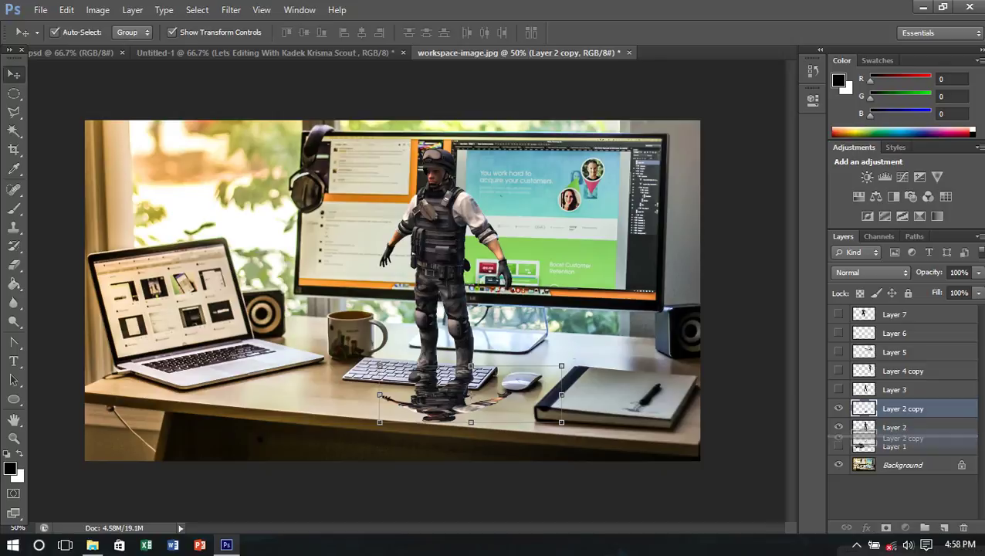
drag(900, 409, 899, 437)
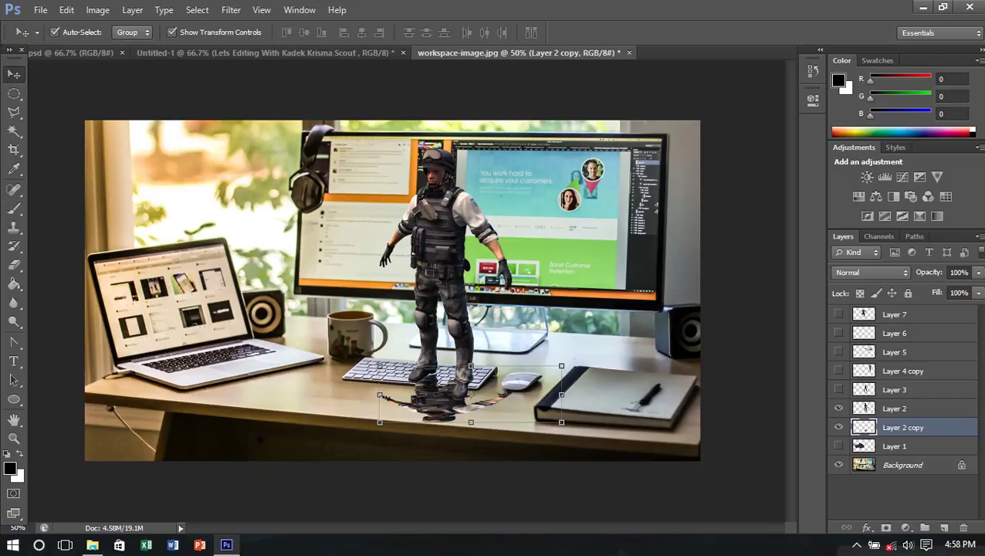
key(e)
key(y)
Step: Fill the flipped copy solid black with the Paint Bucket, out to the shadow's right tip
click(14, 283)
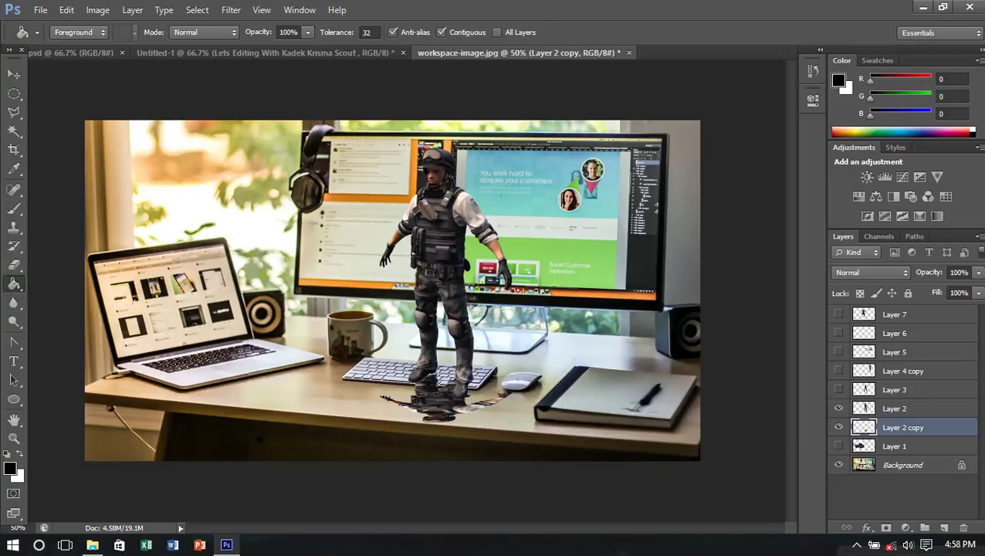
click(432, 397)
click(444, 408)
click(451, 411)
click(417, 413)
click(462, 407)
click(464, 406)
click(465, 406)
click(466, 406)
click(388, 397)
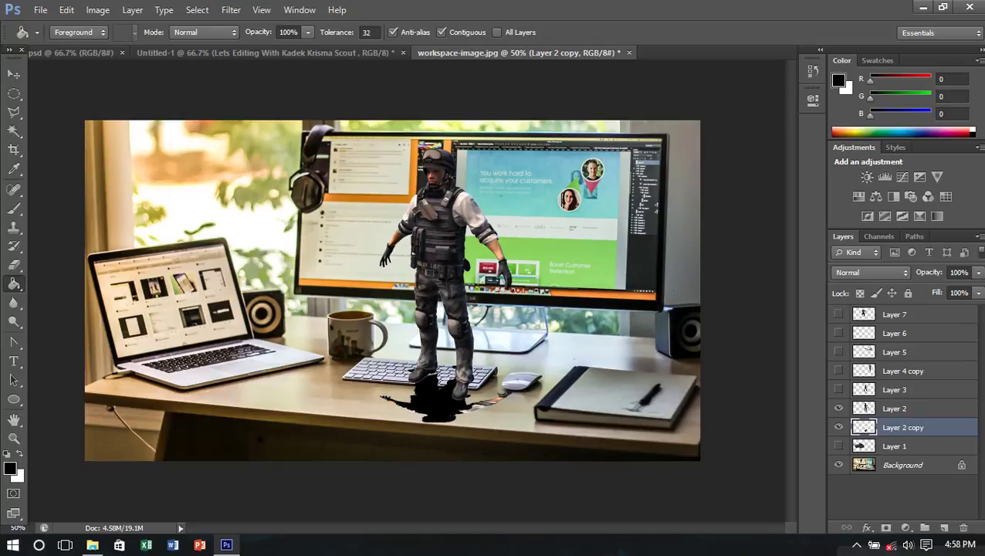
click(468, 406)
click(386, 399)
click(474, 403)
click(473, 405)
click(477, 404)
click(480, 403)
click(482, 403)
click(487, 402)
drag(488, 400, 508, 391)
Step: Lower the shadow's fill to 40% and erase both ends so it fades out
click(979, 293)
drag(978, 309, 950, 308)
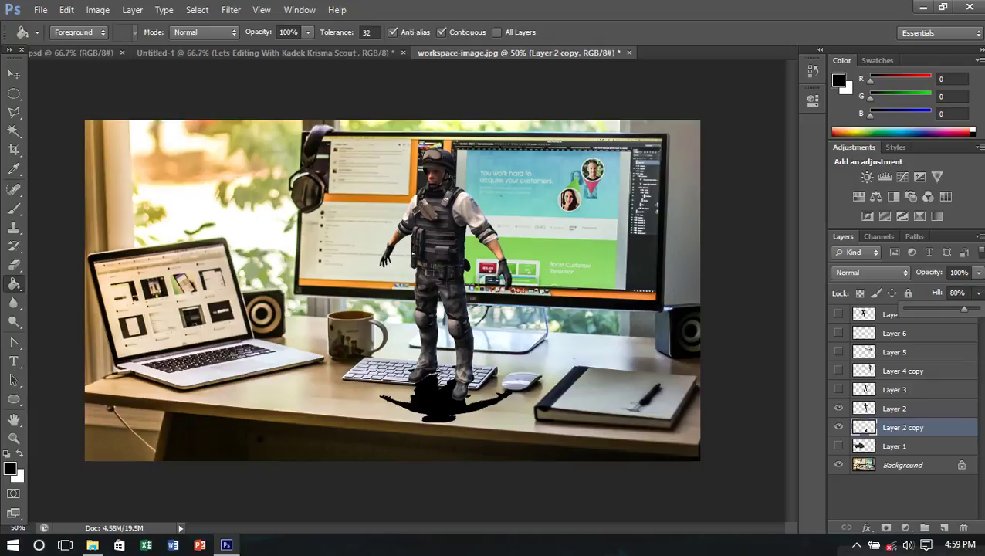
mouse_move(949, 309)
mouse_down()
mouse_move(919, 308)
mouse_move(934, 309)
mouse_up()
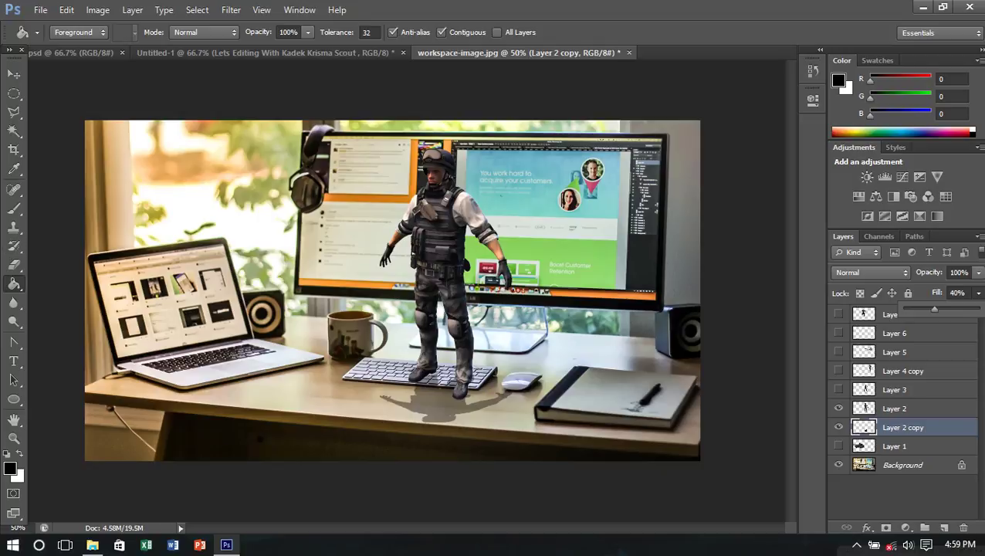
click(14, 264)
drag(381, 397, 401, 402)
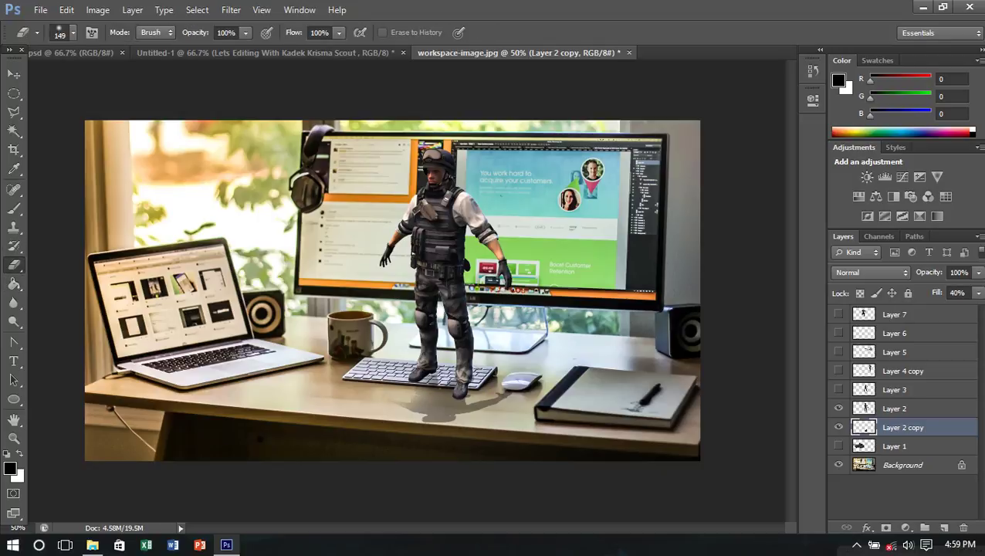
mouse_move(500, 395)
mouse_down()
mouse_move(428, 417)
mouse_move(411, 407)
mouse_move(465, 404)
mouse_up()
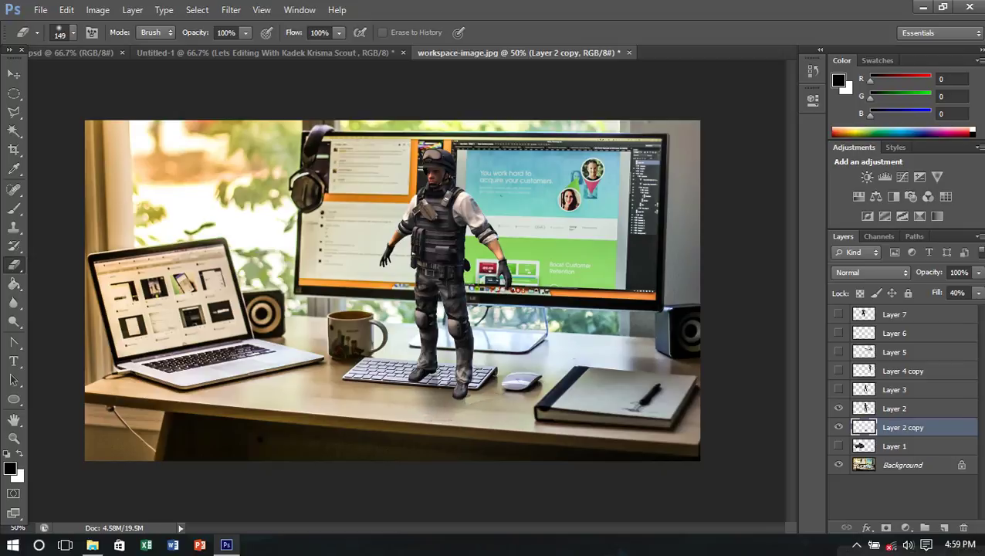
click(14, 74)
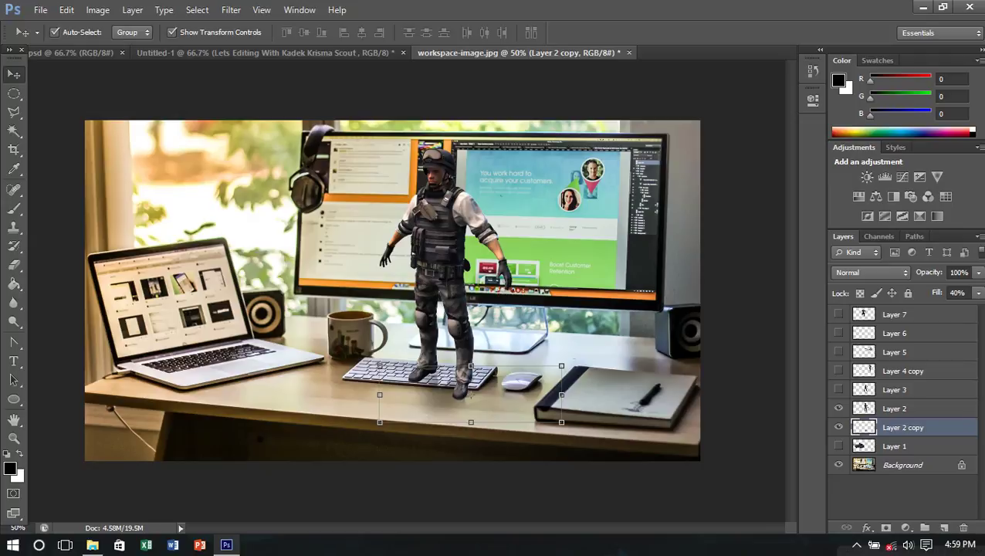
Step: Merge Layer 2 copy into Layer 2 to combine the standing soldier
click(894, 409)
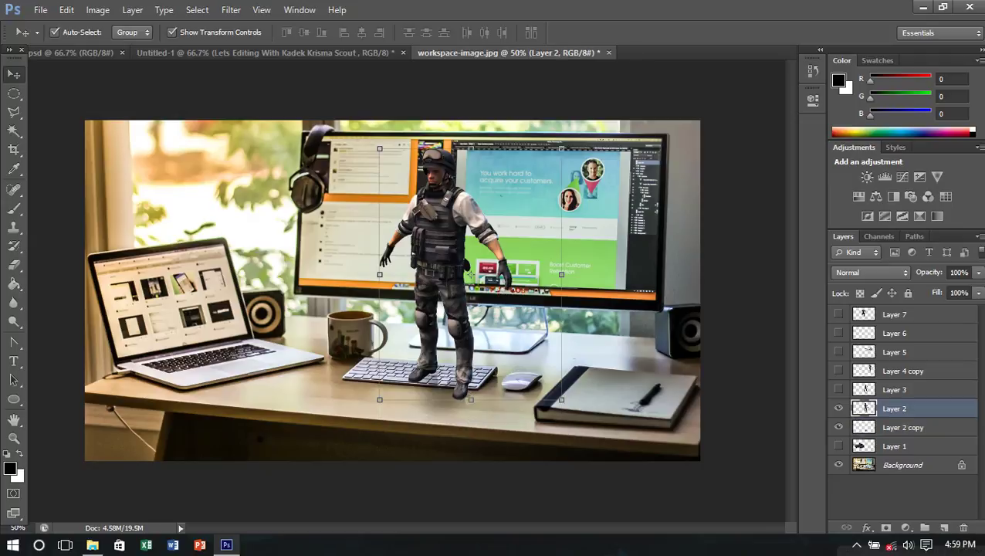
ctrl+click(901, 427)
right_click(899, 427)
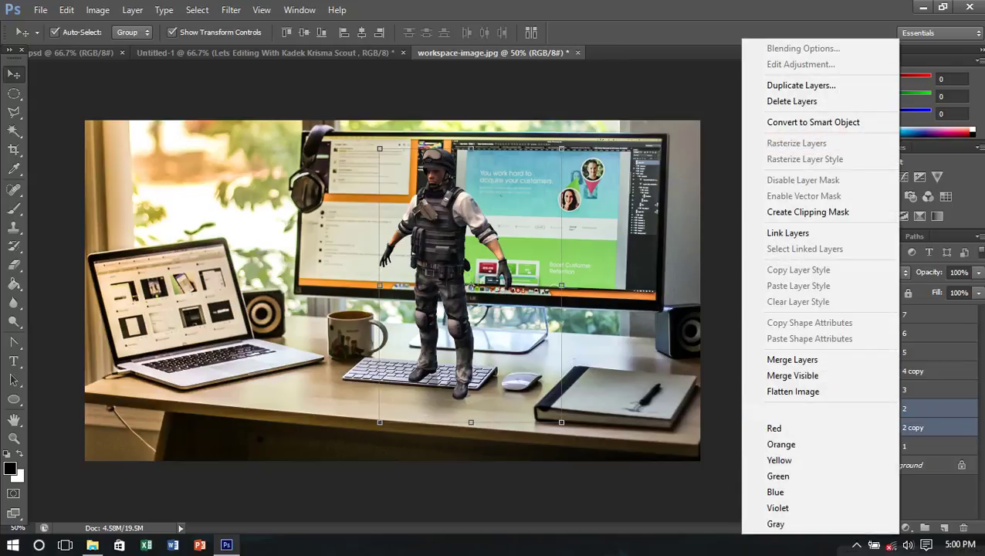
click(792, 360)
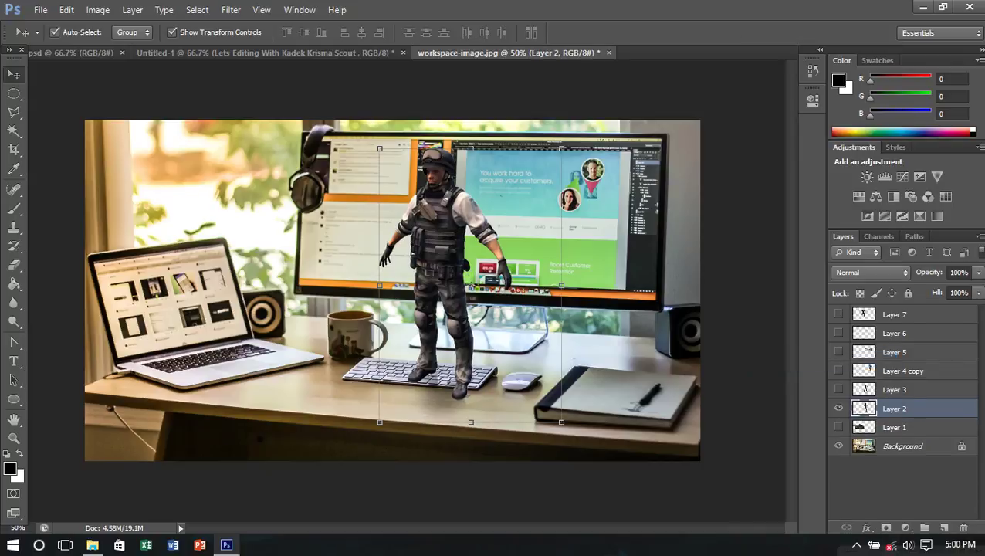
Step: Preview Layer 1 and Layer 7, then hide them and Layer 2
click(839, 427)
click(838, 427)
click(839, 409)
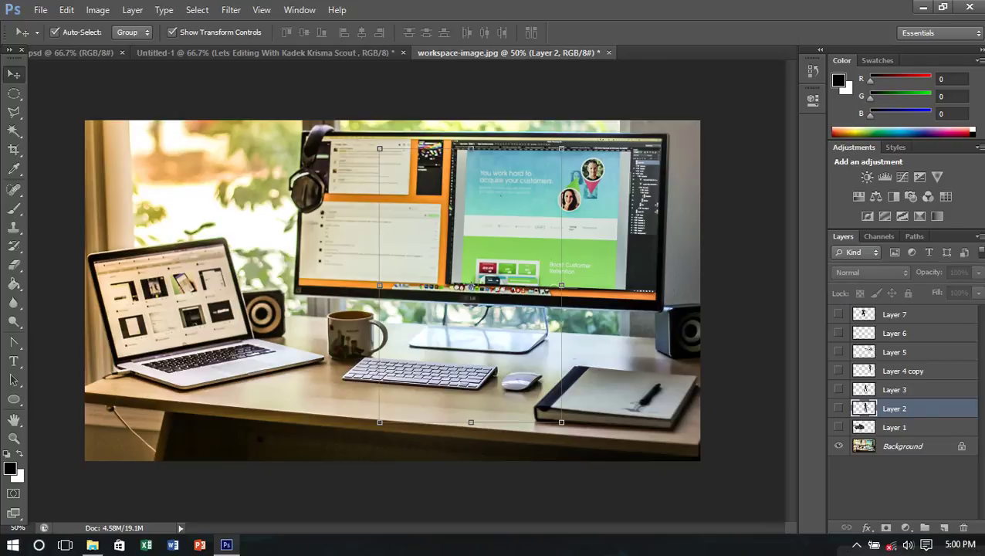
click(903, 486)
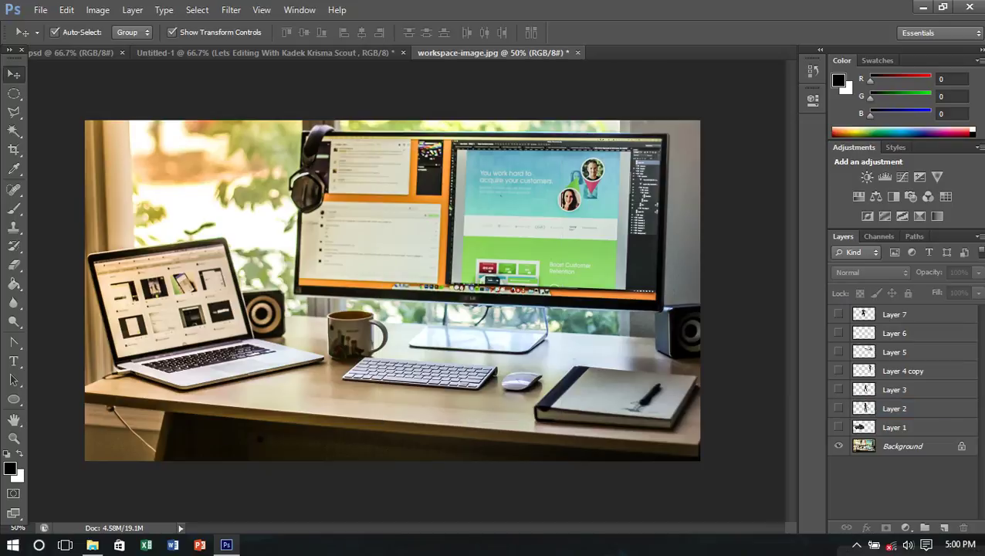
click(838, 314)
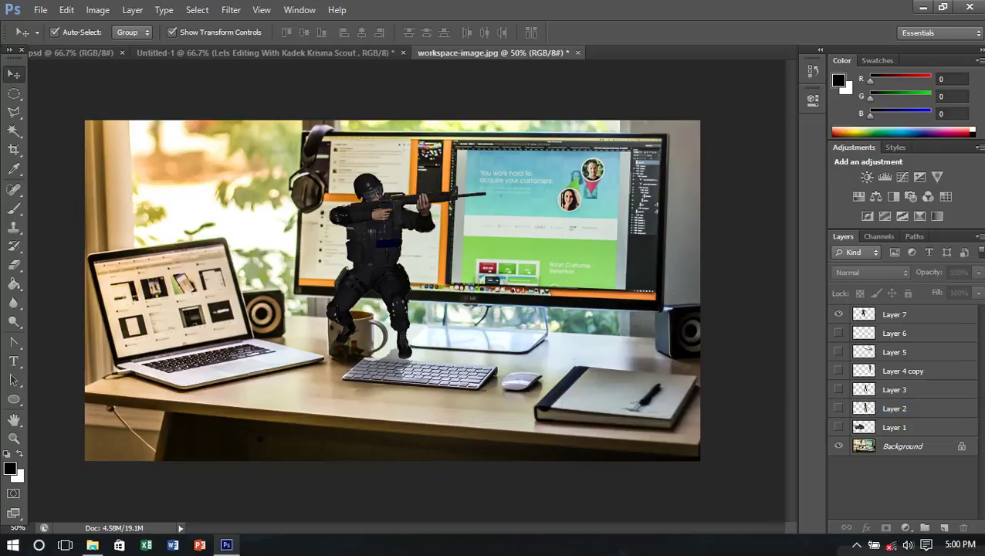
click(839, 315)
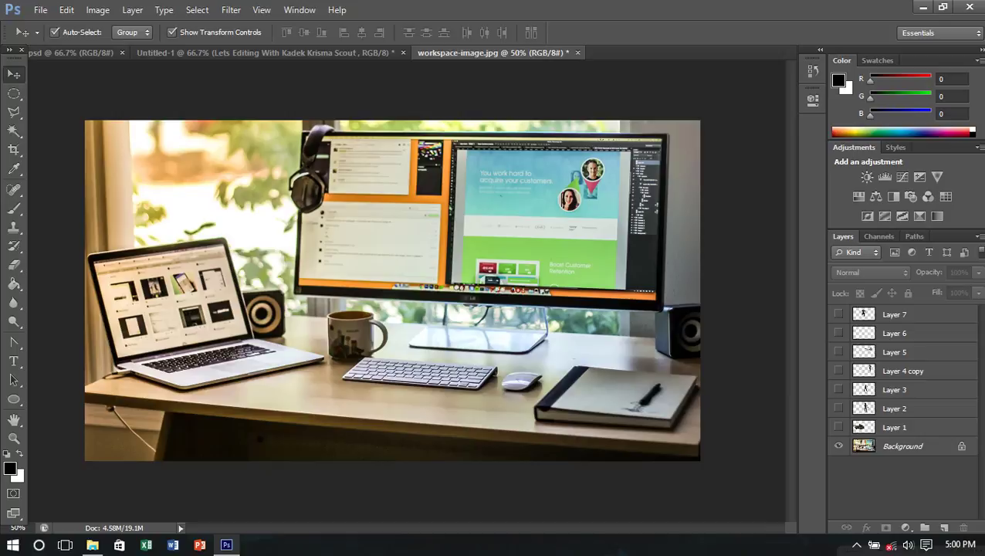
Step: Check Layer 3, leave only Layer 2's standing soldier visible and zoom in on it
click(839, 389)
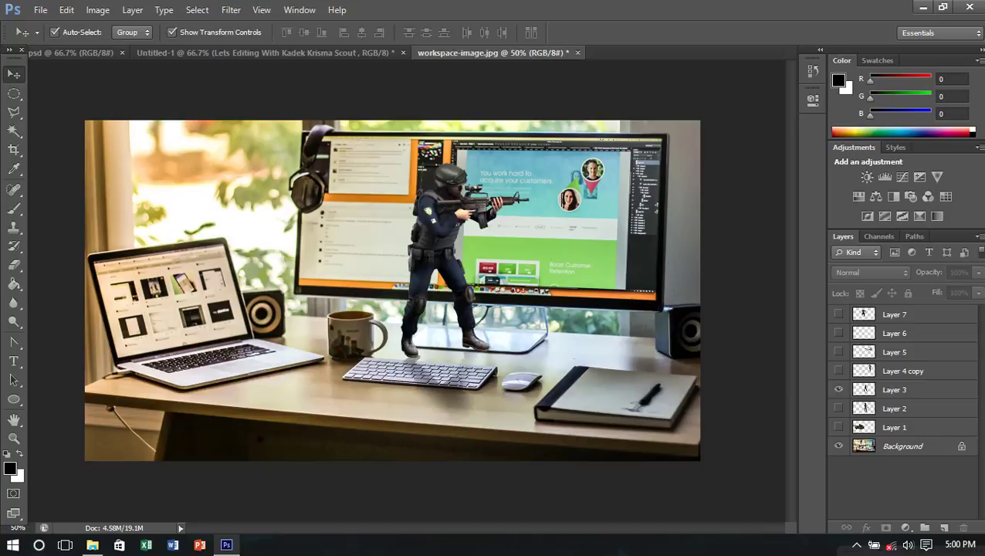
click(839, 390)
click(838, 408)
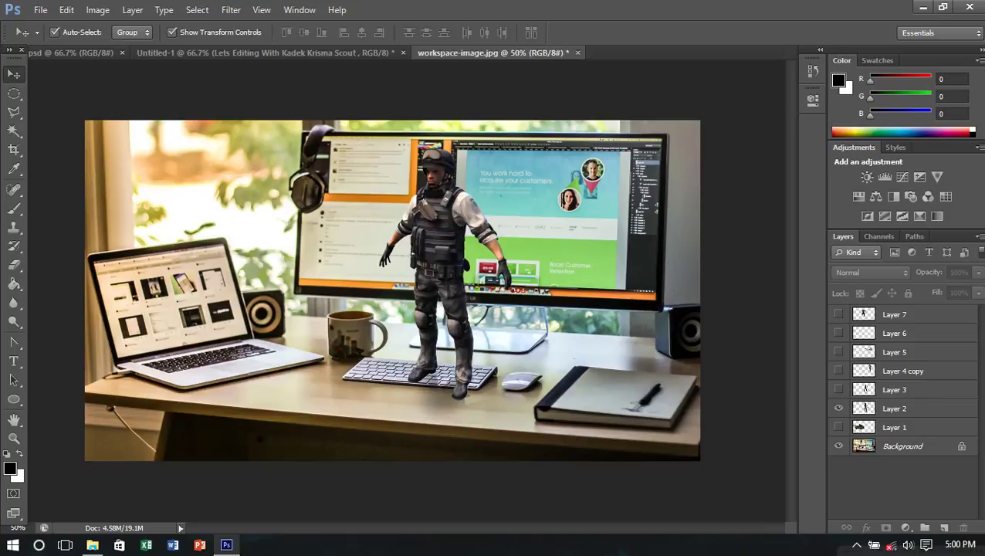
click(839, 408)
key(ctrl+plus)
key(ctrl+plus)
click(894, 408)
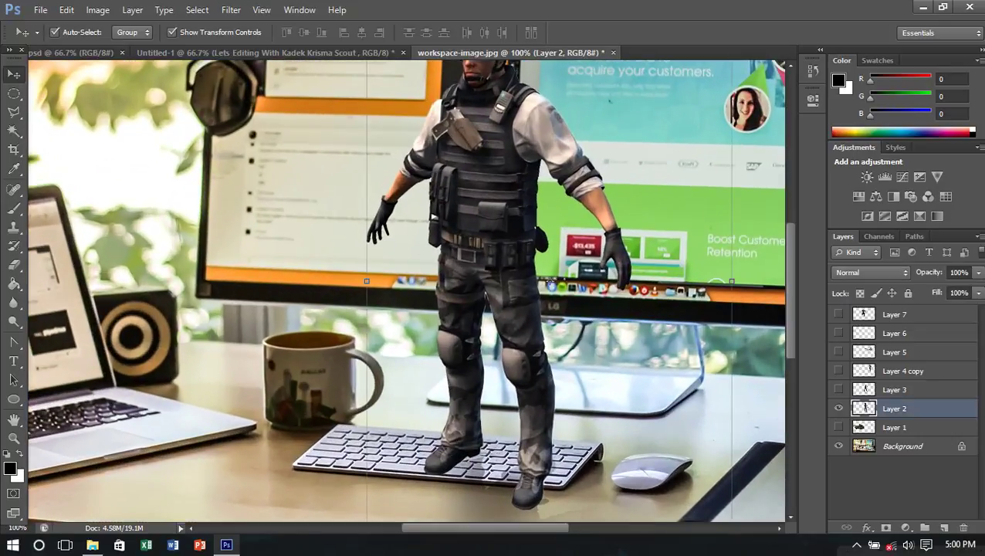
Step: Scale Layer 2's soldier down and place it standing on the mouse
key(ctrl+minus)
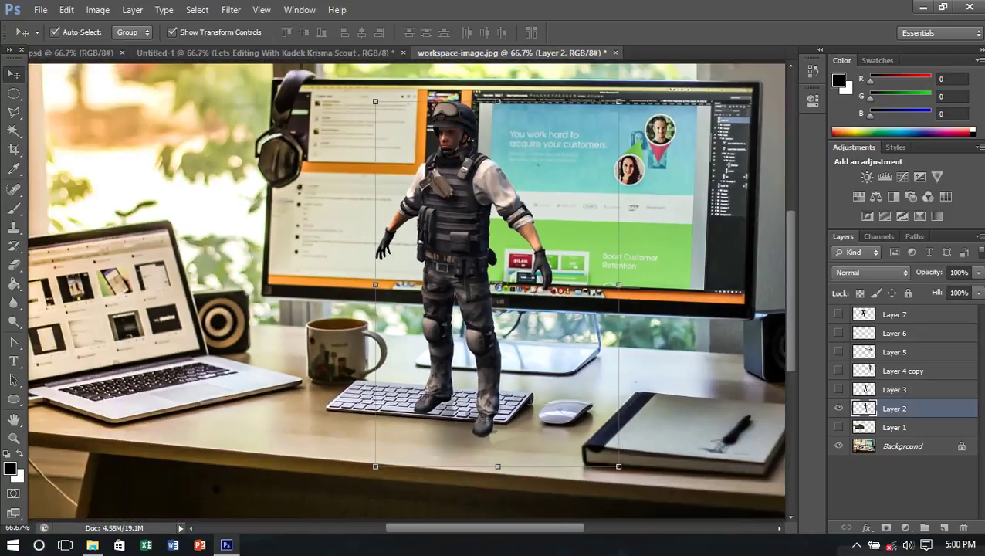
drag(375, 101, 415, 291)
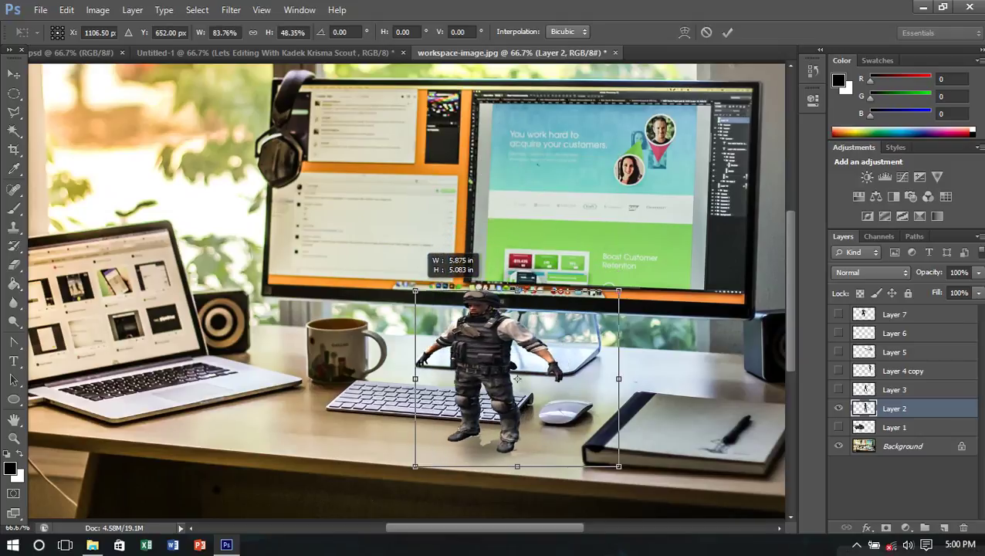
mouse_move(416, 291)
mouse_down()
mouse_move(514, 389)
mouse_move(510, 372)
mouse_move(564, 344)
mouse_move(583, 368)
mouse_up()
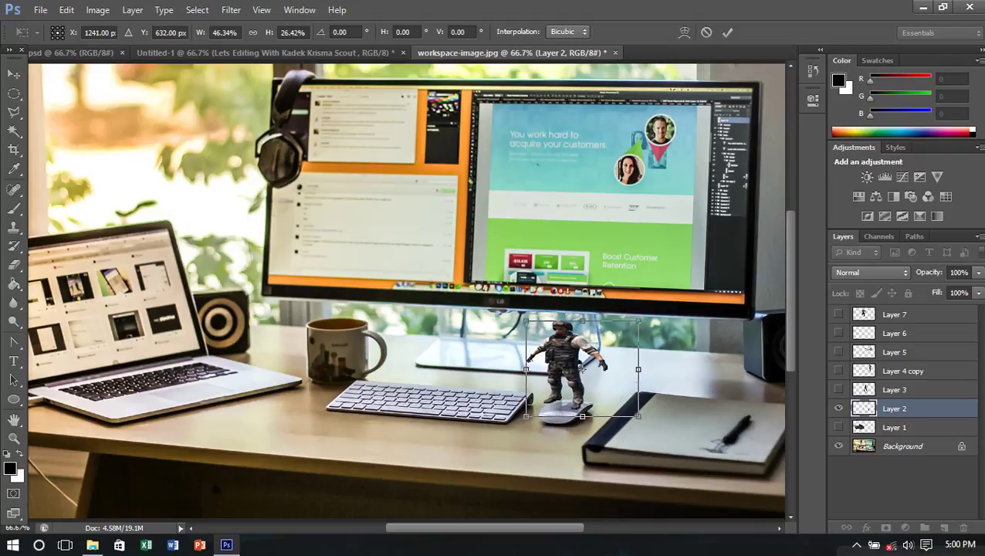
drag(526, 319, 552, 335)
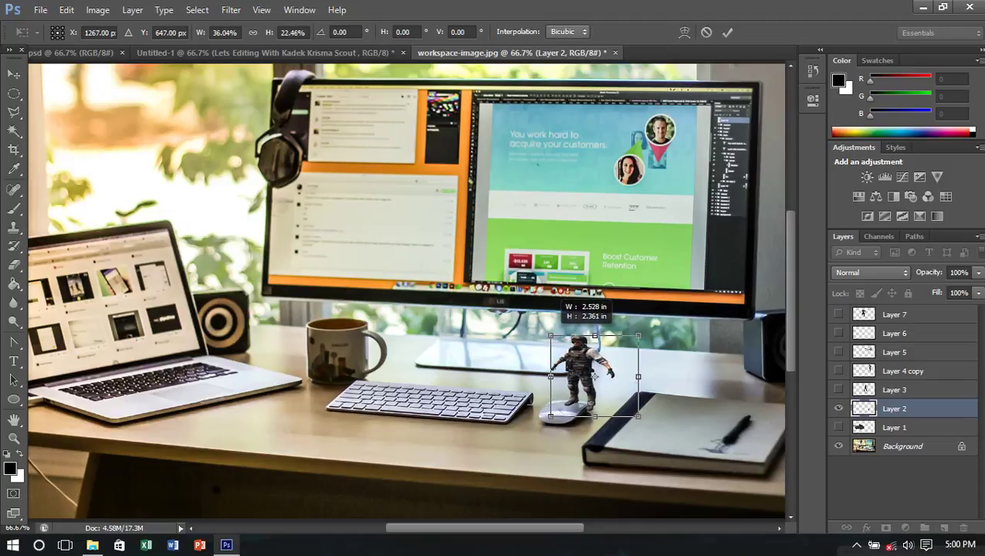
drag(594, 376, 579, 373)
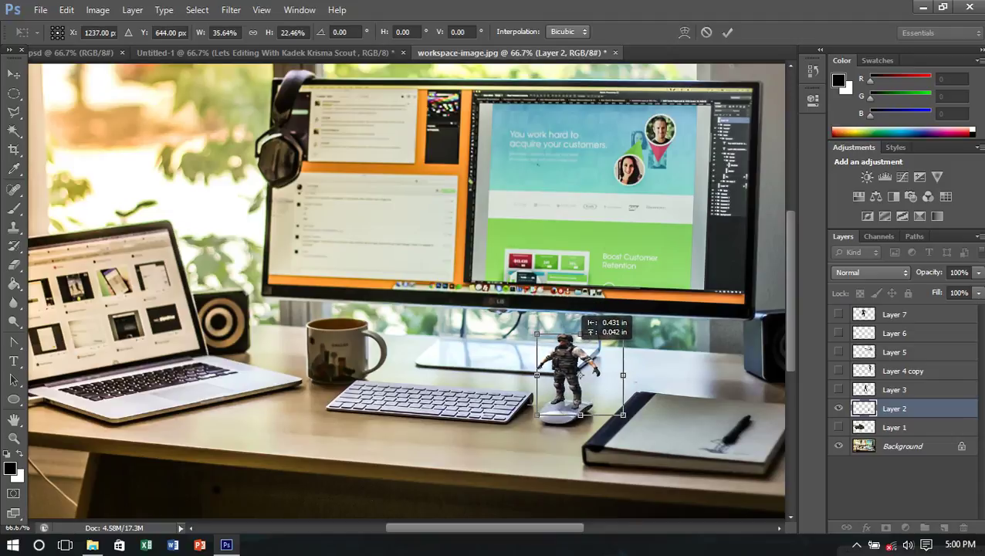
key(Return)
Step: Narrow the miniature soldier to 91% width and show Layer 3's soldier
key(ctrl+plus)
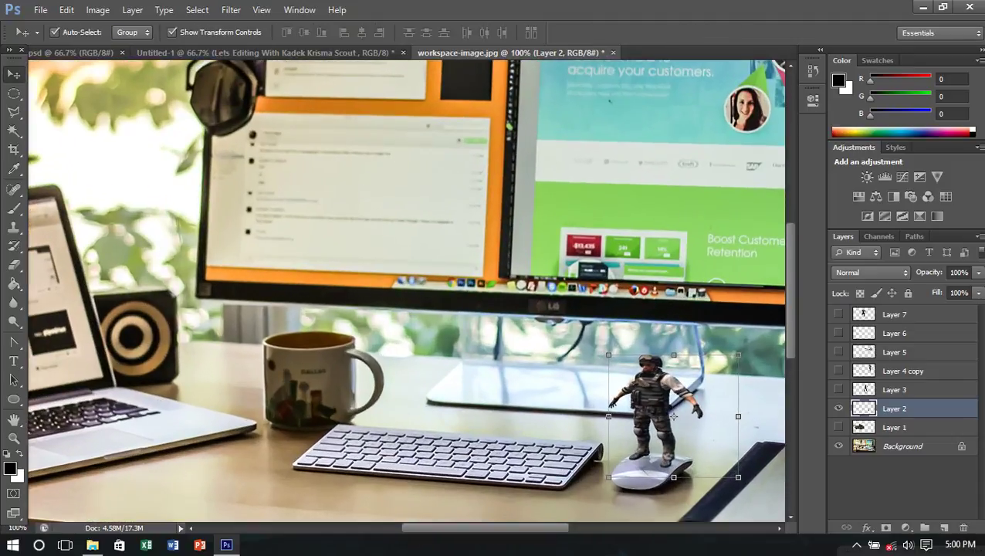
key(ctrl+plus)
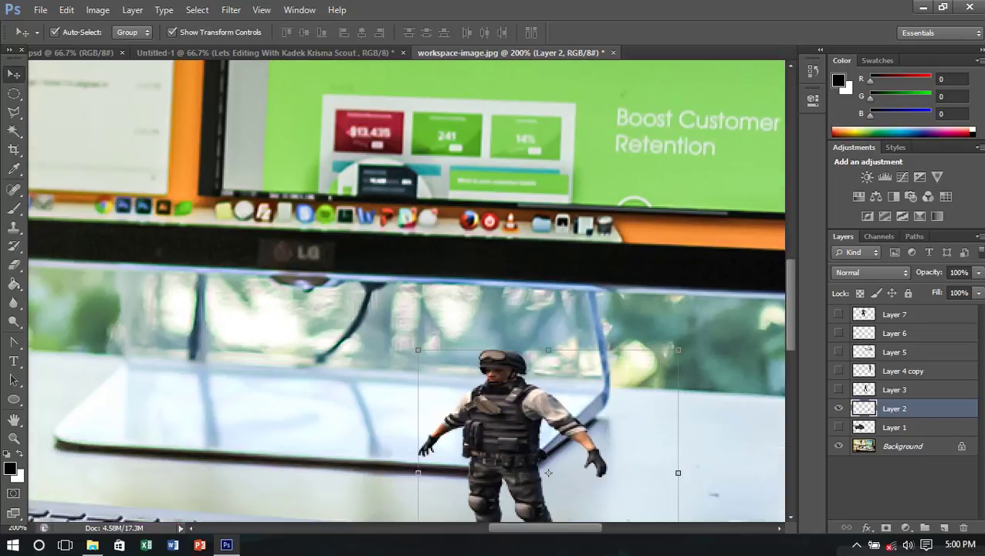
key(ctrl+minus)
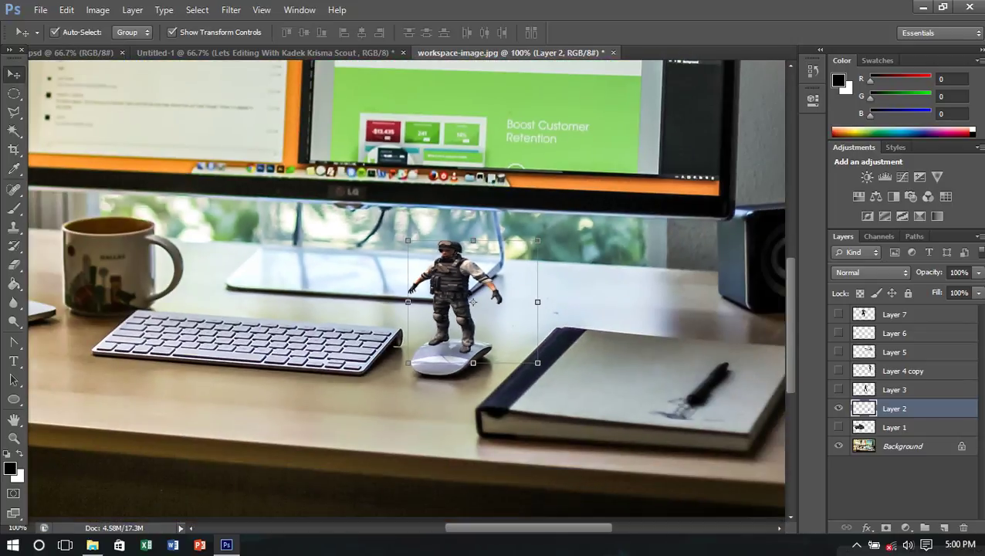
key(ctrl+plus)
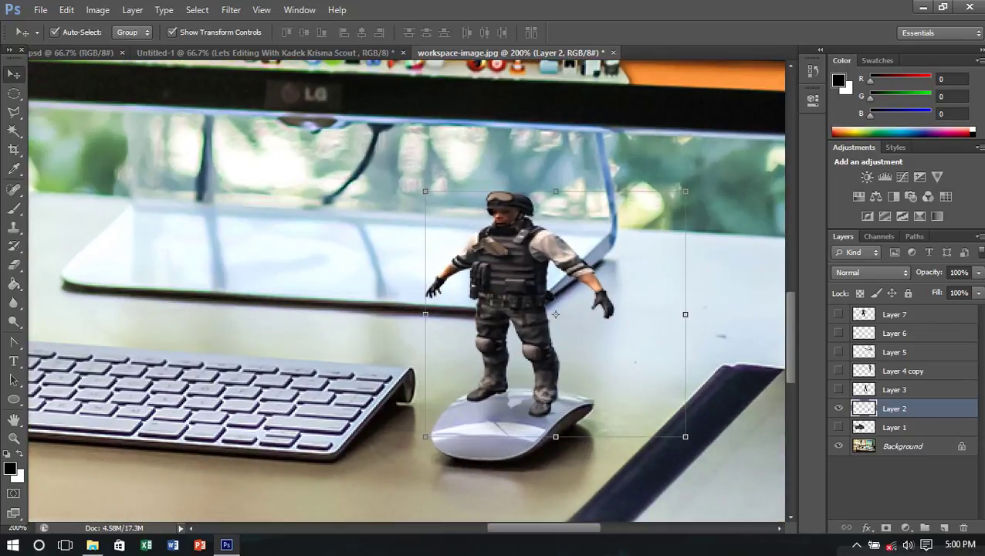
key(ctrl+minus)
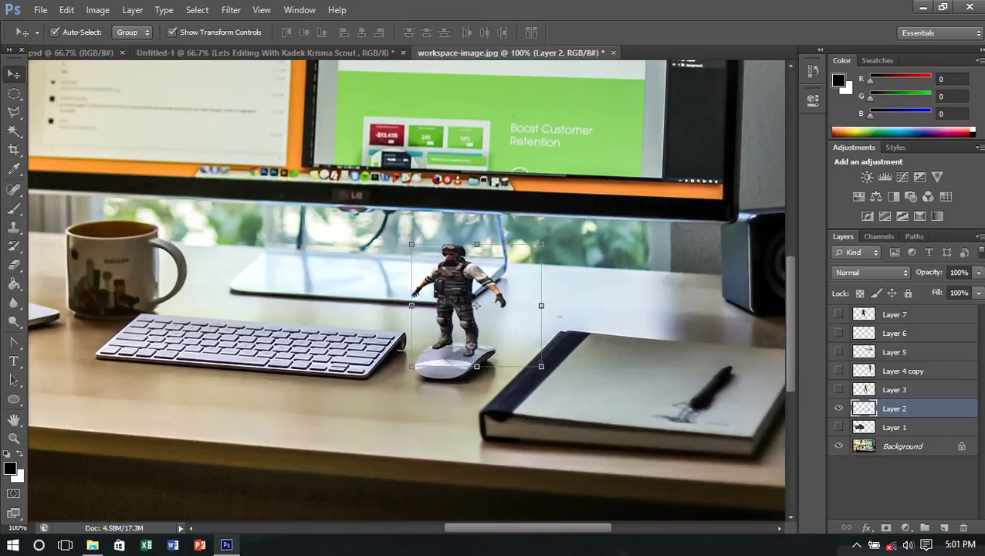
drag(541, 306, 530, 305)
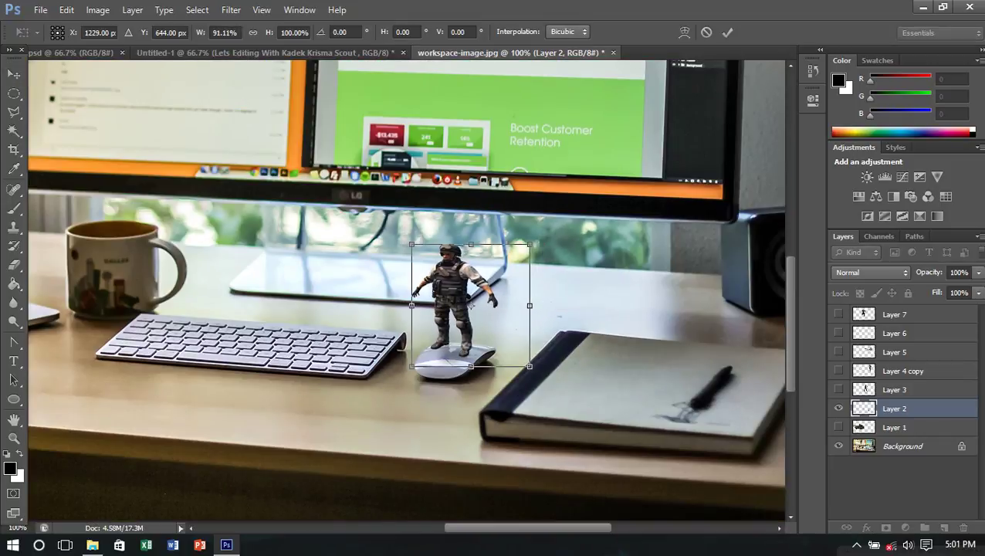
key(Return)
click(839, 389)
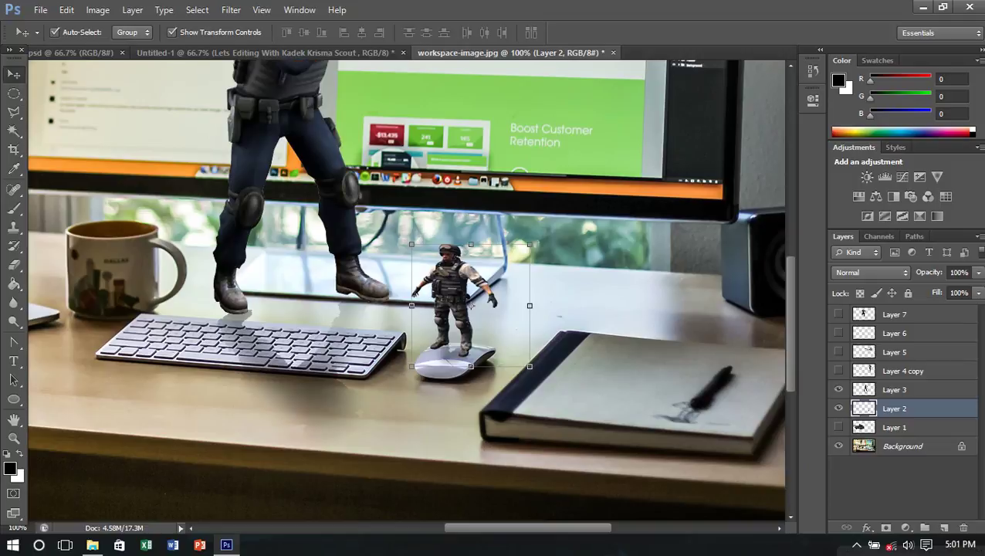
Step: Scale Layer 3's gun-aiming soldier to about 34% width and 28% height by the keyboard
key(alt+bracketright)
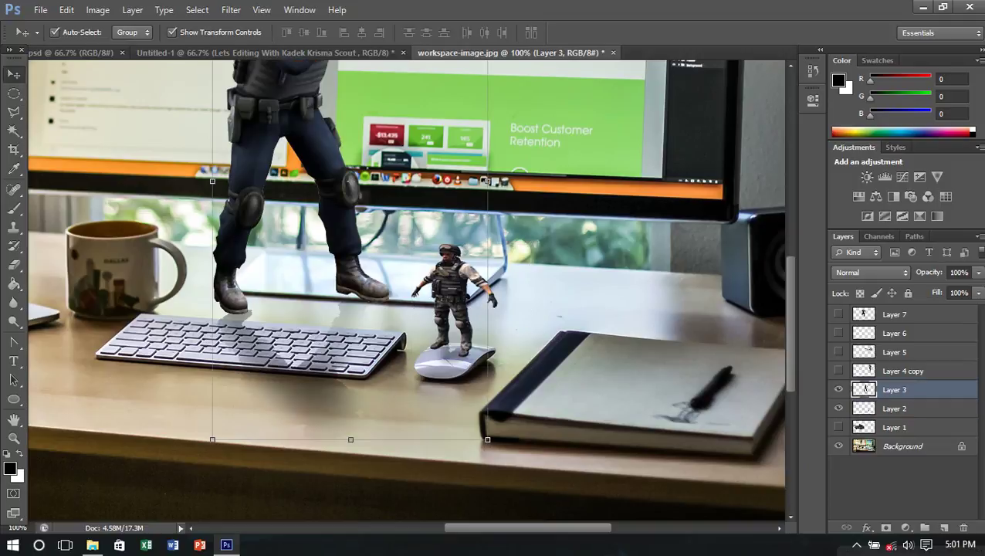
key(ctrl+minus)
key(ctrl+minus)
mouse_move(401, 161)
mouse_down()
mouse_move(438, 334)
mouse_move(479, 344)
mouse_move(455, 346)
mouse_up()
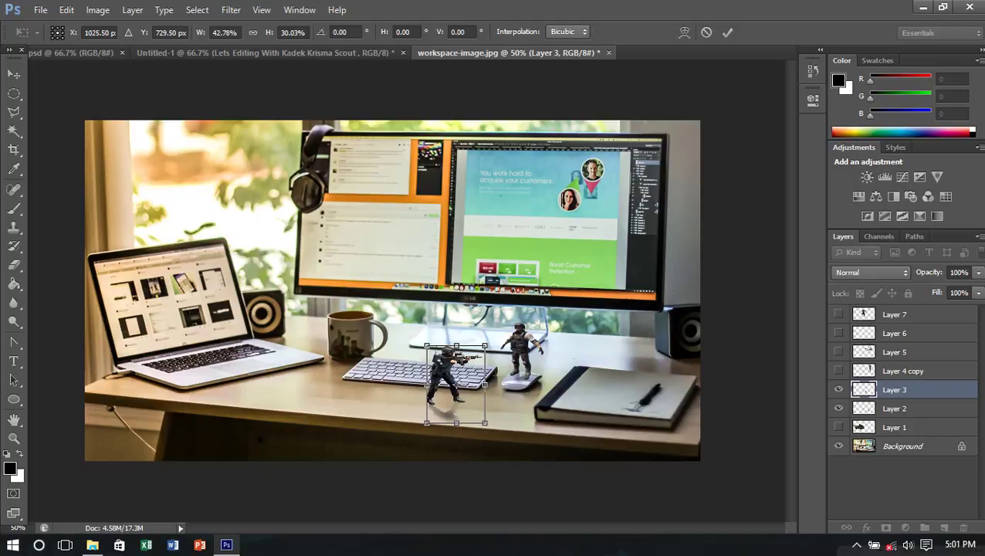
key(ctrl+plus)
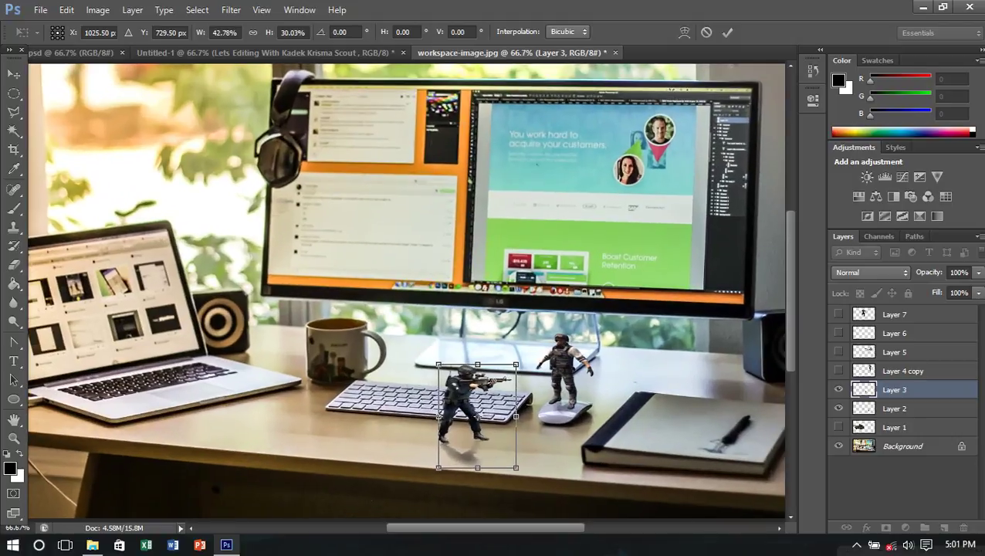
key(ctrl+plus)
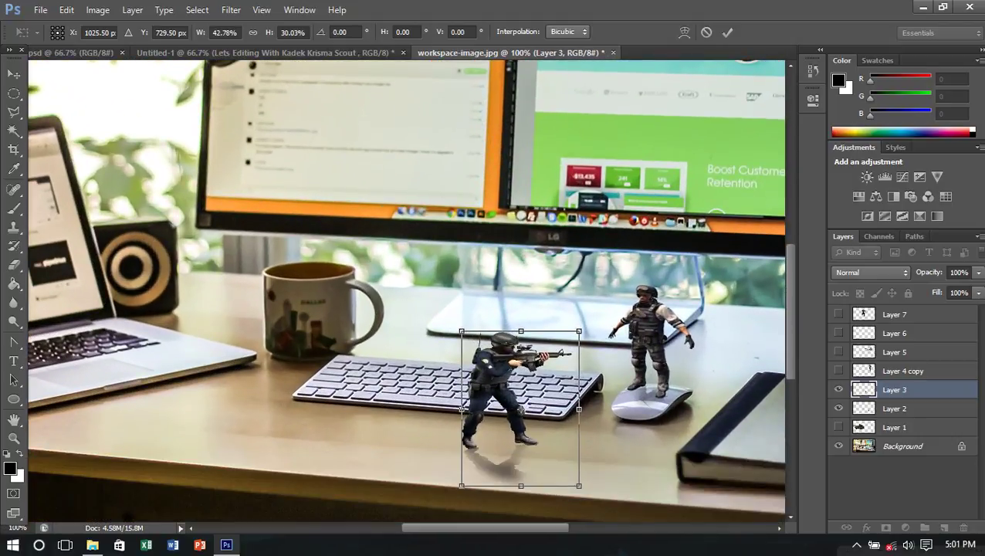
drag(579, 408, 560, 408)
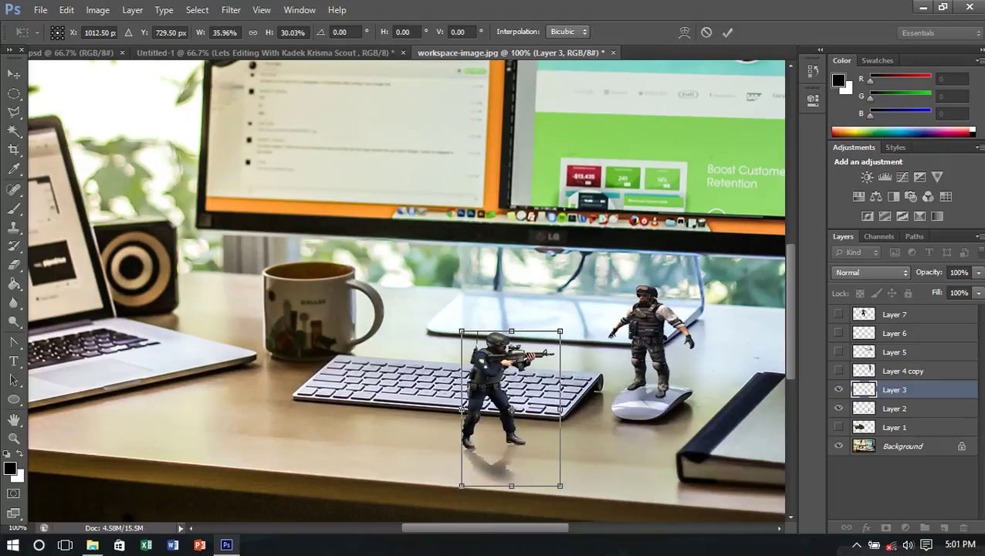
drag(560, 331, 554, 339)
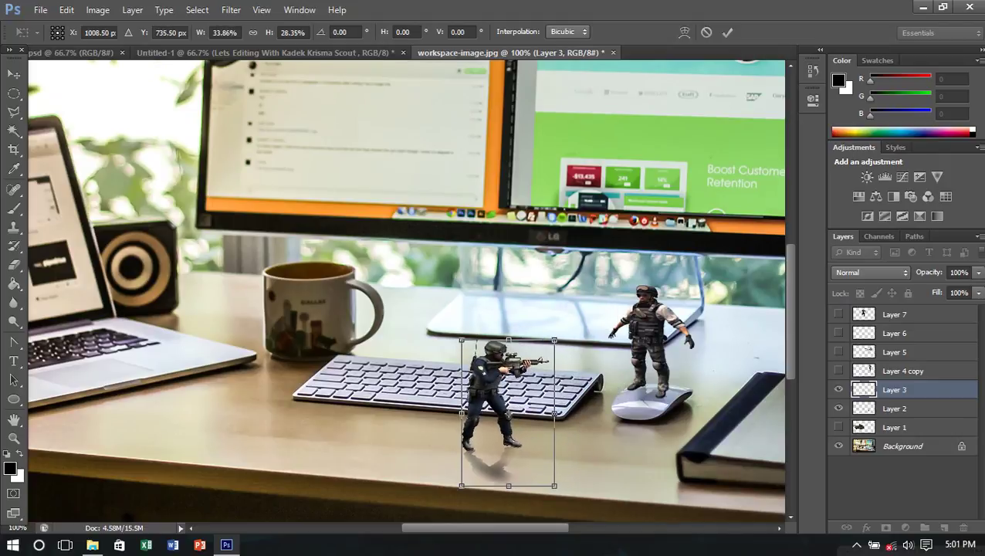
Step: Warp the aiming soldier slightly, apply it, and duplicate Layer 3
click(684, 33)
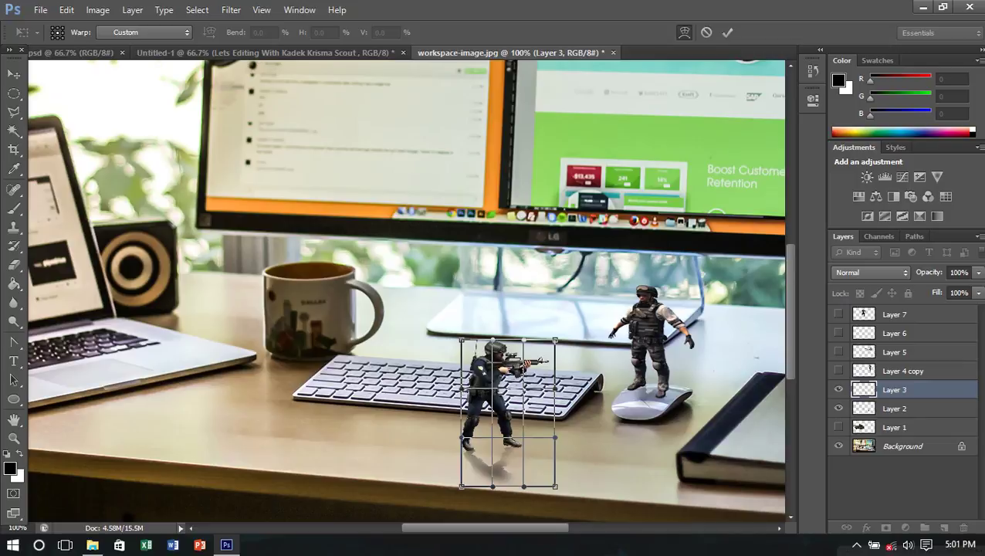
key(v)
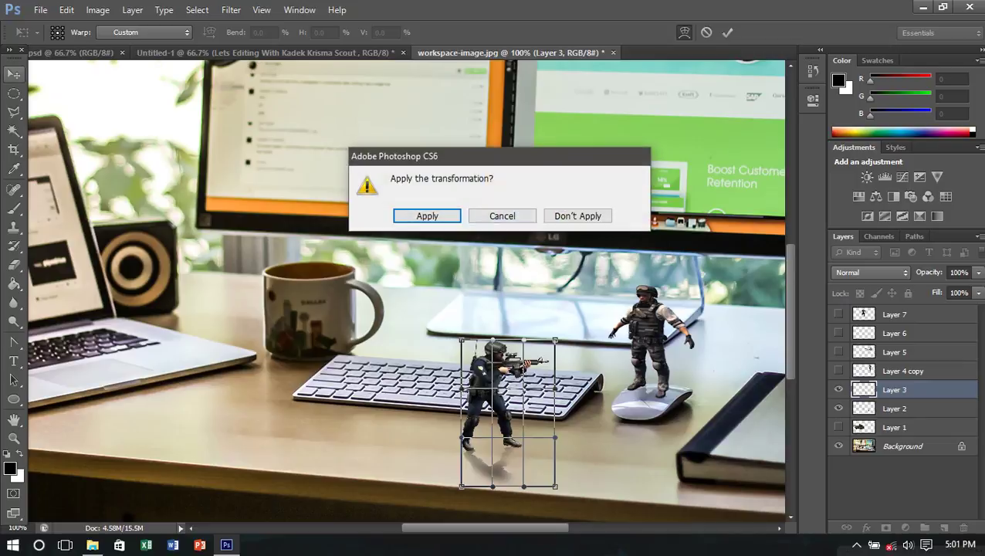
key(Return)
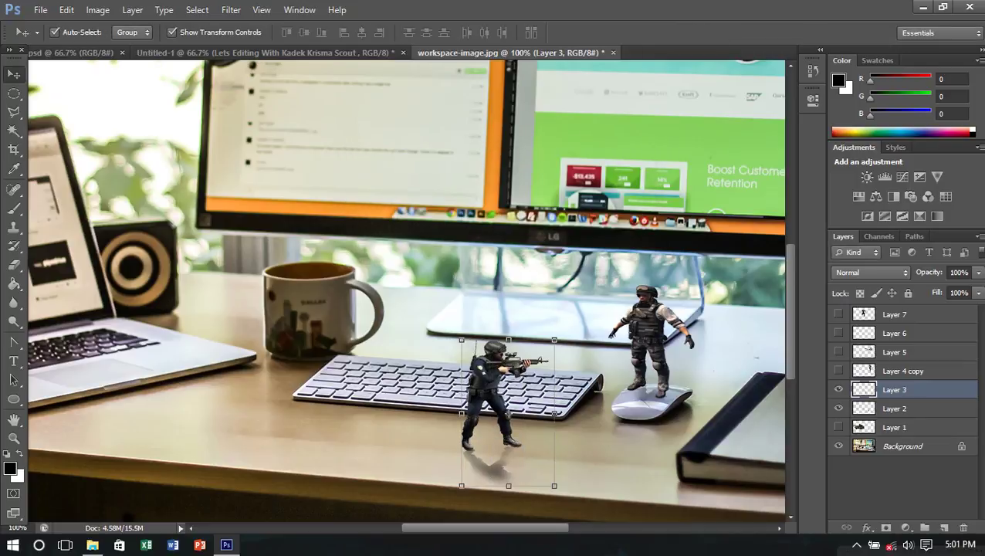
key(ctrl+j)
Step: Hide Layer 3 copy, warp Layer 3's soldier corners to the desk perspective, and nudge it up-right
click(839, 389)
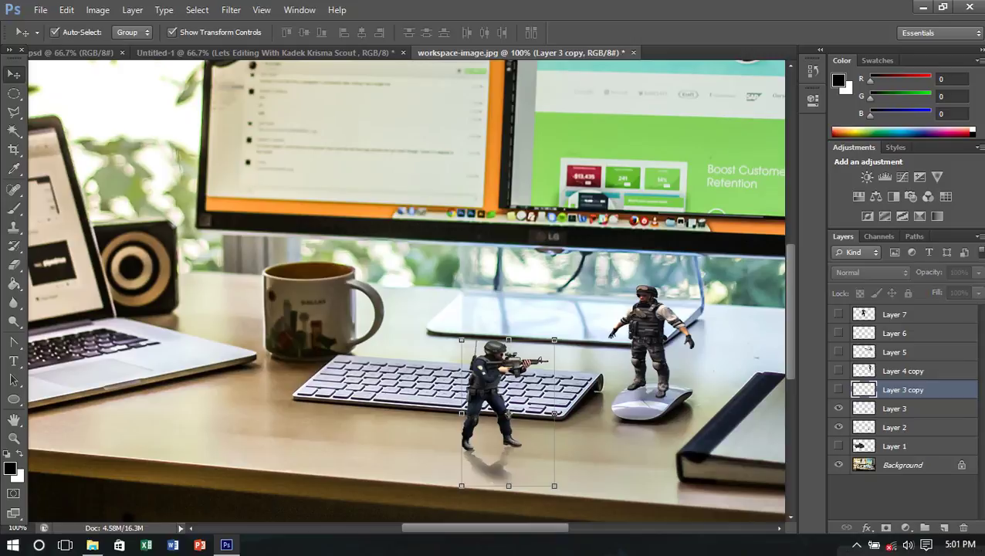
click(894, 409)
key(ctrl+t)
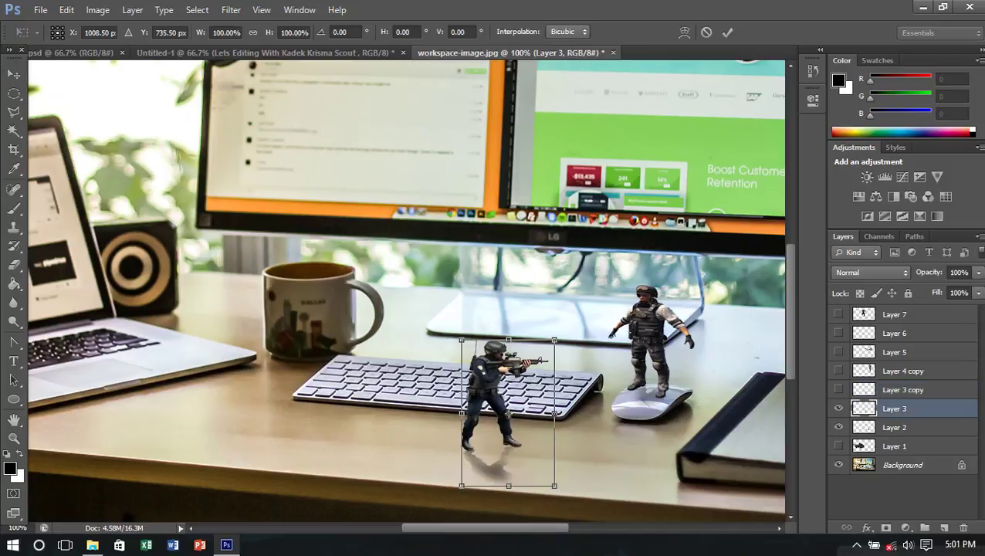
click(684, 32)
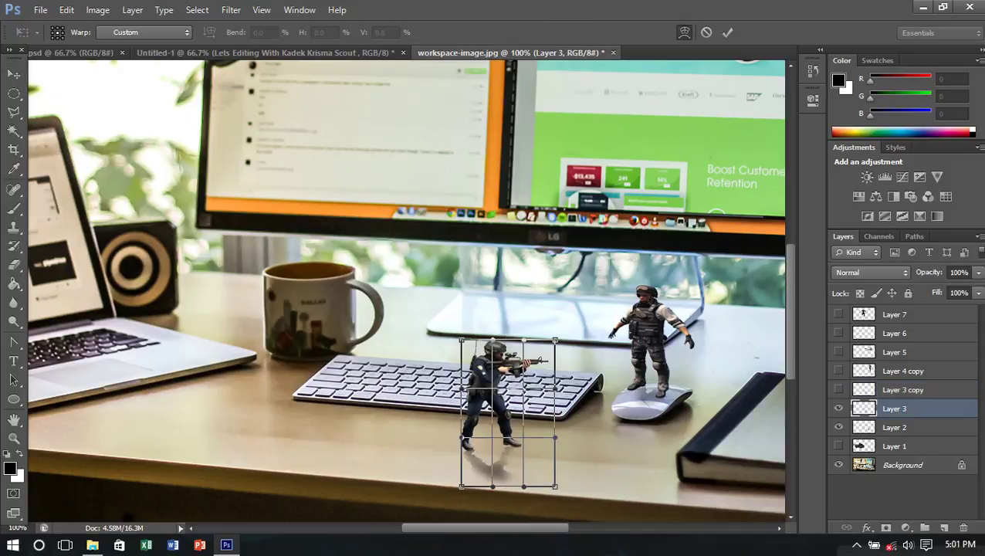
drag(554, 340, 552, 326)
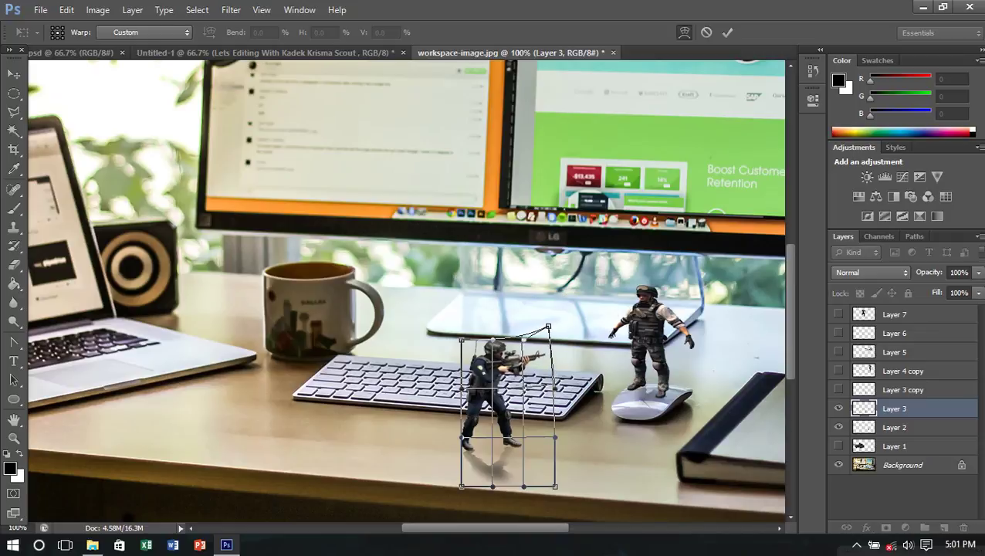
drag(552, 326, 548, 327)
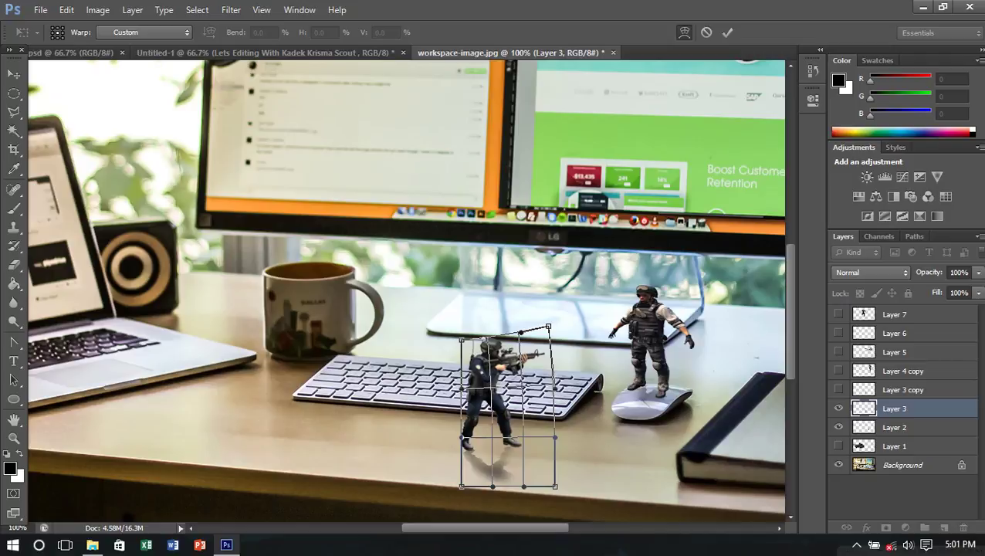
drag(461, 339, 449, 342)
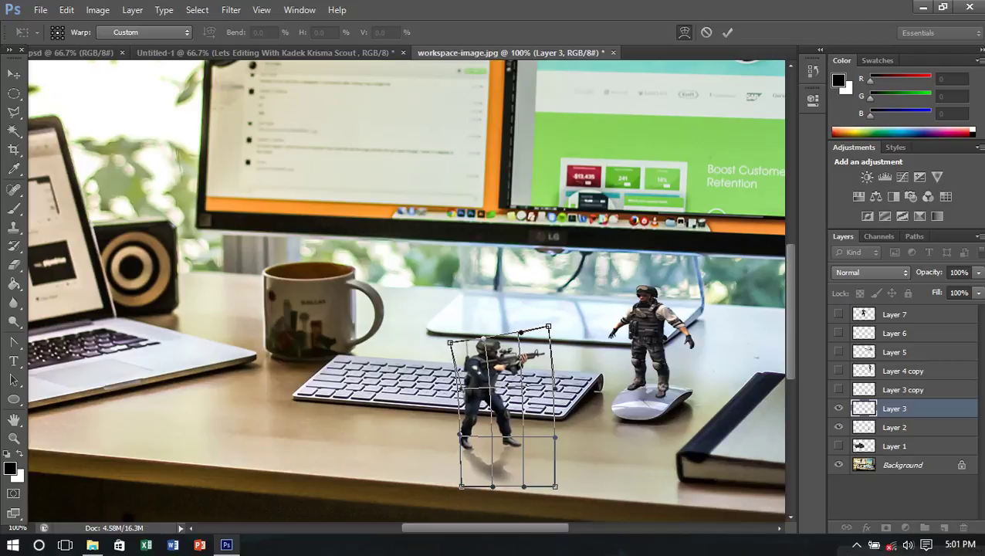
drag(554, 437, 551, 456)
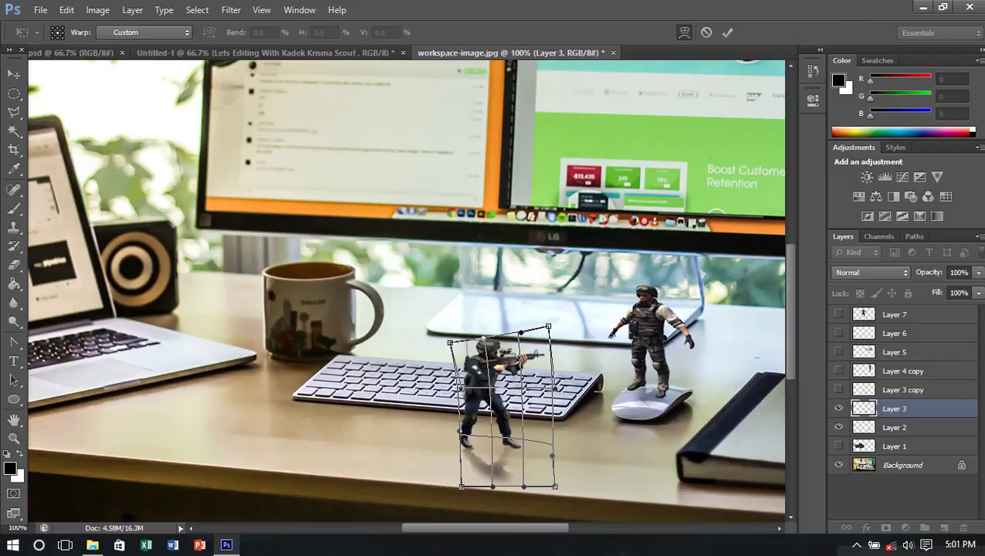
key(v)
key(Return)
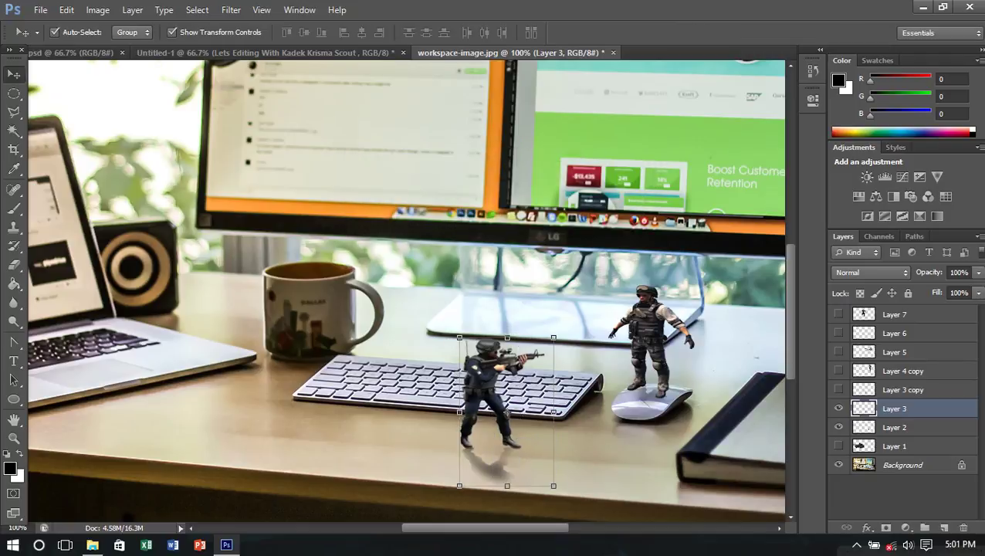
drag(494, 371, 505, 359)
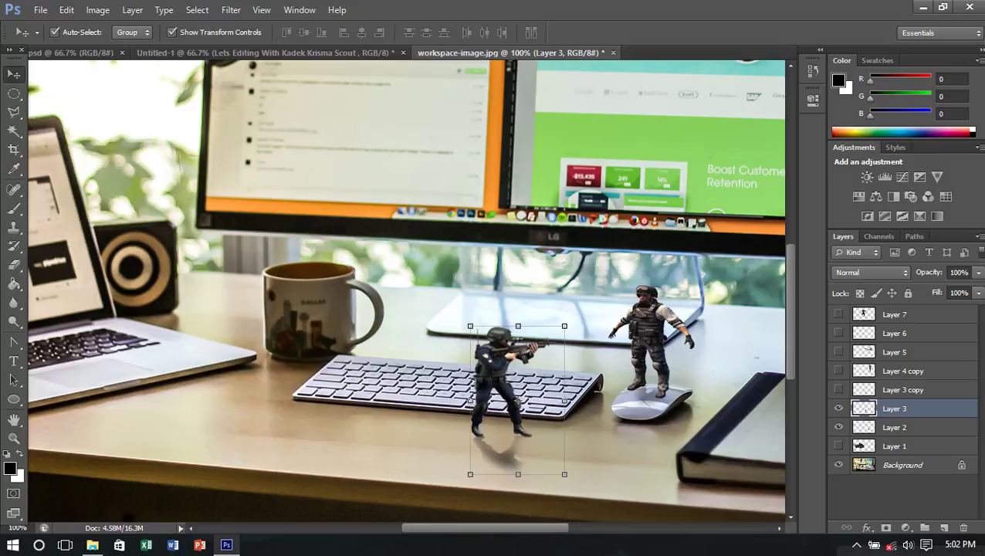
Step: Show Layer 3 copy and move its soldier behind the keyboard
click(903, 494)
click(668, 347)
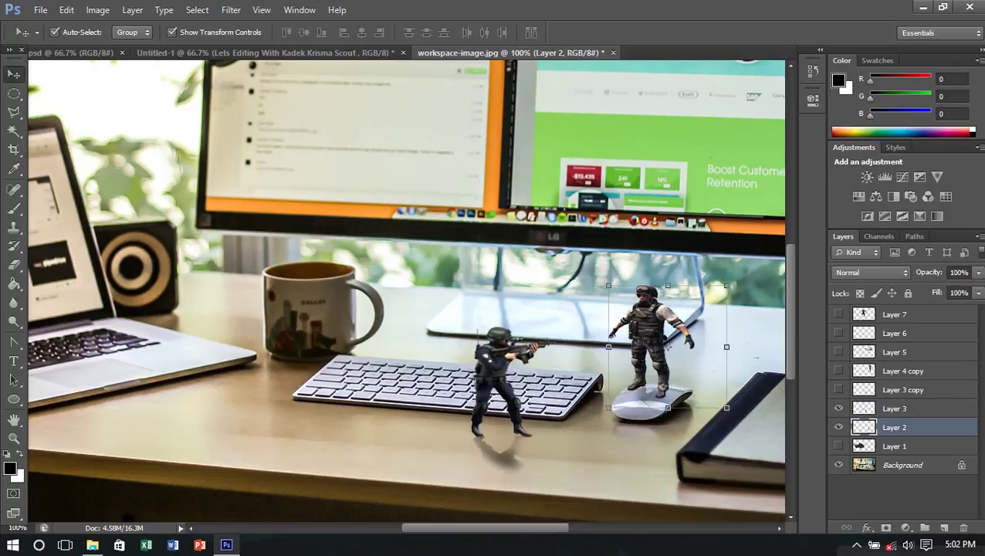
click(903, 389)
click(839, 389)
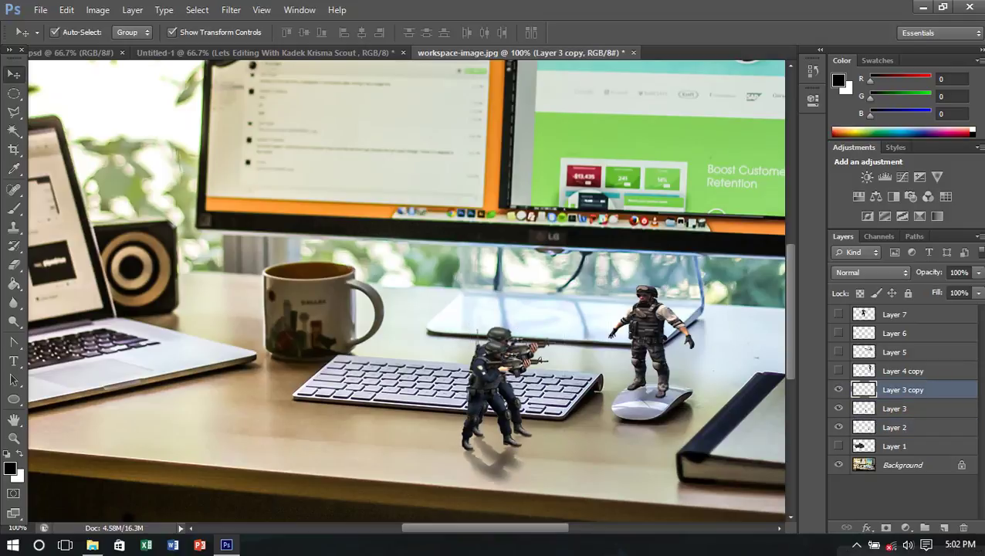
mouse_move(503, 337)
mouse_down()
mouse_move(418, 338)
mouse_move(448, 284)
mouse_move(439, 293)
mouse_up()
scroll(393, 349, up, 3)
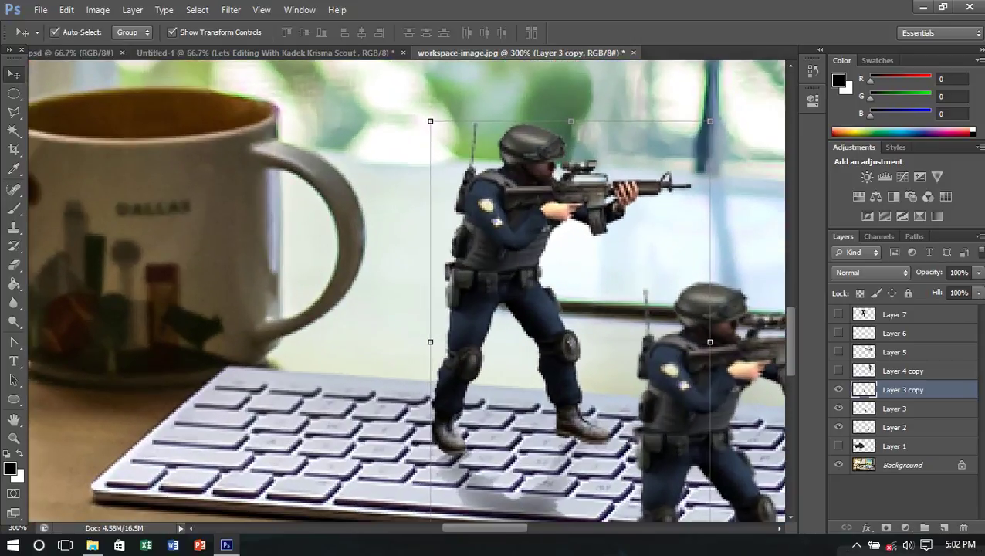
drag(506, 245, 506, 259)
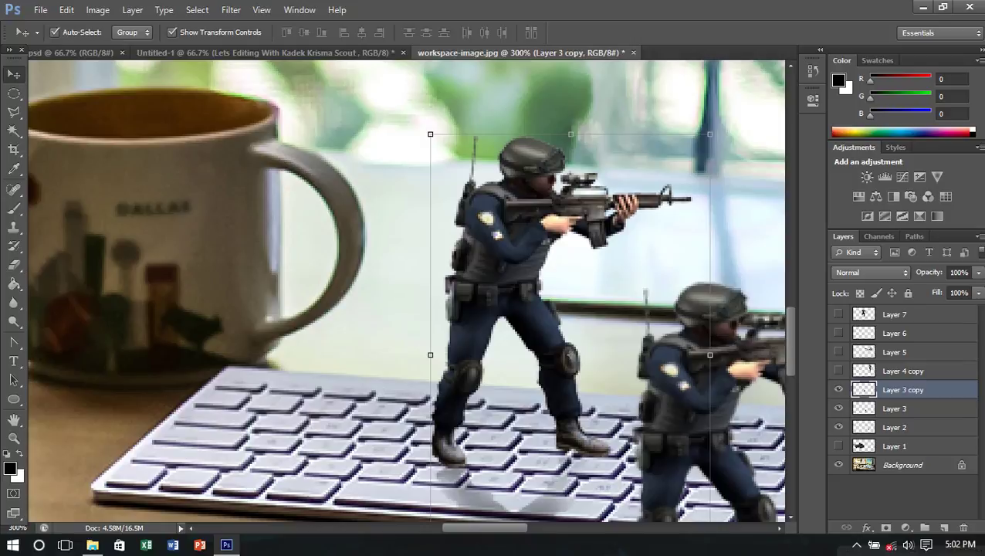
Step: Lower the layer's Fill and erase the soldier's legs over the keyboard with a hard round Eraser
click(978, 292)
drag(978, 309, 925, 308)
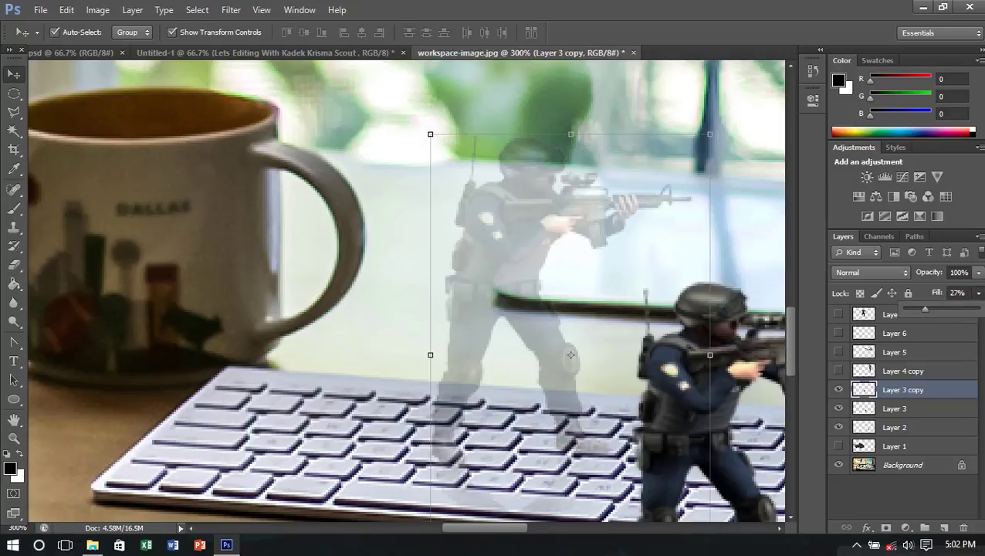
click(13, 264)
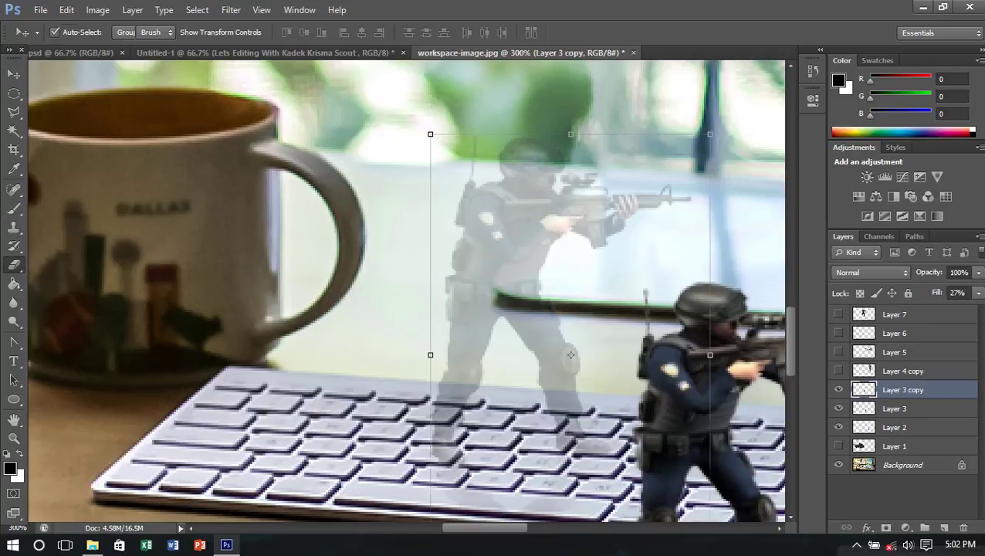
click(76, 263)
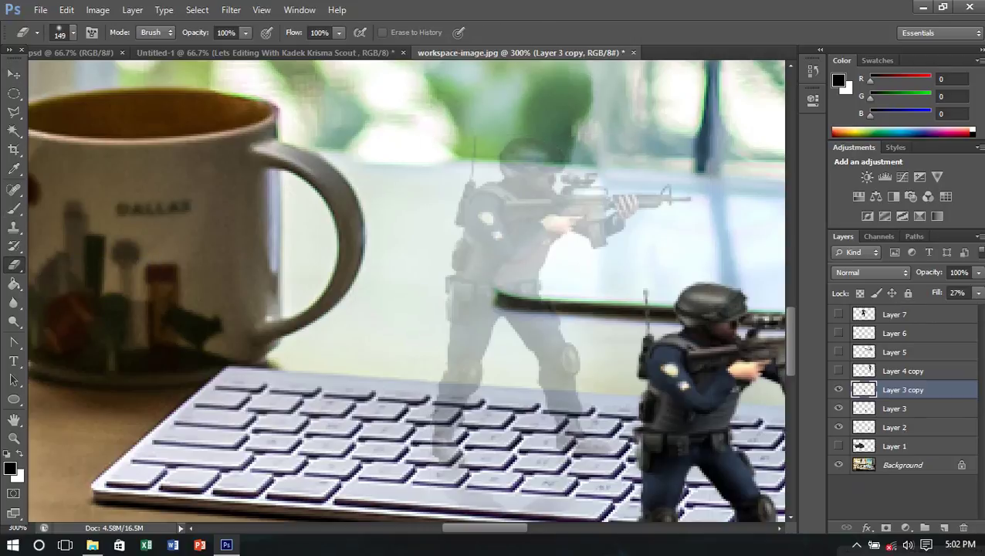
click(66, 33)
click(99, 144)
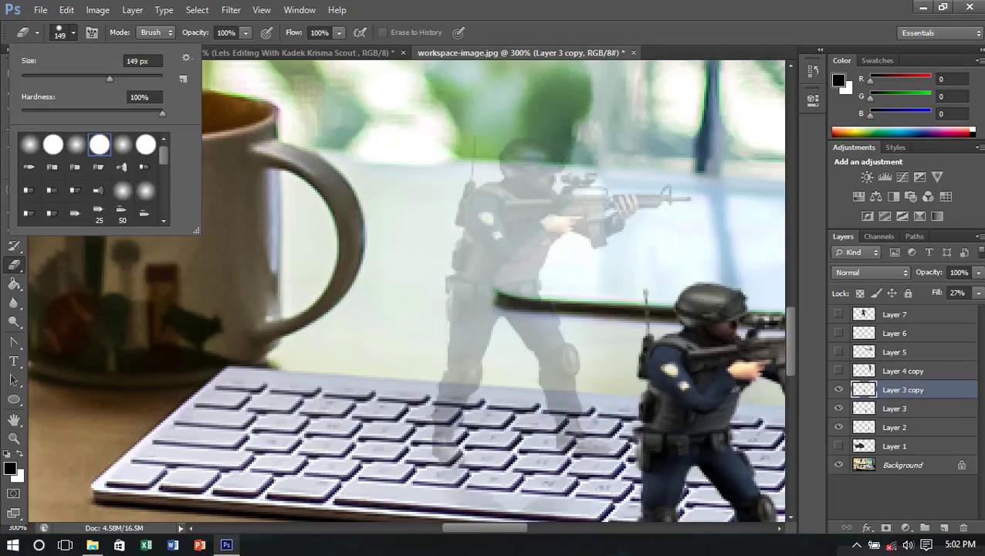
scroll(407, 290, down, 3)
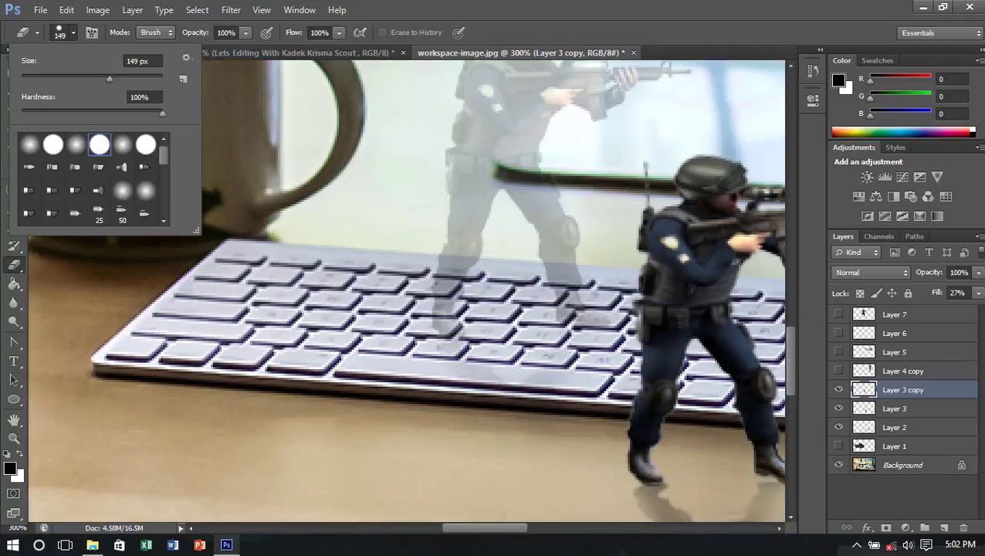
click(444, 429)
click(444, 429)
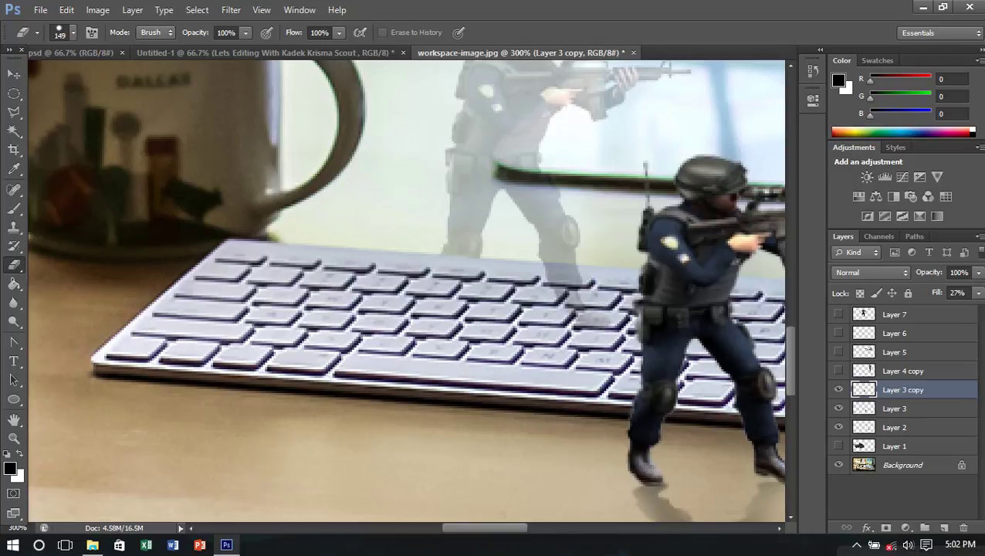
click(577, 294)
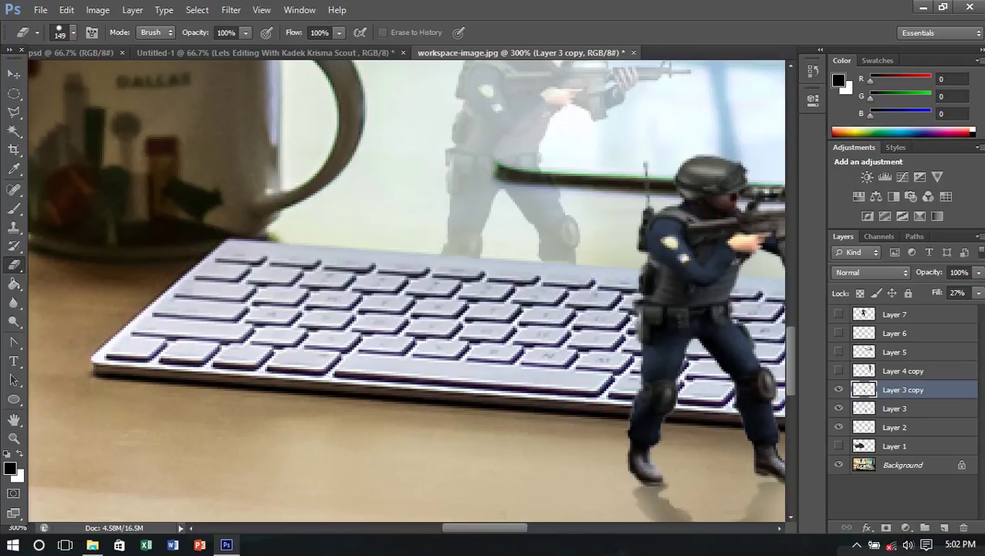
Step: Restore Layer 3 copy's Fill to 100%
click(978, 293)
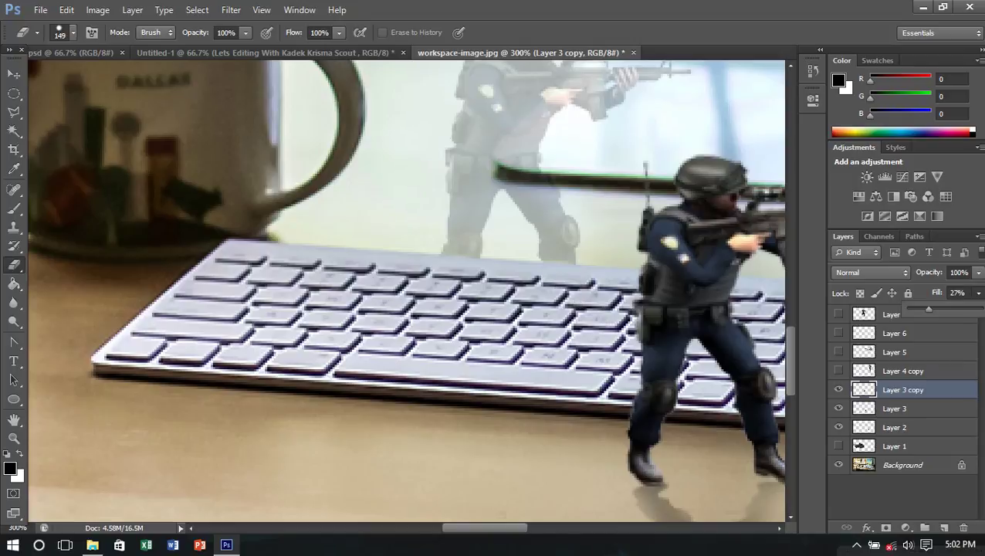
drag(929, 309, 967, 308)
key(Return)
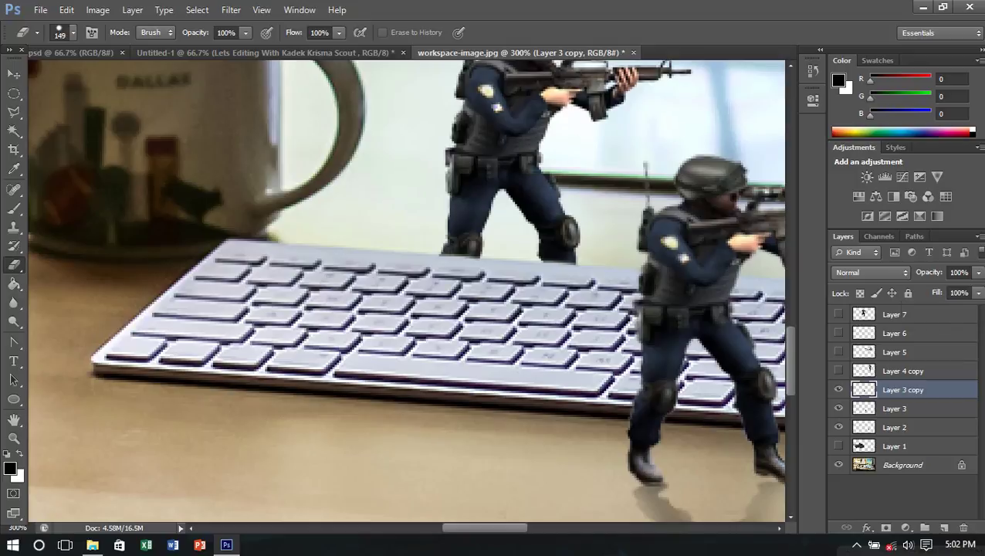
click(978, 293)
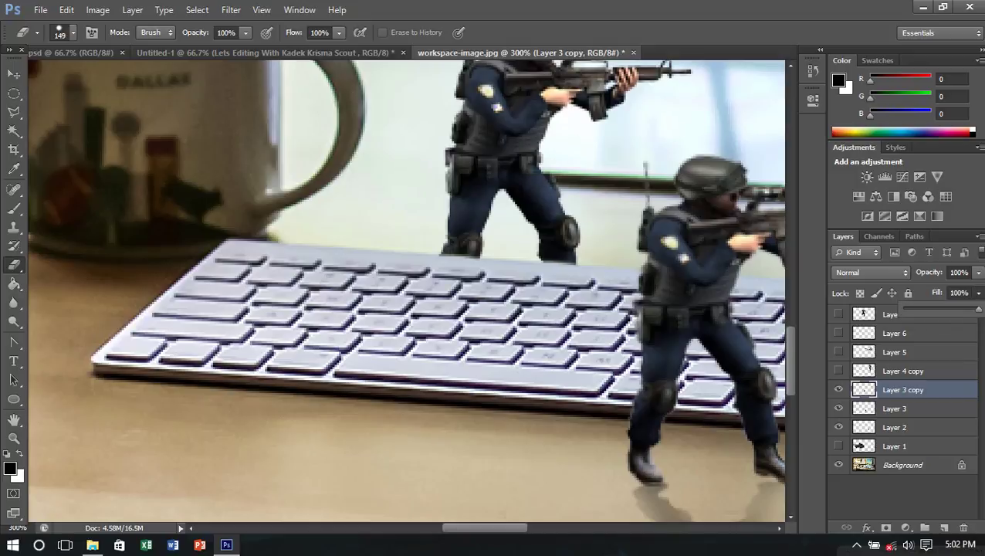
scroll(406, 290, right, 2)
scroll(406, 290, right, 2)
scroll(407, 290, right, 2)
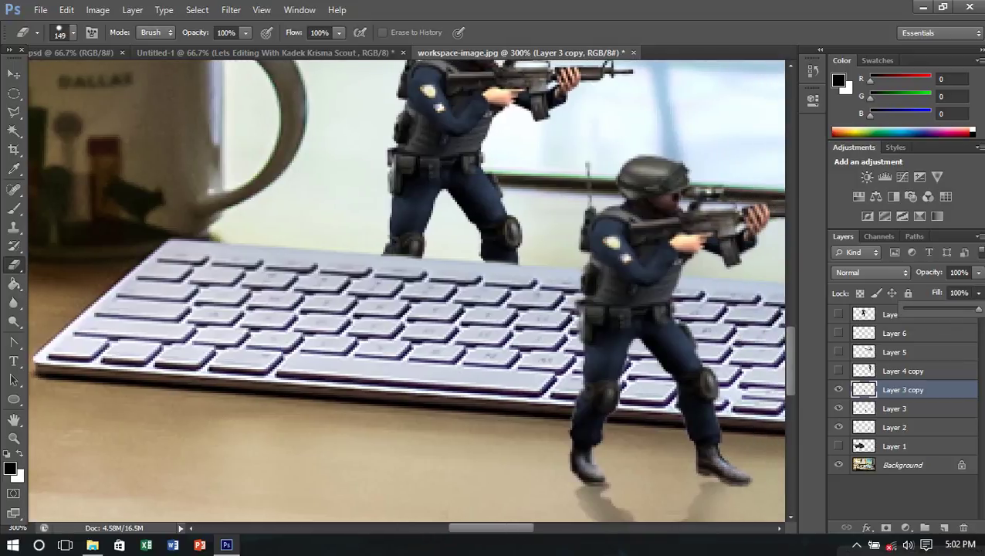
Step: Switch back to the Move tool, reselect Layer 3's aiming soldier and duplicate it
click(13, 73)
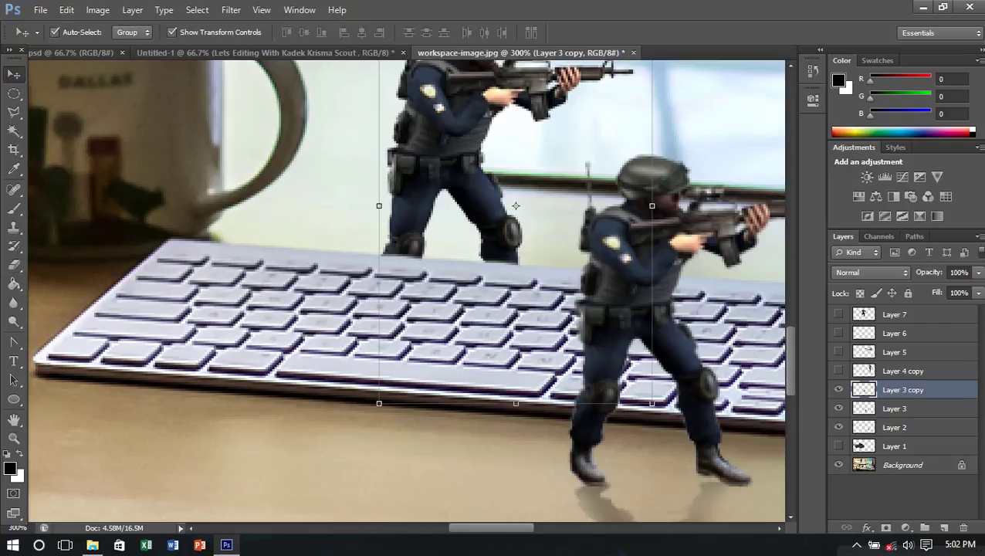
key(ctrl+minus)
key(ctrl+minus)
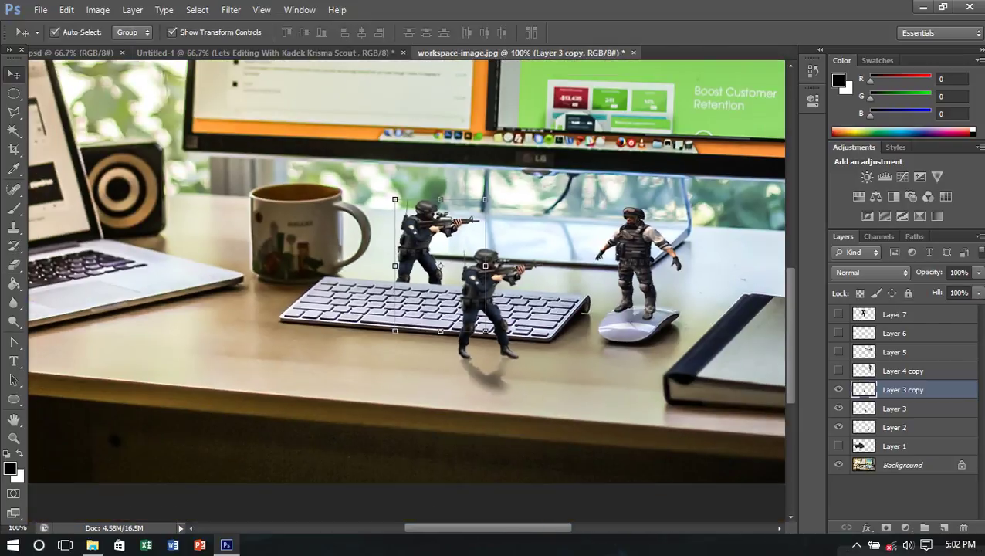
click(903, 494)
key(ctrl+minus)
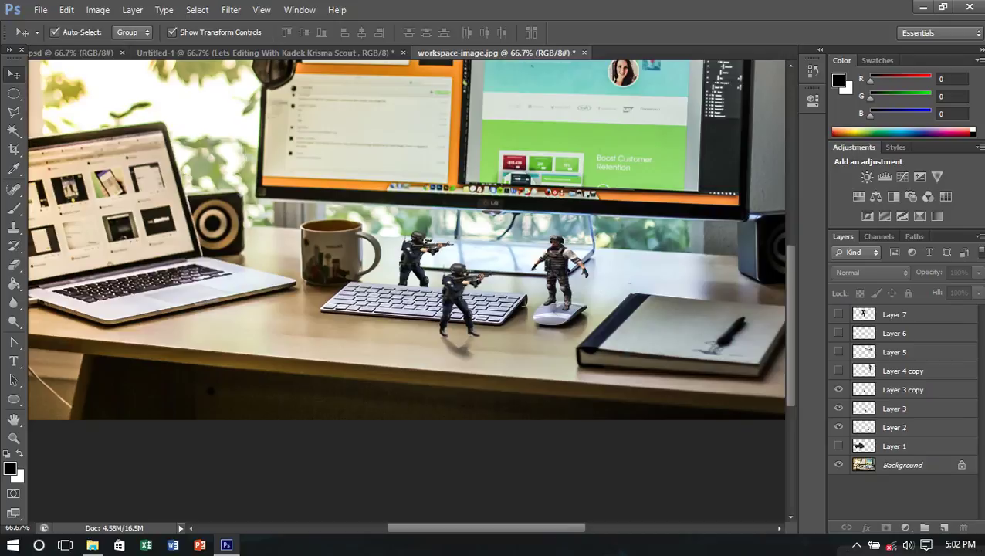
key(ctrl+plus)
click(894, 408)
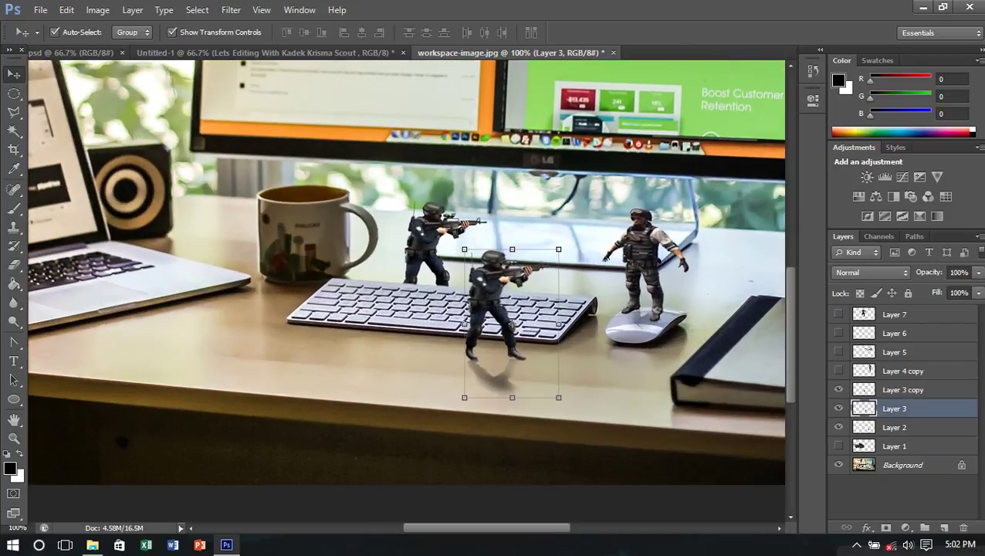
key(ctrl+j)
Step: Move the new soldier copy onto the mug rim, tilted about 22 degrees
mouse_move(495, 255)
mouse_down()
mouse_move(579, 288)
mouse_move(314, 254)
mouse_up()
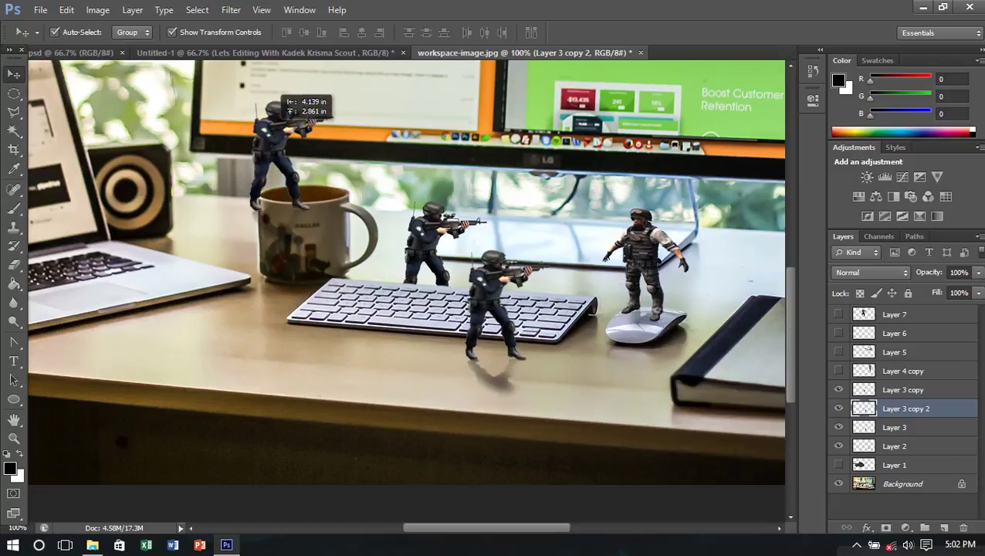
drag(314, 254, 311, 124)
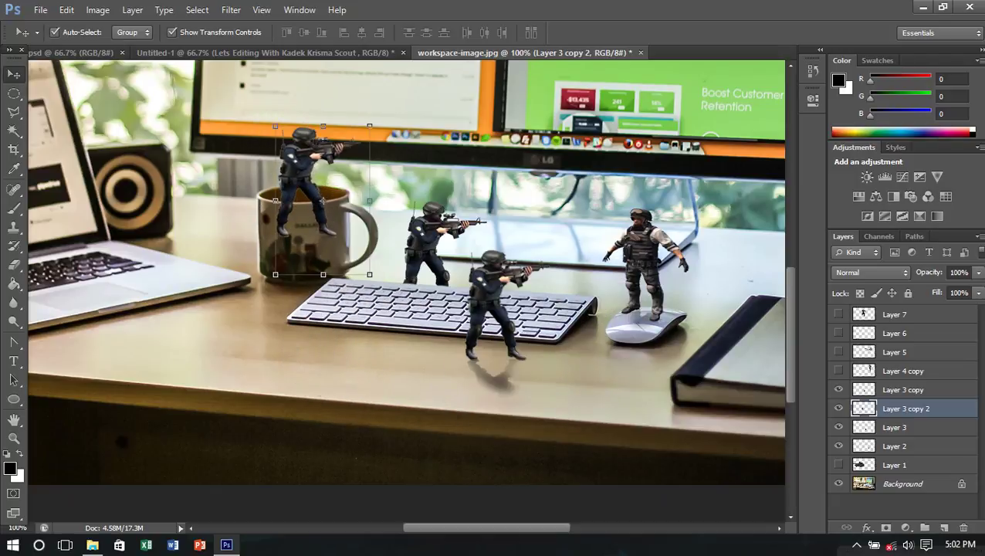
key(ctrl+t)
drag(414, 116, 444, 138)
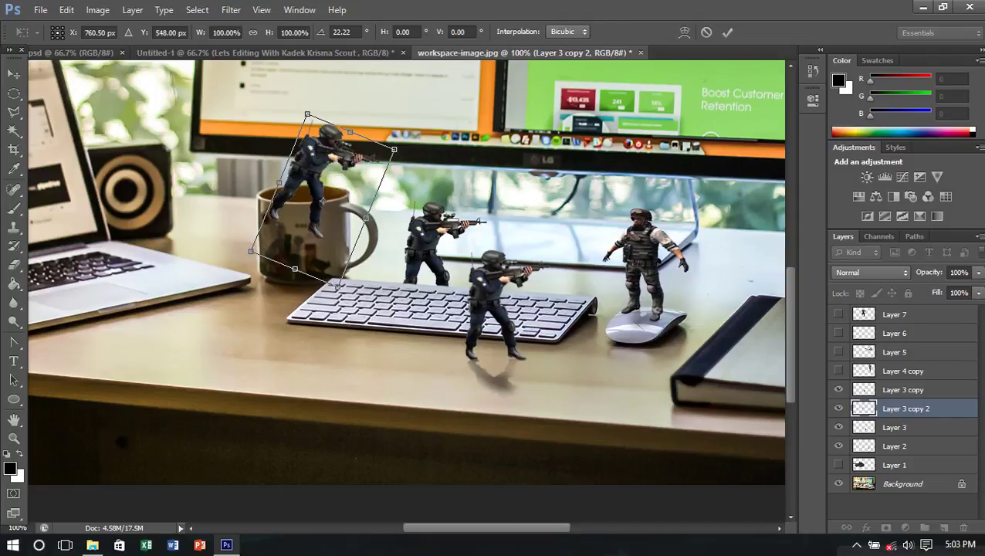
drag(351, 137, 352, 176)
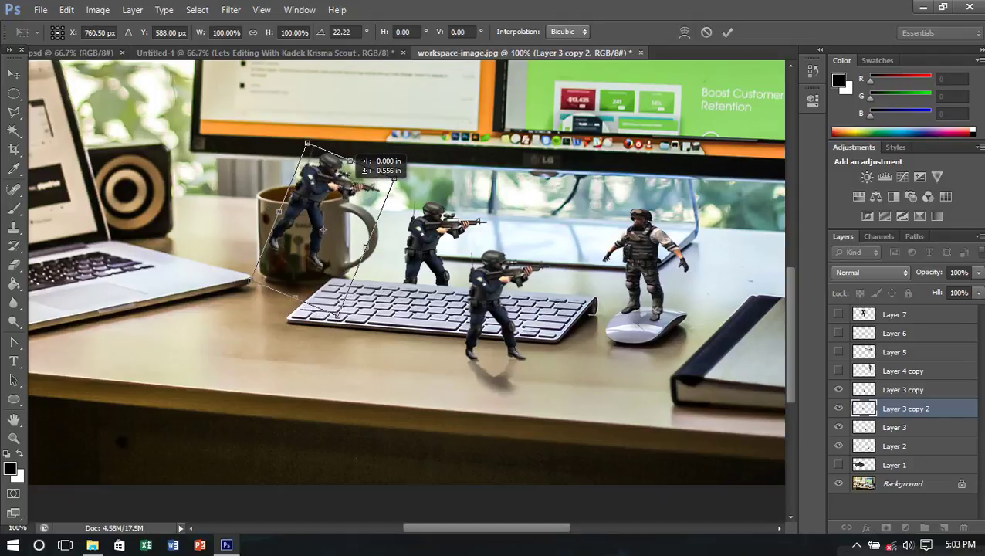
key(Return)
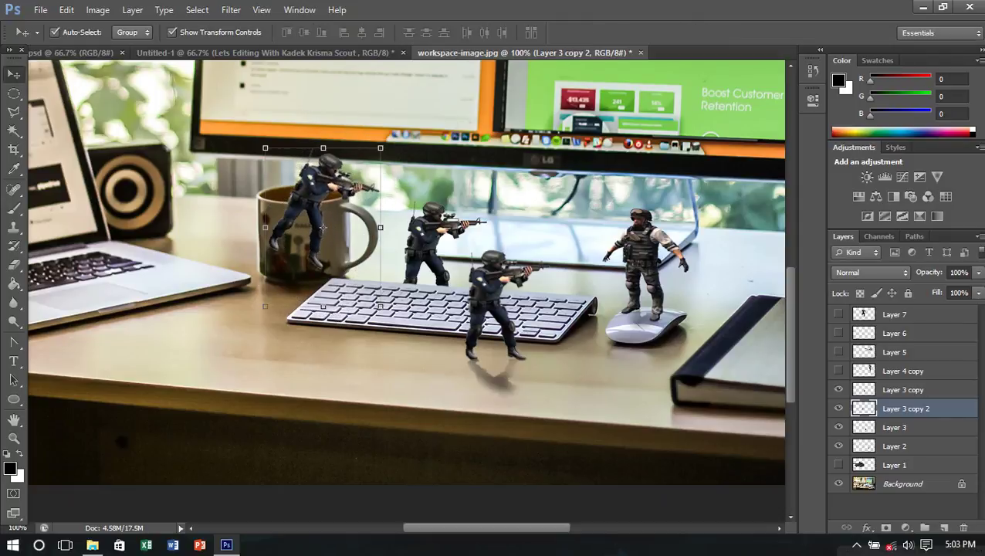
Step: Erase everything of the mug soldier below and along the mug rim
scroll(323, 228, up, 1)
scroll(388, 104, up, 1)
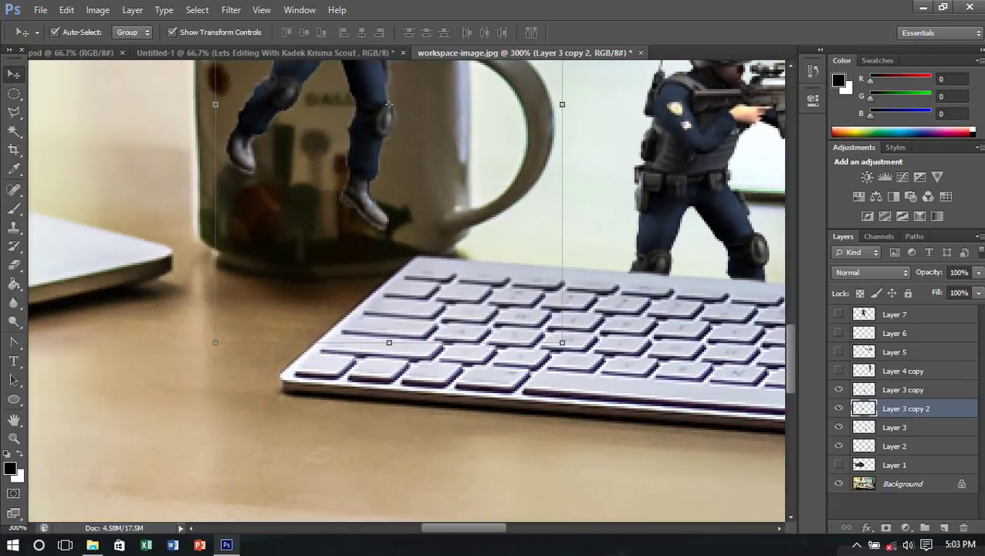
drag(388, 105, 389, 312)
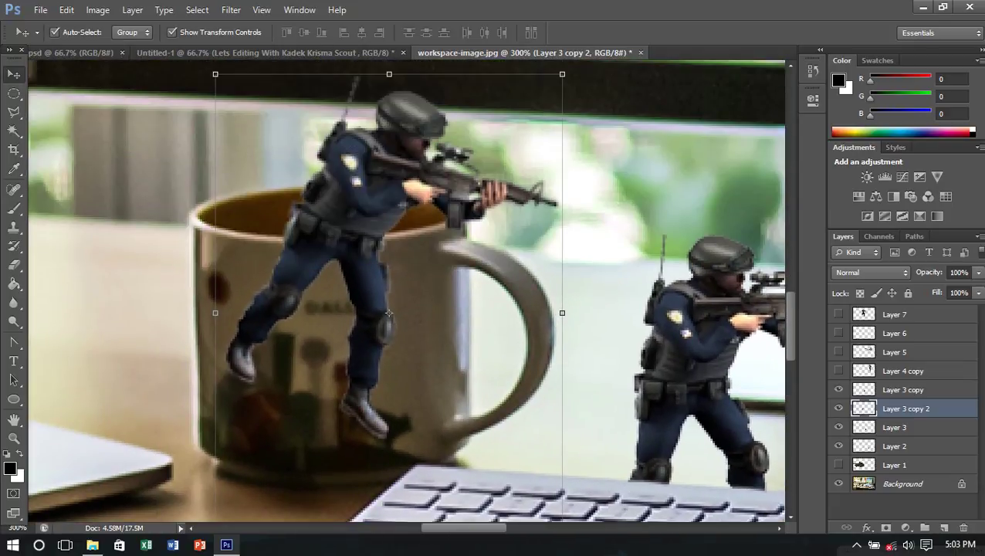
key(e)
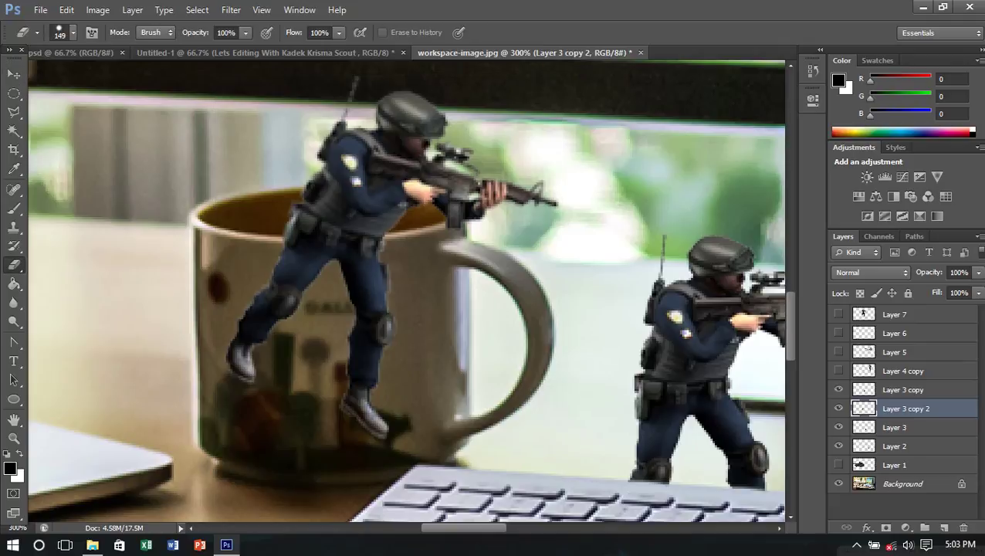
drag(239, 363, 363, 402)
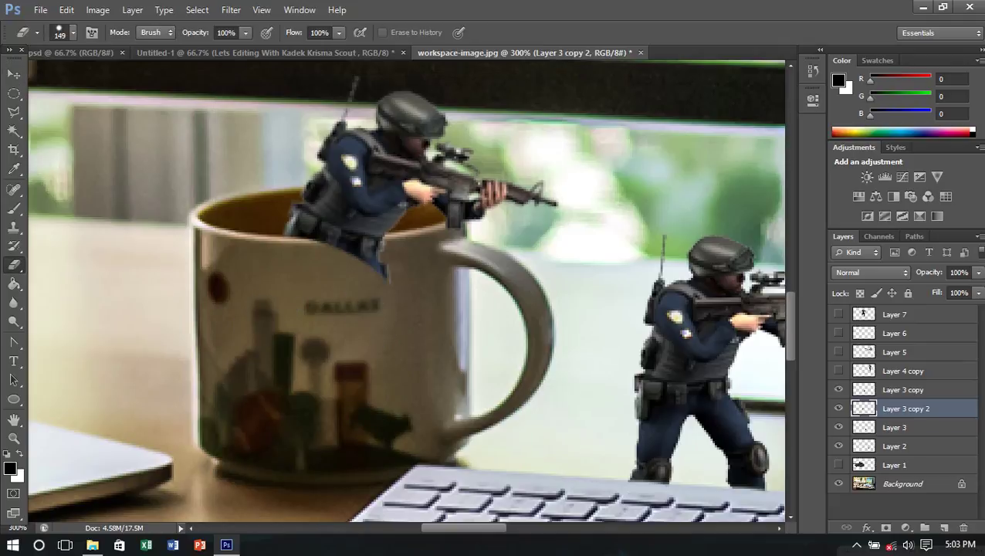
drag(316, 249, 382, 270)
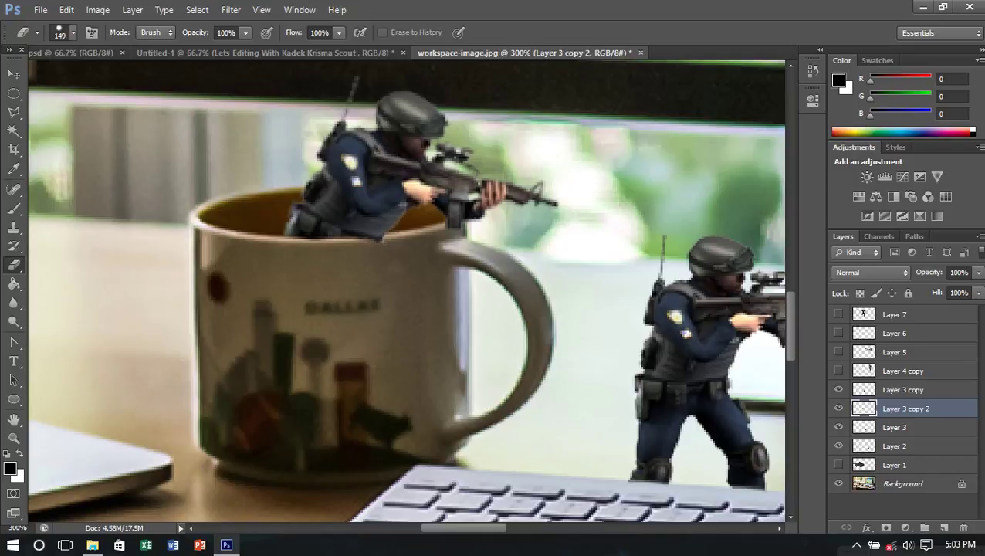
drag(347, 237, 384, 239)
drag(299, 237, 332, 238)
key(ctrl+minus)
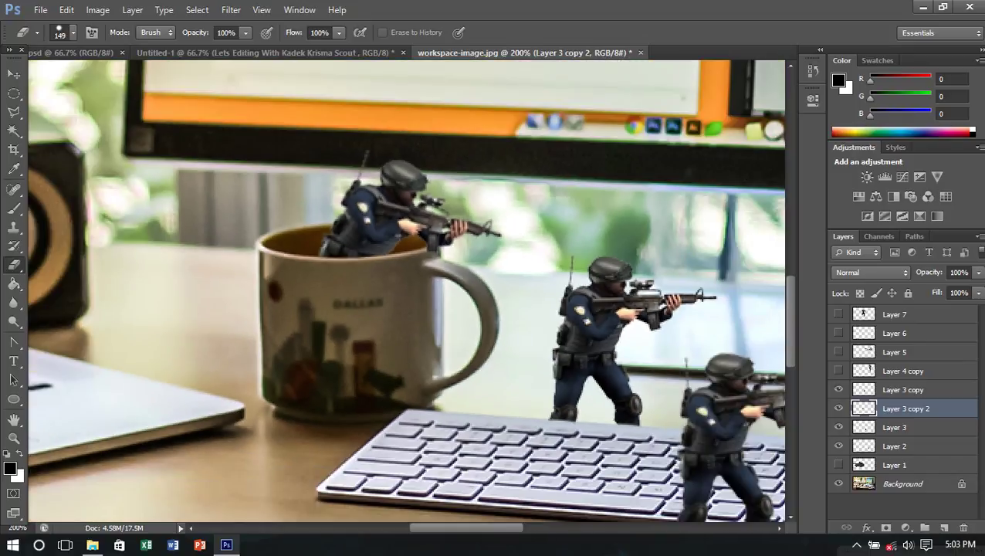
key(ctrl+minus)
key(ctrl+minus)
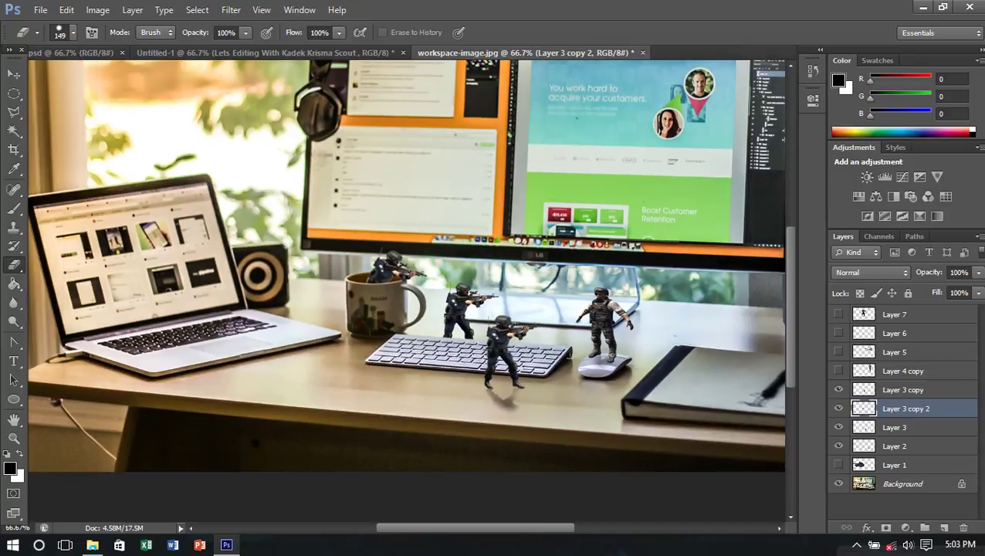
Step: Preview the fighter jet and monitor hand layers, then show Layer 7's large soldier
key(v)
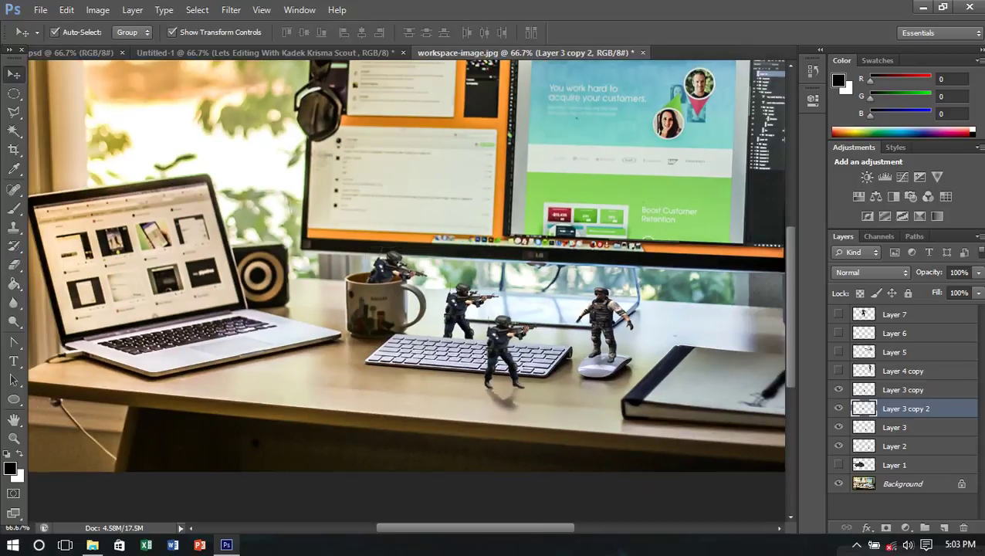
click(903, 506)
scroll(407, 265, right, 3)
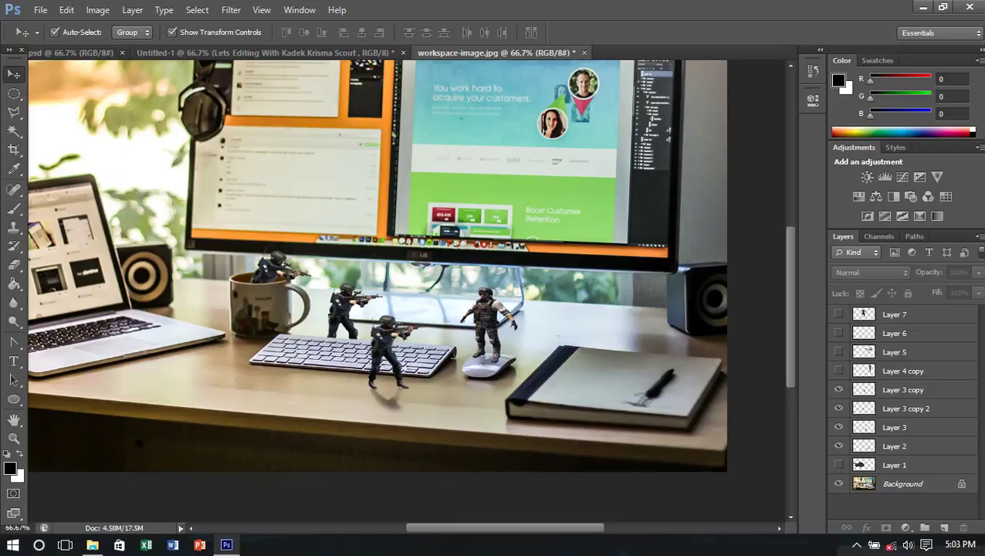
click(839, 351)
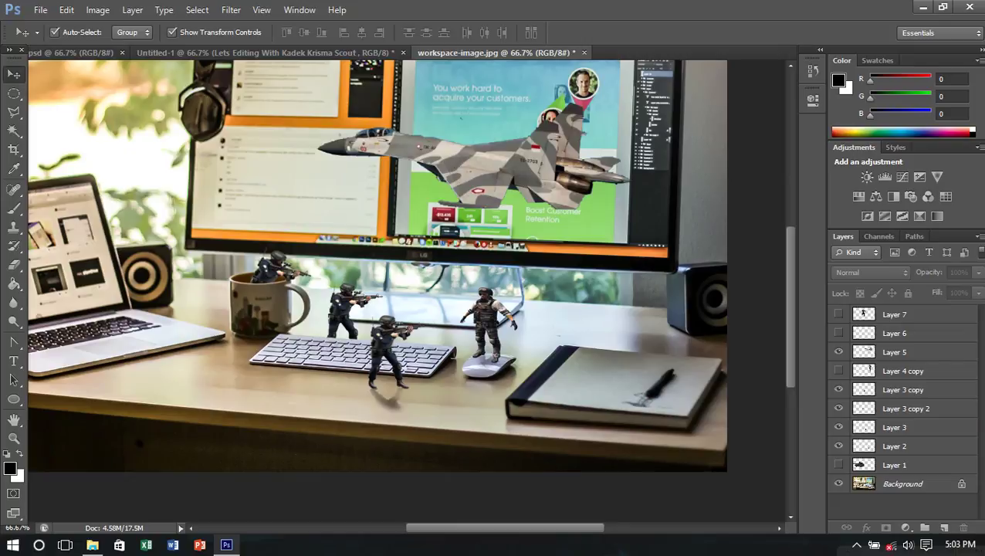
click(838, 351)
click(838, 333)
click(839, 333)
click(839, 315)
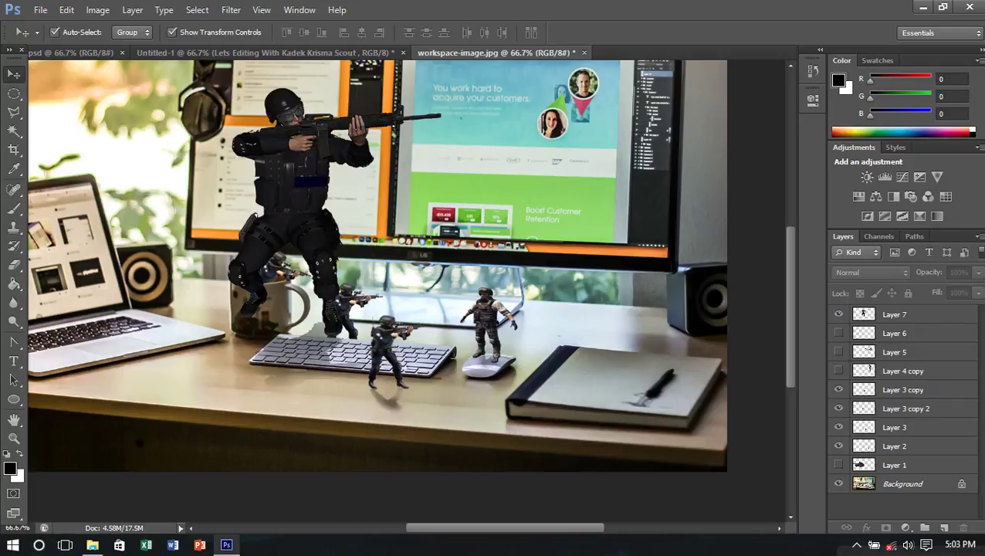
Step: Flip Layer 7's soldier horizontally over the notebook, duplicate it twice and hide the top copy
click(894, 315)
drag(335, 238, 630, 386)
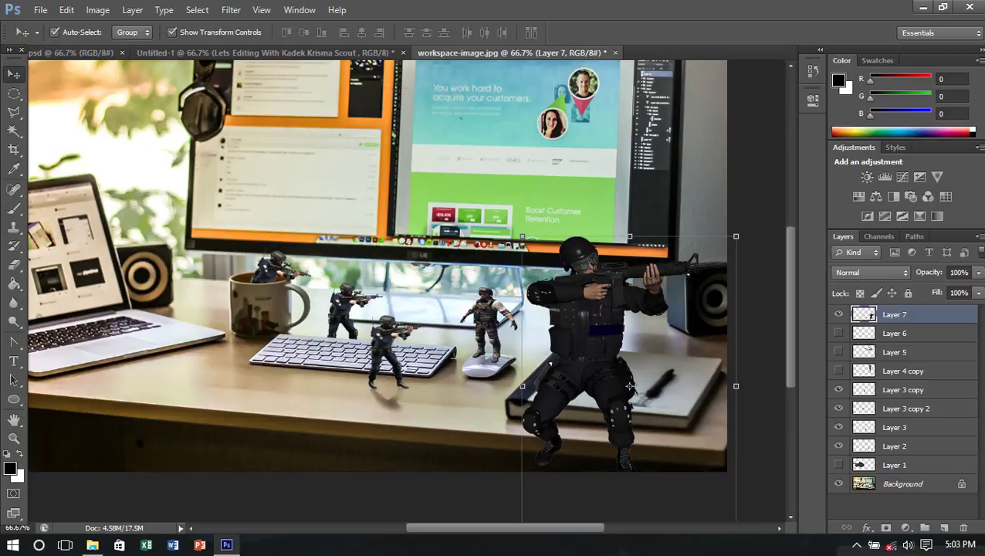
key(ctrl+t)
right_click(523, 245)
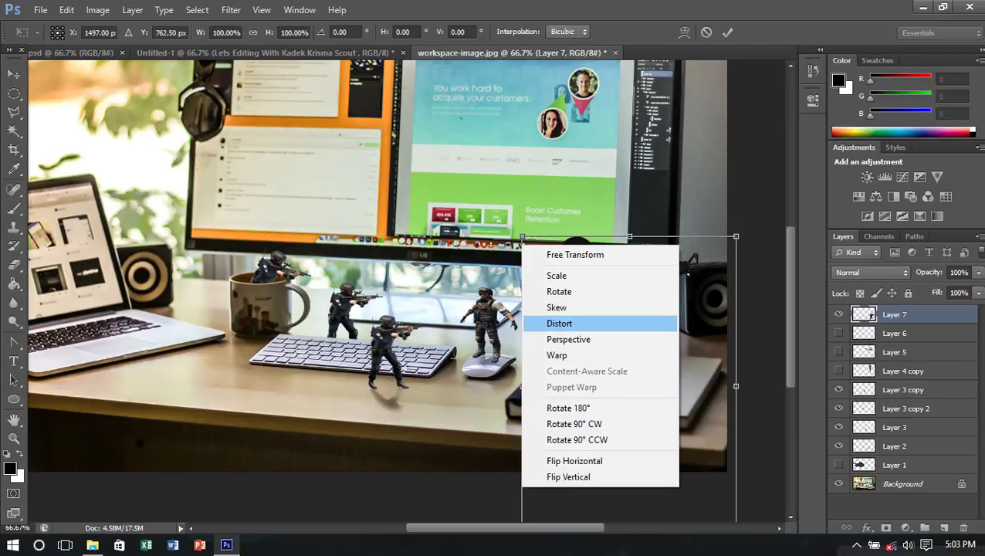
click(574, 460)
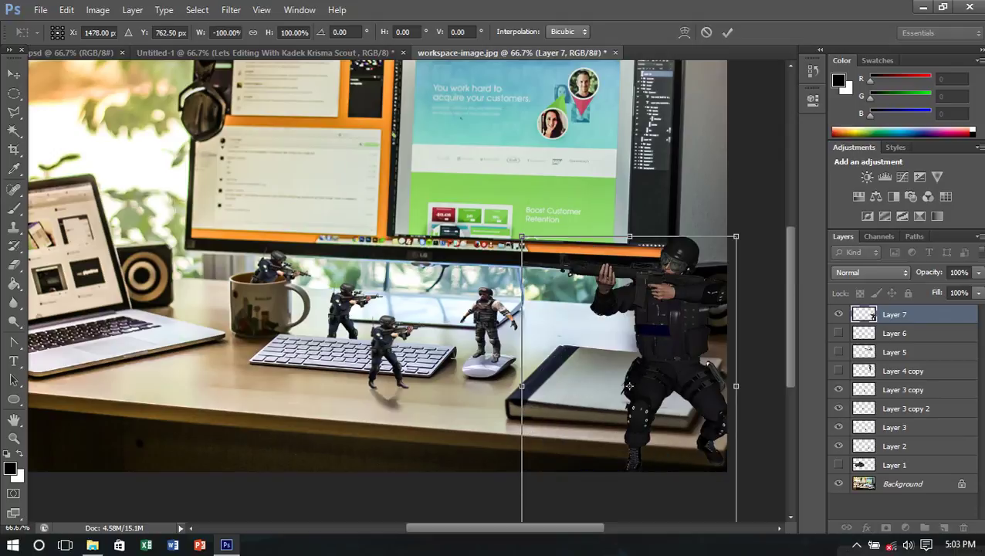
drag(629, 386, 557, 364)
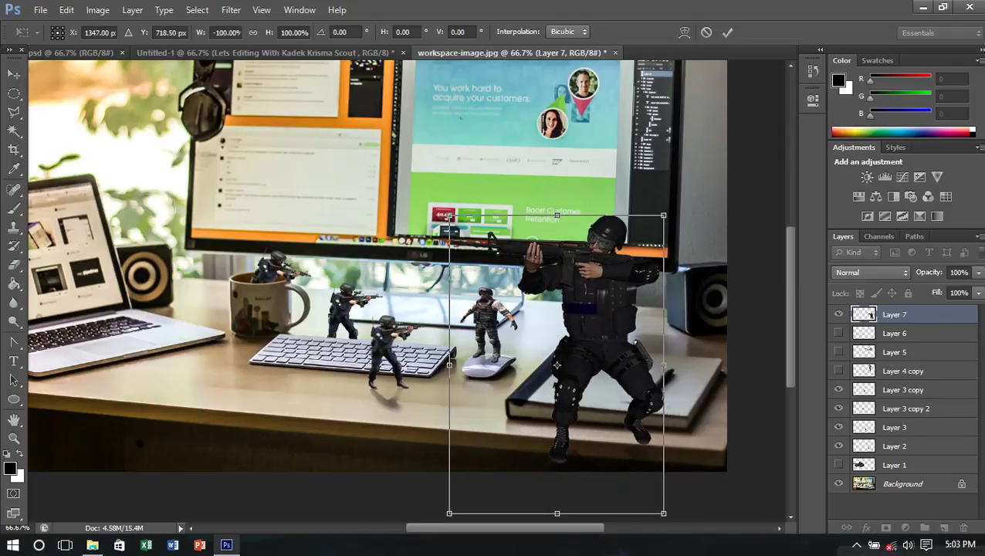
key(Return)
key(ctrl+j)
key(ctrl+j)
click(838, 315)
Step: Hide Layer 7 copy and shrink Layer 7's soldier onto the notebook's back edge
click(839, 333)
key(ctrl+plus)
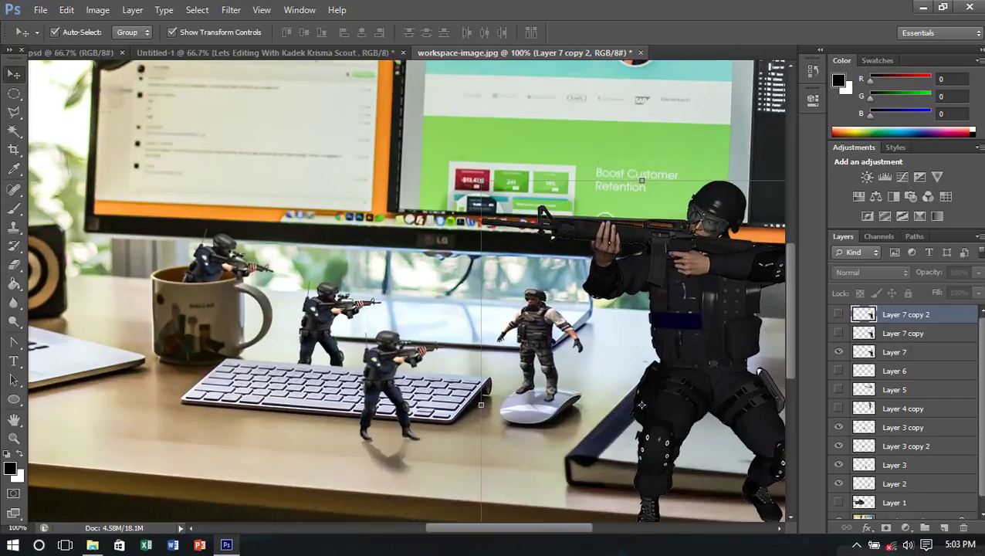
scroll(407, 293, right, 3)
drag(468, 299, 483, 320)
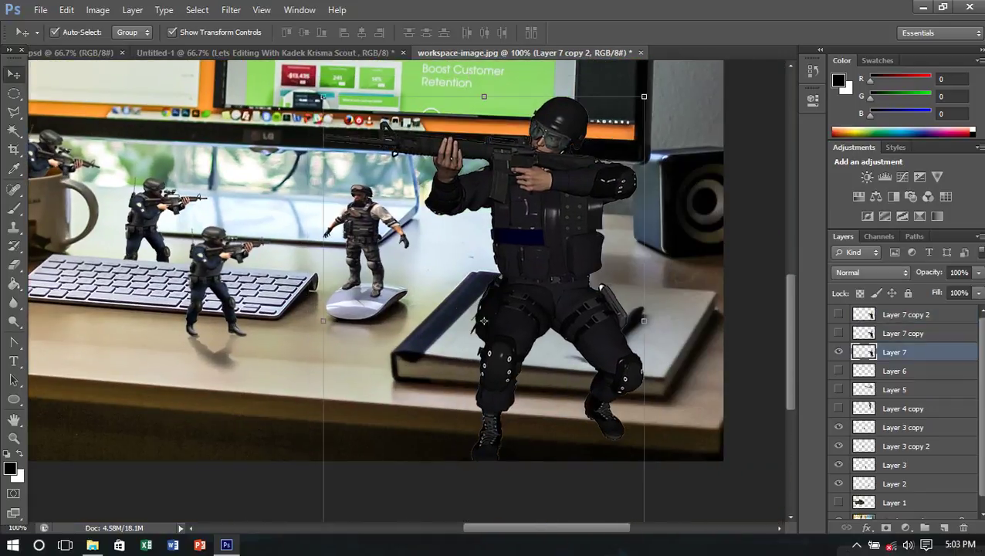
mouse_move(323, 96)
mouse_down()
mouse_move(451, 220)
mouse_move(535, 275)
mouse_move(557, 326)
mouse_move(530, 333)
mouse_move(549, 340)
mouse_up()
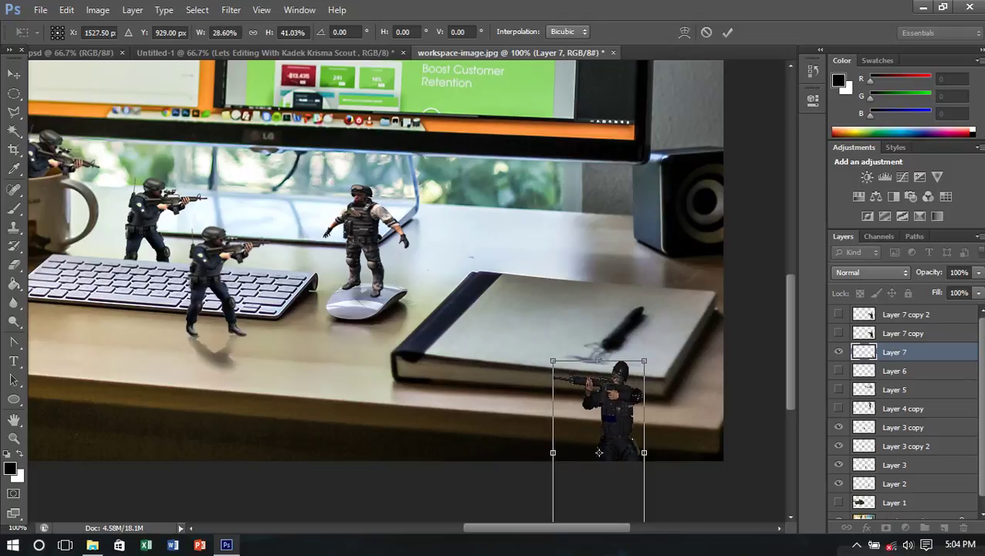
drag(625, 386, 556, 231)
drag(528, 276, 514, 299)
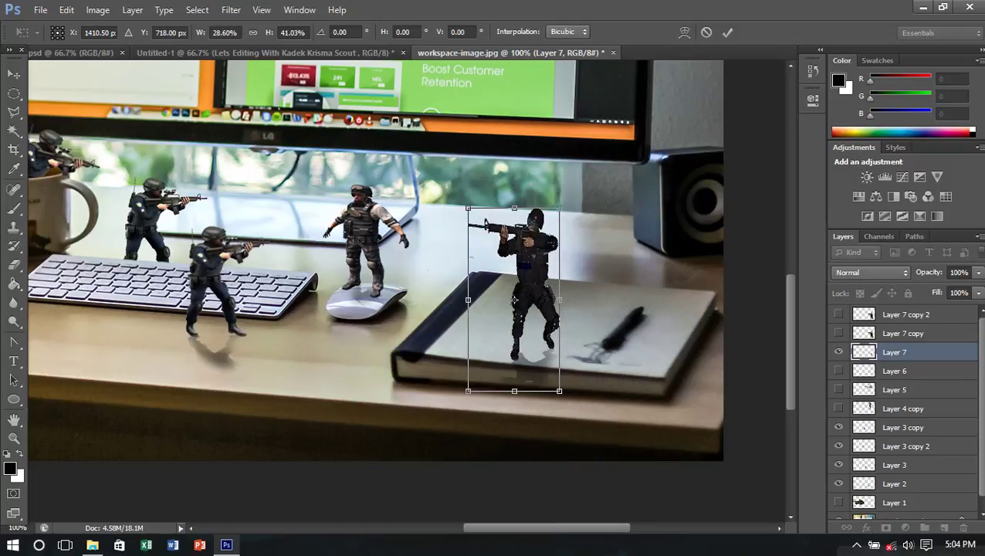
drag(514, 208, 493, 261)
mouse_move(530, 294)
mouse_down()
mouse_move(510, 248)
mouse_move(522, 239)
mouse_up()
key(Return)
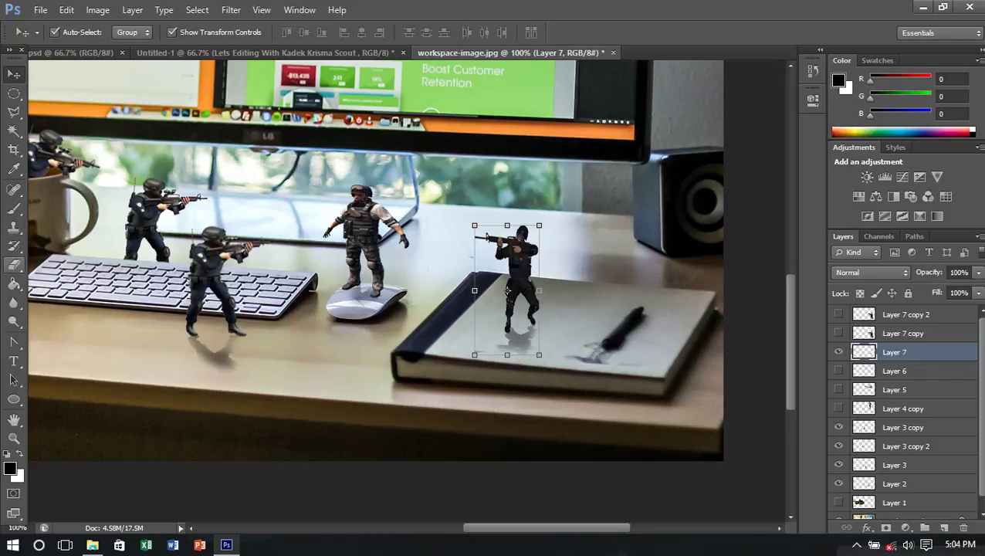
Step: Erase the small soldier's lower body and widen him slightly
click(14, 265)
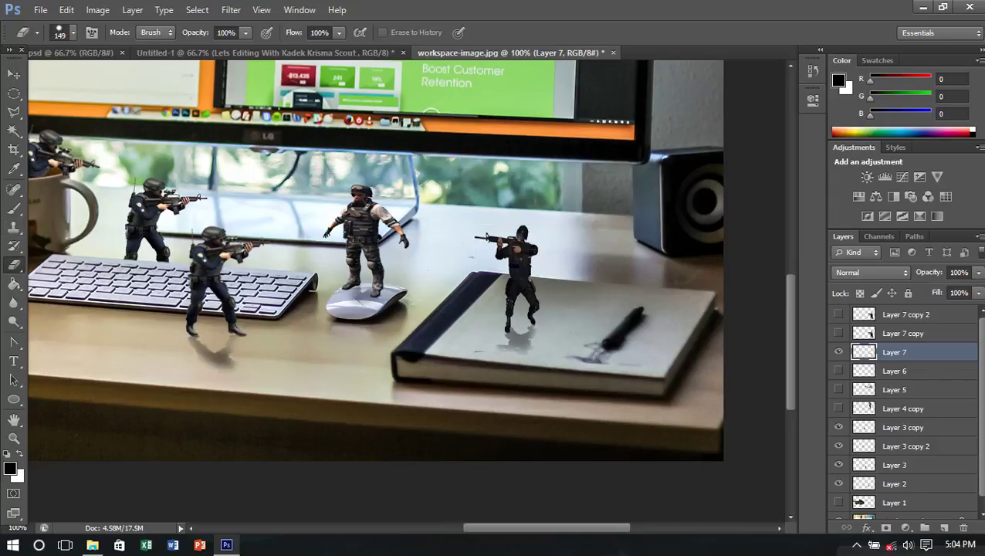
drag(498, 332, 536, 334)
click(523, 276)
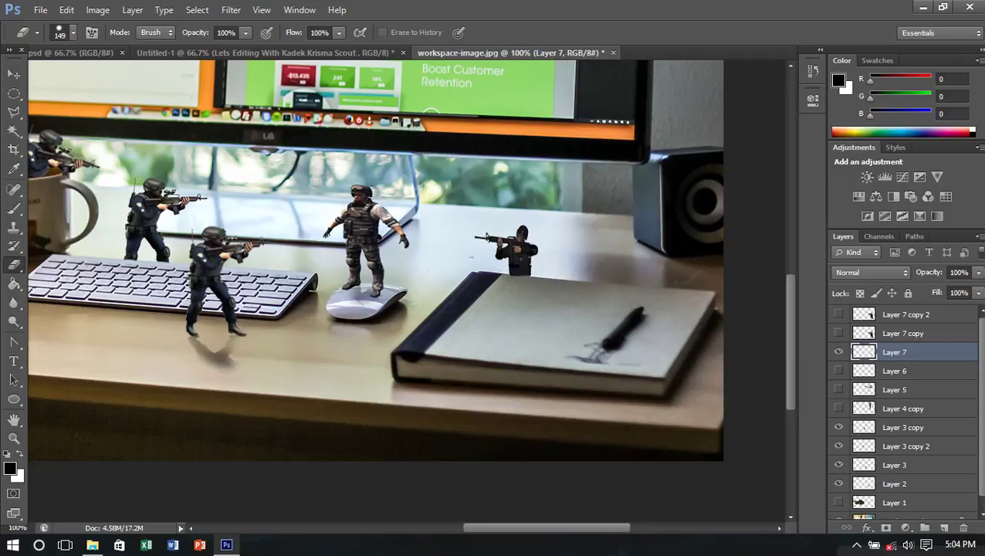
click(14, 73)
drag(474, 251, 468, 251)
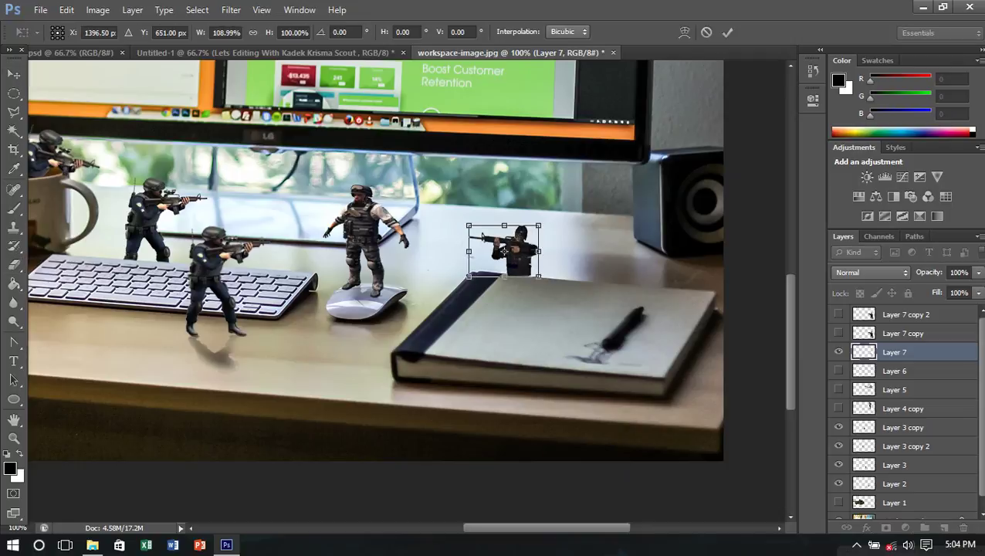
key(Return)
Step: Show the large Layer 7 copy soldier and move him to the desk centre
key(ctrl+minus)
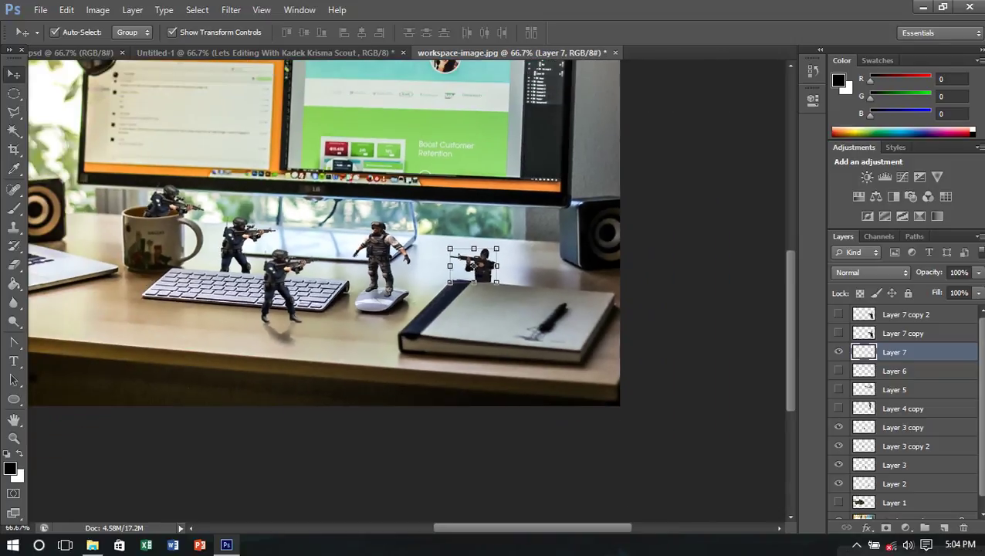
click(470, 264)
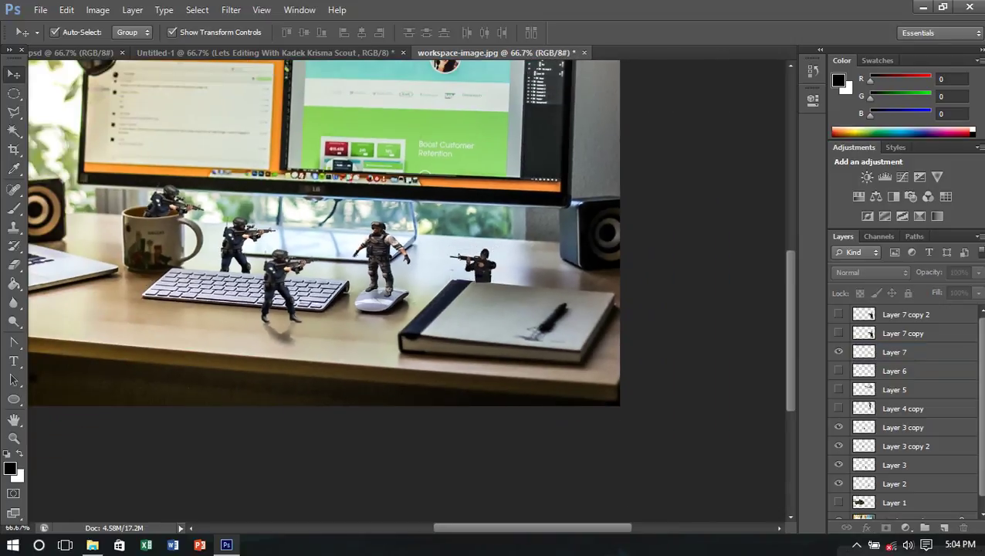
click(839, 371)
click(839, 370)
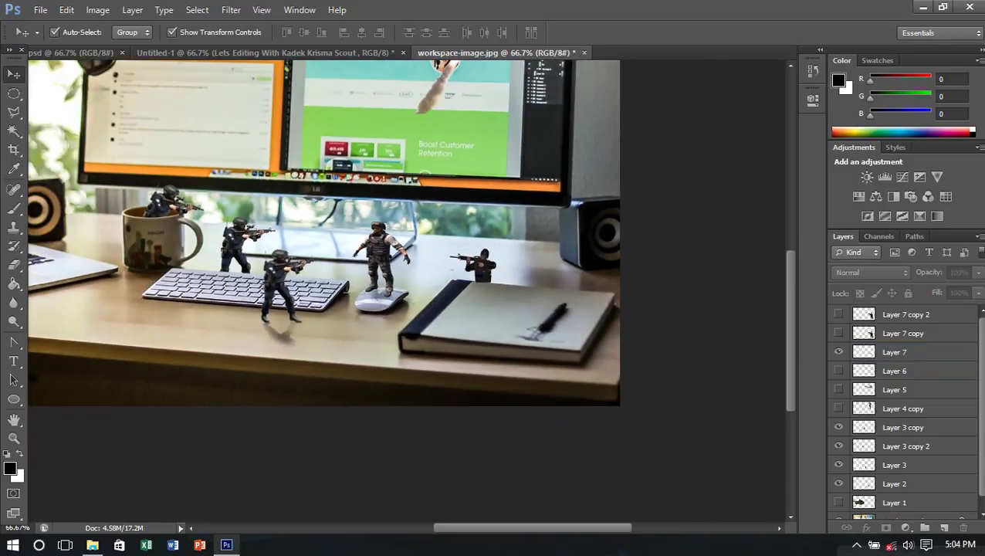
key(ctrl+minus)
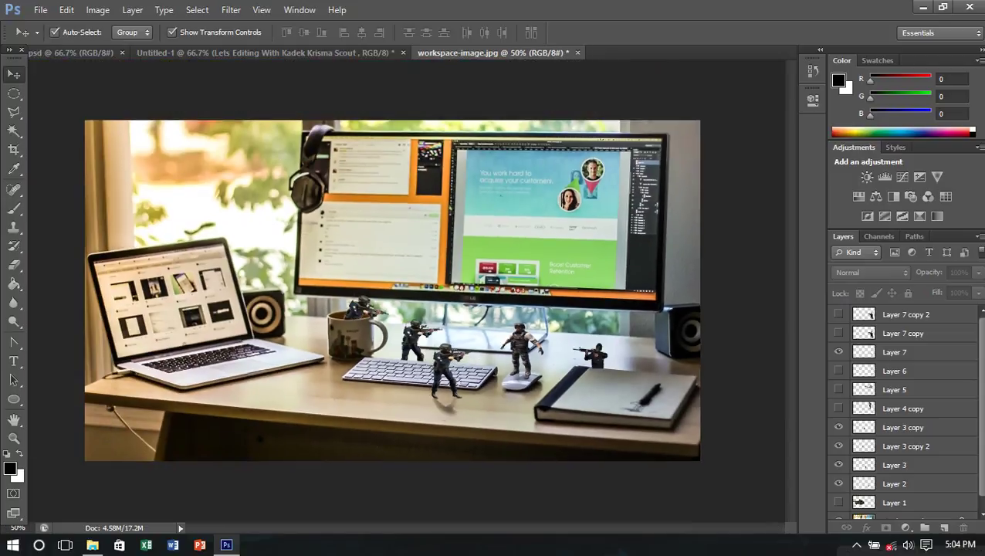
key(ctrl+plus)
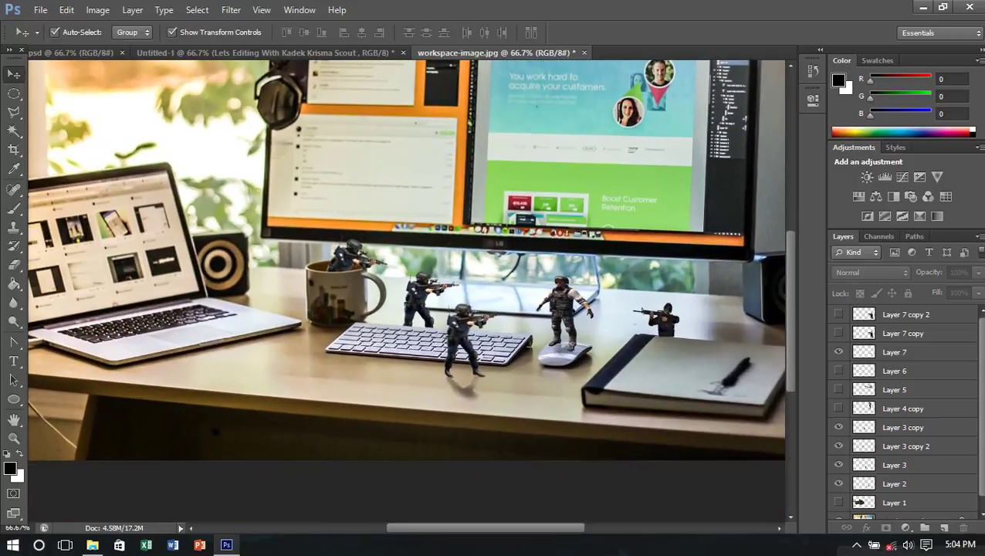
click(839, 333)
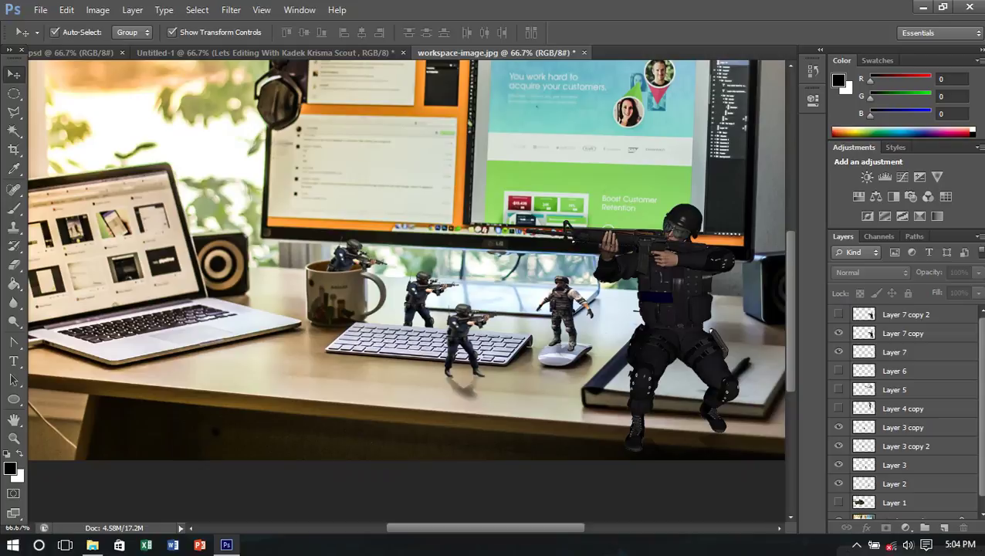
drag(631, 352, 550, 413)
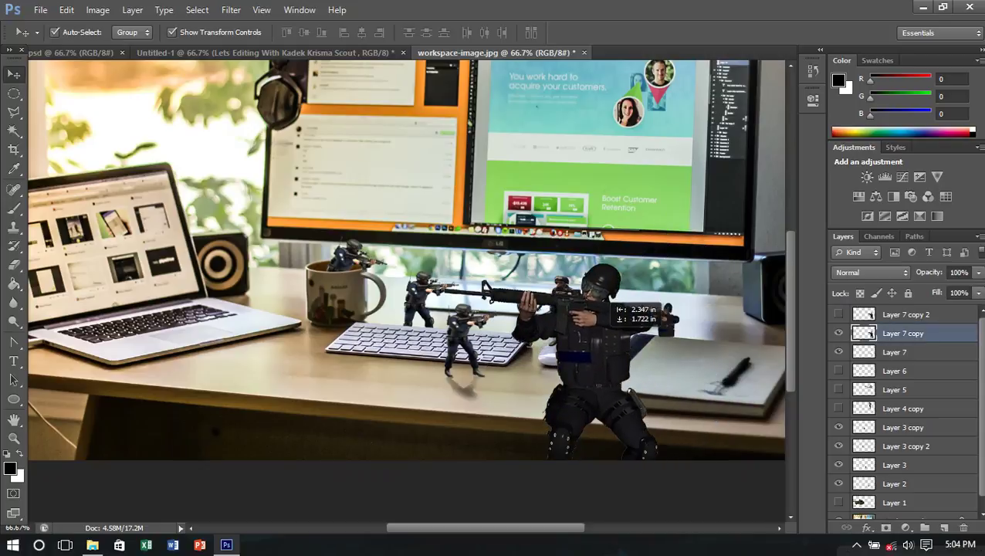
Step: Rotate, squash and shrink the soldier copy, and move it onto the notebook
key(ctrl+t)
drag(550, 415, 520, 406)
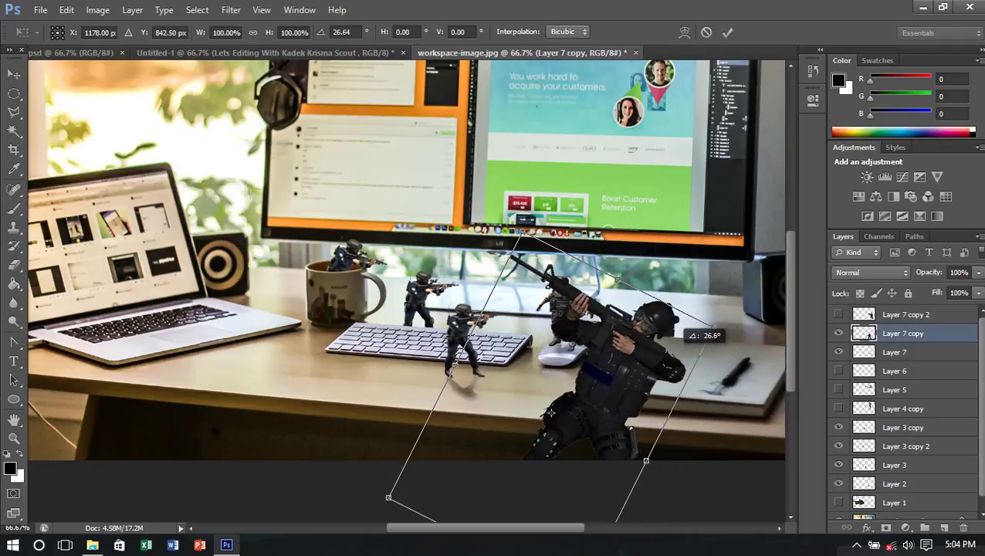
drag(612, 276, 567, 374)
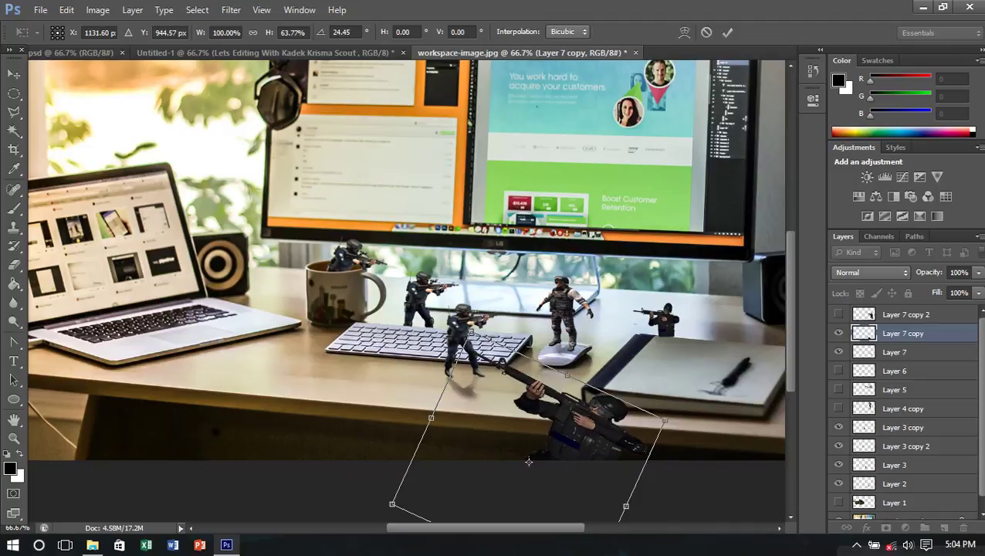
drag(544, 427, 599, 331)
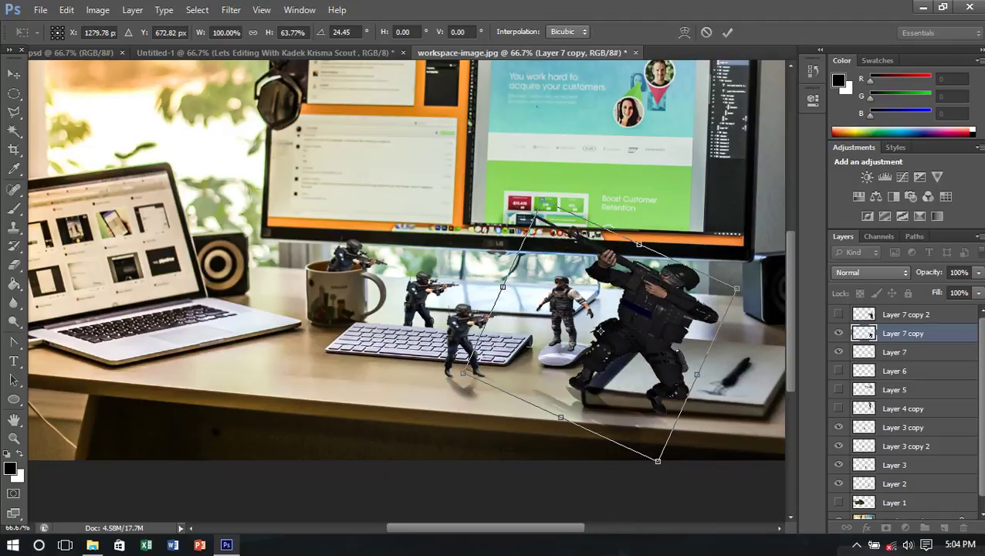
drag(533, 220, 633, 338)
drag(645, 400, 613, 328)
Step: At 200% zoom, stand the soldier upright, shrink it to about 26% by 21%, and switch to Warp
key(ctrl+plus)
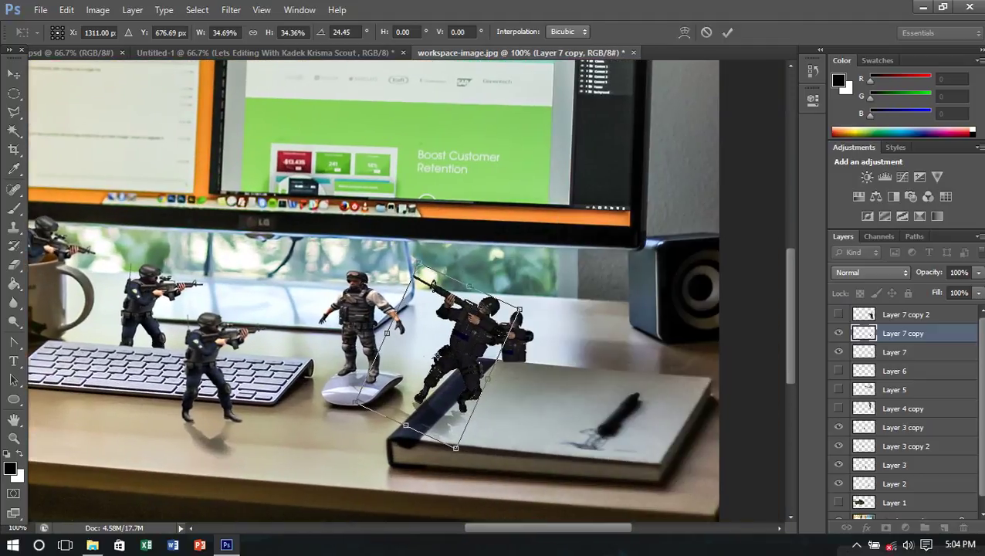
scroll(373, 290, down, 2)
key(ctrl+plus)
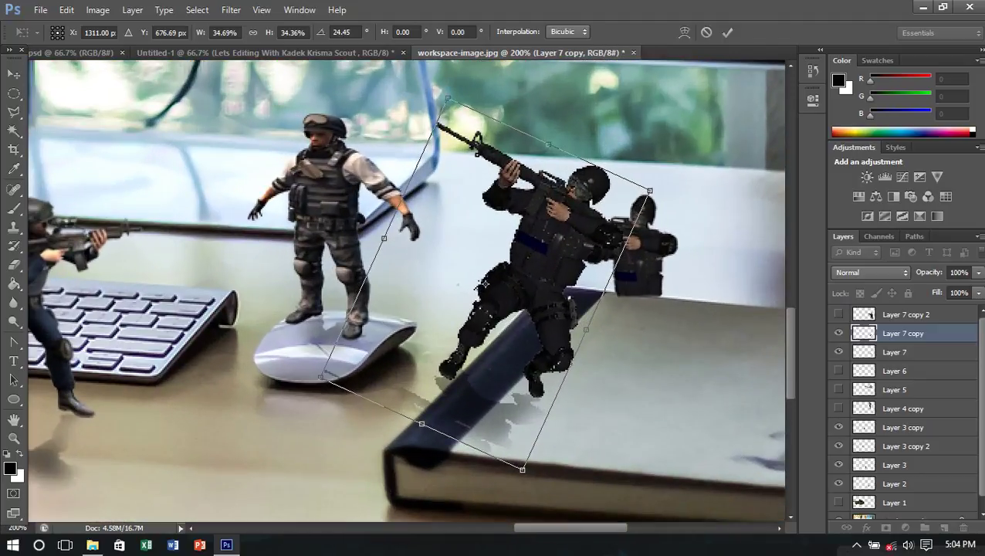
drag(485, 284, 523, 290)
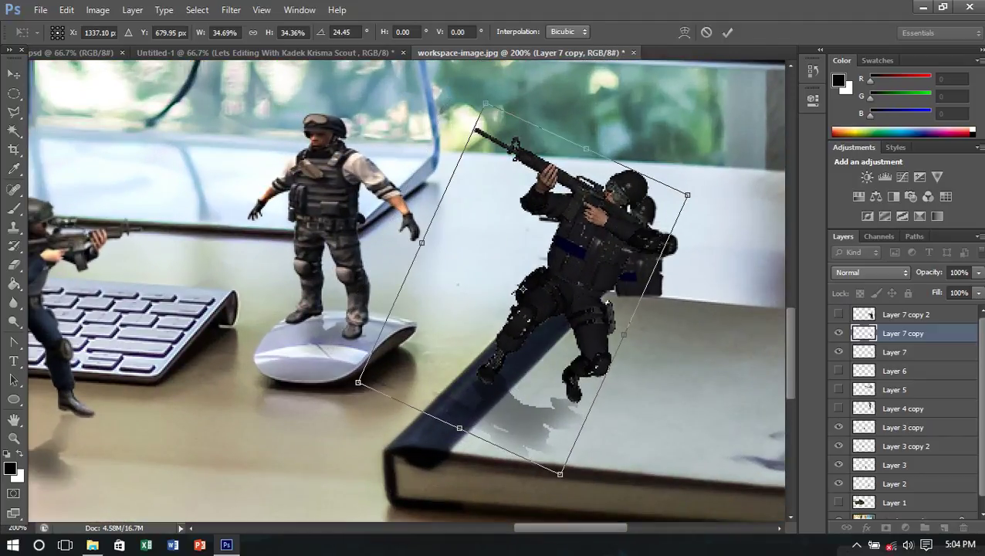
drag(581, 476, 652, 435)
drag(611, 273, 676, 306)
drag(456, 152, 509, 268)
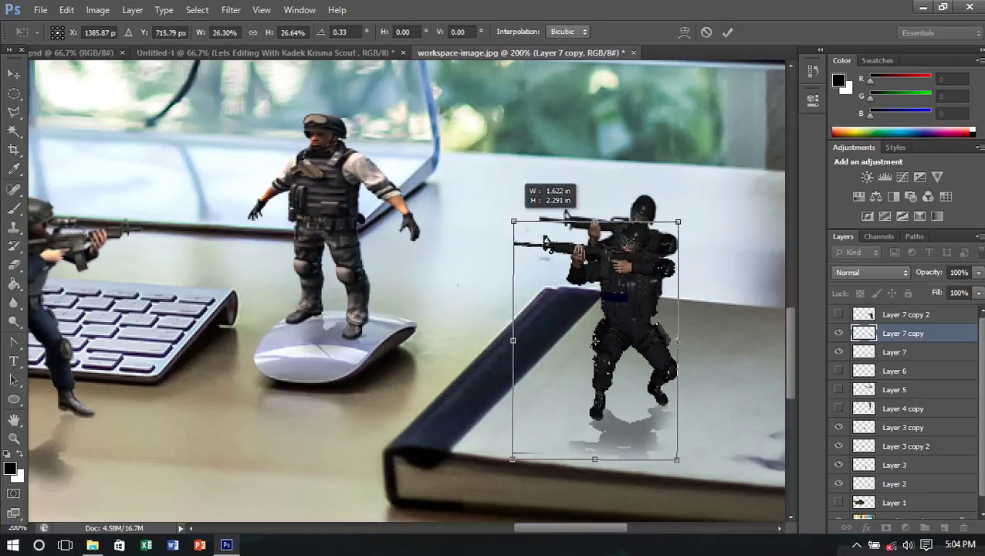
drag(658, 323, 626, 301)
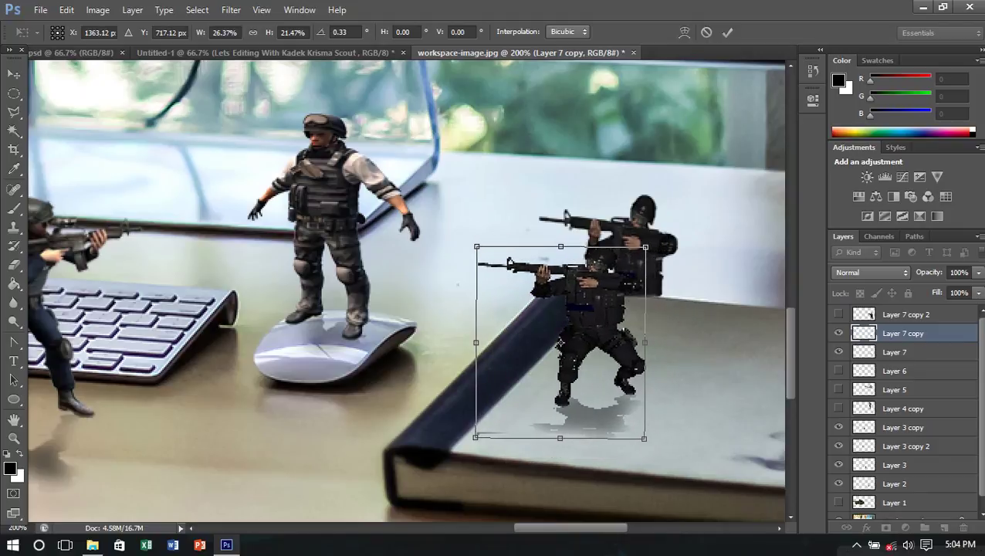
click(684, 32)
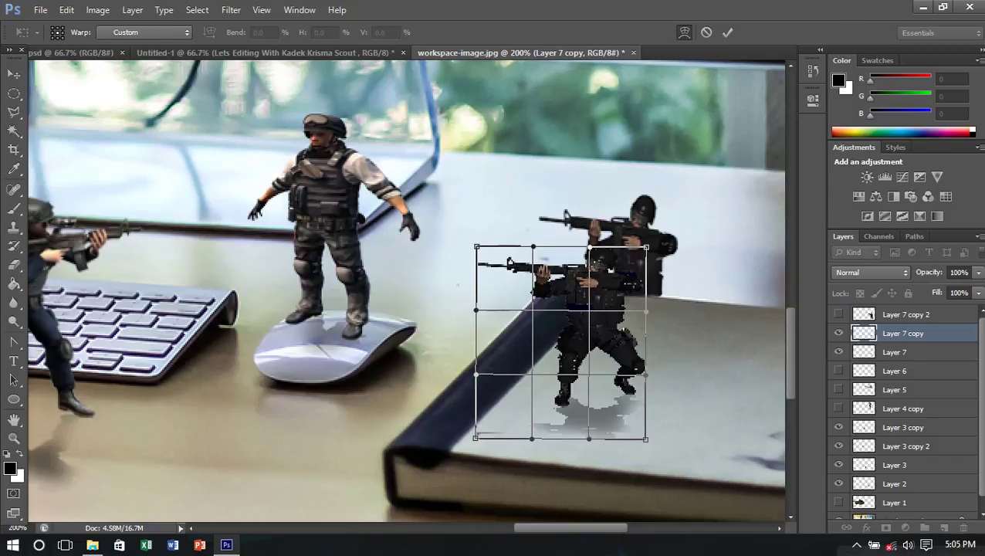
Step: Warp the small soldier's top corners and right side to fit the notebook, then apply the warp
drag(477, 247, 479, 222)
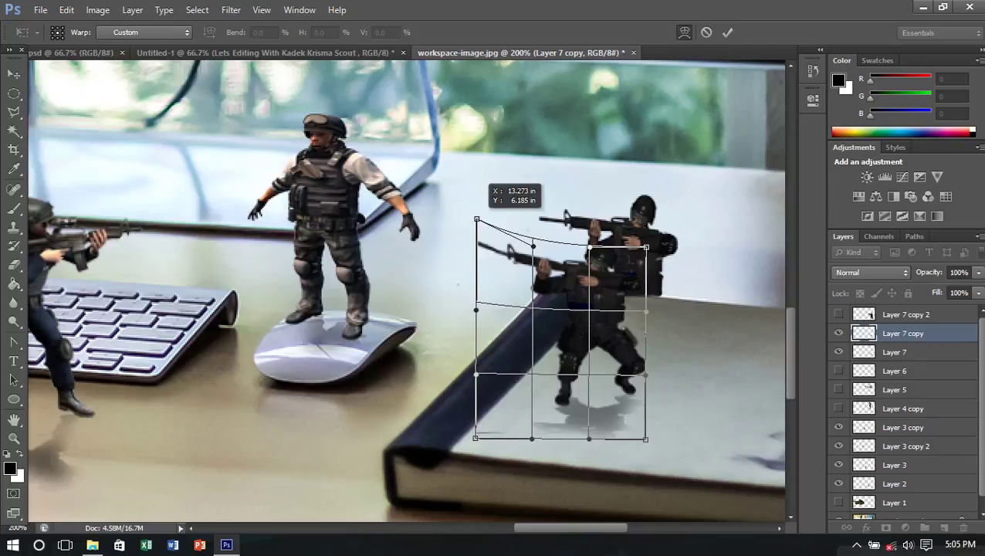
drag(533, 247, 525, 228)
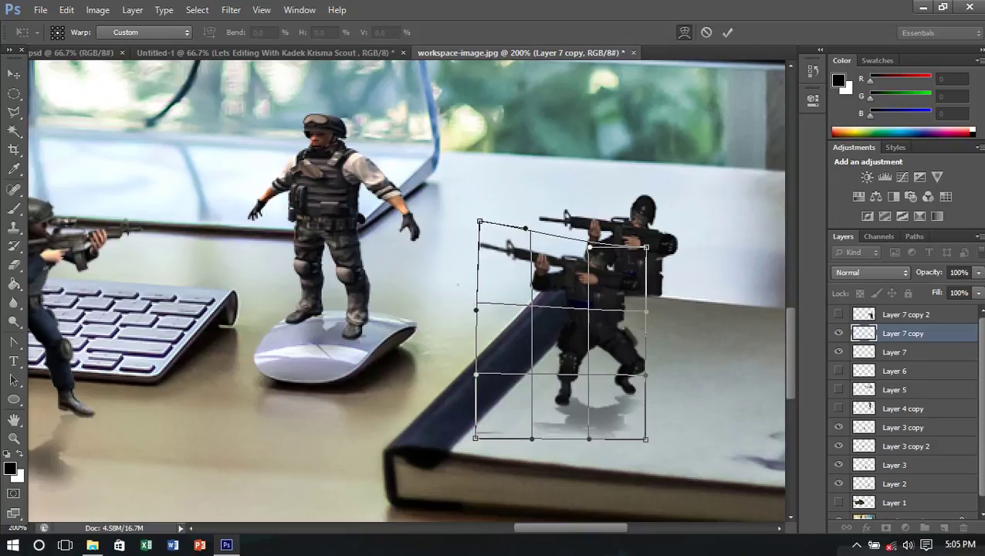
drag(589, 247, 588, 281)
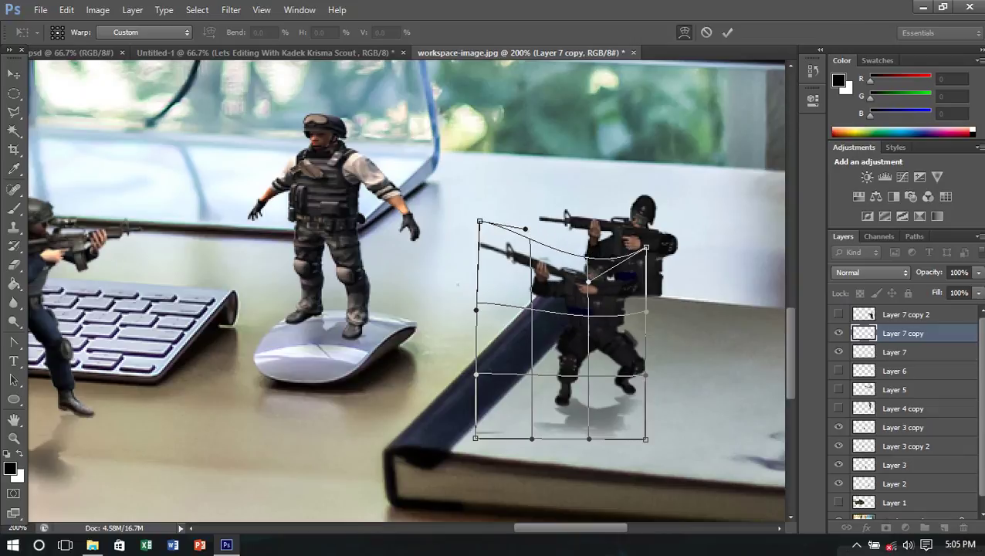
drag(646, 312, 631, 360)
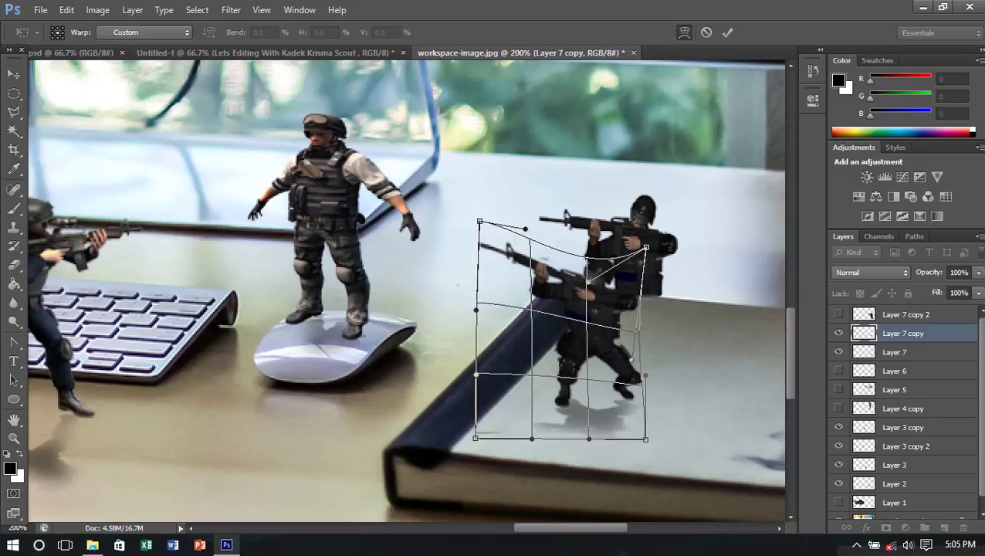
drag(645, 247, 647, 242)
mouse_move(479, 221)
mouse_down()
mouse_move(478, 234)
mouse_move(526, 246)
mouse_up()
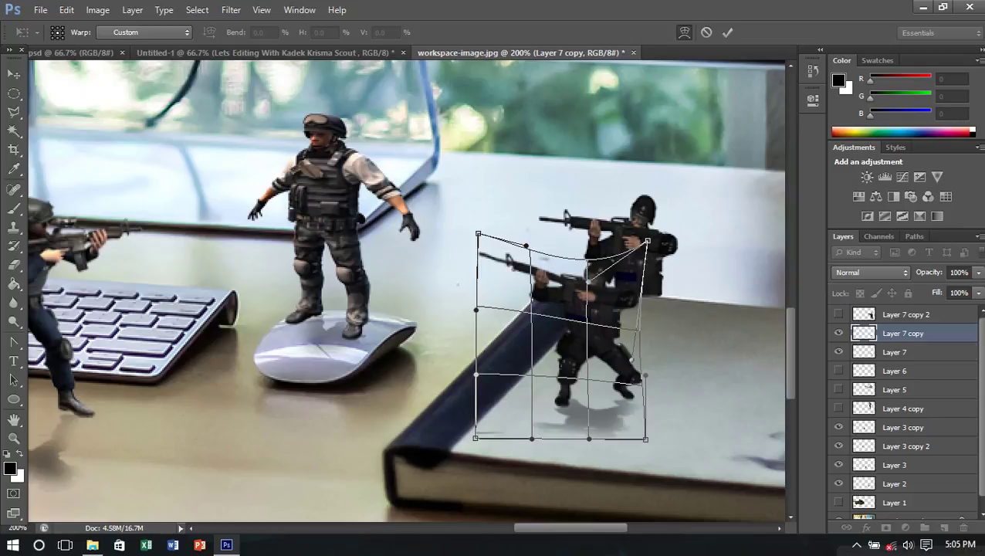
drag(478, 233, 491, 242)
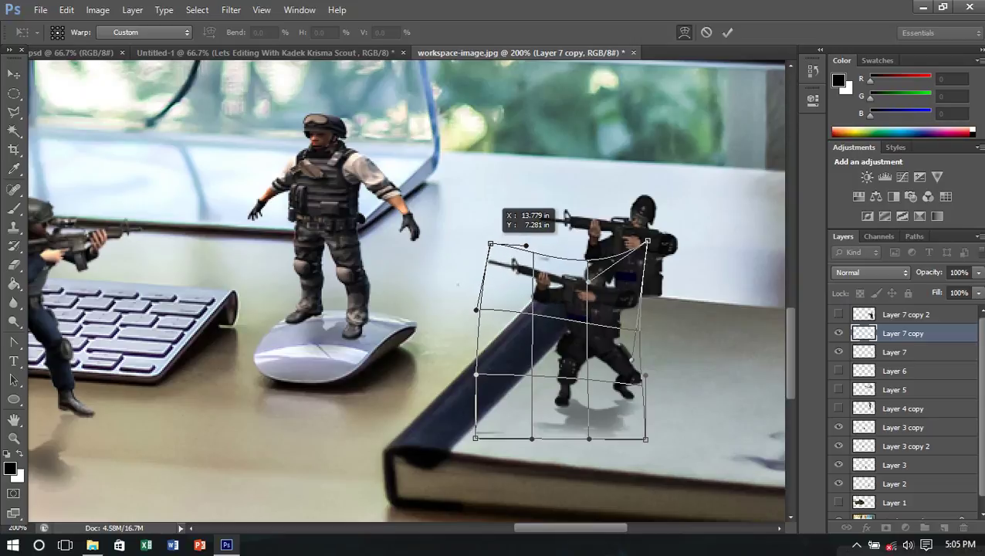
key(v)
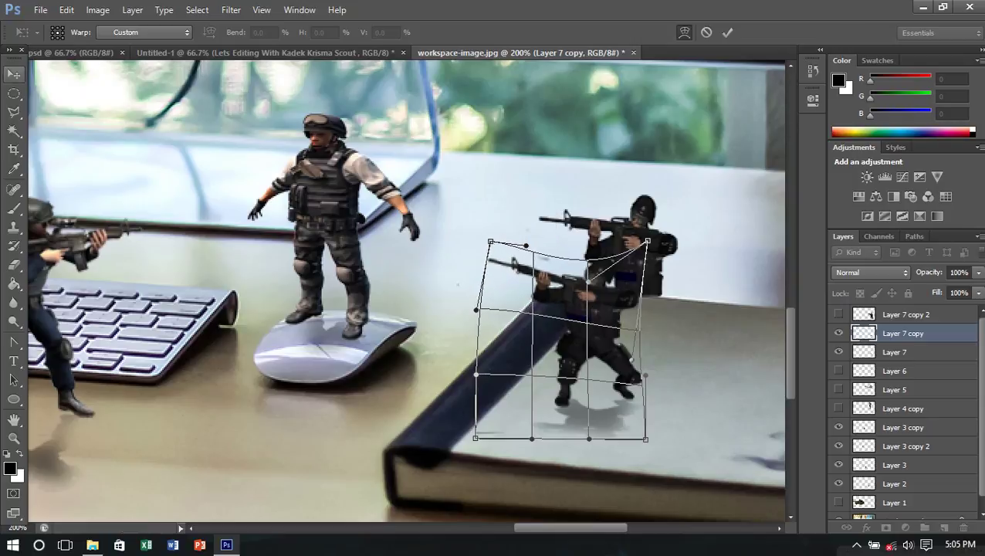
click(427, 215)
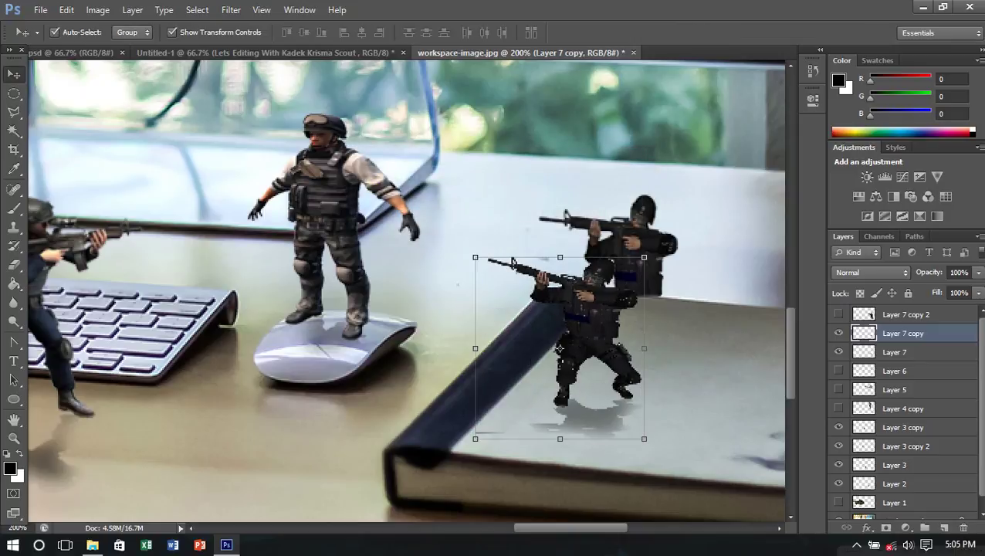
Step: Show the fighter jet on Layer 5, then shrink, tilt and move it over the window
key(ctrl+minus)
key(ctrl+minus)
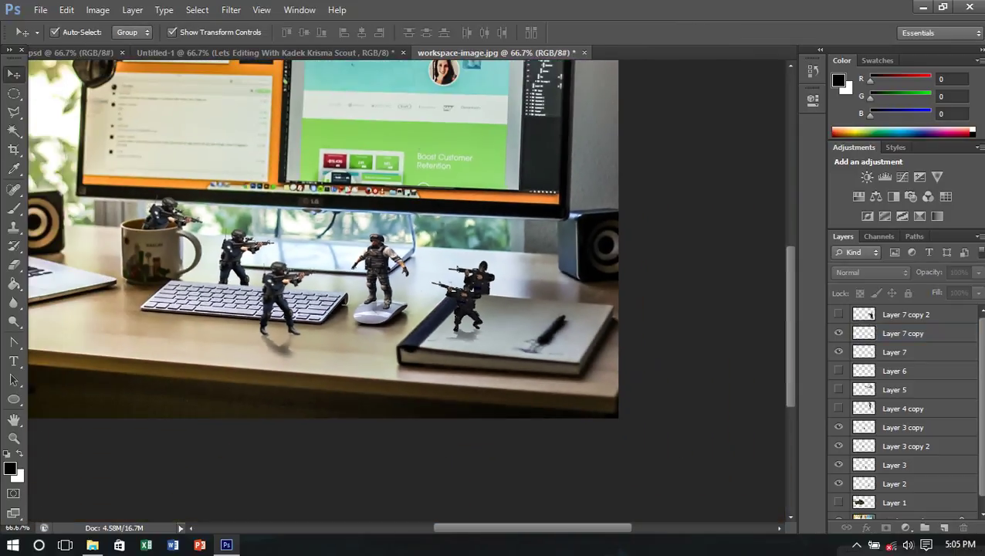
scroll(363, 239, left, 3)
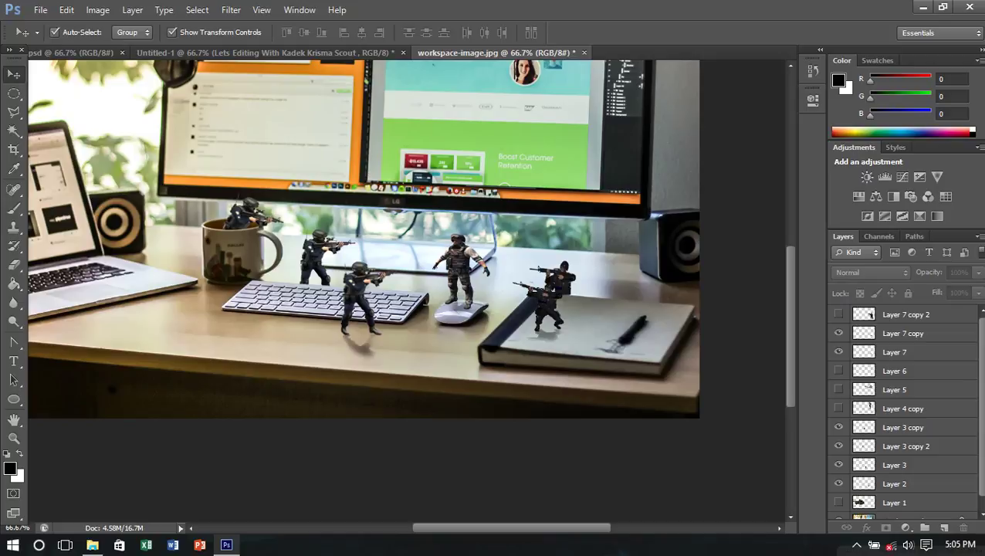
click(838, 389)
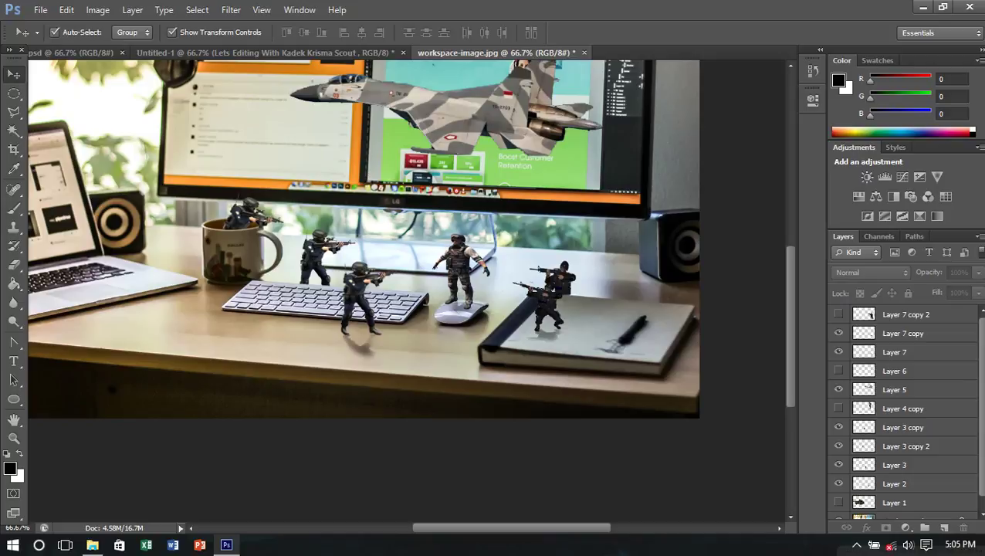
click(894, 390)
key(ctrl+minus)
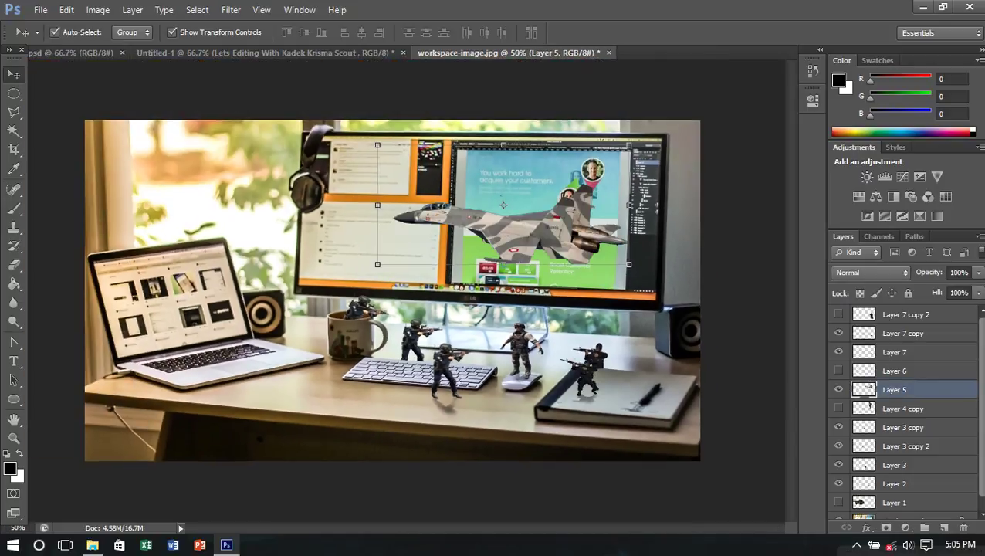
drag(630, 264, 499, 207)
mouse_move(438, 177)
mouse_down()
mouse_move(602, 207)
mouse_move(603, 271)
mouse_move(606, 153)
mouse_up()
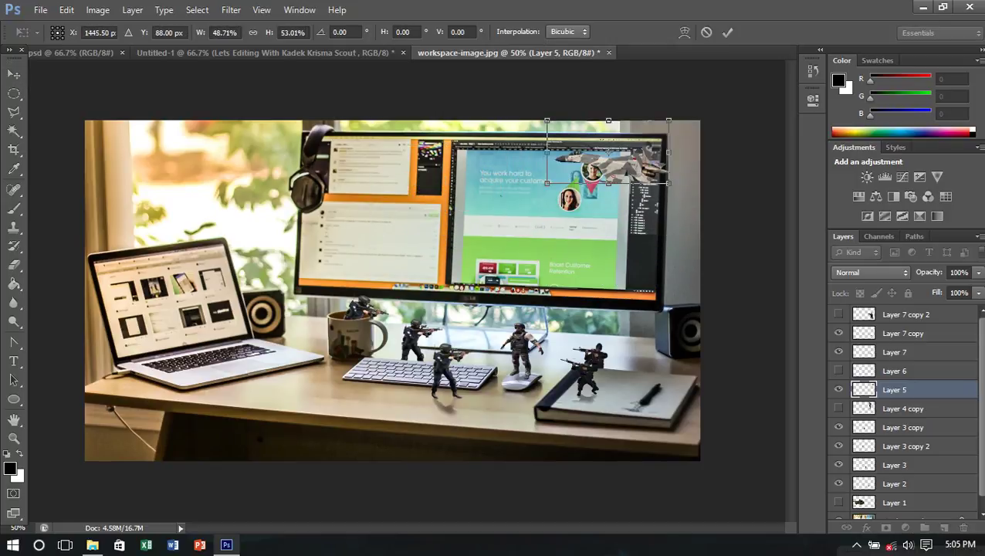
mouse_move(683, 139)
mouse_down()
mouse_move(675, 108)
mouse_move(691, 126)
mouse_move(356, 124)
mouse_move(260, 191)
mouse_move(213, 161)
mouse_up()
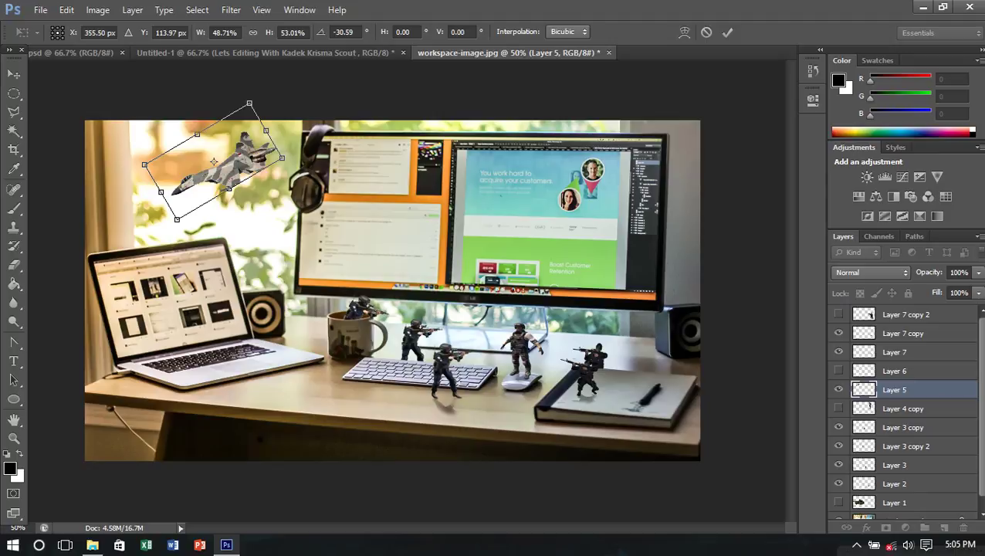
Step: Flip the jet horizontally, fine-tune its angle, size and position, commit, and show Layer 6
right_click(172, 216)
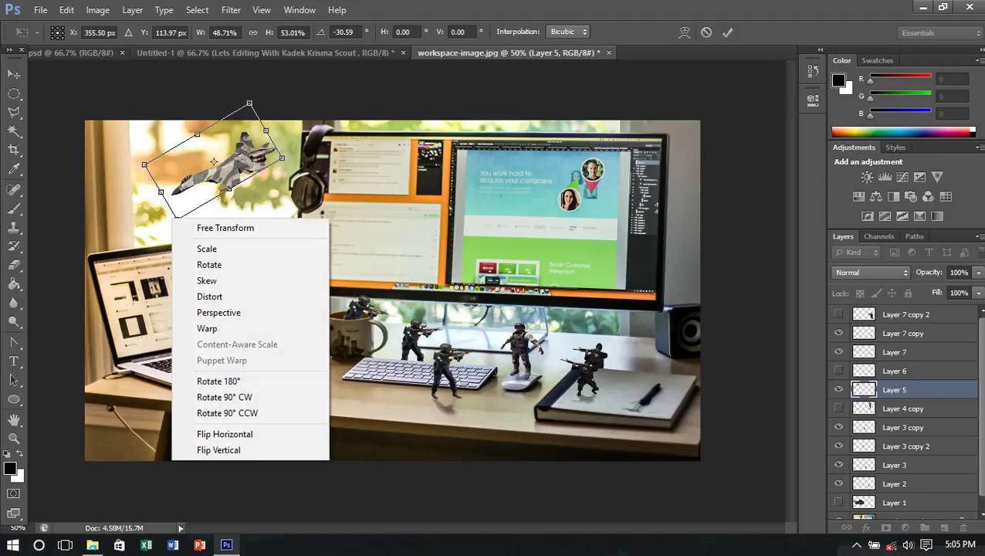
click(200, 433)
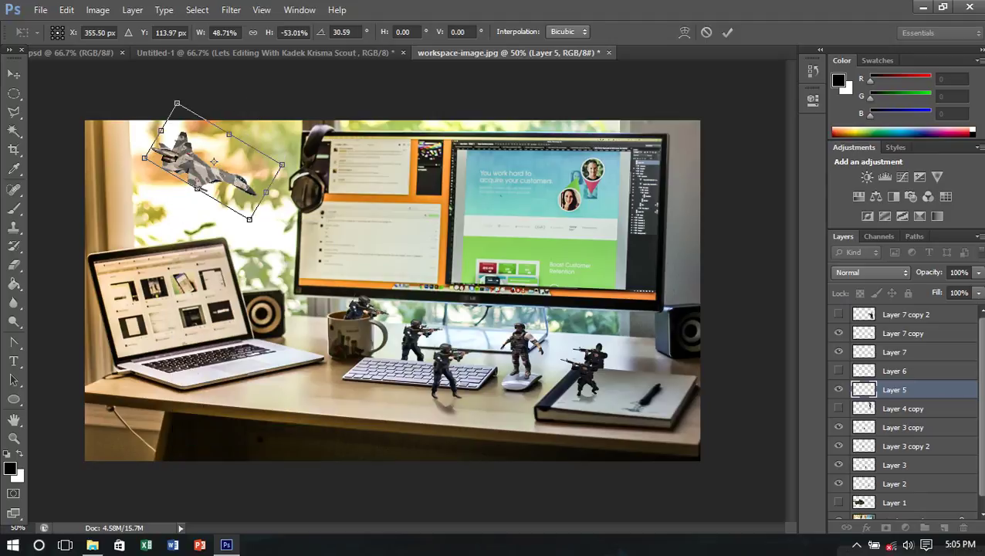
drag(213, 161, 197, 179)
mouse_move(278, 185)
mouse_down()
mouse_move(287, 130)
mouse_move(272, 175)
mouse_move(263, 152)
mouse_up()
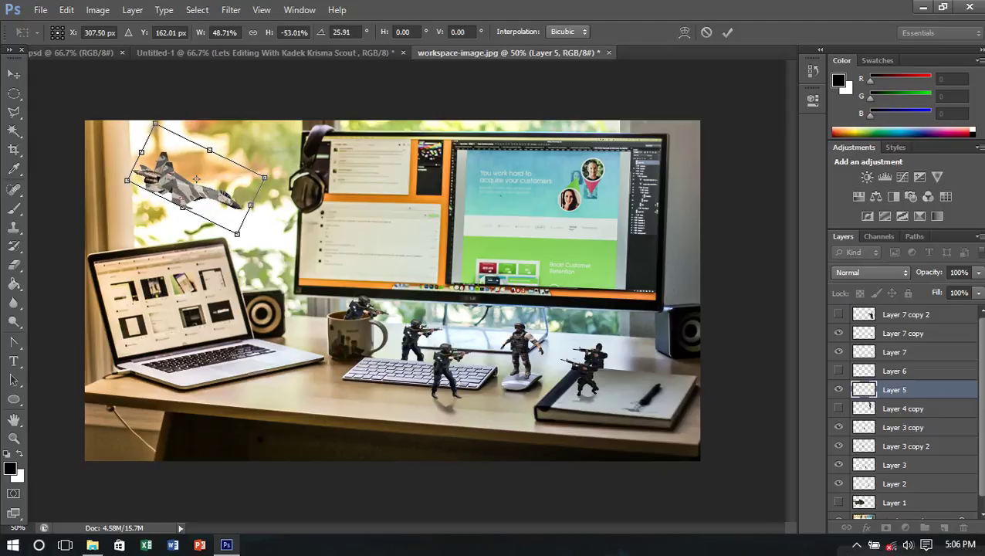
drag(155, 124, 135, 101)
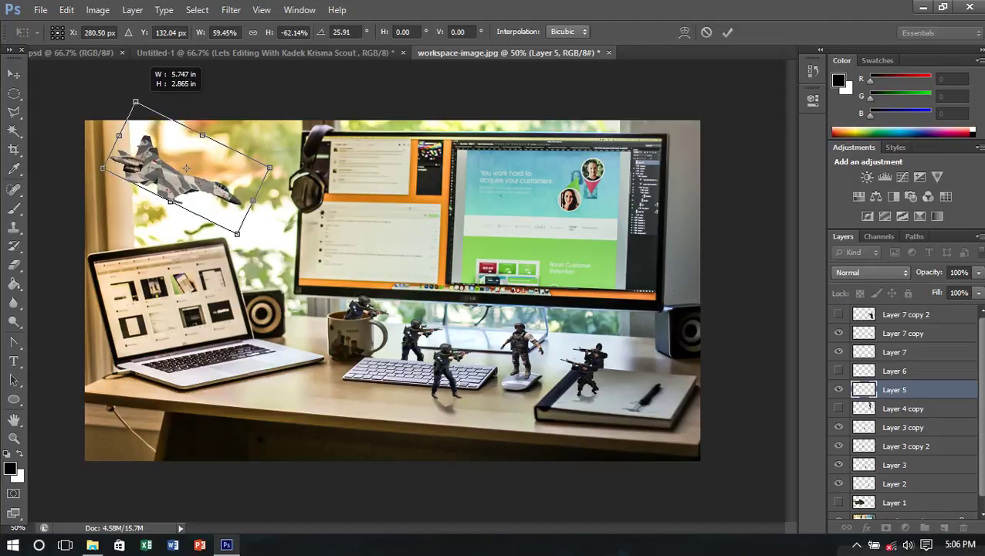
drag(234, 151, 241, 161)
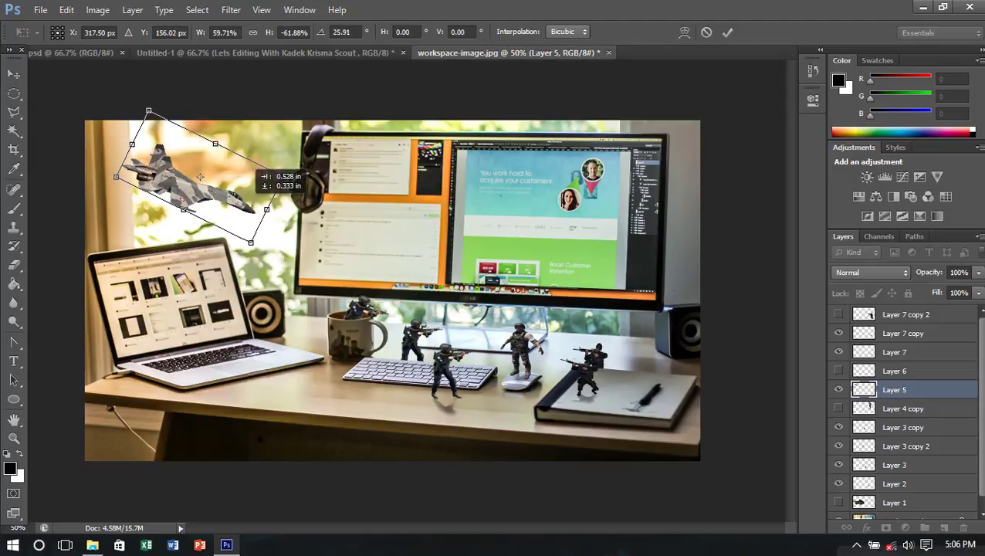
key(Return)
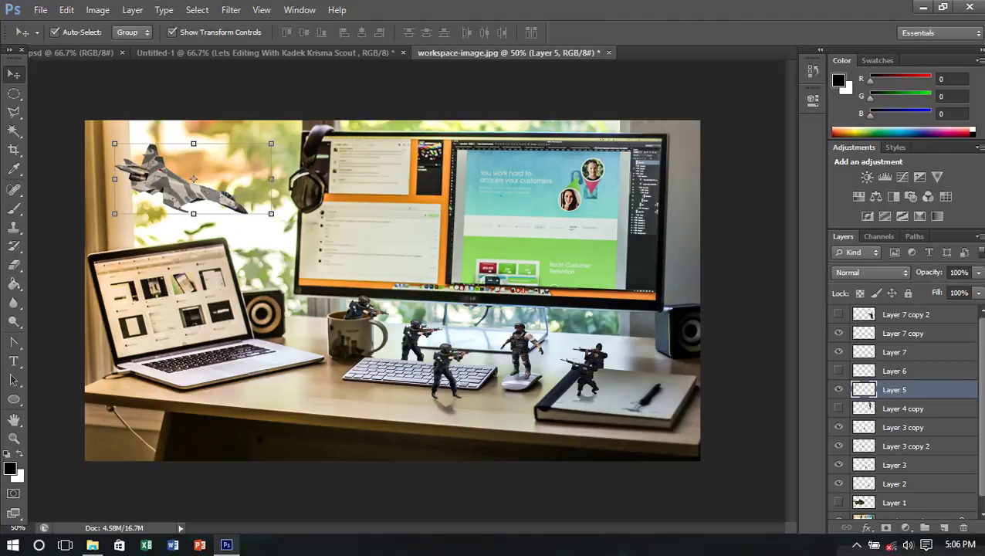
key(ctrl+t)
key(Return)
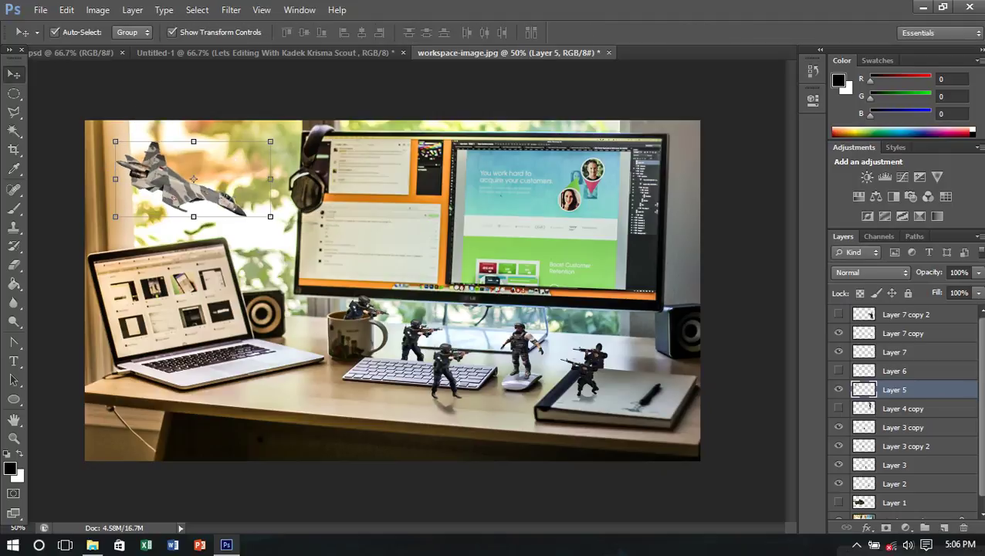
click(839, 370)
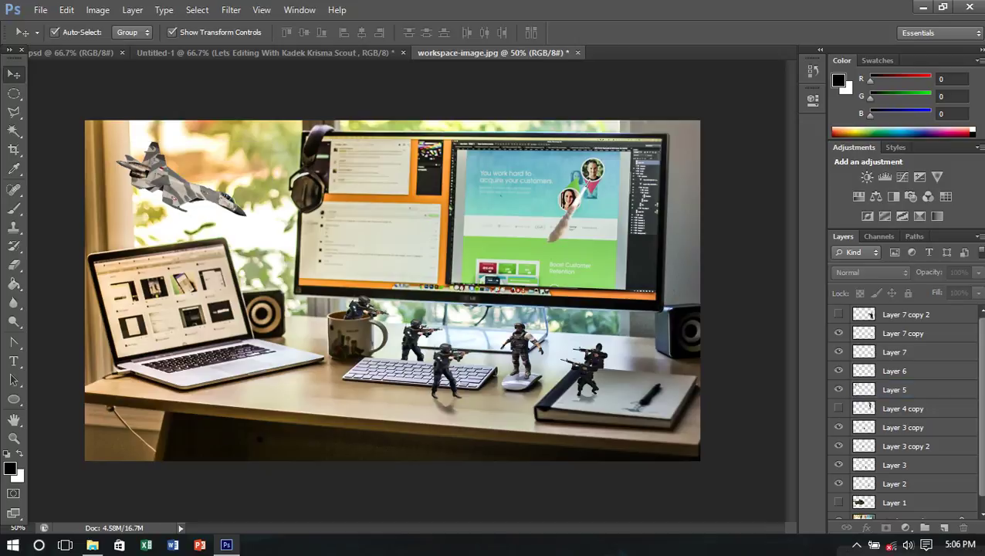
Step: Rotate Layer 6's smoke trail and place it at the right monitor's lower-right edge, trailing past it
click(895, 370)
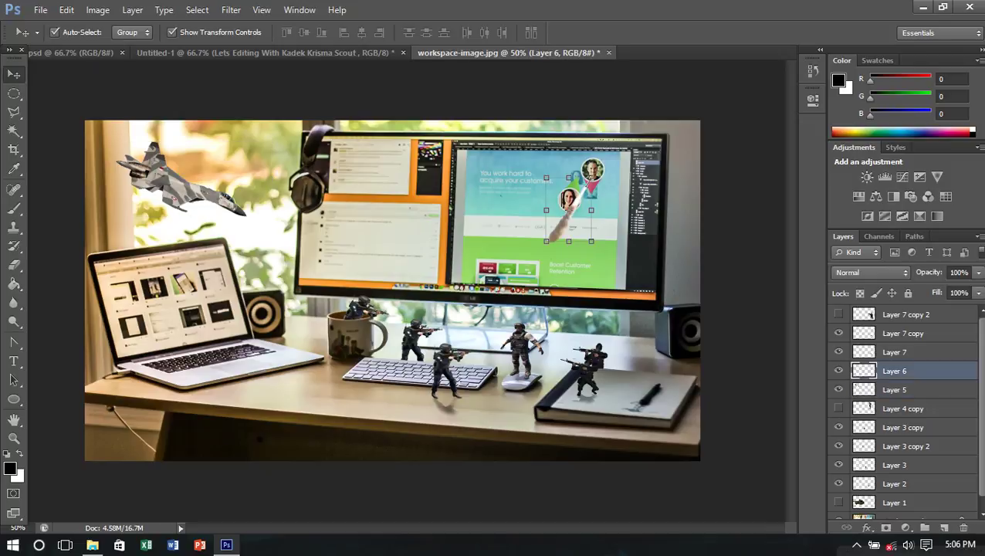
key(ctrl+t)
drag(447, 135, 483, 99)
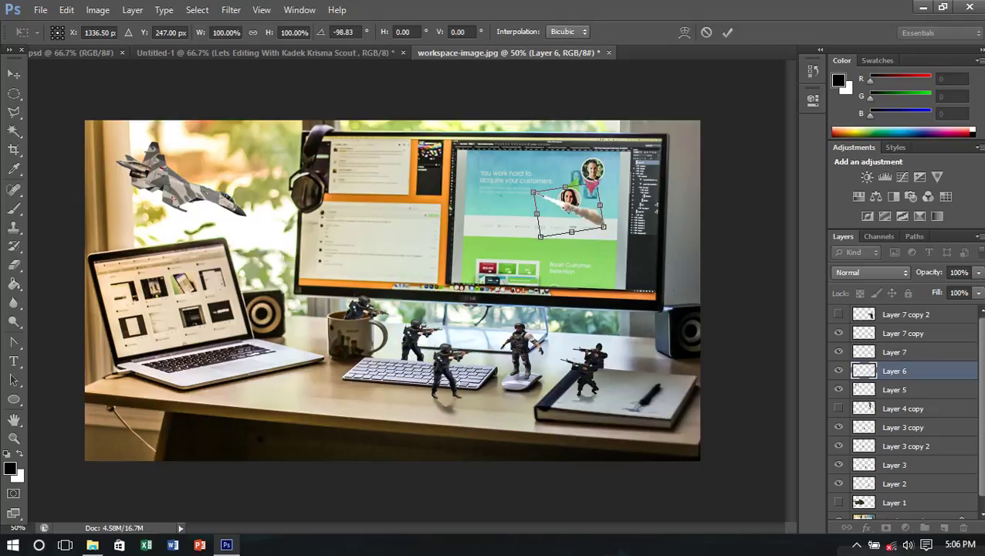
drag(586, 206, 314, 255)
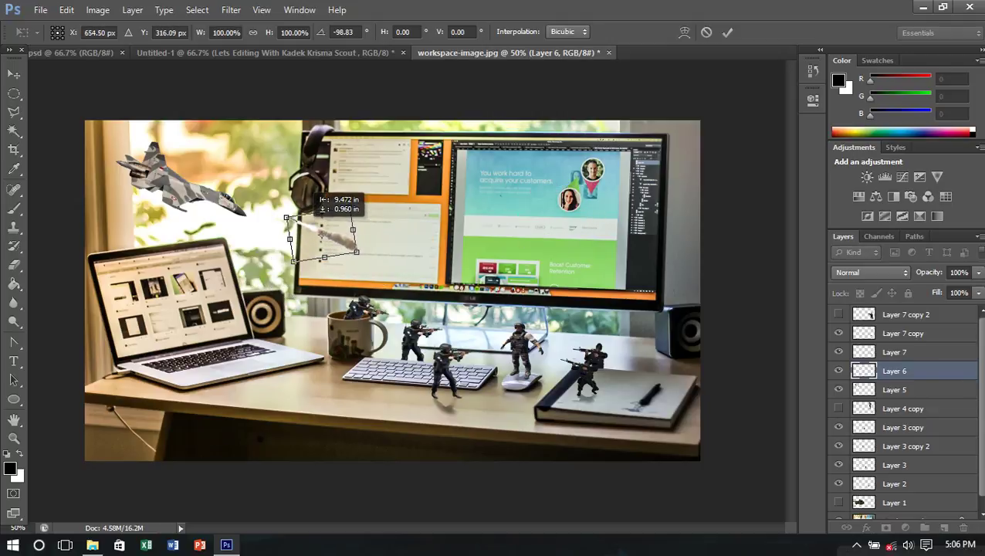
mouse_move(314, 255)
mouse_down()
mouse_move(641, 297)
mouse_move(423, 228)
mouse_up()
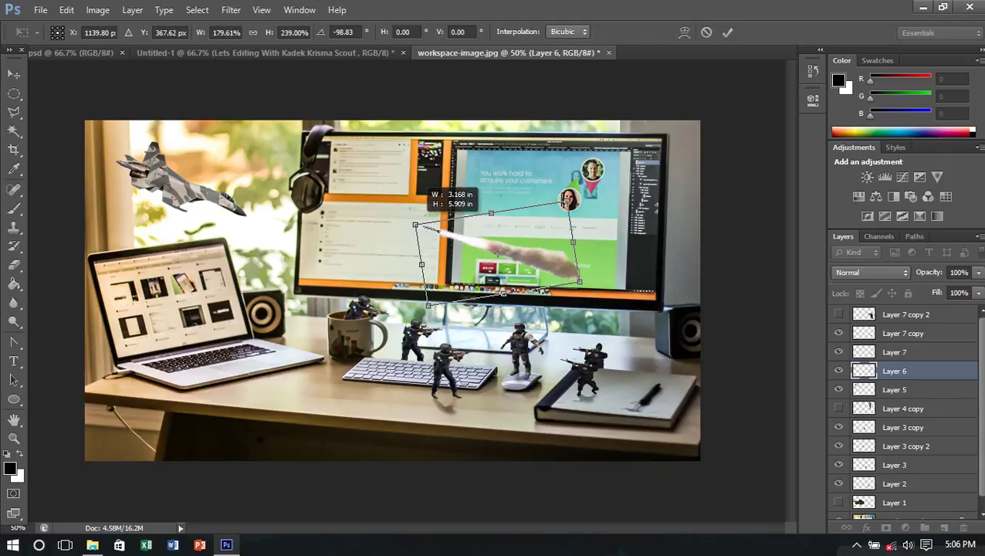
drag(555, 269, 378, 259)
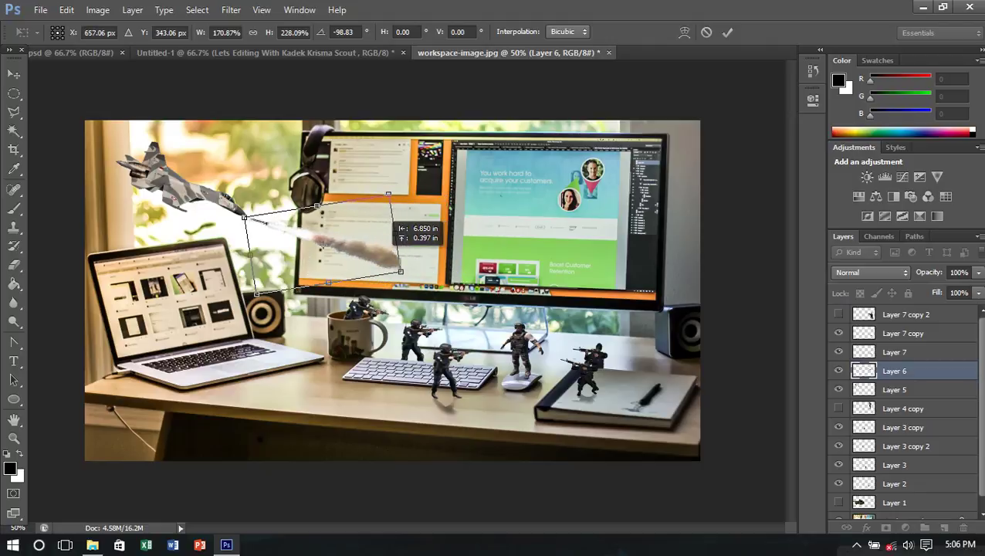
drag(391, 224, 640, 251)
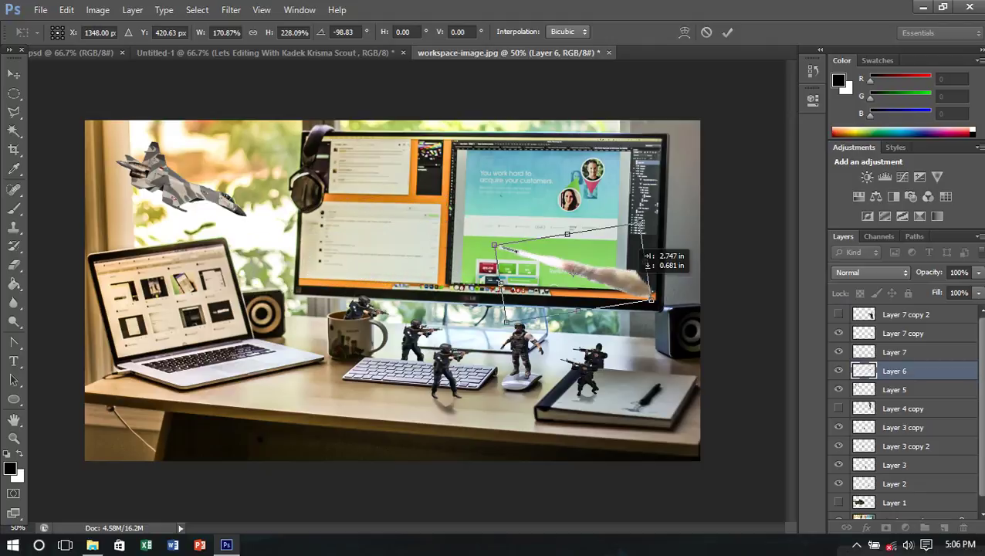
key(Return)
drag(638, 249, 683, 284)
key(ctrl+plus)
key(ctrl+plus)
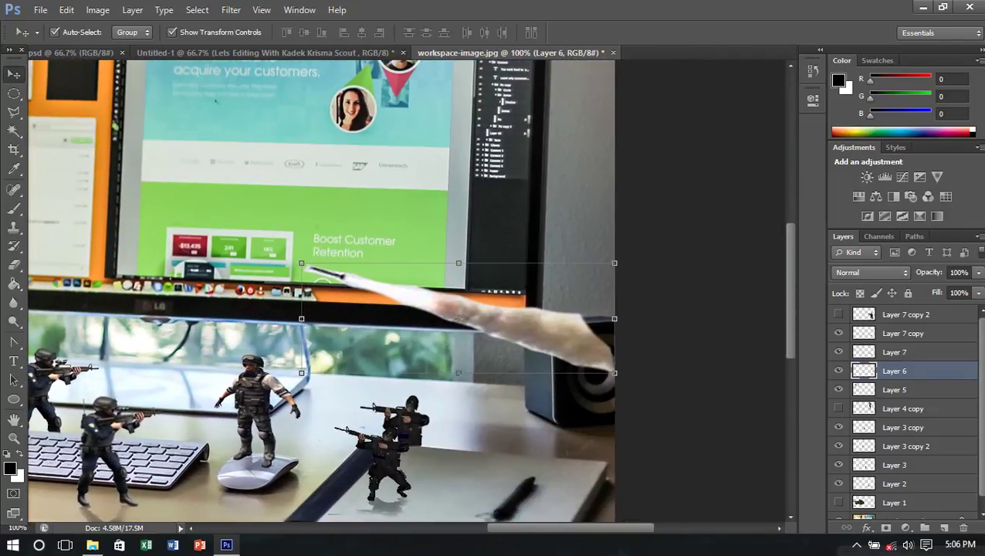
Step: Erase the smoke trail's tail where it overlaps the speaker with a soft eraser
click(14, 264)
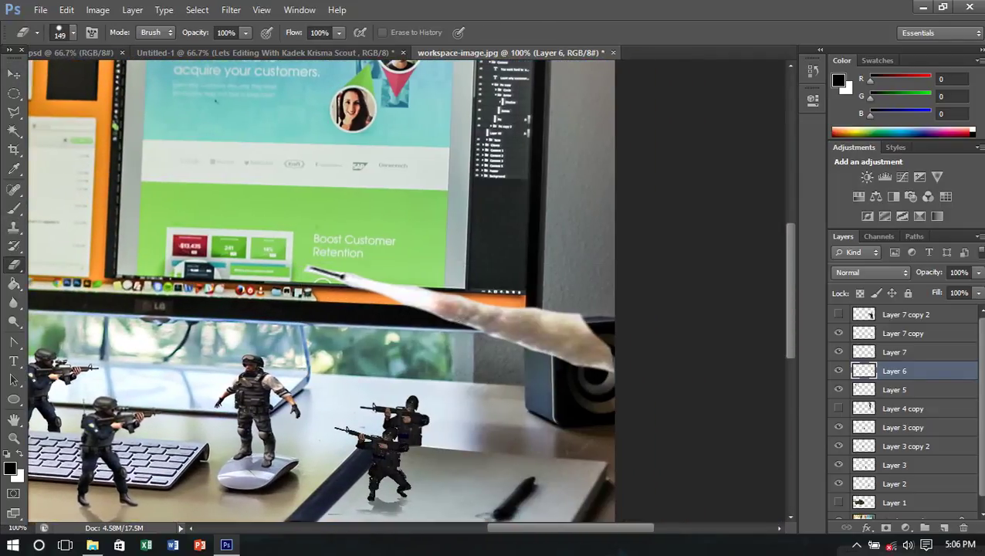
click(72, 32)
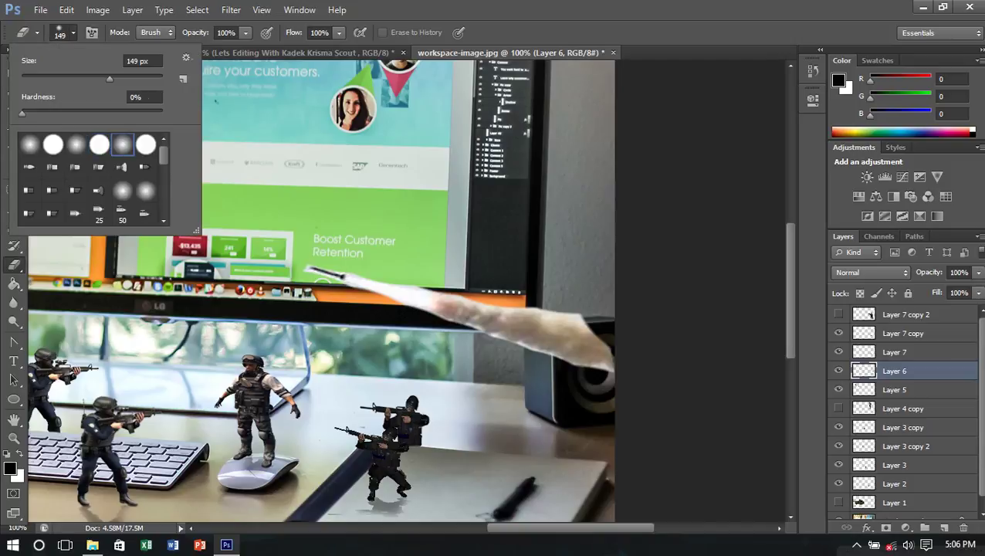
key(Return)
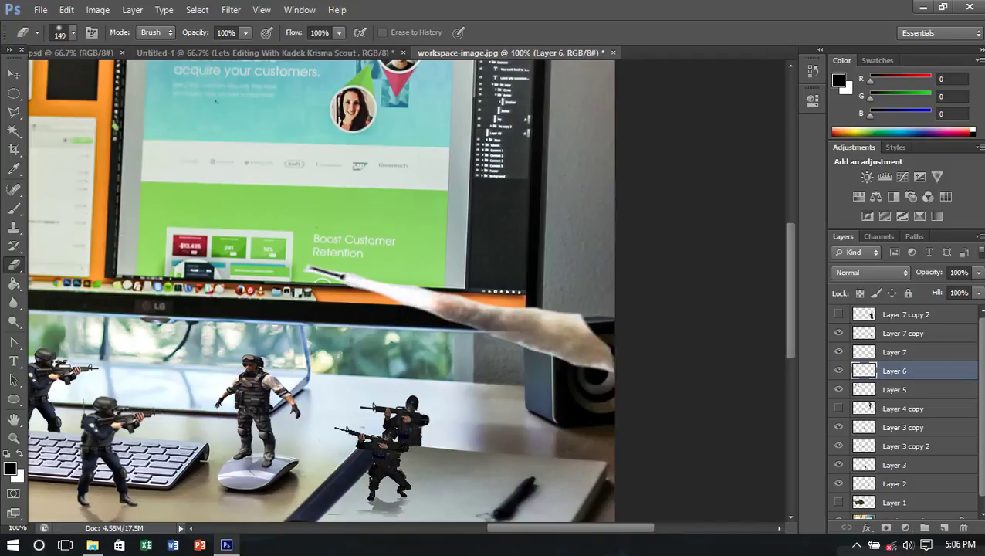
drag(498, 318, 608, 367)
mouse_move(555, 344)
mouse_down()
mouse_move(610, 368)
mouse_move(552, 312)
mouse_up()
mouse_move(587, 343)
mouse_down()
mouse_move(506, 309)
mouse_move(587, 344)
mouse_move(507, 308)
mouse_move(552, 330)
mouse_up()
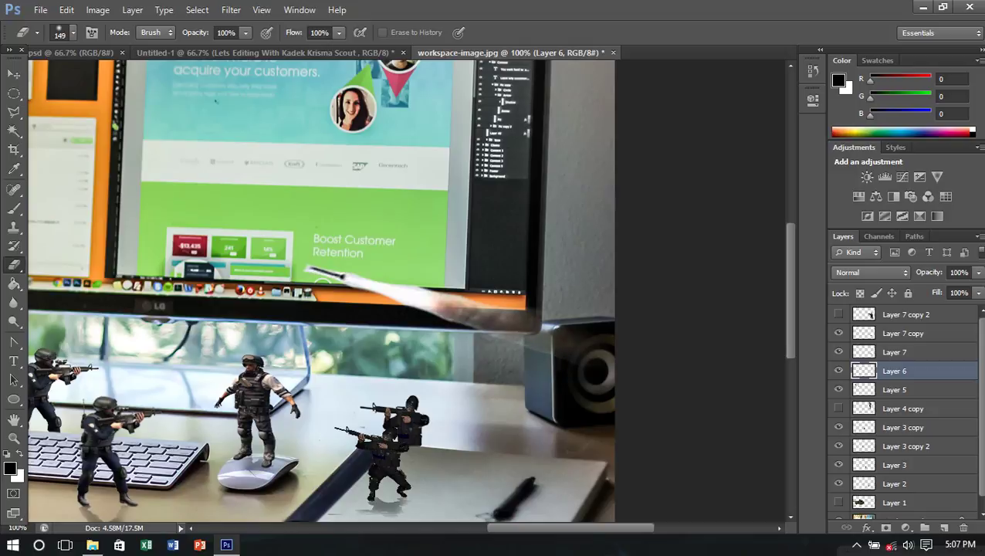
key(ctrl+minus)
key(ctrl+minus)
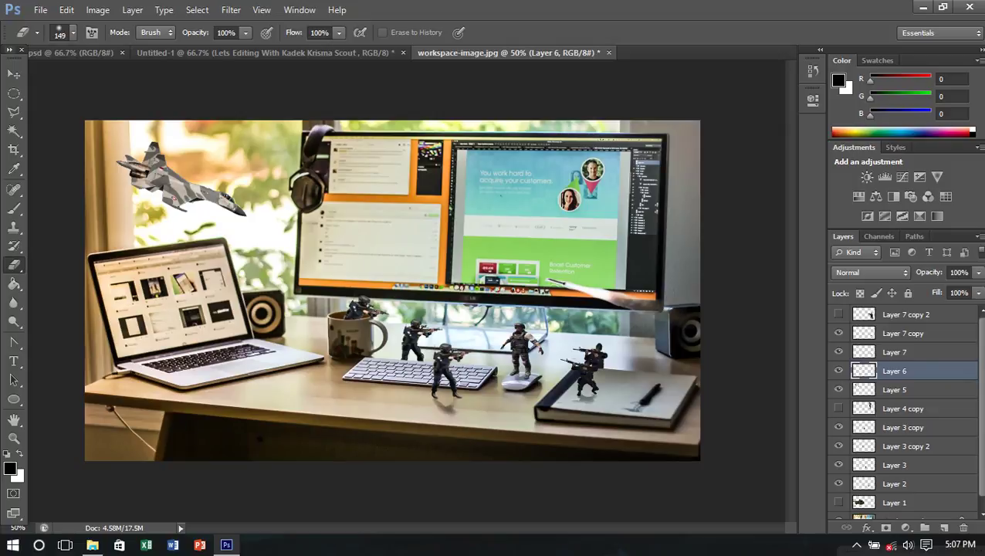
Step: Flip the smoke trail horizontally, rotate it about 49° and place it behind the fighter jet
key(v)
drag(622, 304, 350, 244)
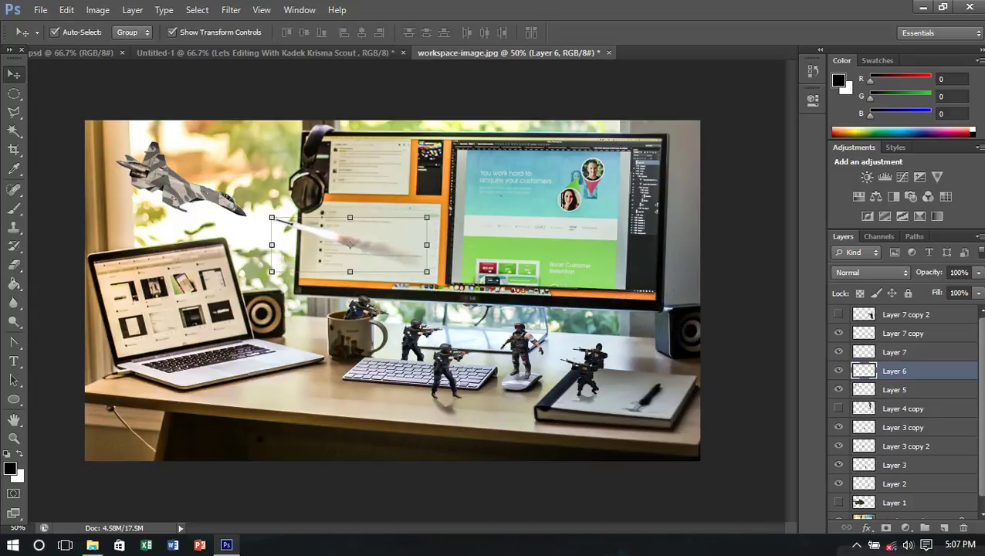
click(742, 487)
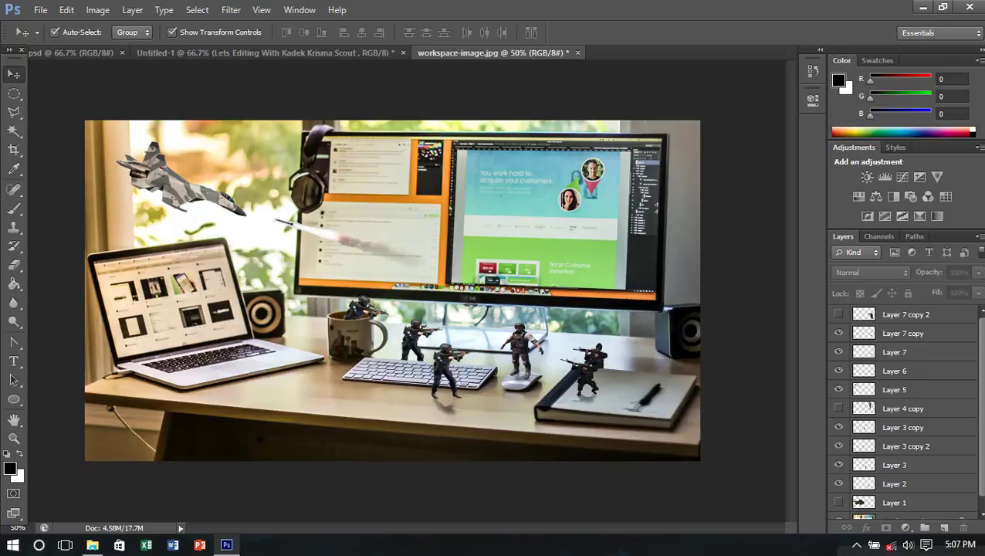
click(347, 244)
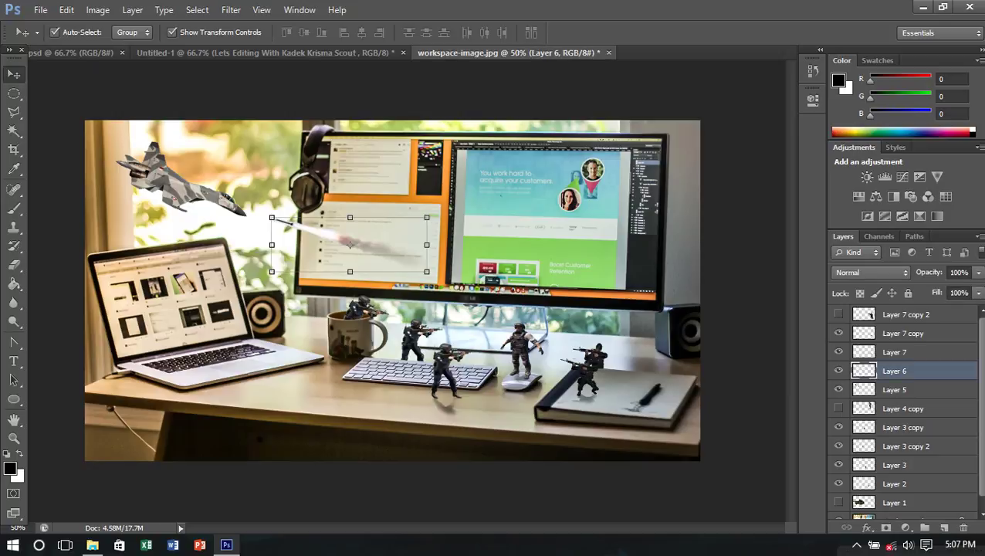
key(ctrl+t)
right_click(425, 249)
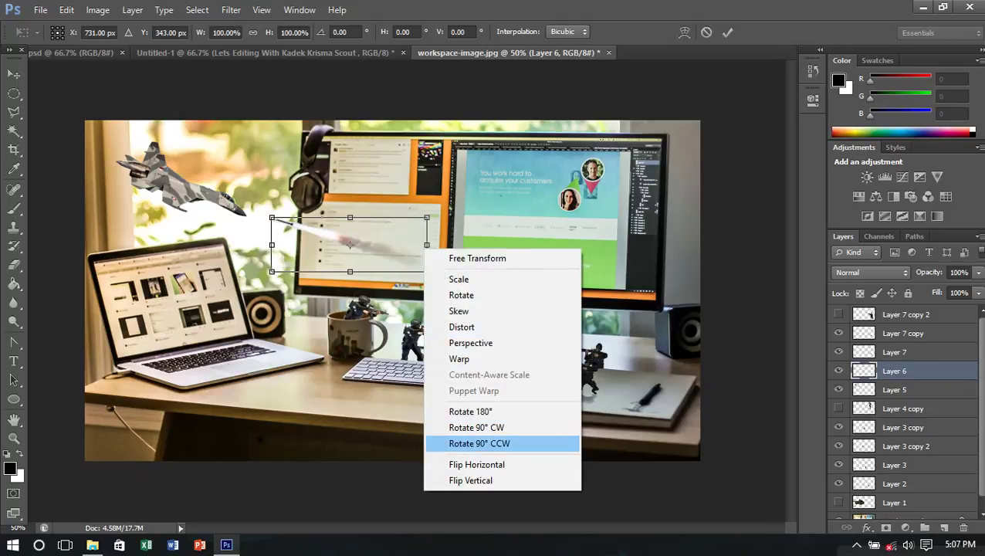
click(477, 464)
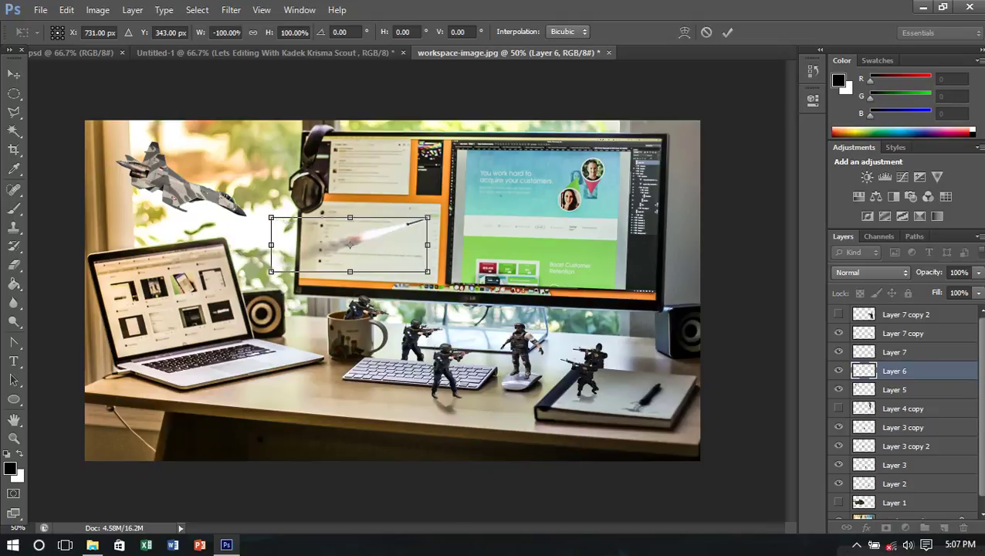
drag(432, 216, 280, 203)
mouse_move(402, 234)
mouse_down()
mouse_move(321, 235)
mouse_move(230, 213)
mouse_move(250, 213)
mouse_move(201, 219)
mouse_move(210, 219)
mouse_up()
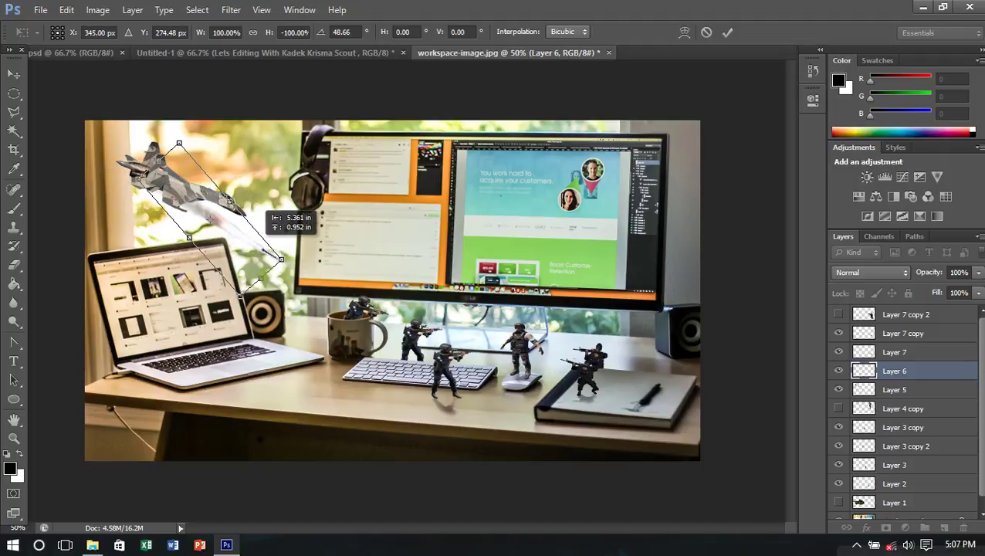
key(Return)
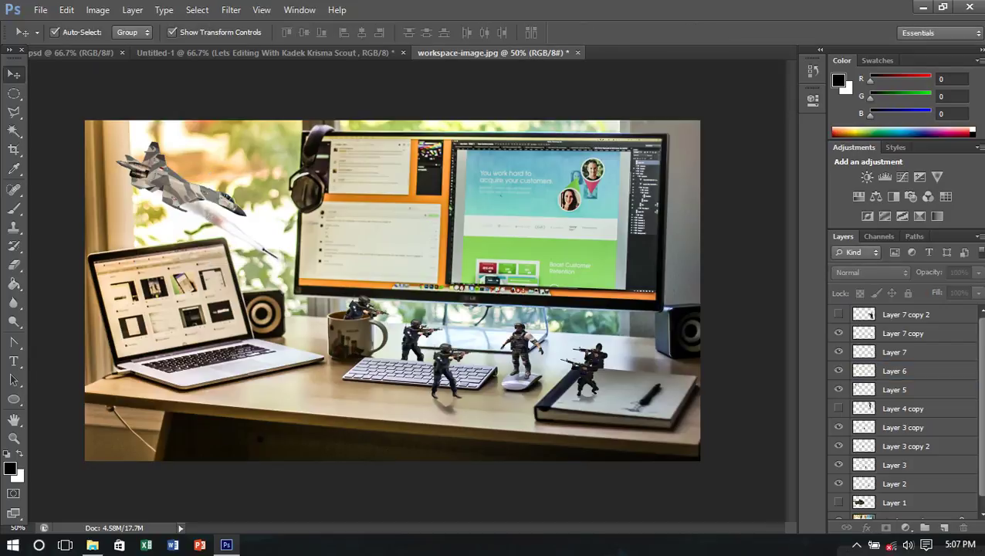
click(182, 177)
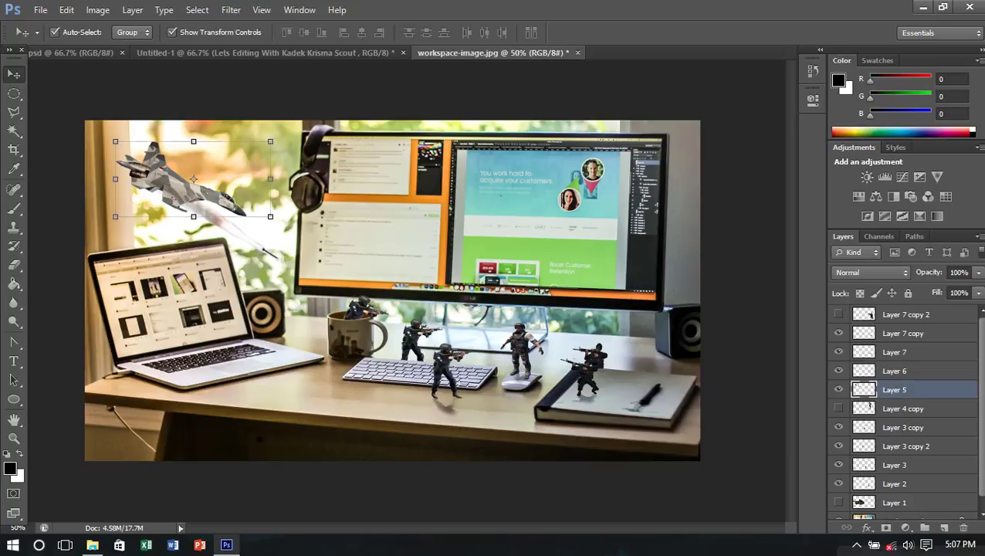
Step: Duplicate the fighter jet and shrink the copy beside the first jet over the window
key(ctrl+j)
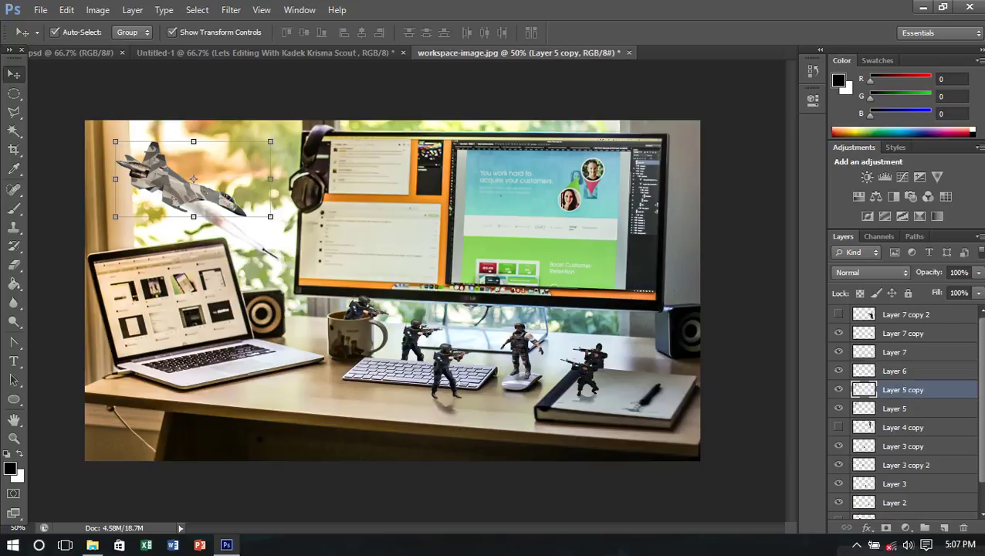
drag(185, 182, 250, 160)
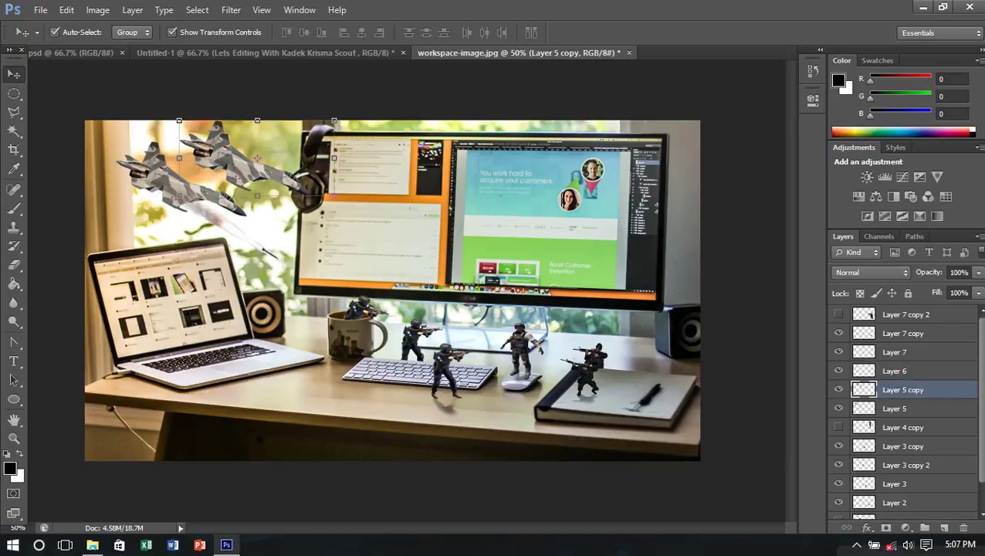
key(ctrl+t)
drag(333, 195, 270, 171)
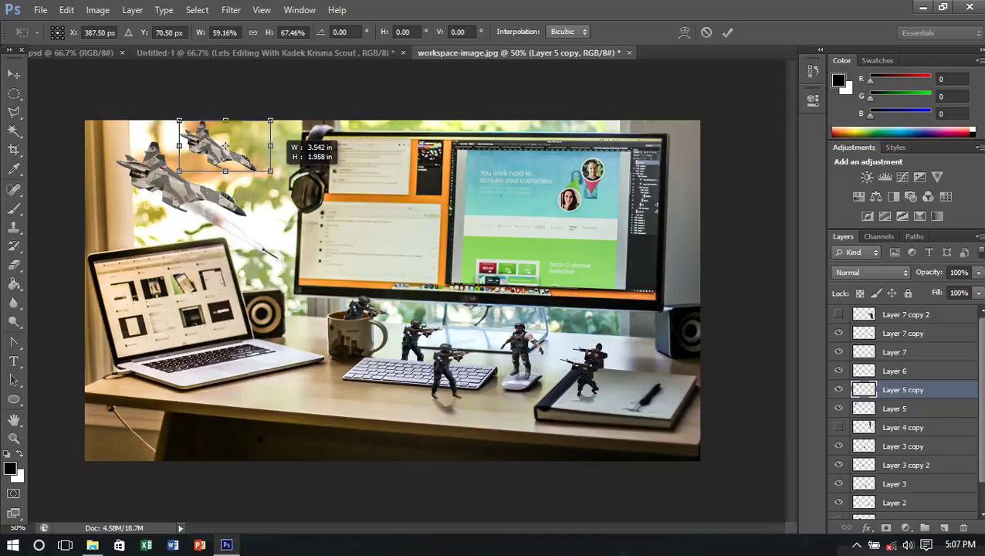
drag(224, 145, 210, 145)
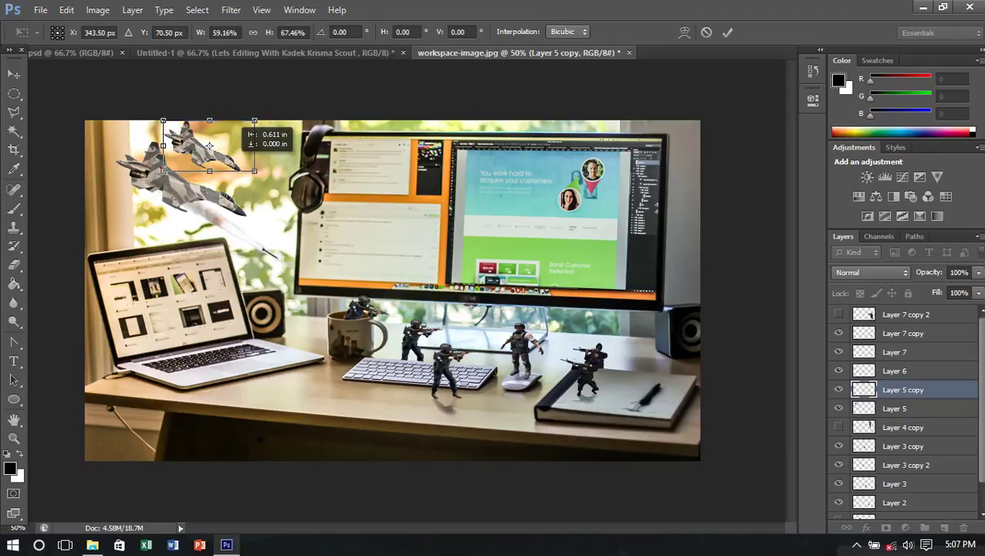
key(Return)
Step: Duplicate the smaller jet again and move the new copy onto the right monitor screen
key(ctrl+j)
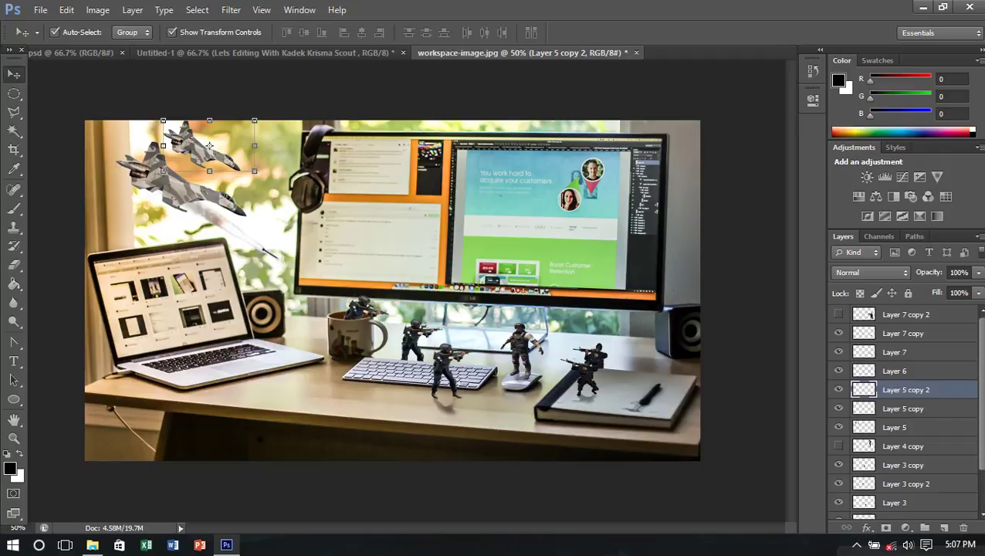
drag(210, 145, 600, 166)
key(ctrl+t)
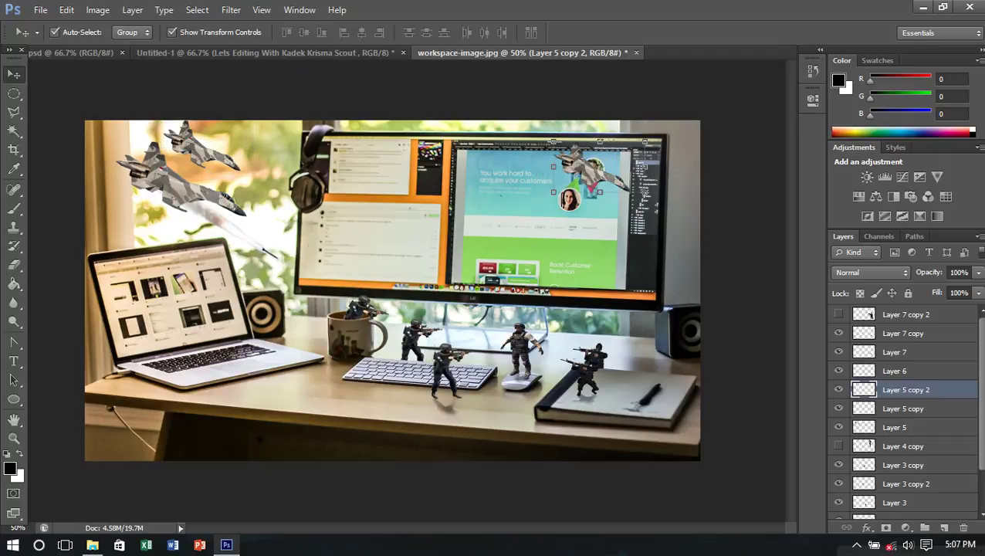
Step: Flip the third jet horizontally and place it at the image's top-right corner
key(ctrl+t)
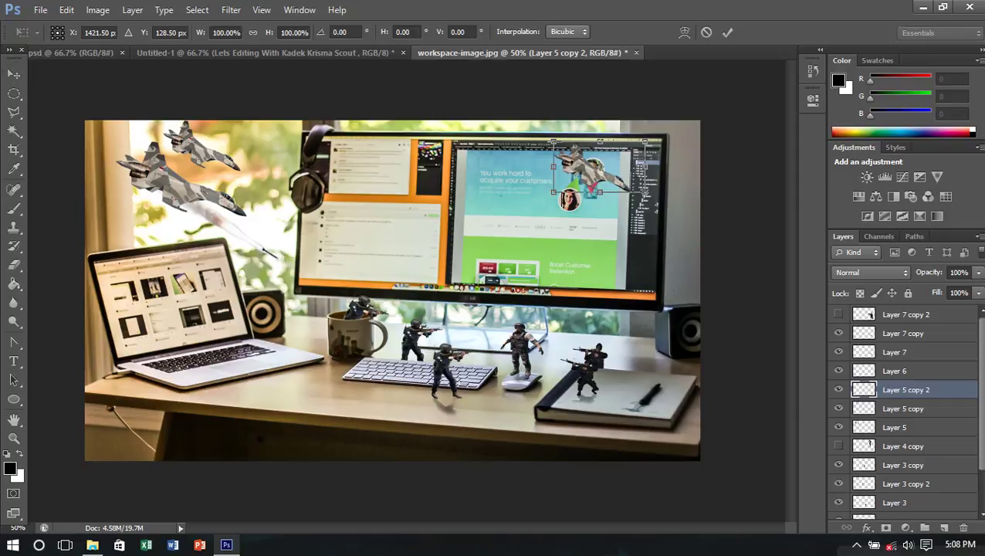
right_click(644, 163)
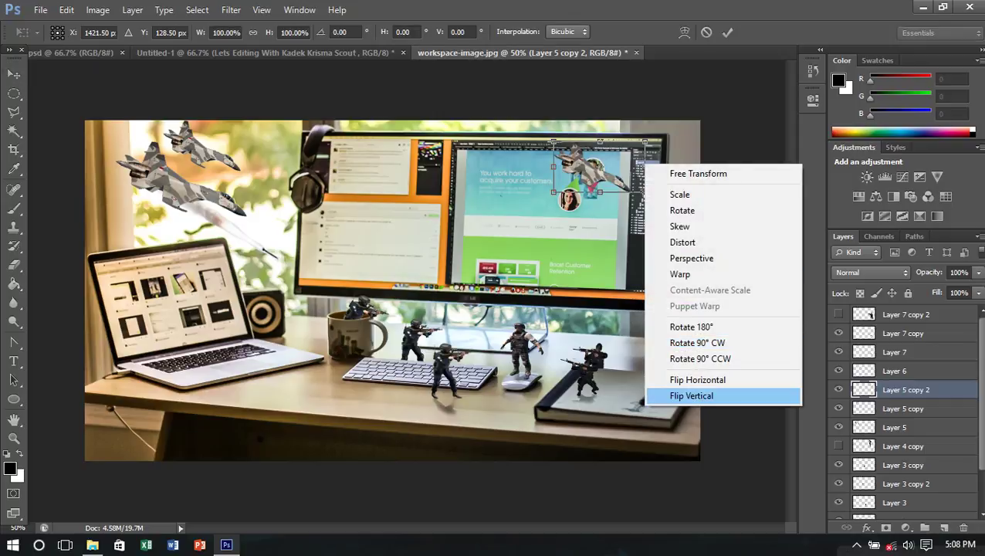
click(692, 395)
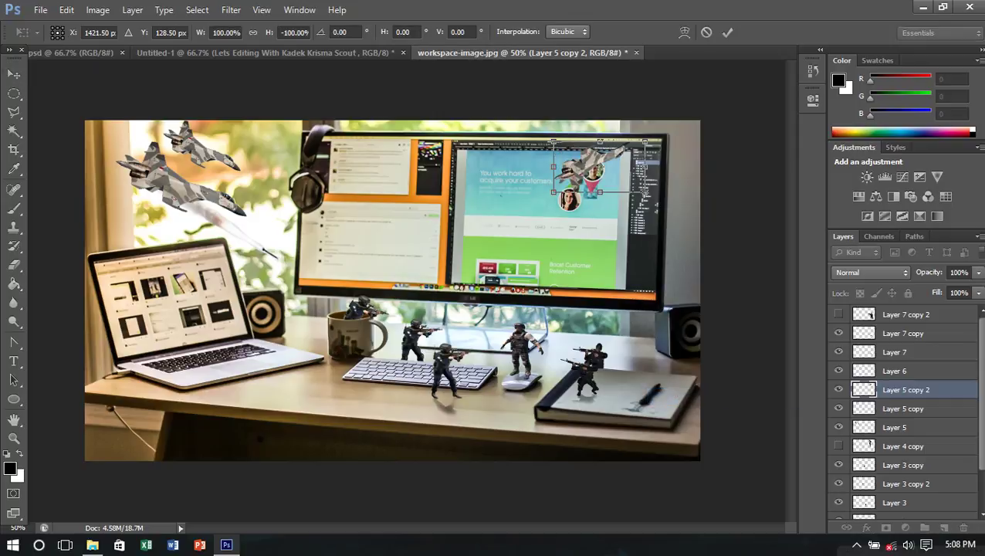
right_click(646, 169)
click(693, 403)
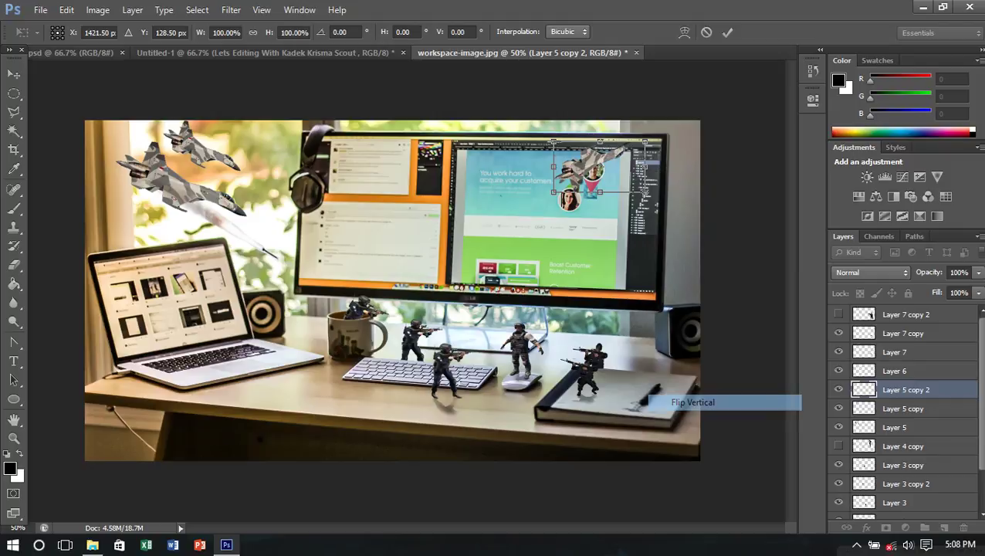
right_click(640, 168)
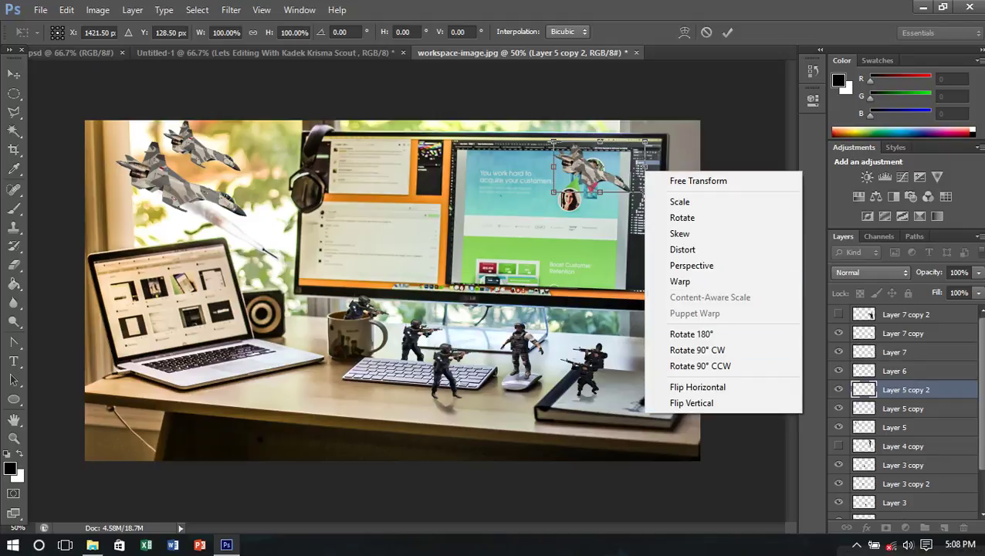
click(692, 385)
drag(603, 166, 676, 178)
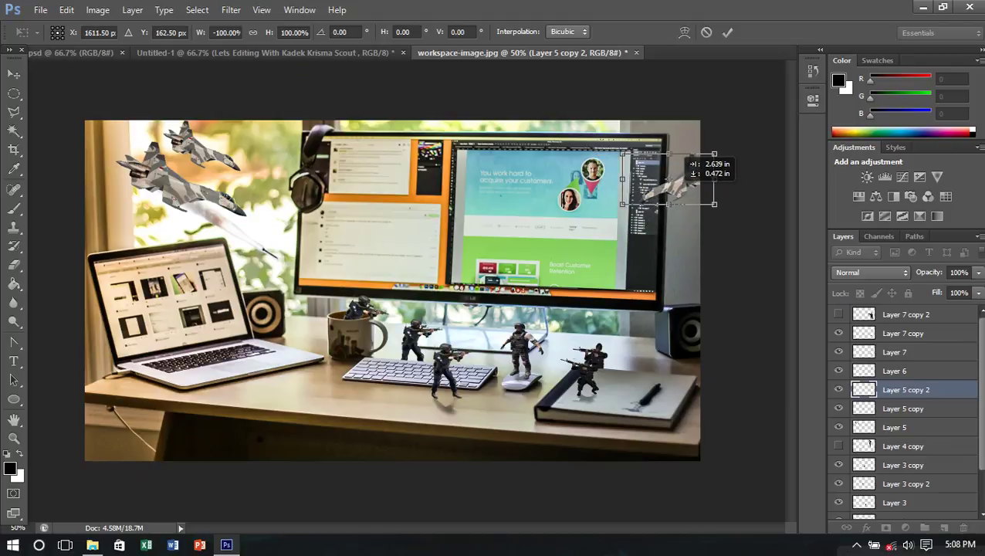
drag(676, 179, 657, 178)
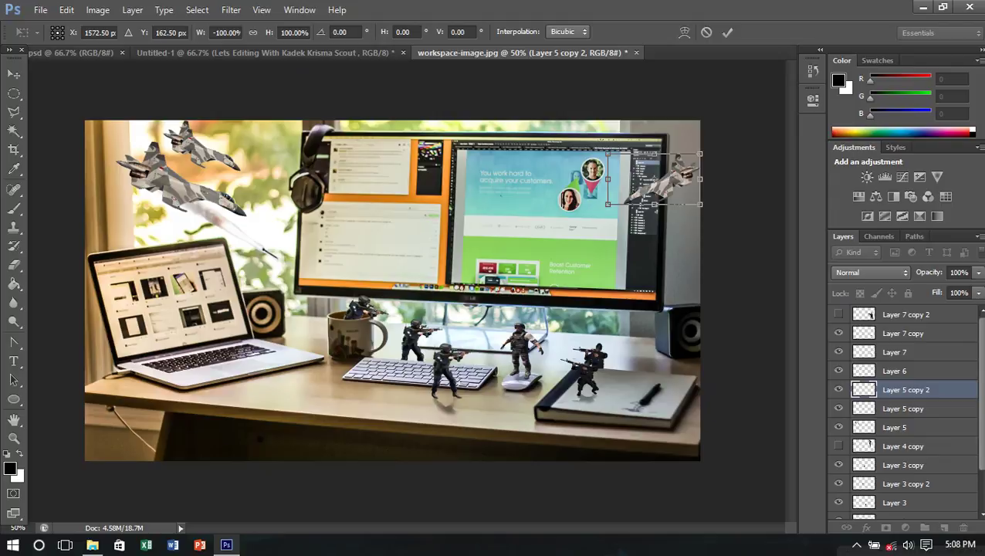
drag(657, 178, 673, 129)
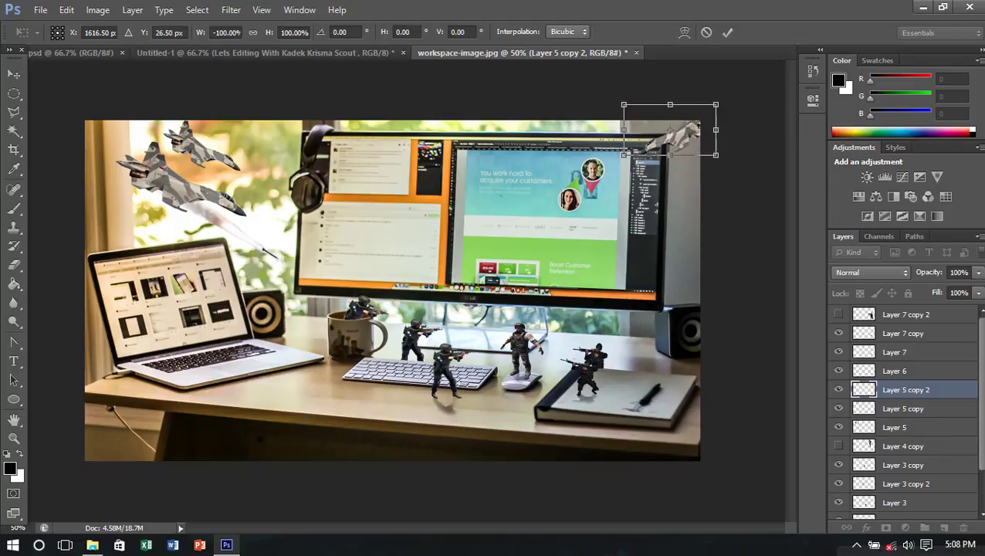
key(Return)
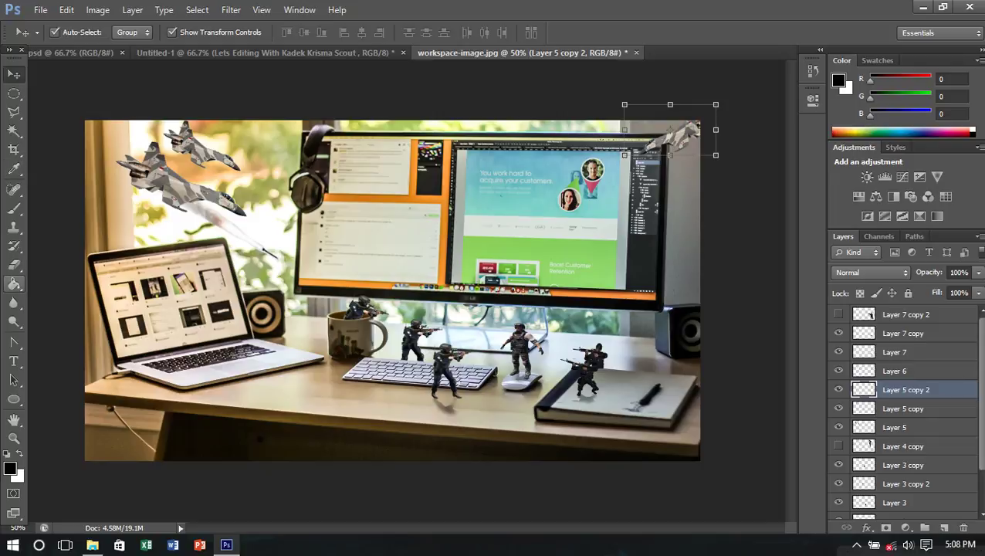
Step: Erase the third jet's wing over the monitor edge with a 149 px hard round brush
click(14, 264)
click(73, 33)
click(146, 144)
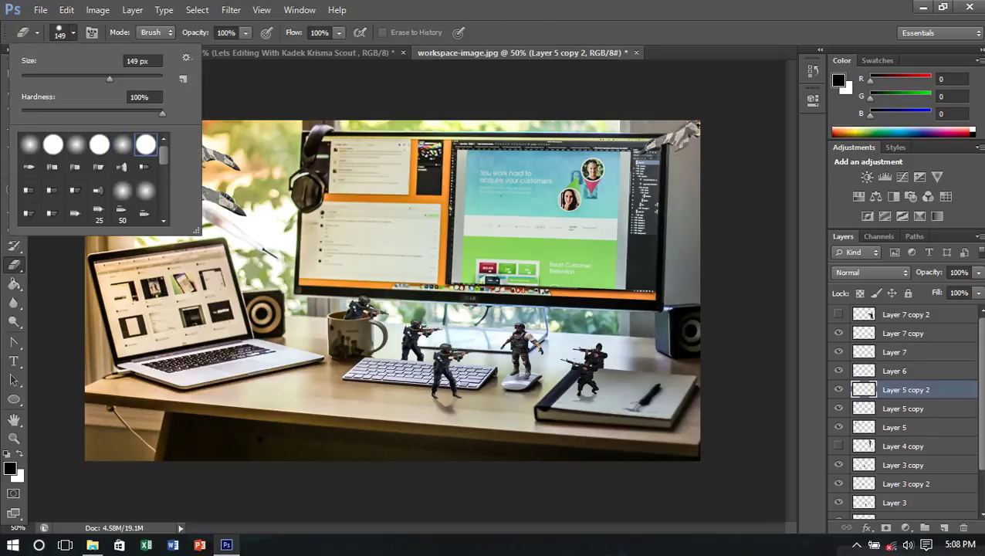
key(Return)
click(652, 144)
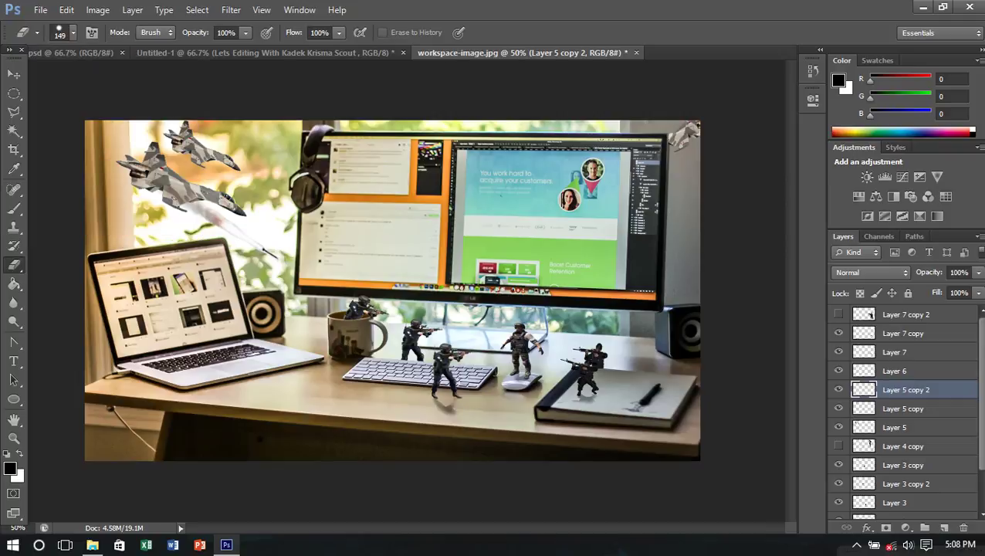
key(v)
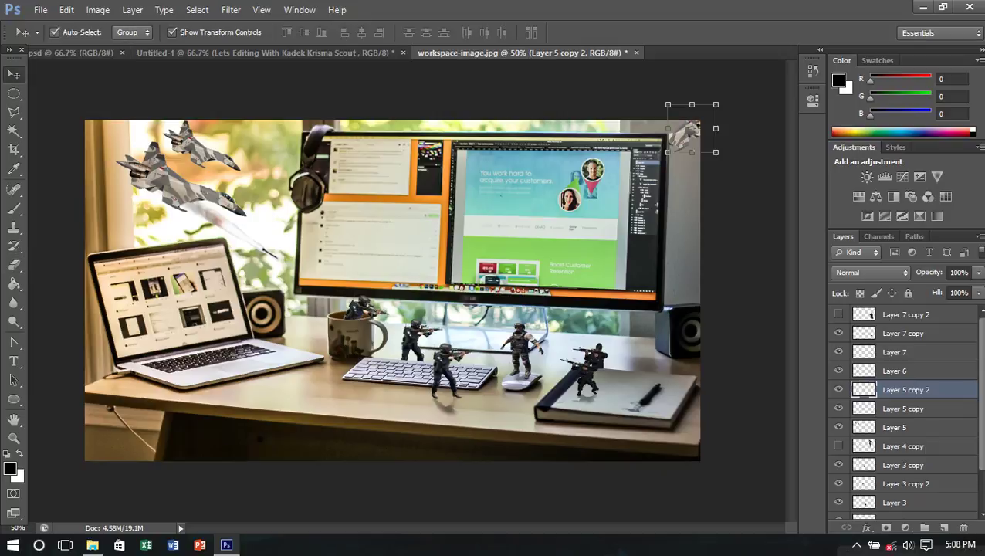
click(900, 427)
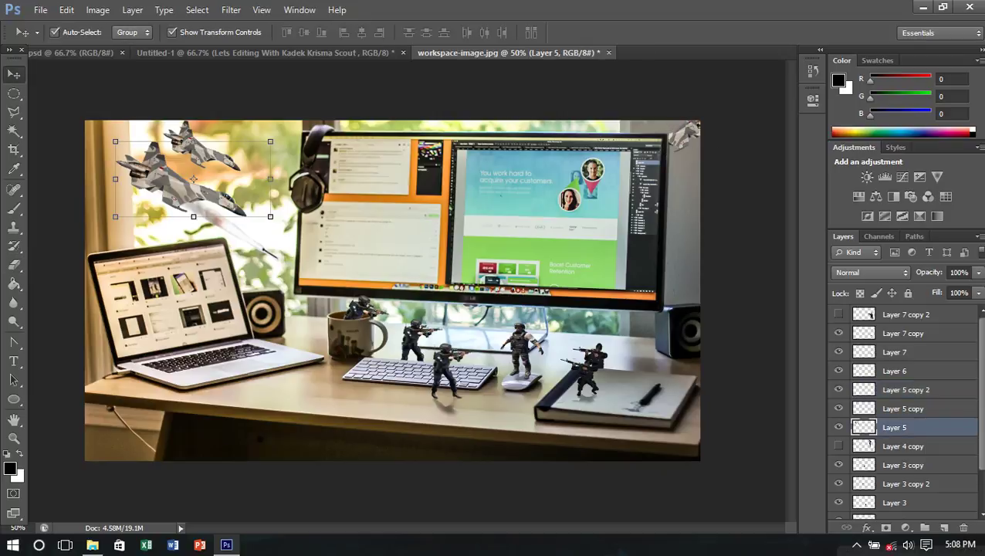
Step: Resize the top-left jets on Layer 5 and shift them slightly right and down
key(ctrl+t)
drag(270, 217, 319, 249)
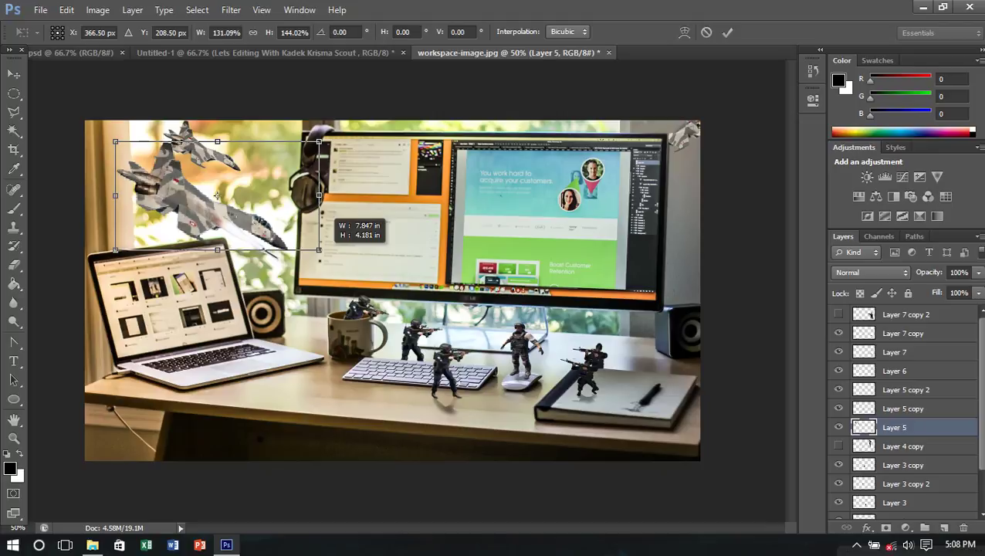
drag(217, 196, 226, 207)
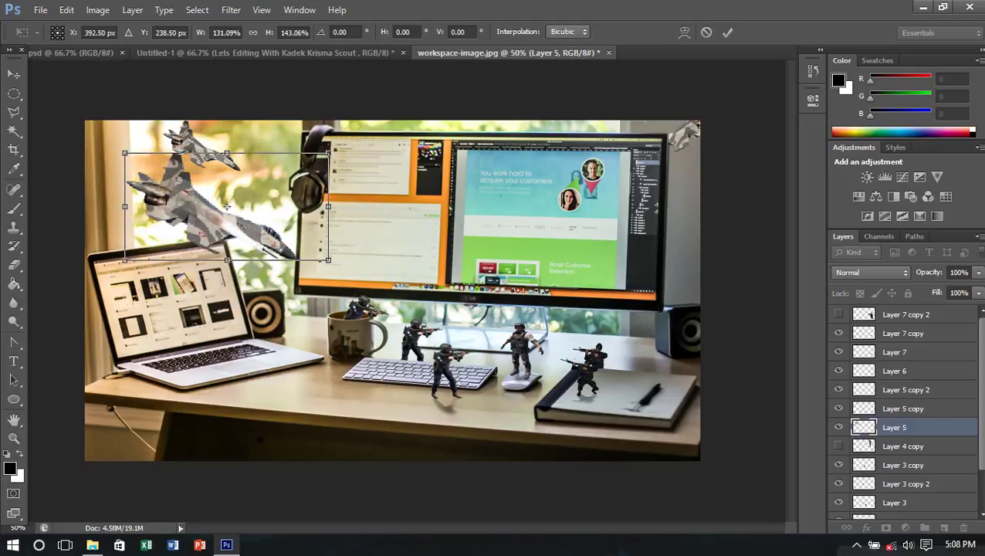
key(Return)
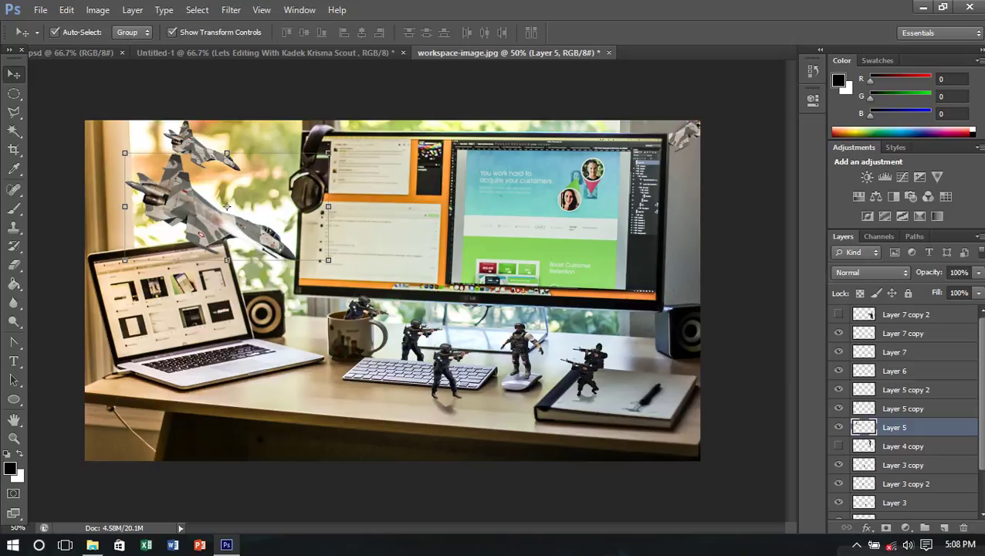
Step: Move the missile trail down toward the left speaker and the jets into the top-left corner
click(226, 207)
drag(226, 207, 267, 265)
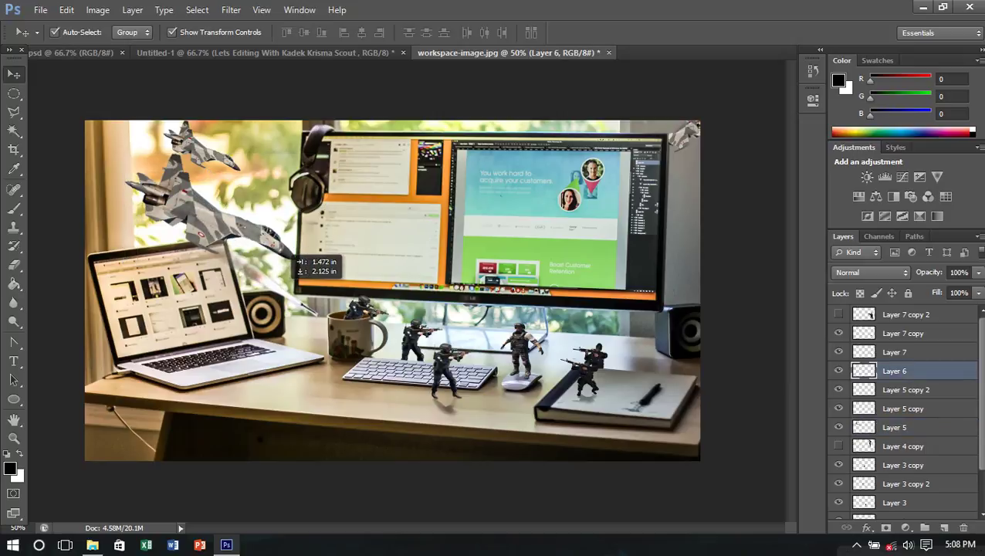
mouse_move(294, 259)
mouse_down()
mouse_move(234, 213)
mouse_move(254, 226)
mouse_up()
click(226, 207)
drag(194, 189, 163, 165)
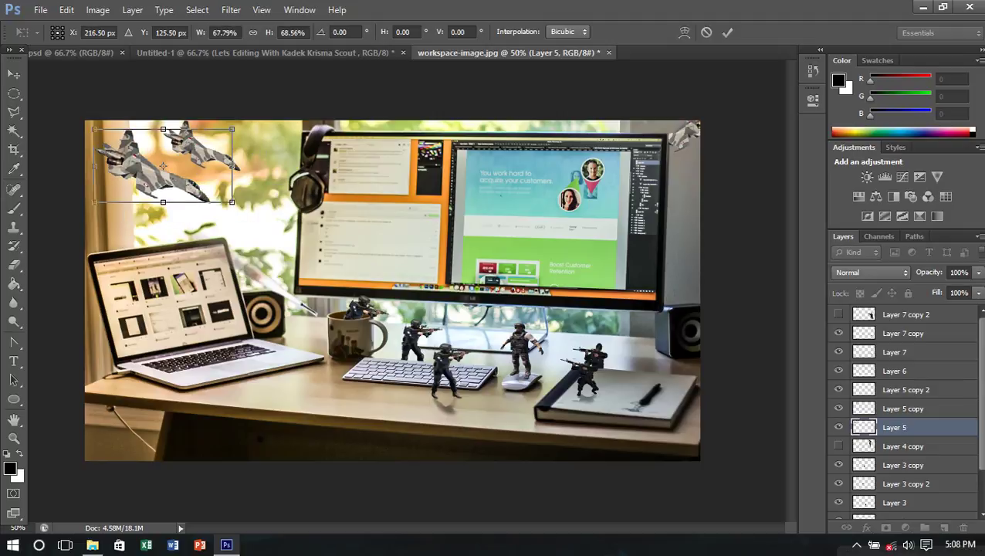
Step: Warp the top-left jets into a curved shape by pulling the grid corners, and apply it
click(684, 31)
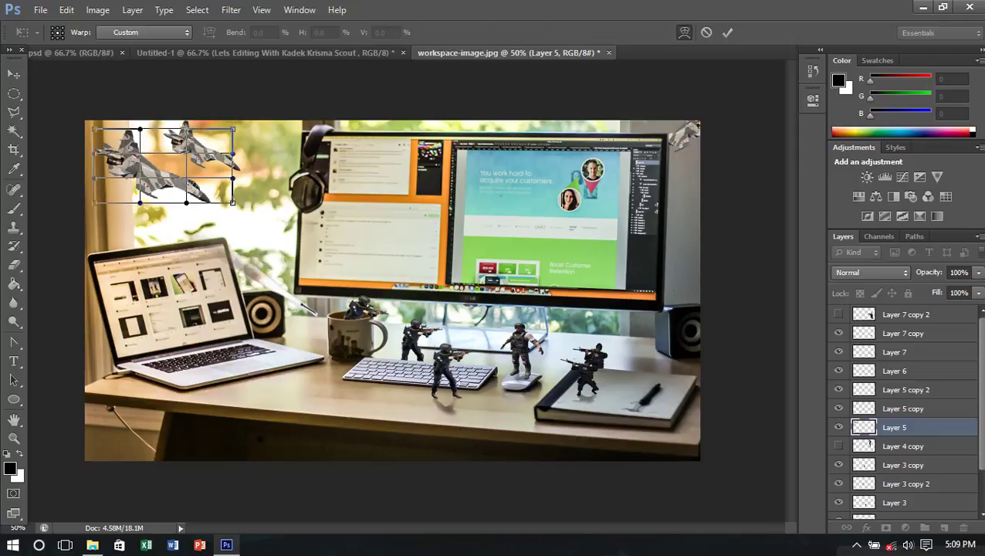
mouse_move(232, 203)
mouse_down()
mouse_move(239, 209)
mouse_move(177, 214)
mouse_up()
drag(94, 203, 101, 211)
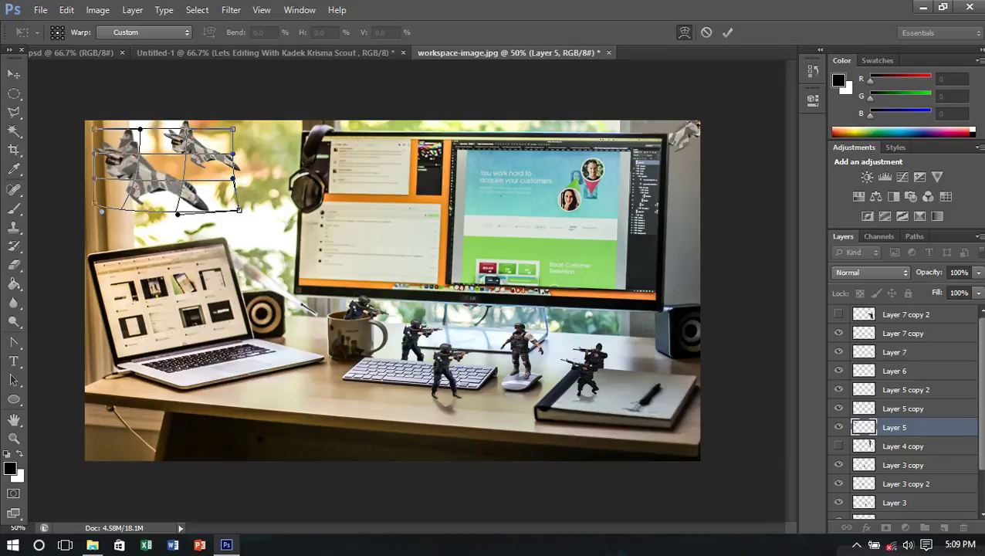
drag(93, 128, 90, 111)
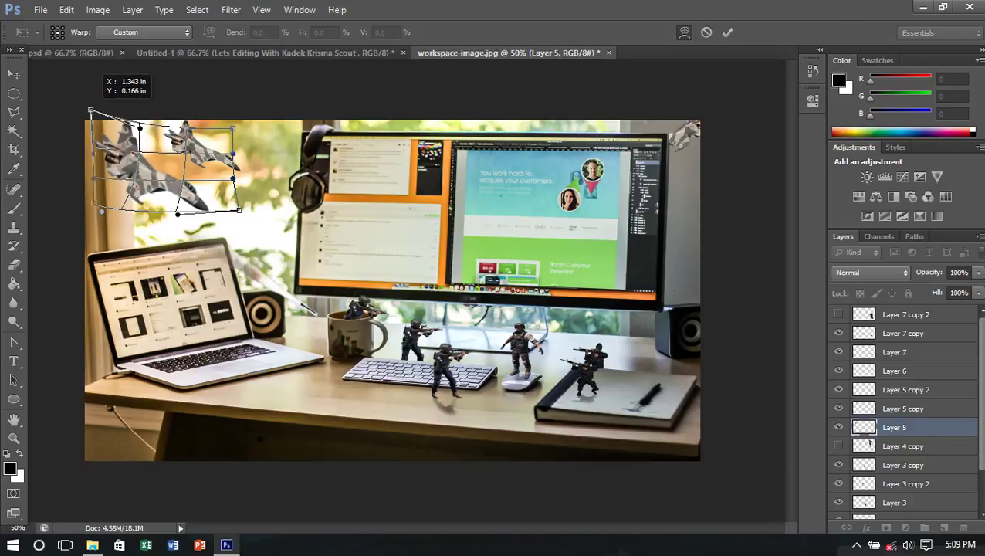
mouse_move(92, 153)
mouse_down()
mouse_move(80, 154)
mouse_move(81, 185)
mouse_up()
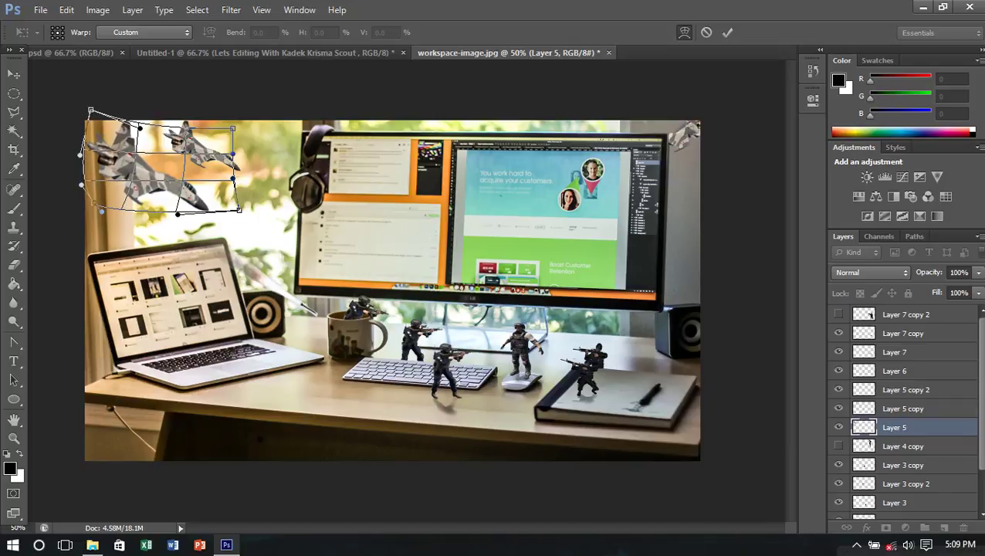
click(14, 74)
click(428, 214)
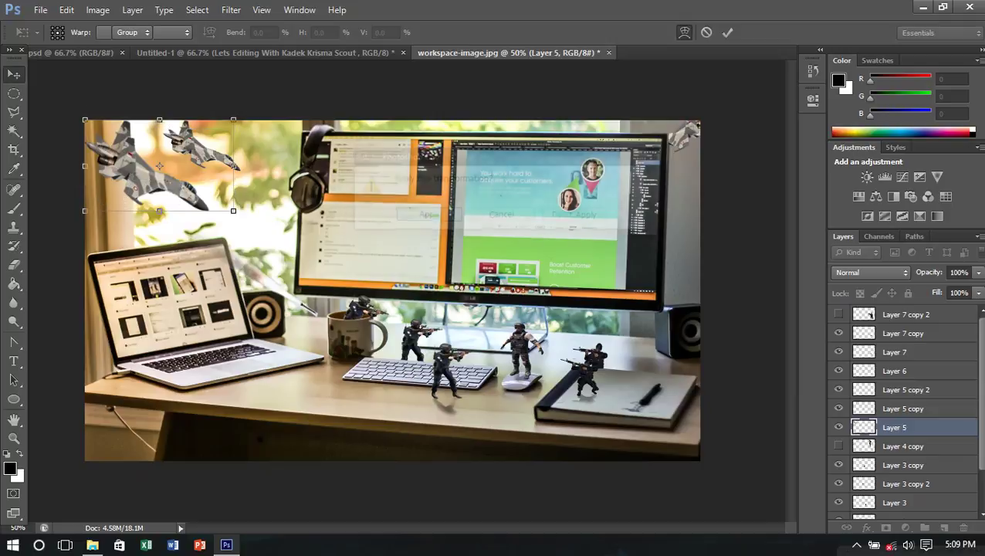
Step: Rotate Layer 5's jets about -14.5° so their noses point upward, and commit
click(894, 371)
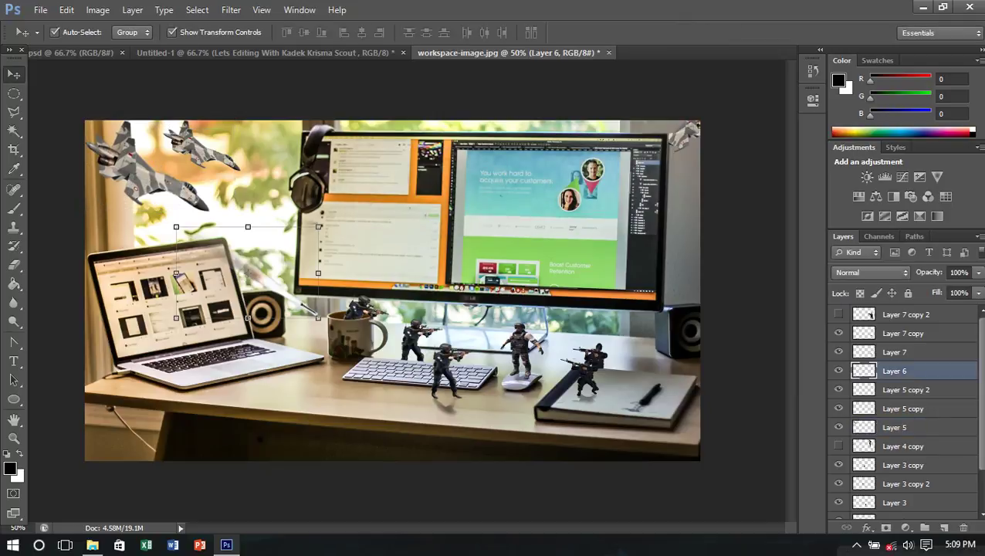
click(903, 409)
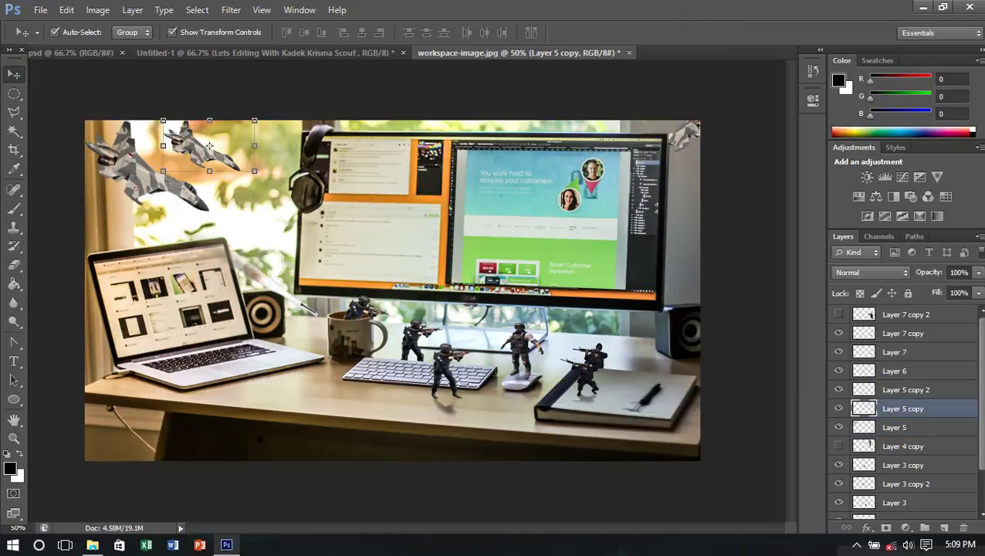
click(894, 427)
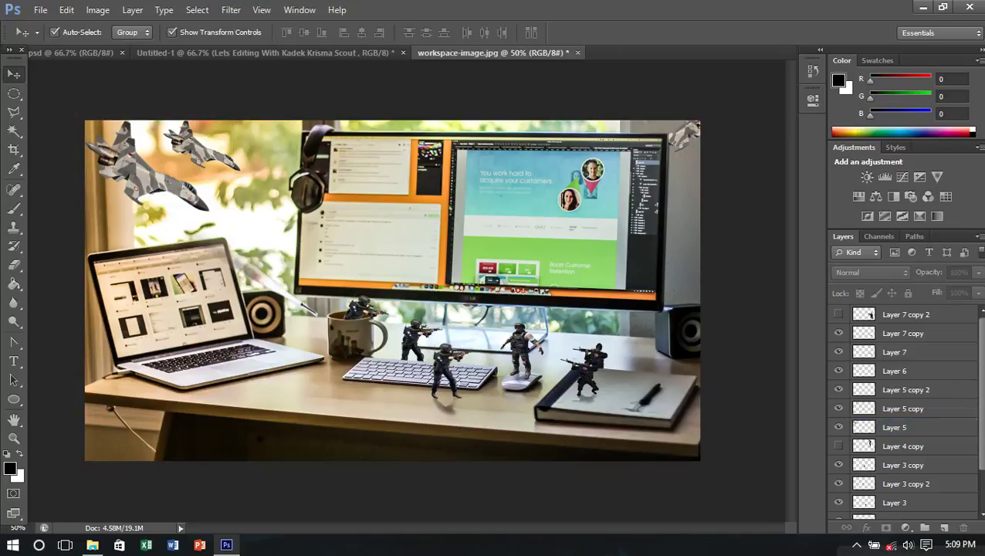
key(ctrl+t)
drag(250, 197, 259, 169)
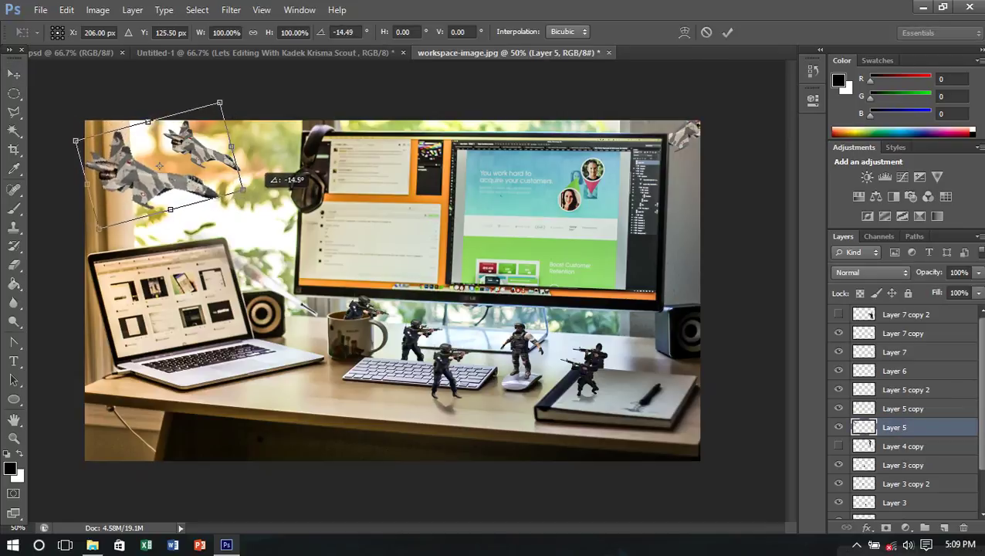
key(Return)
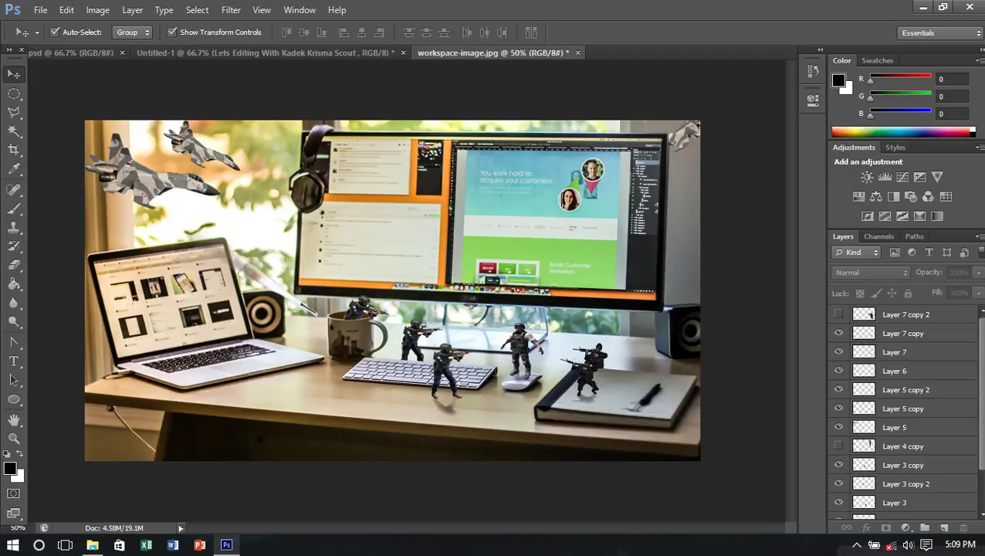
Step: Show the Layer 7 copy 2 soldier, then flip it horizontally, shrink it and place it near the laptop
click(838, 314)
click(905, 314)
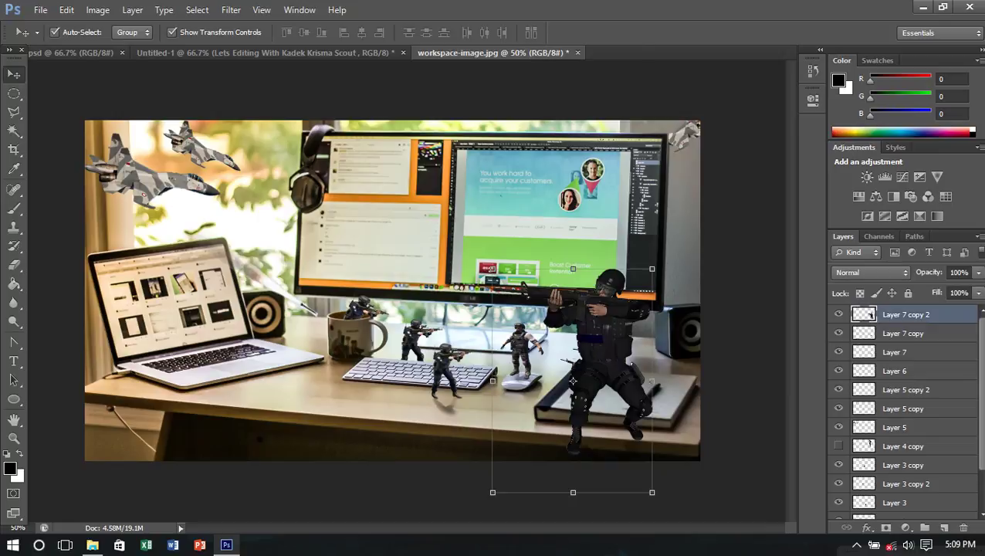
mouse_move(635, 301)
mouse_down()
mouse_move(370, 390)
mouse_move(753, 391)
mouse_up()
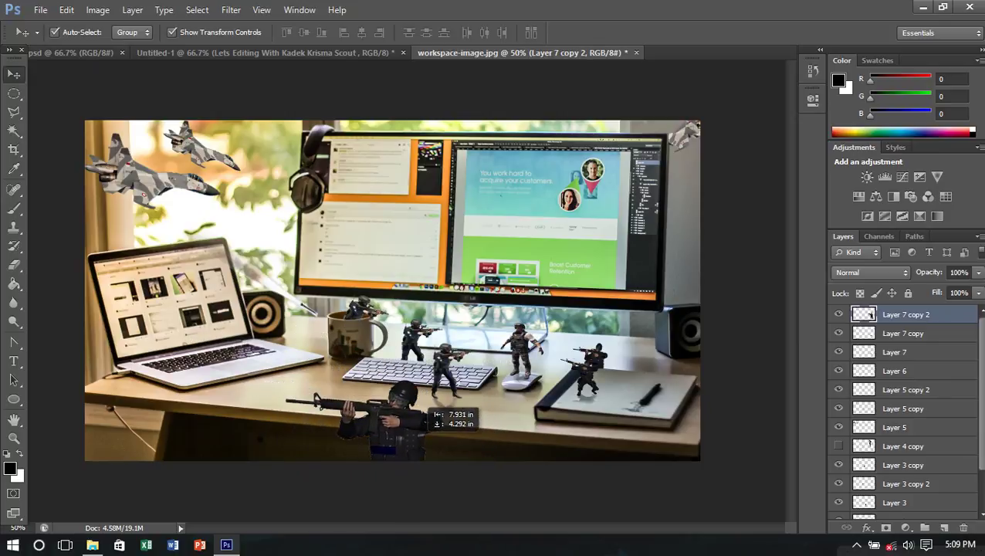
drag(753, 391, 239, 338)
drag(158, 226, 430, 343)
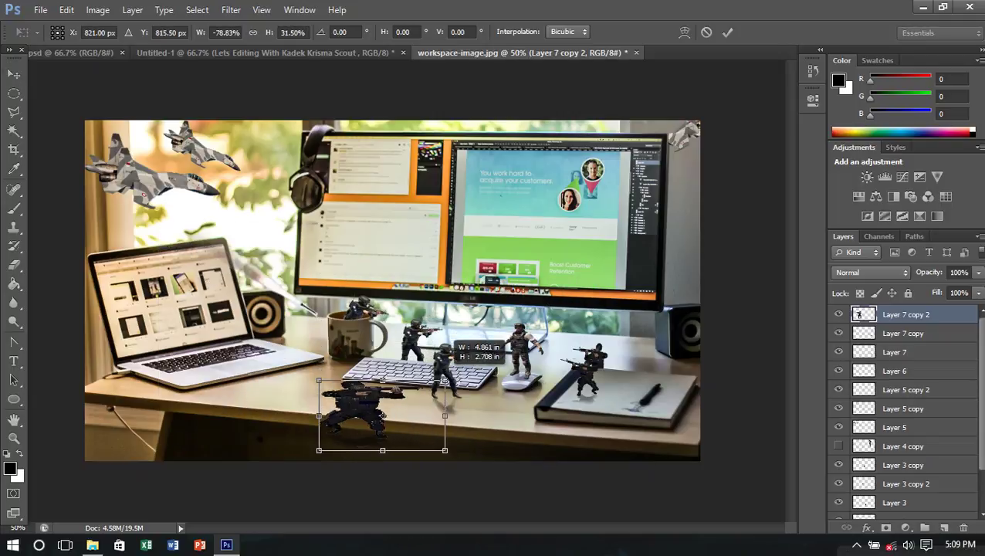
drag(430, 344, 390, 380)
key(Return)
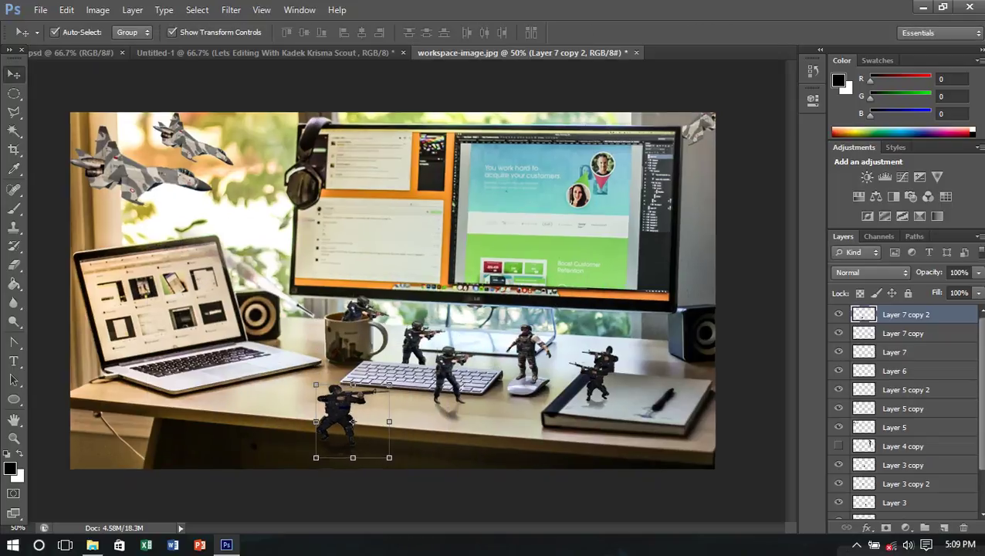
Step: Shrink the kneeling soldier onto the keyboard and nudge a standing soldier slightly left
scroll(353, 416, up, 3)
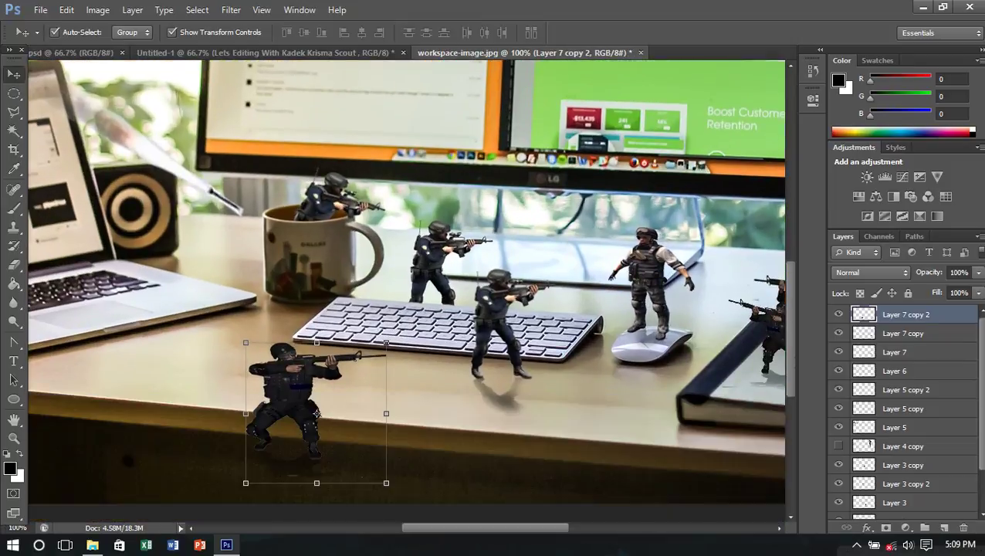
scroll(317, 415, down, 1)
mouse_move(308, 337)
mouse_down()
mouse_move(590, 287)
mouse_move(363, 252)
mouse_up()
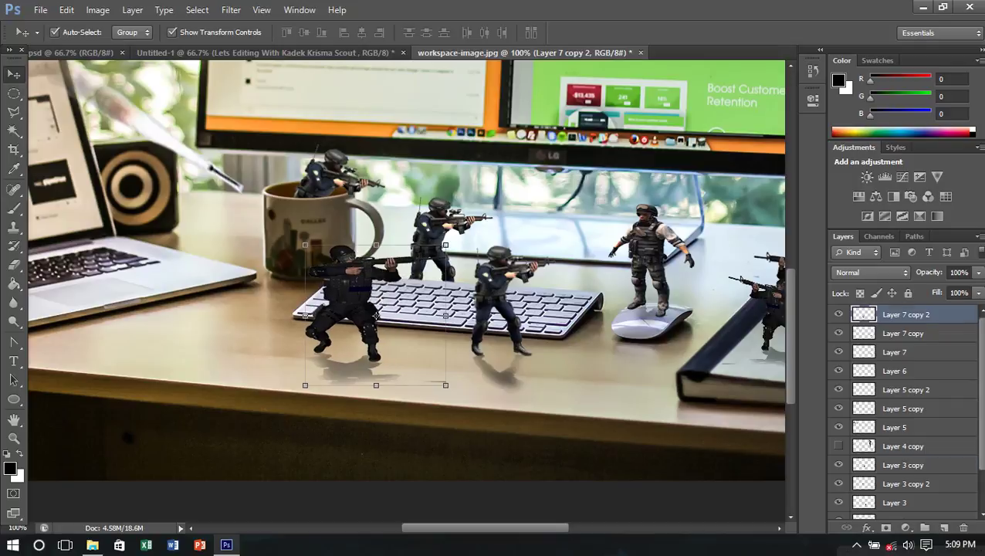
drag(453, 262, 446, 262)
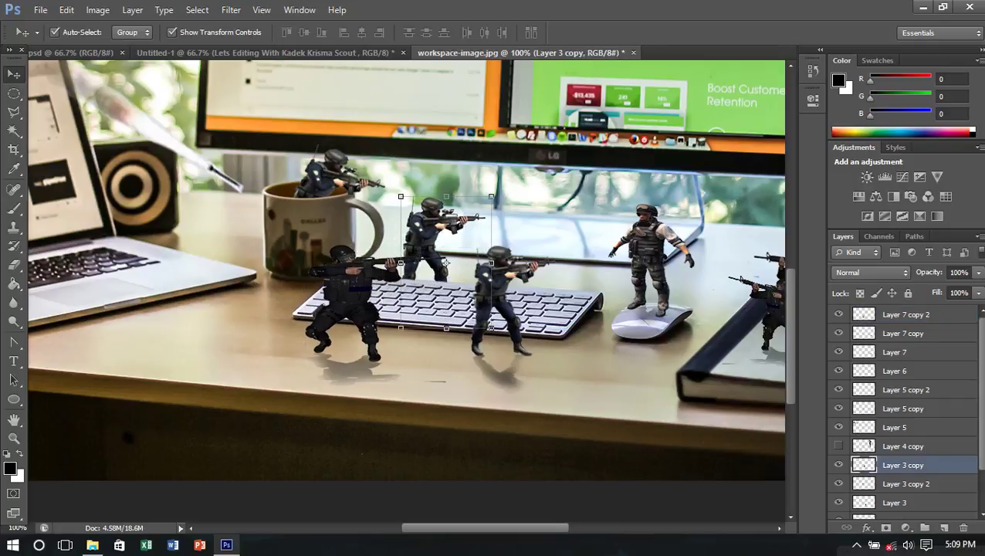
click(376, 317)
key(ctrl+t)
mouse_move(445, 245)
mouse_down()
mouse_move(386, 285)
mouse_move(412, 263)
mouse_up()
drag(360, 323, 418, 297)
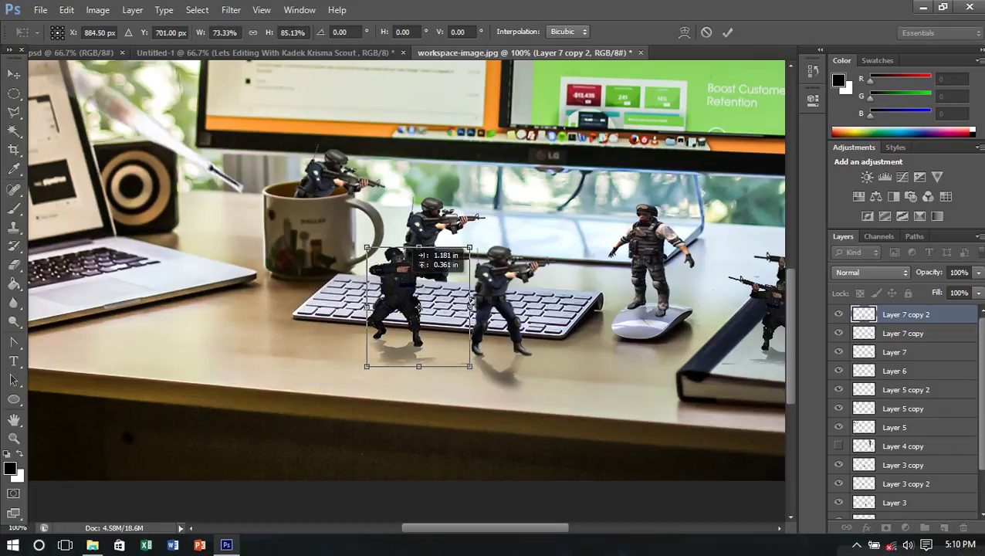
key(Return)
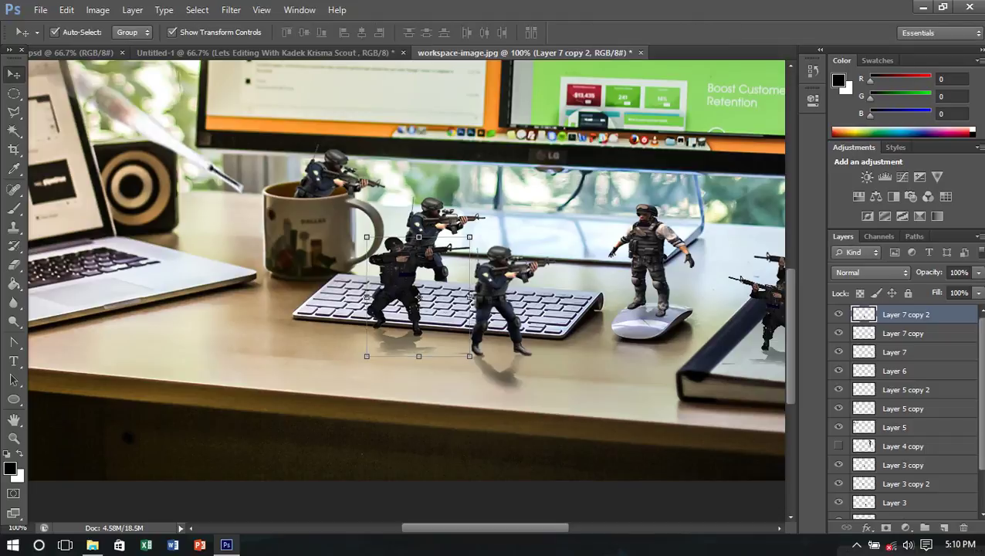
Step: Scale the kneeling soldier down slightly for its final size
key(ctrl+minus)
key(ctrl+minus)
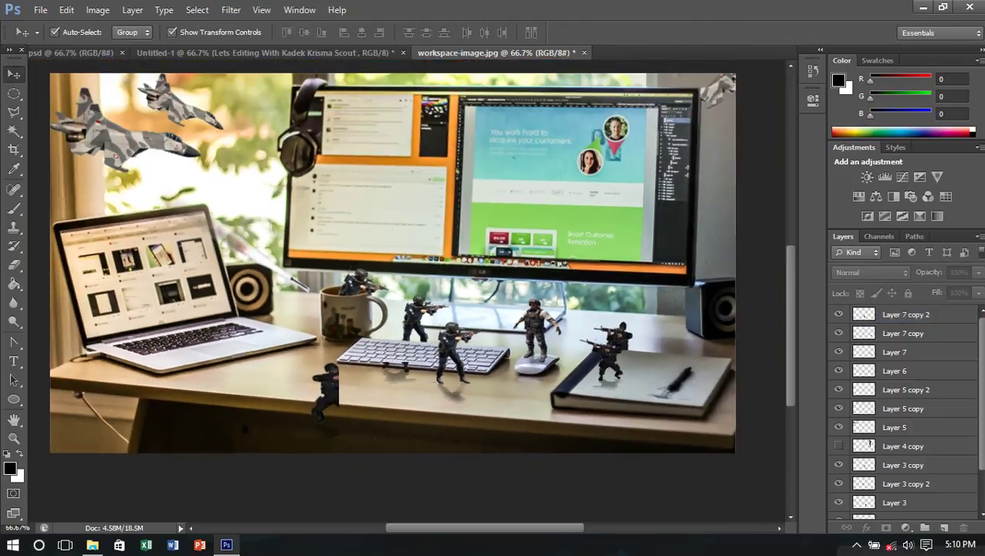
click(398, 371)
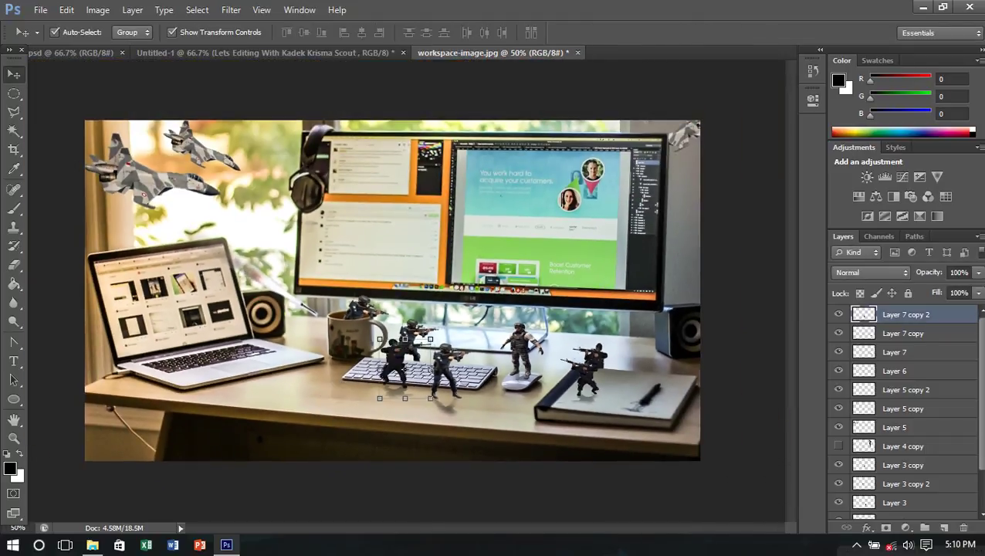
key(ctrl+t)
mouse_move(430, 336)
mouse_down()
mouse_move(421, 353)
mouse_move(431, 343)
mouse_up()
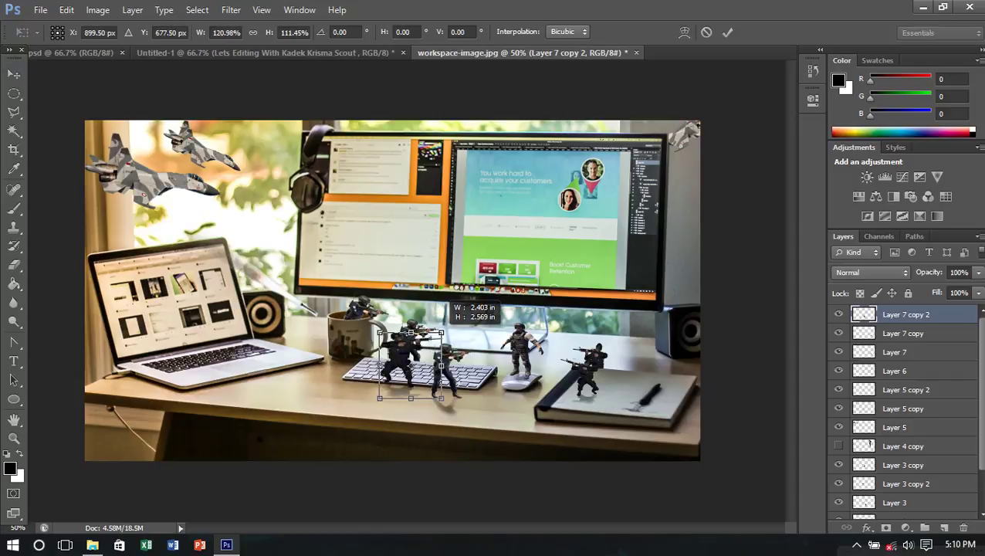
drag(431, 343, 431, 343)
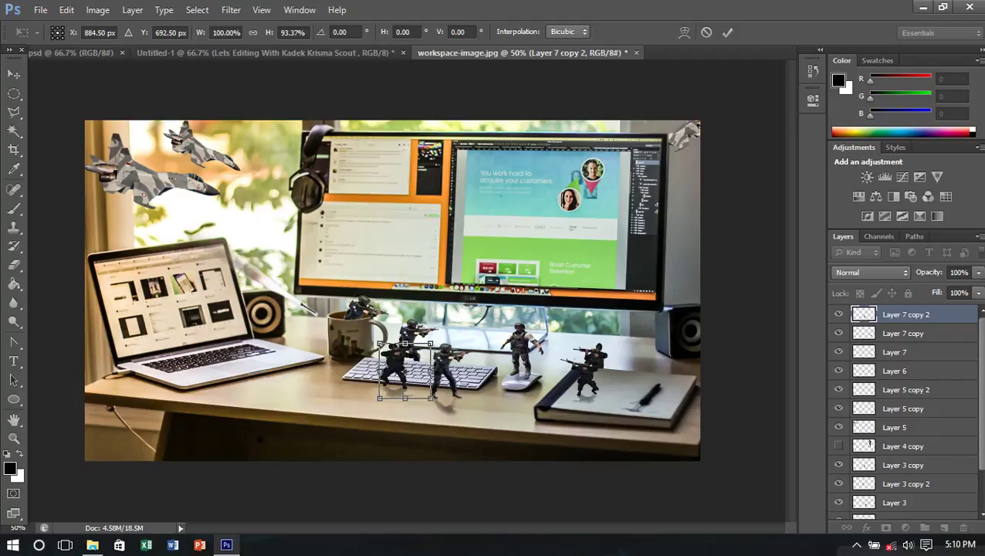
key(Return)
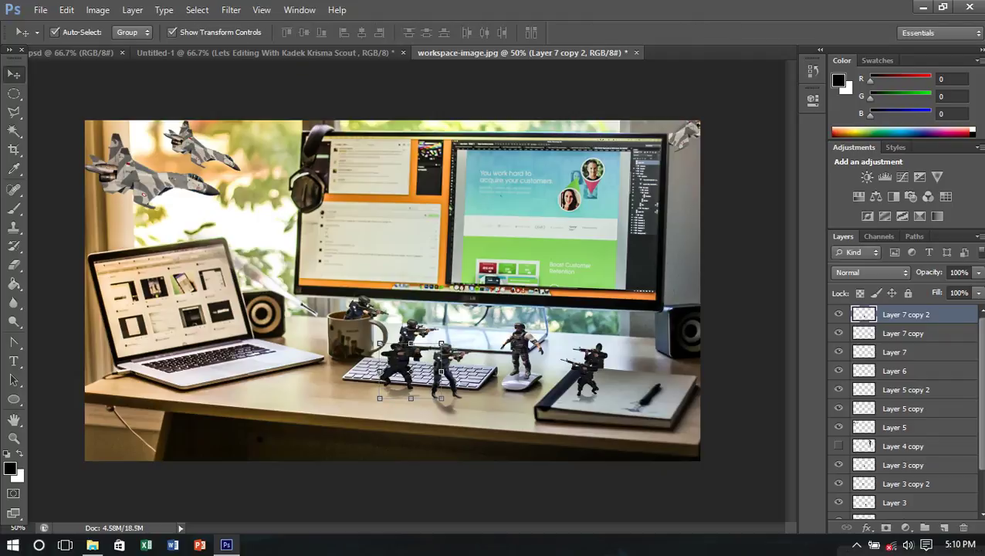
Step: Enlarge the notebook soldier to about 115% and reveal the Layer 4 copy soldier
click(903, 333)
key(ctrl+t)
drag(557, 358, 552, 352)
key(Return)
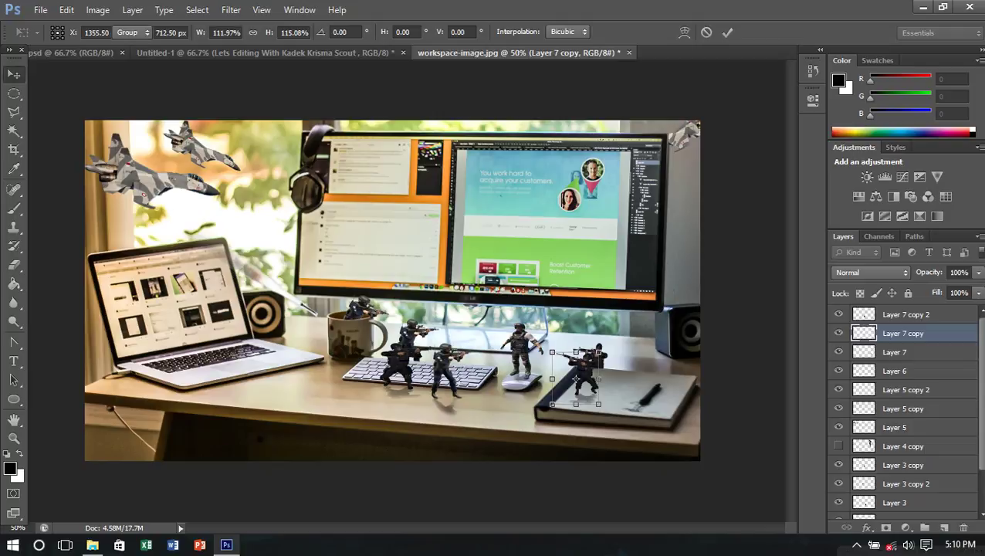
key(ctrl+alt+a)
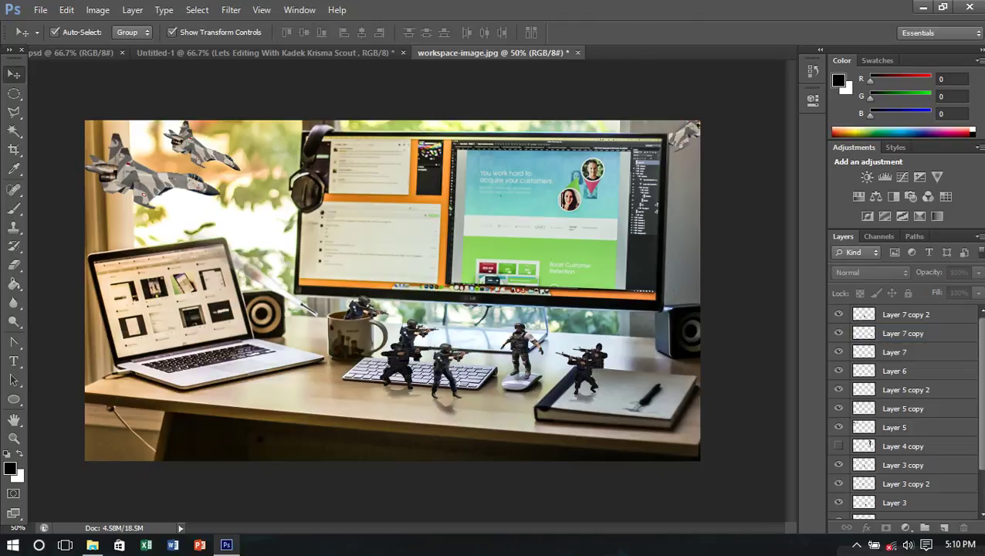
click(577, 379)
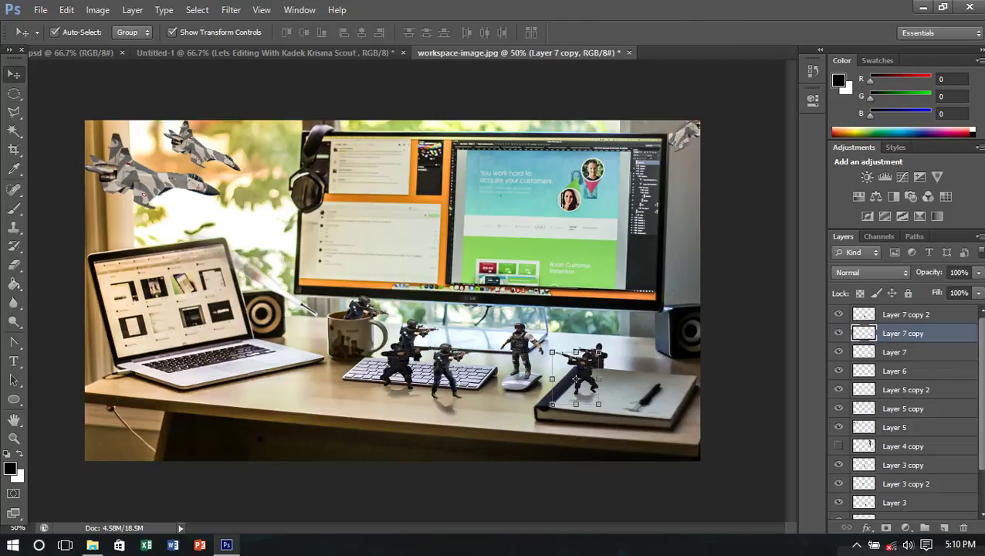
key(ctrl+t)
drag(552, 352, 545, 344)
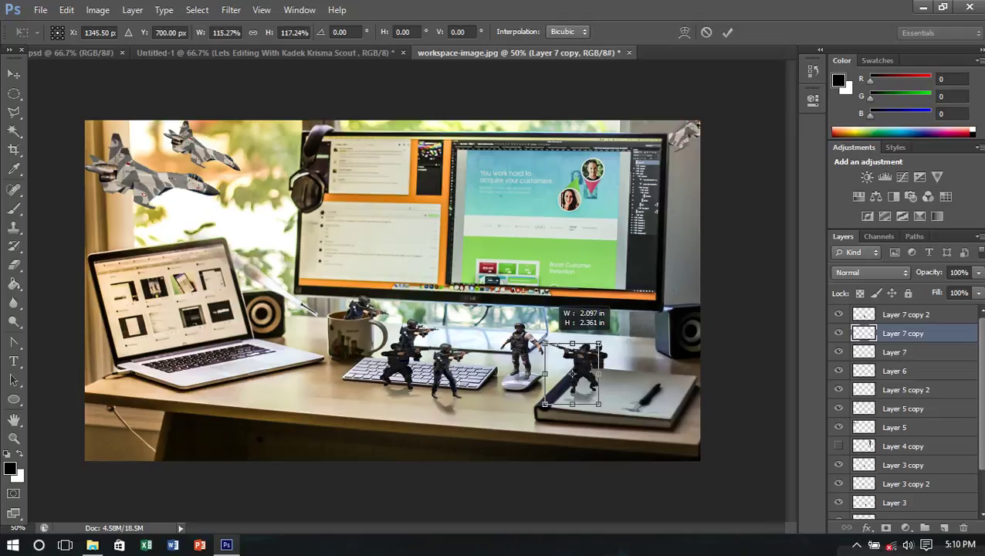
key(Return)
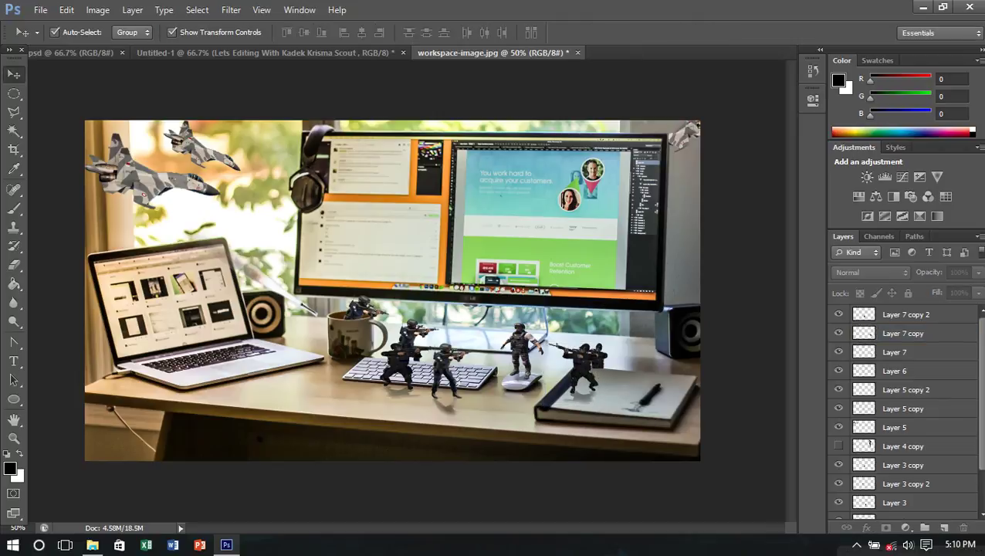
click(838, 446)
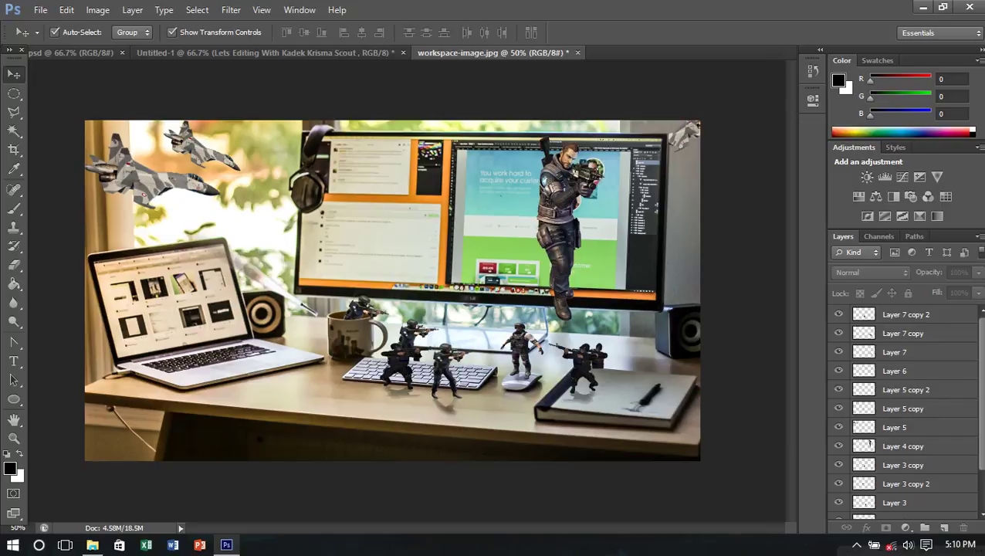
Step: Scale down the Layer 4 copy soldier and move it onto the desk beside the mug
click(870, 446)
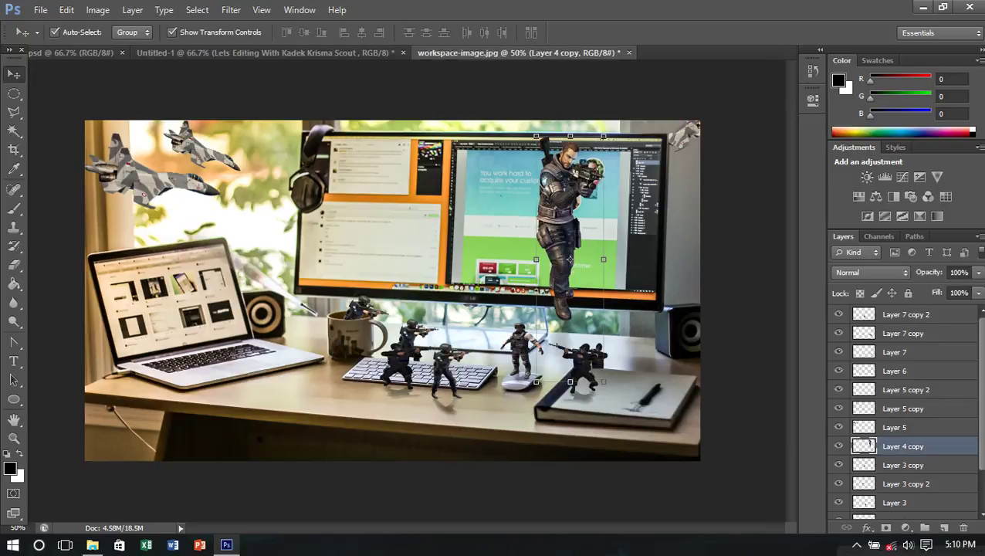
key(ctrl+t)
drag(535, 136, 573, 279)
drag(589, 317, 315, 356)
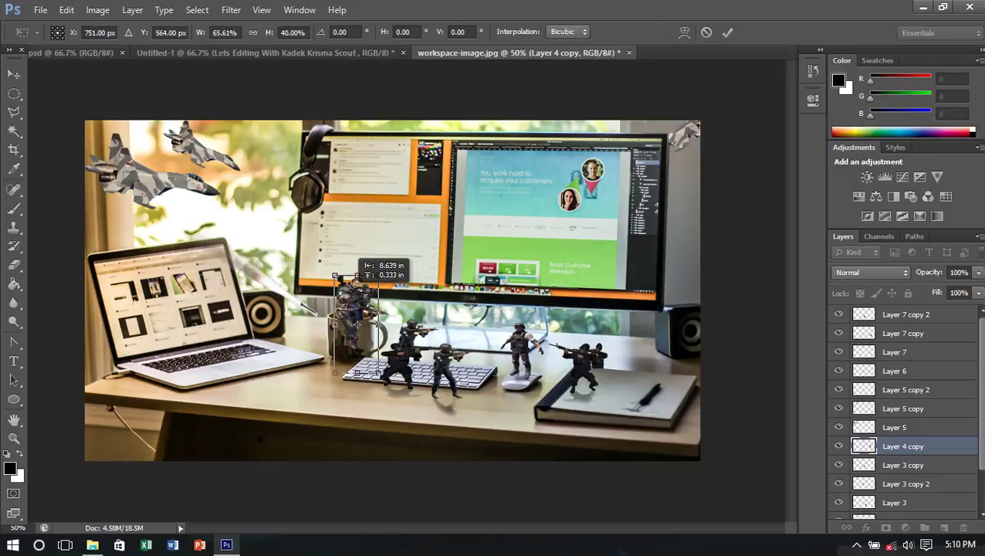
mouse_move(315, 328)
mouse_down()
mouse_move(323, 310)
mouse_move(309, 323)
mouse_up()
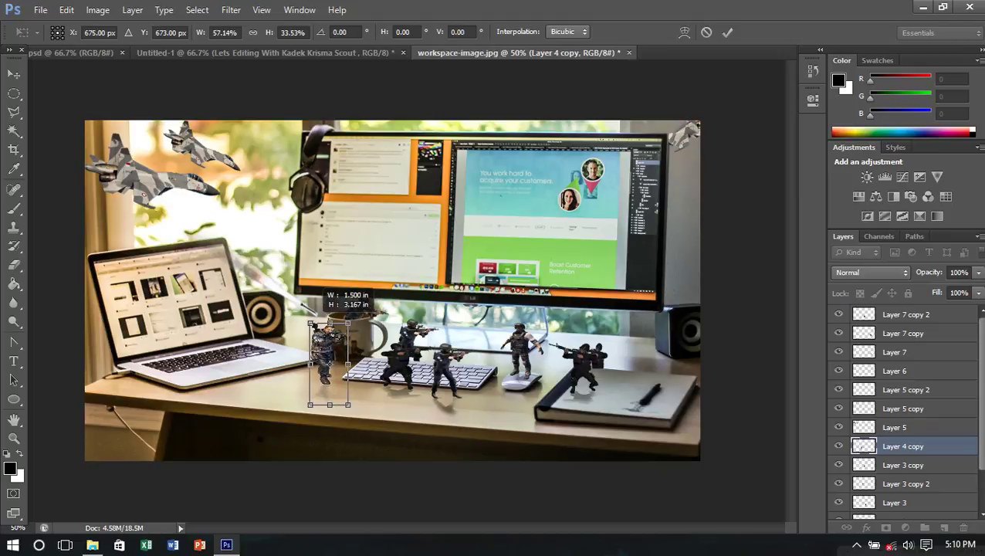
key(Return)
Step: Shrink the soldier further to about 83% by 72% and raise it beside the mug
key(ctrl+plus)
key(ctrl+plus)
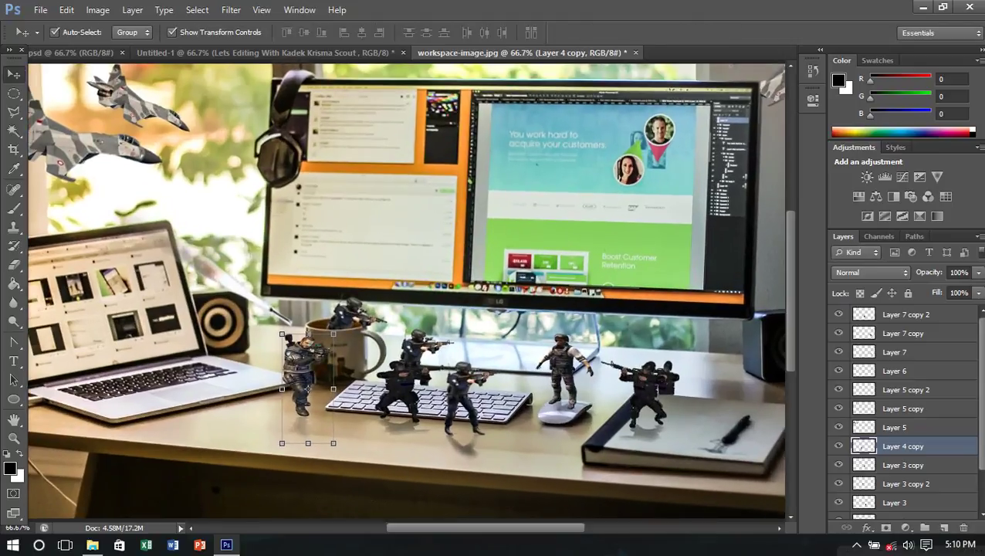
key(ctrl+plus)
scroll(407, 290, down, 3)
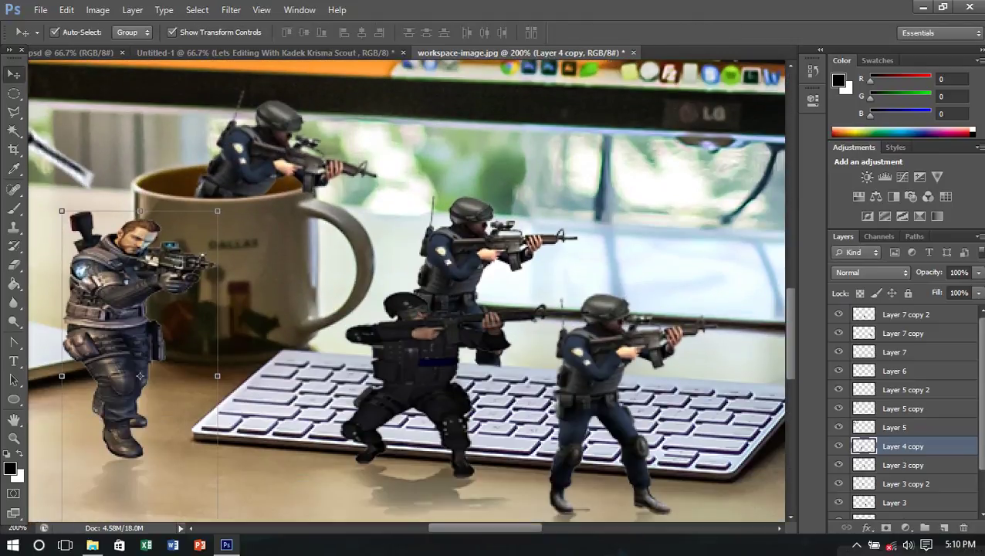
scroll(407, 290, left, 5)
drag(340, 247, 367, 217)
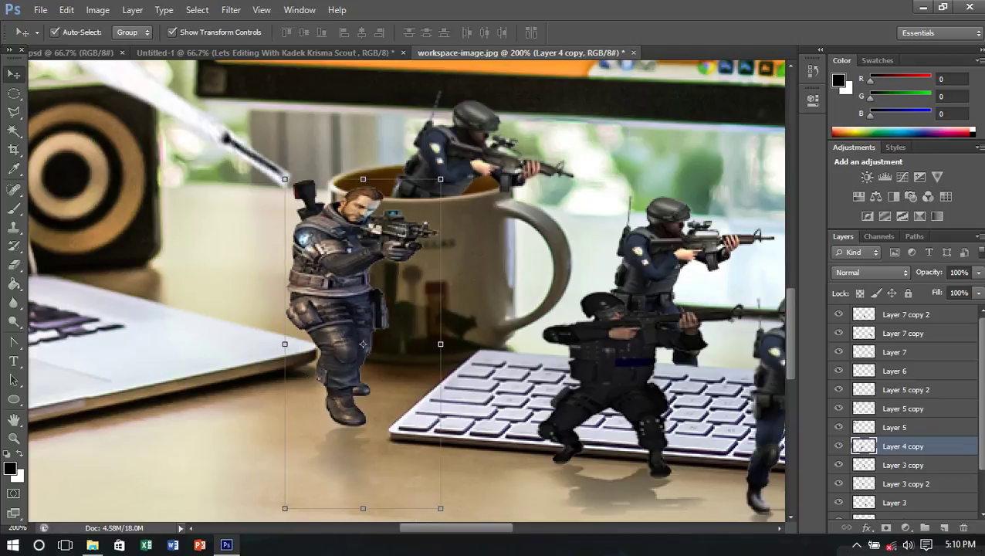
drag(285, 178, 326, 277)
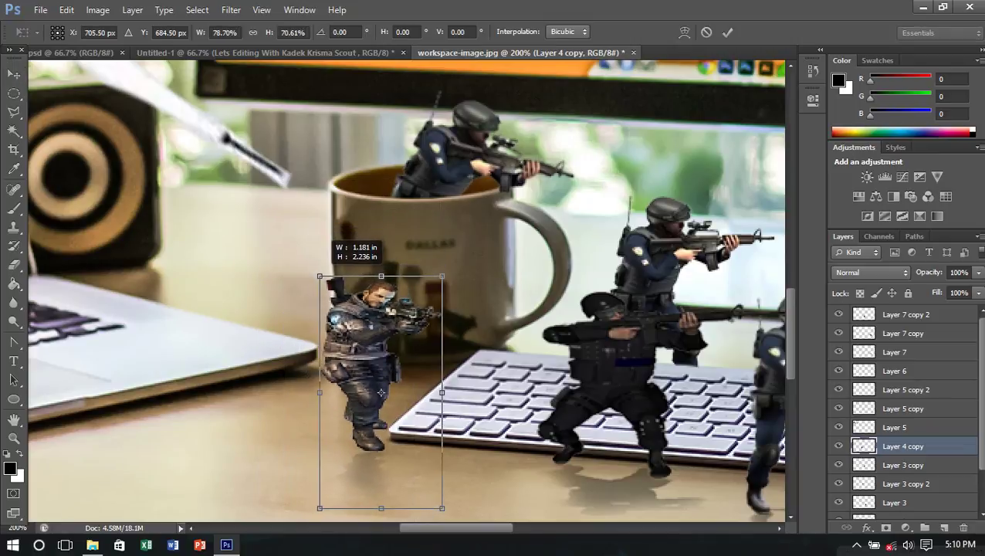
drag(326, 277, 308, 275)
drag(365, 311, 361, 228)
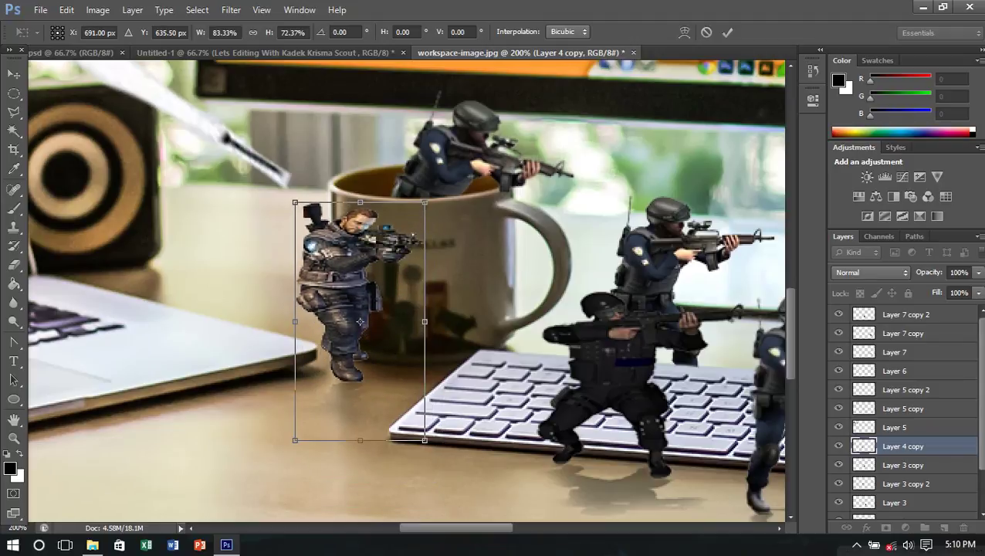
key(Return)
key(ctrl+minus)
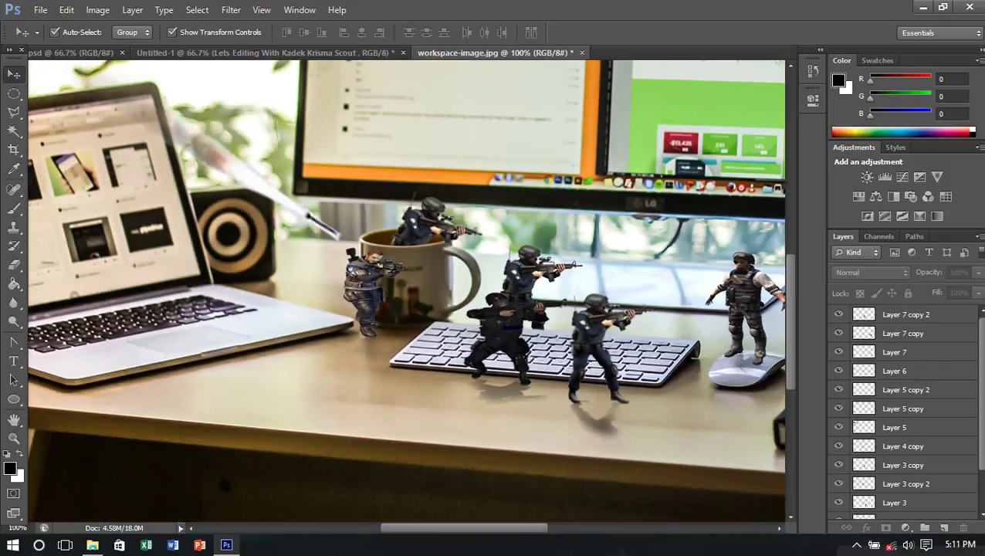
key(ctrl+minus)
key(ctrl+minus)
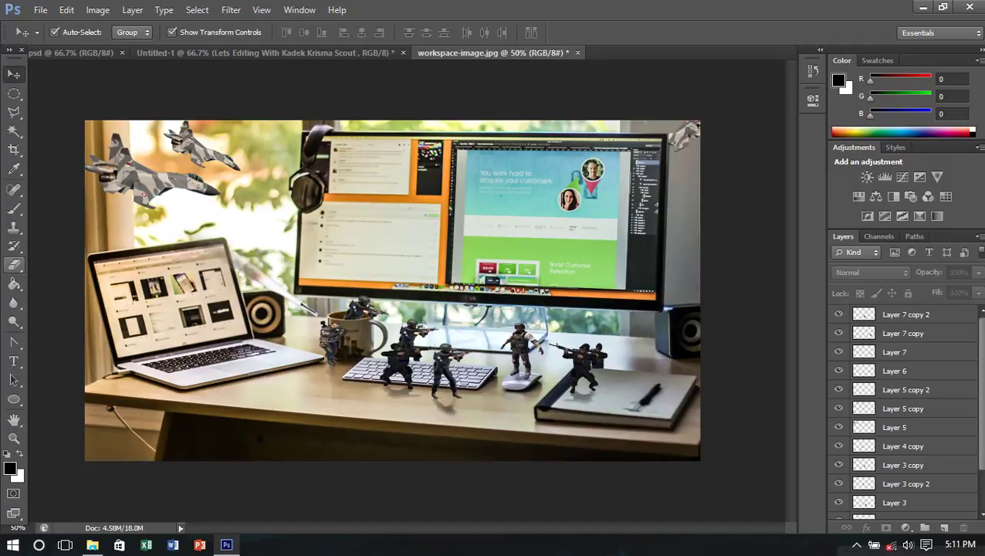
Step: Dismiss the no-layer-selected error, select Layer 6 and switch to the Eraser tool
key(e)
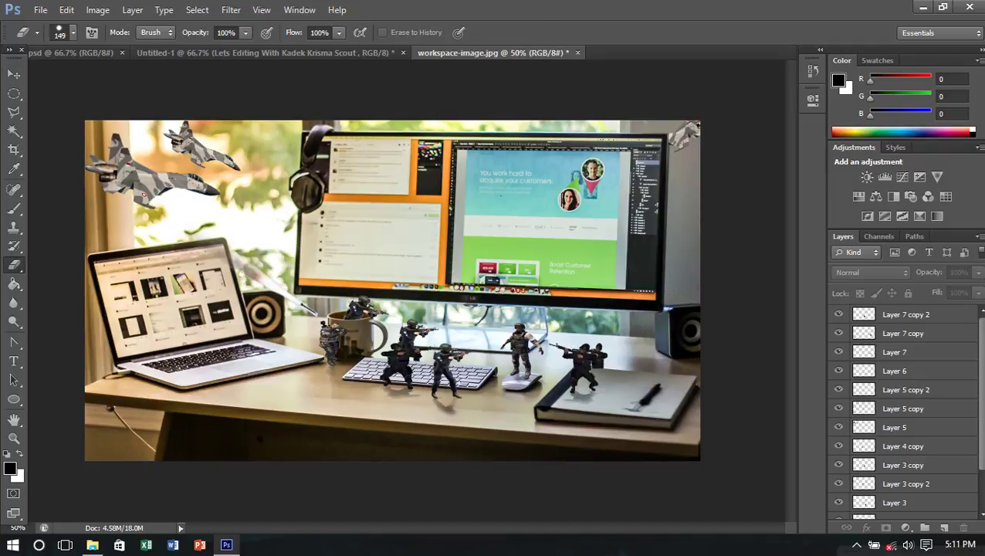
click(506, 222)
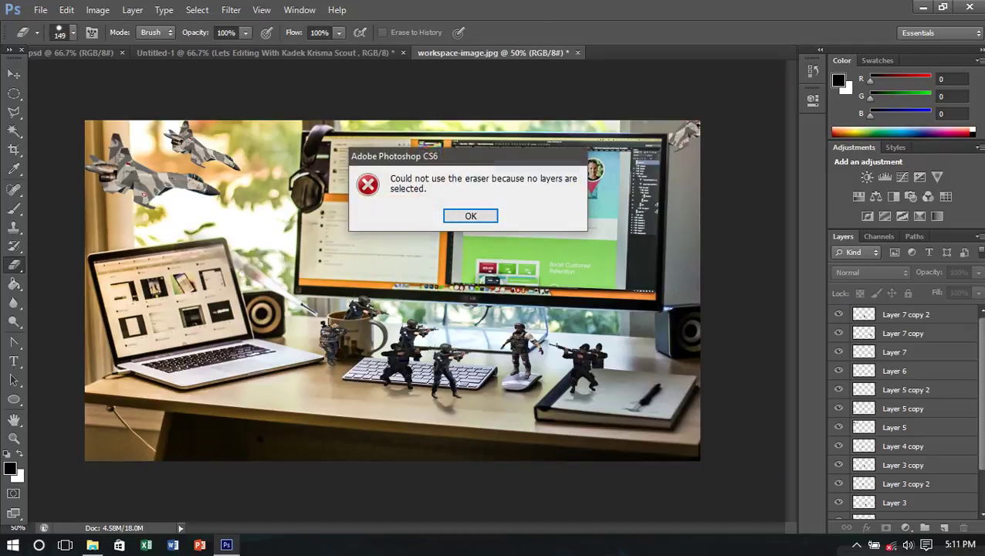
click(469, 215)
key(v)
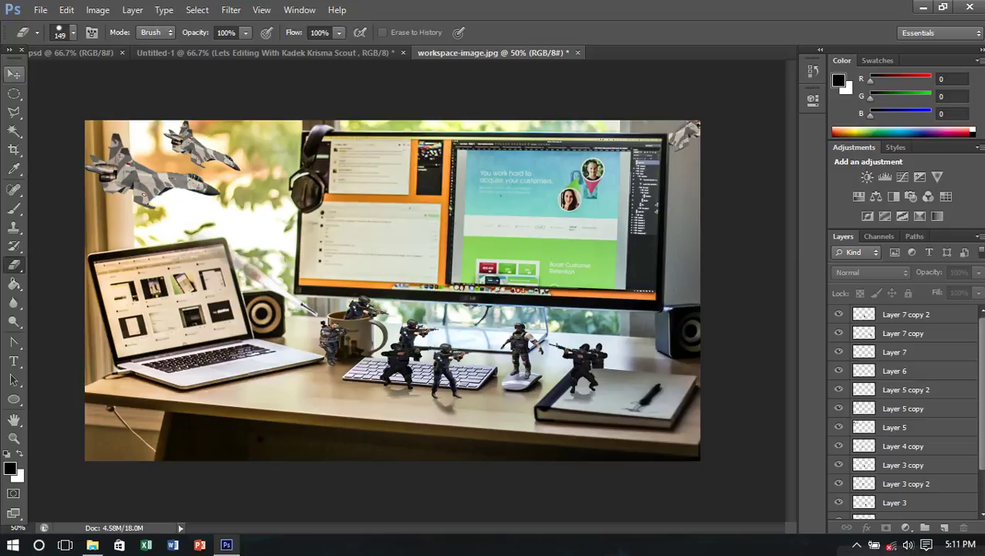
click(894, 371)
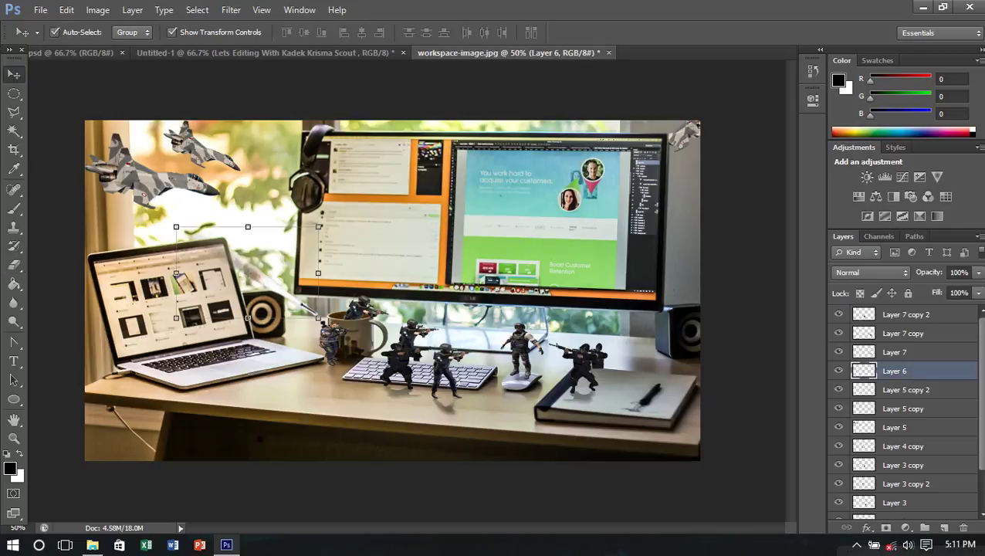
click(14, 264)
Step: Erase the white pen tip near the mug on Layer 6
key(ctrl+plus)
scroll(332, 324, up, 1)
scroll(332, 325, up, 2)
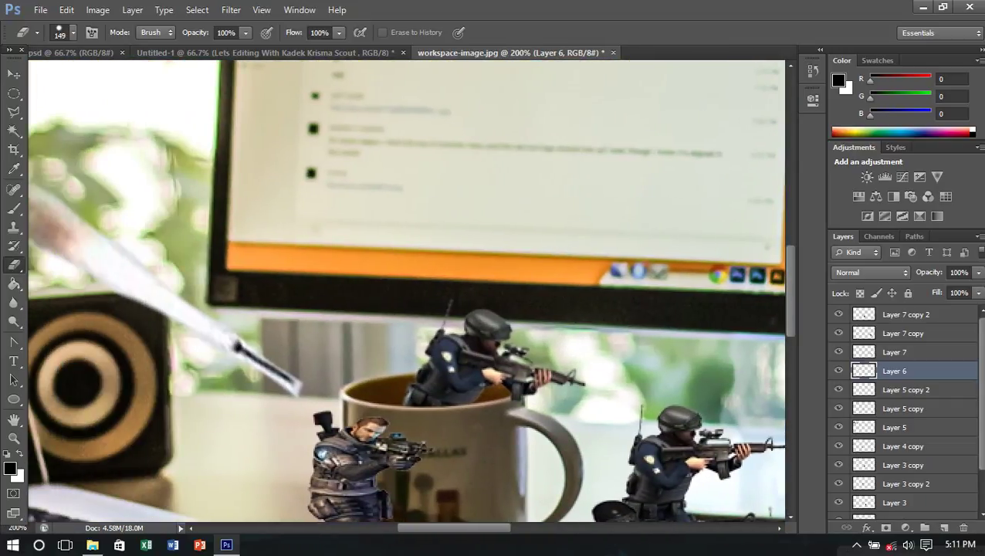
click(275, 381)
click(295, 388)
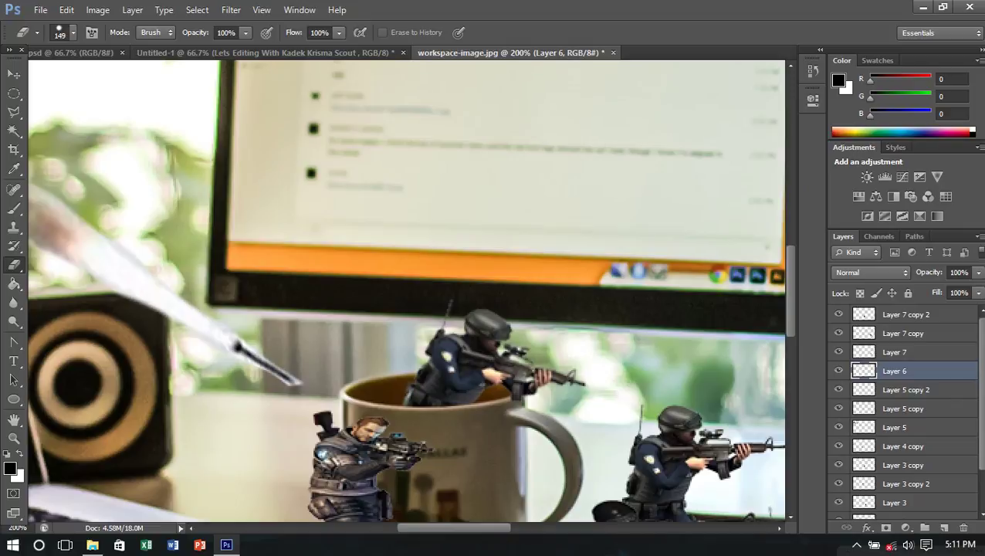
click(299, 382)
click(292, 376)
click(246, 360)
click(283, 379)
Step: Zoom out to the whole photo and deselect Layer 6 with the Move tool
key(ctrl+minus)
key(ctrl+minus)
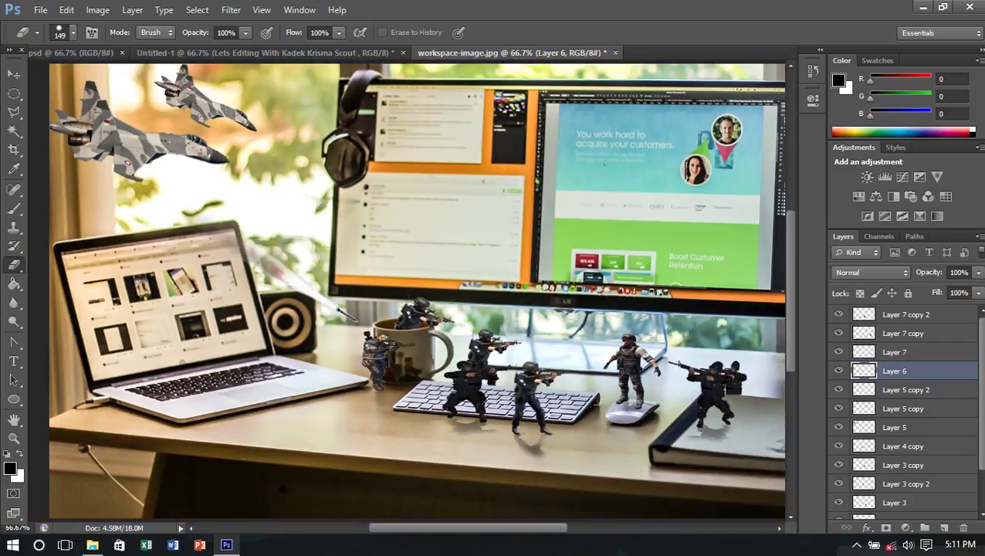
key(ctrl+minus)
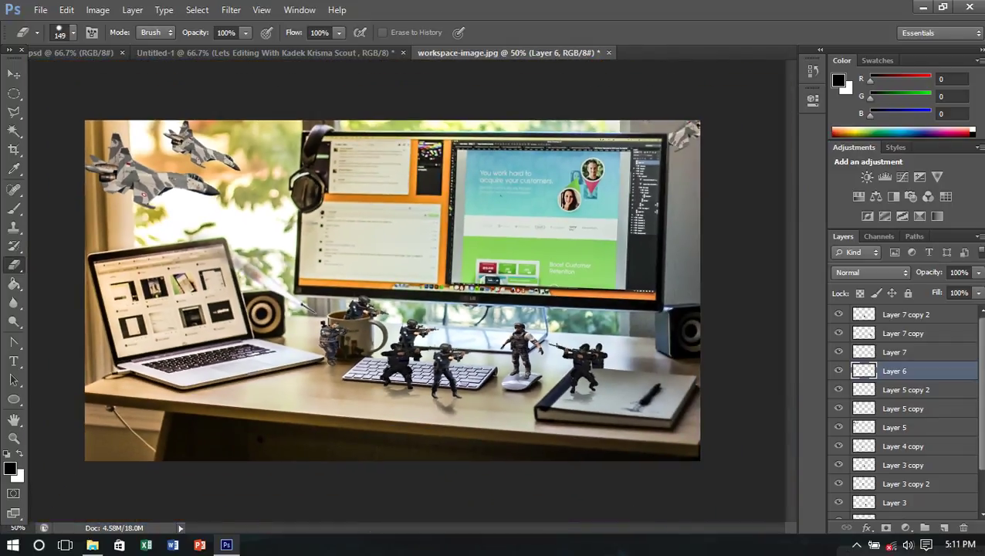
key(v)
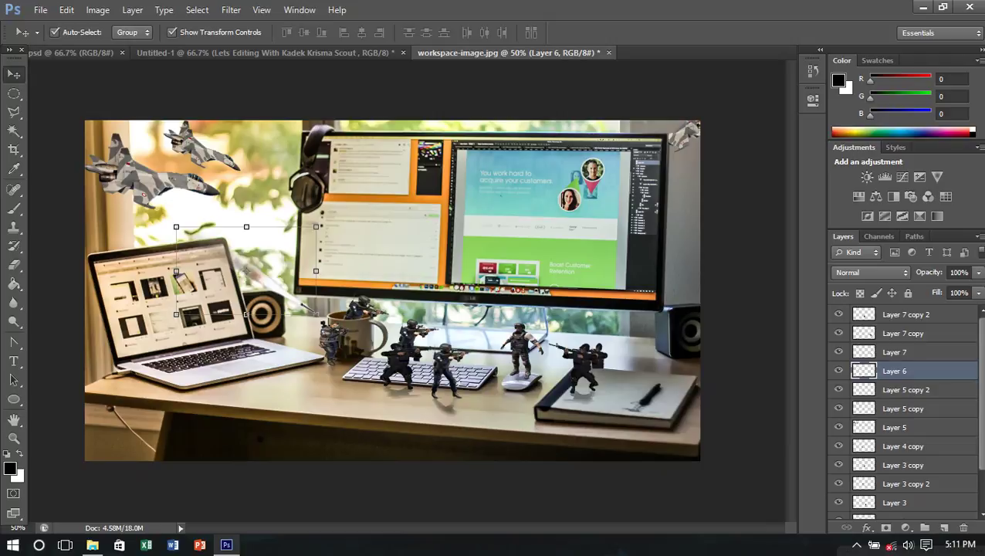
click(741, 479)
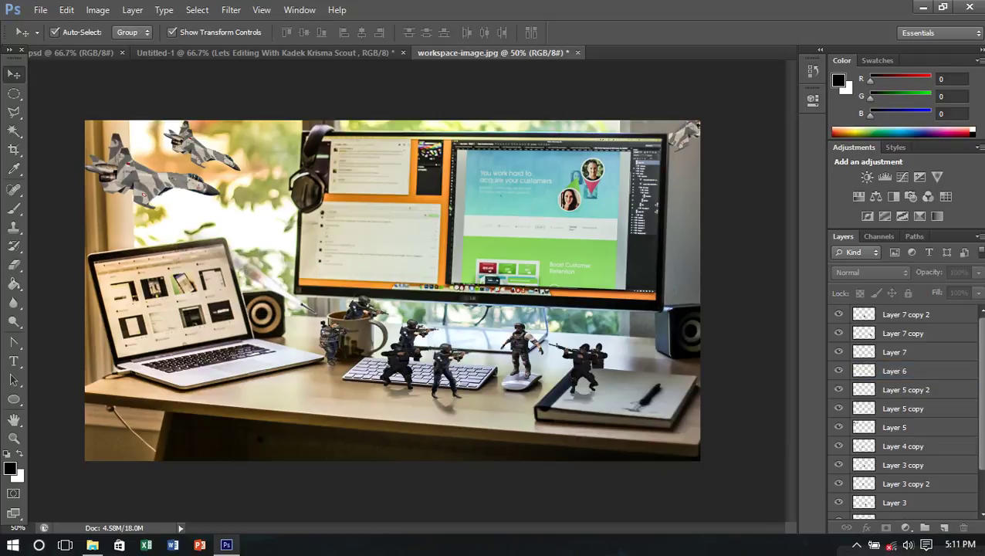
key(ctrl+minus)
Step: In the Untitled-1 title document, replace the title text with 'Finishing', fixing the typo
key(ctrl+plus)
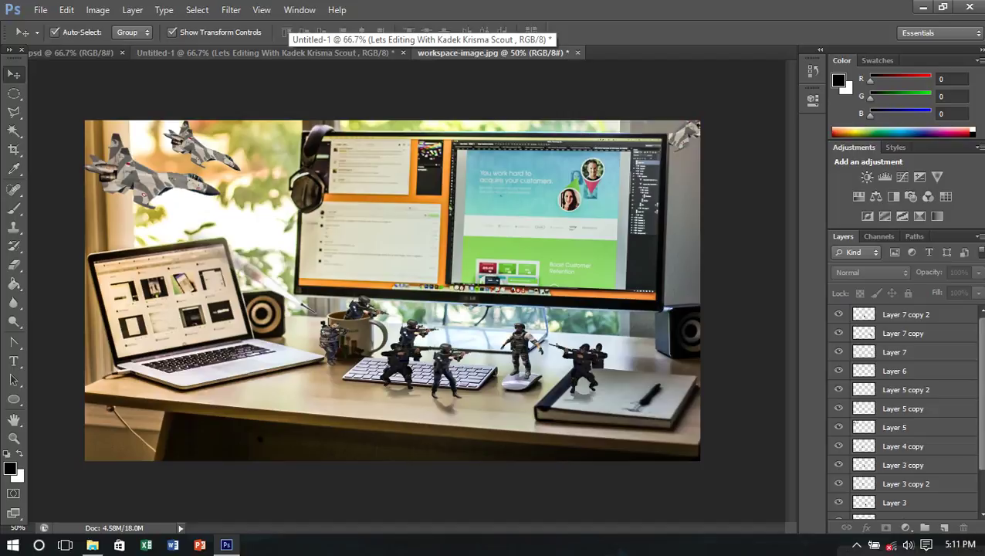
click(264, 52)
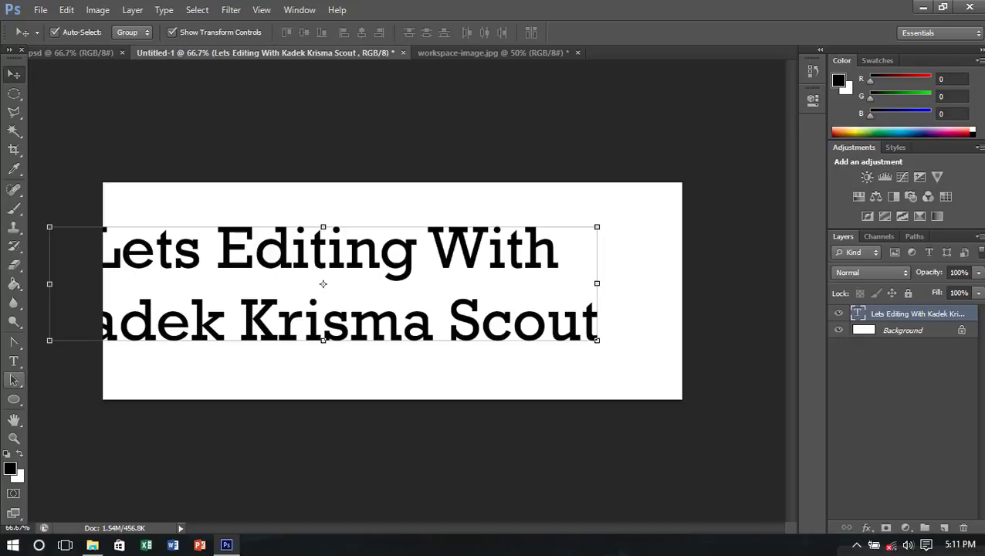
key(t)
click(324, 323)
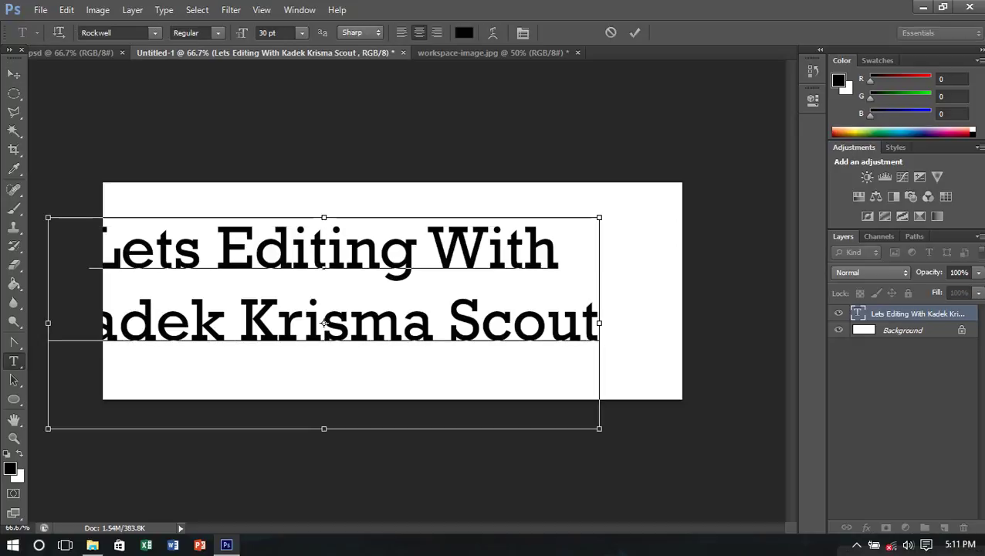
key(ctrl+a)
text(Finni shing)
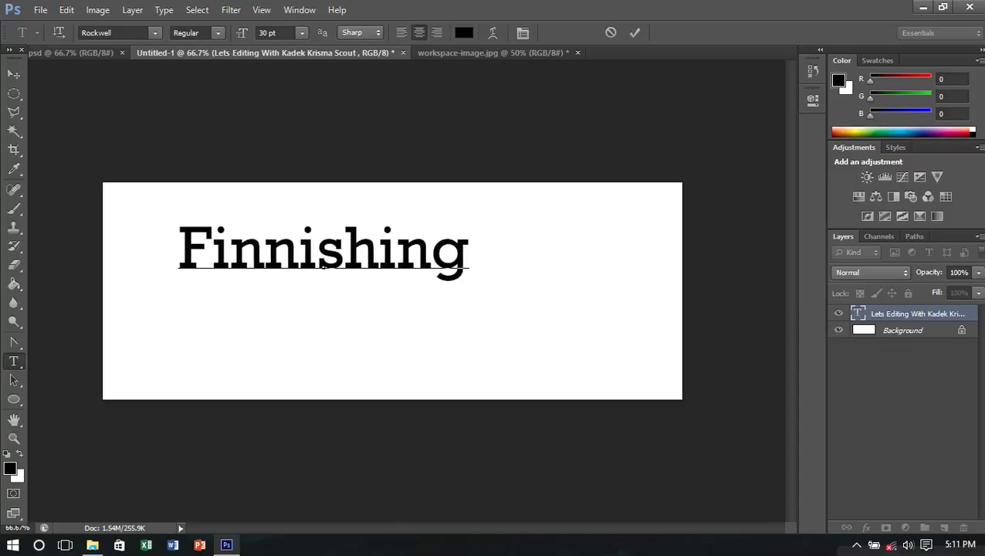
key(Left)
key(Left)
key(Left)
key(BackSpace)
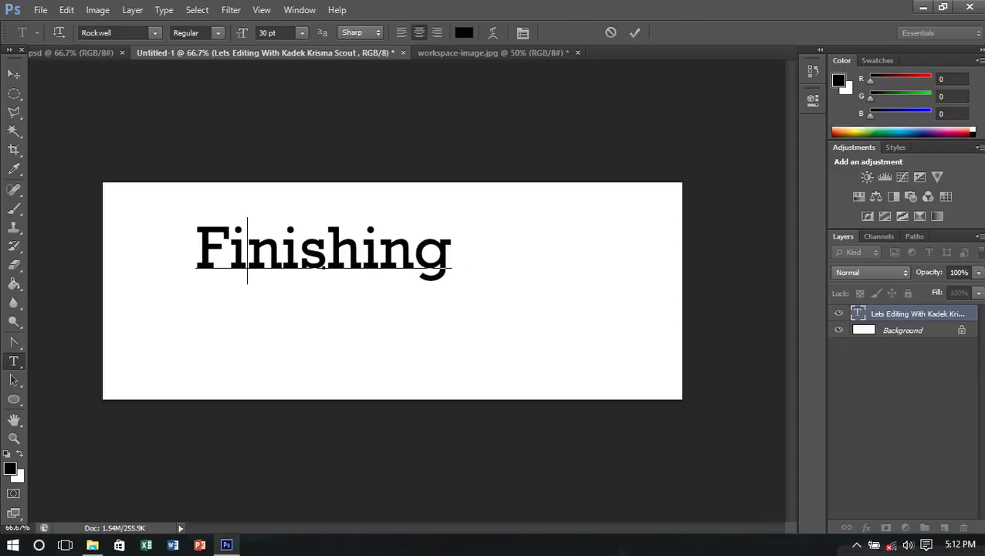
Step: Add '....' and a 'marge all layer' line, centre the text, and return to workspace-image.jpg
click(450, 249)
text(....)
key(Return)
text(marge all la)
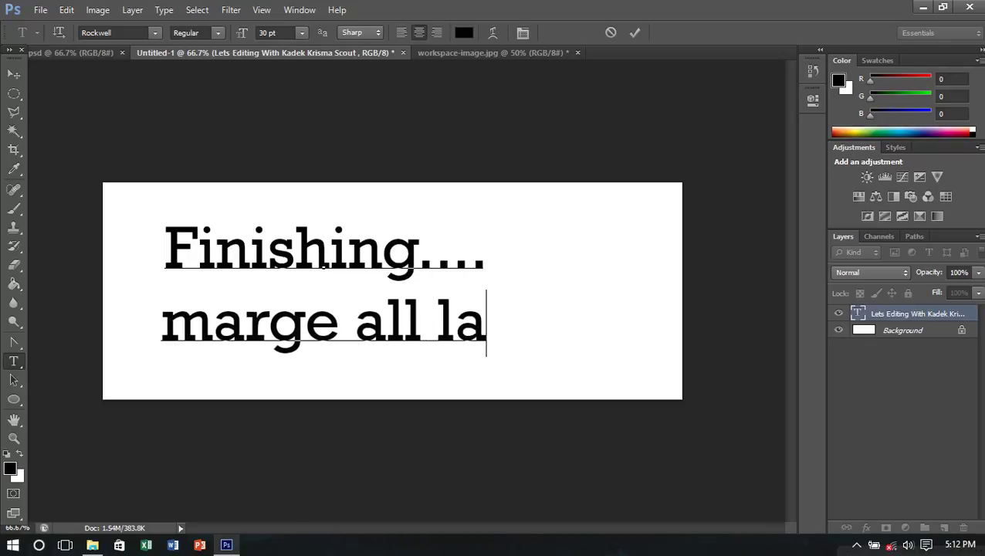
text(yer)
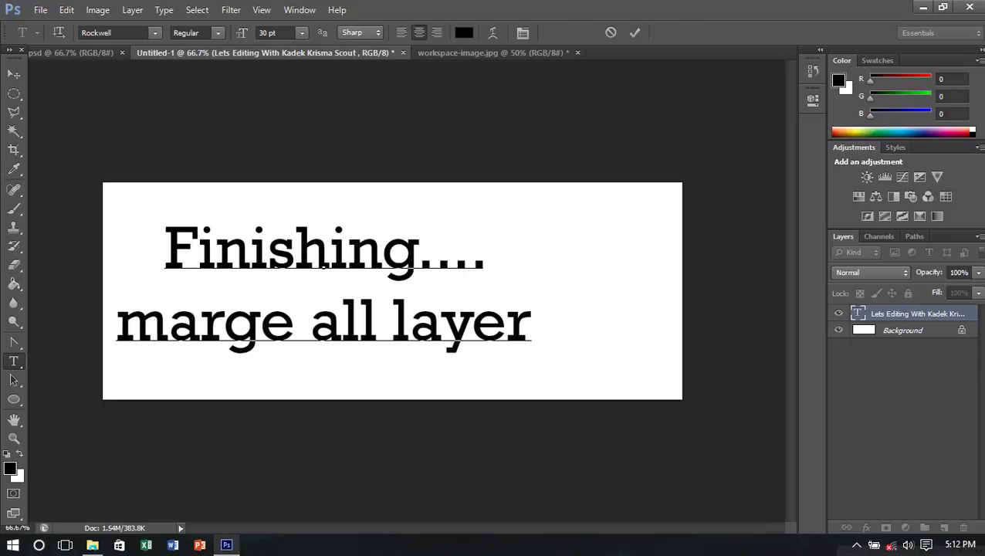
drag(325, 309, 390, 317)
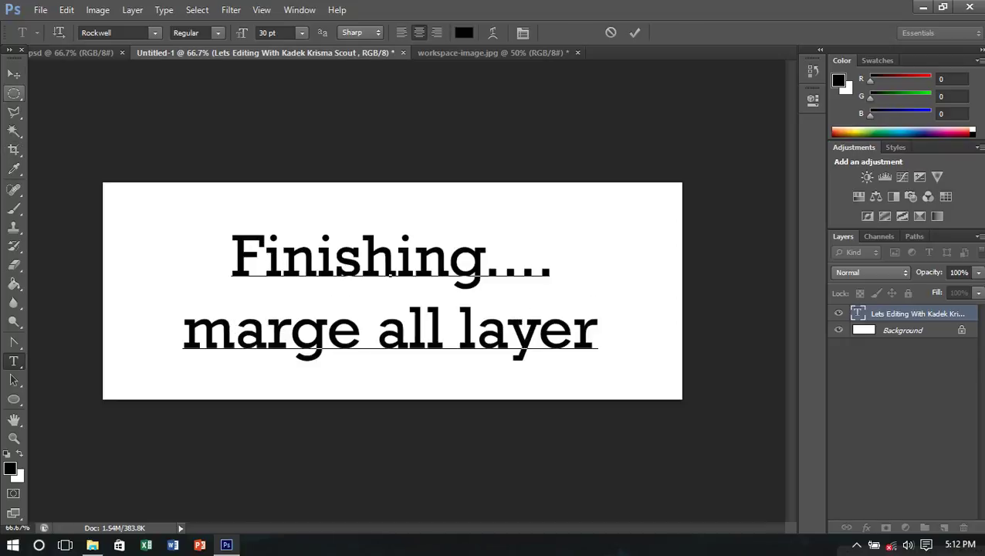
click(14, 74)
key(ctrl+Tab)
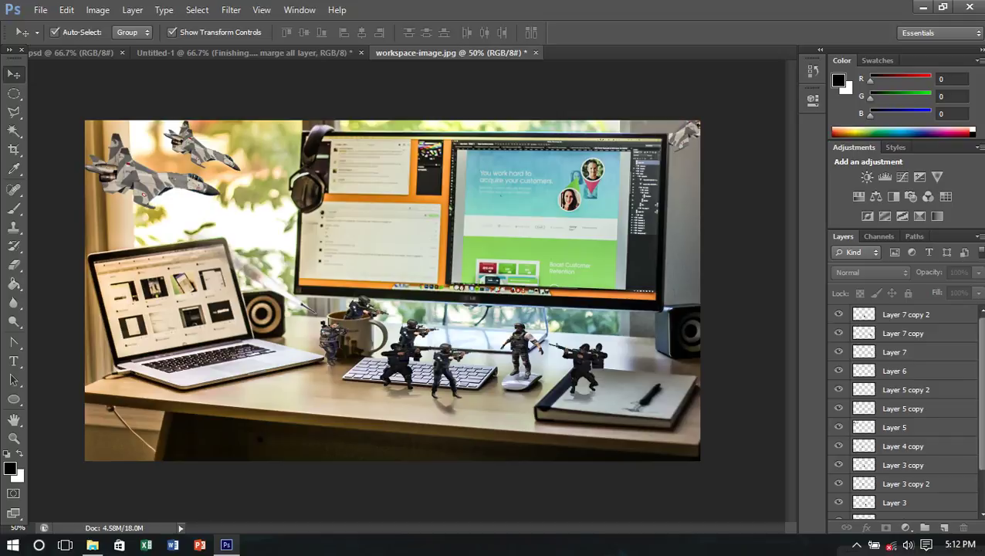
key(ctrl+plus)
key(ctrl+plus)
key(ctrl+plus)
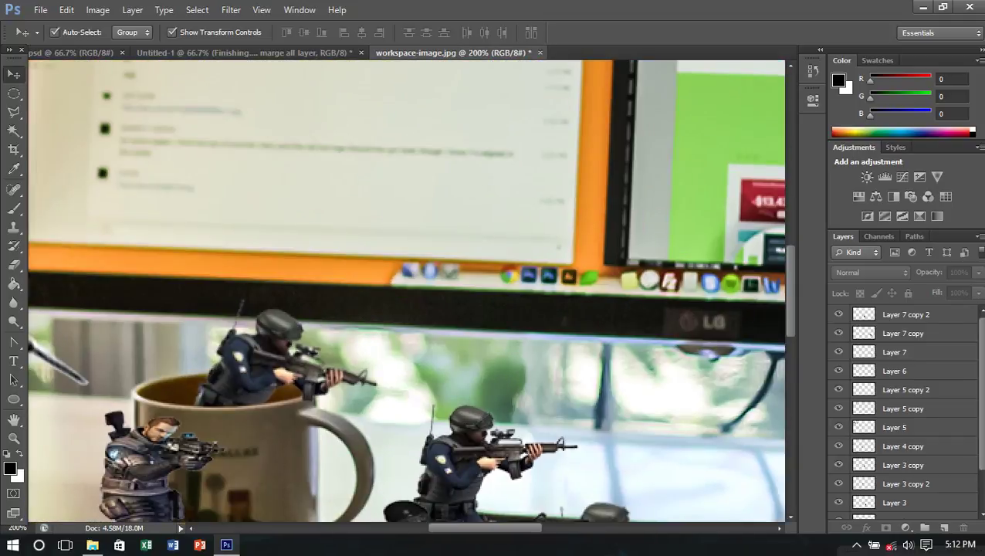
key(ctrl+minus)
key(ctrl+minus)
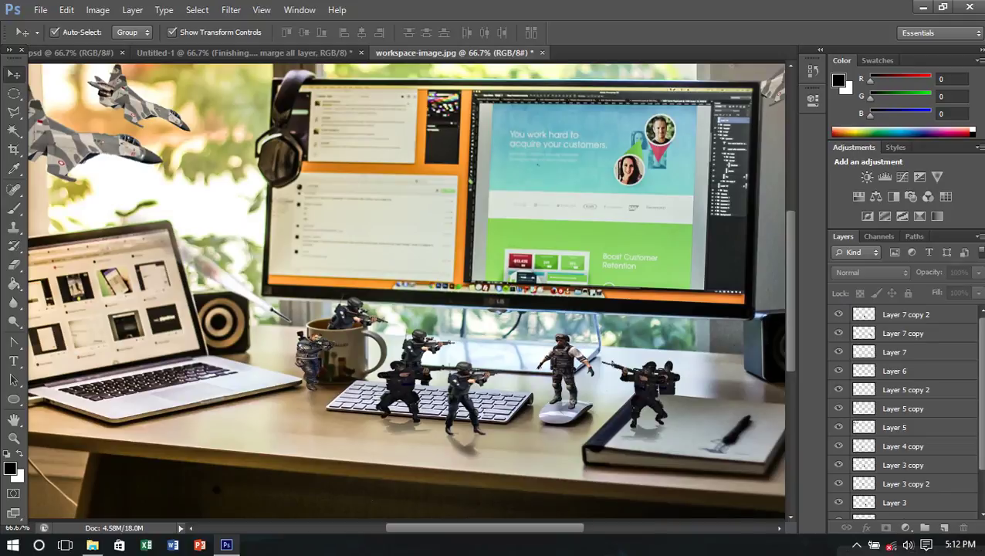
key(ctrl+minus)
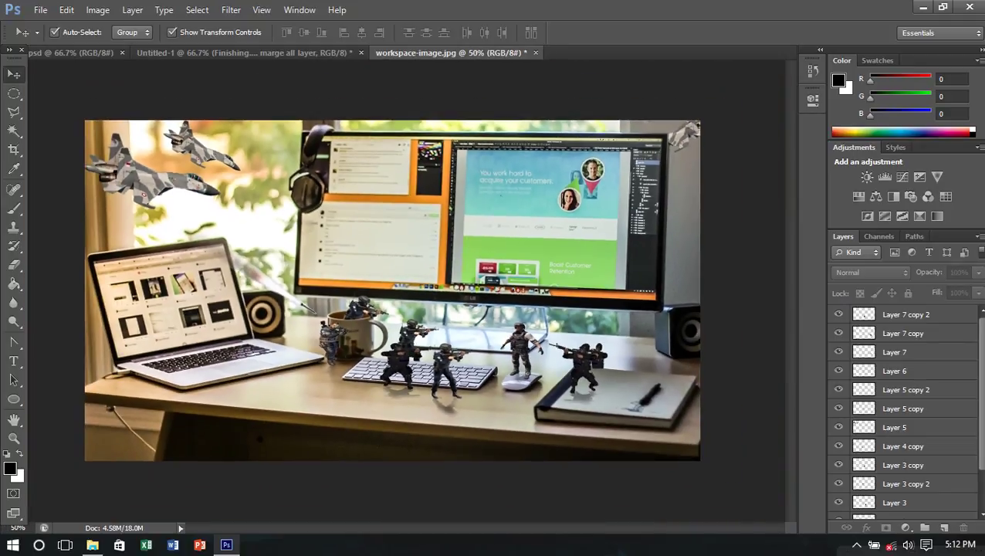
click(905, 314)
shift+click(903, 333)
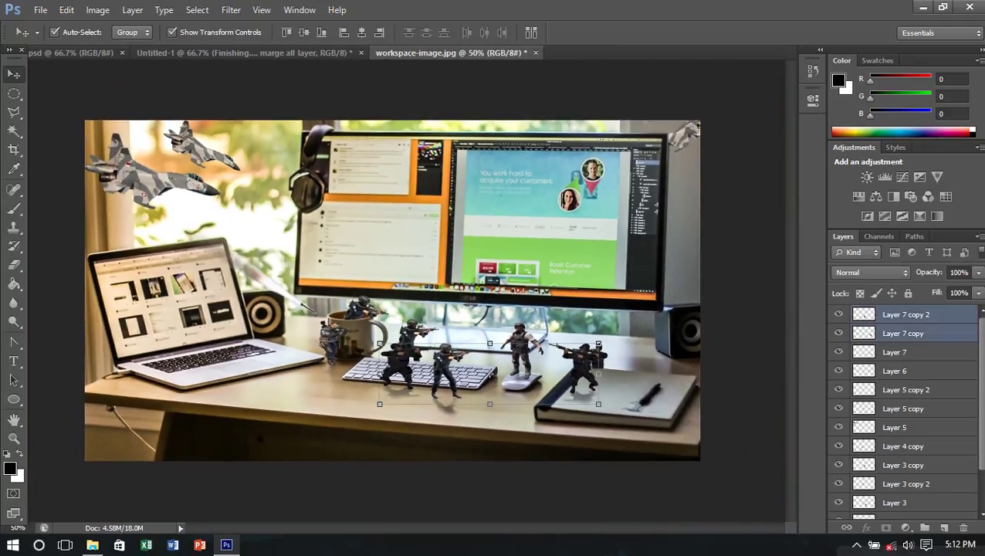
scroll(904, 409, down, 2)
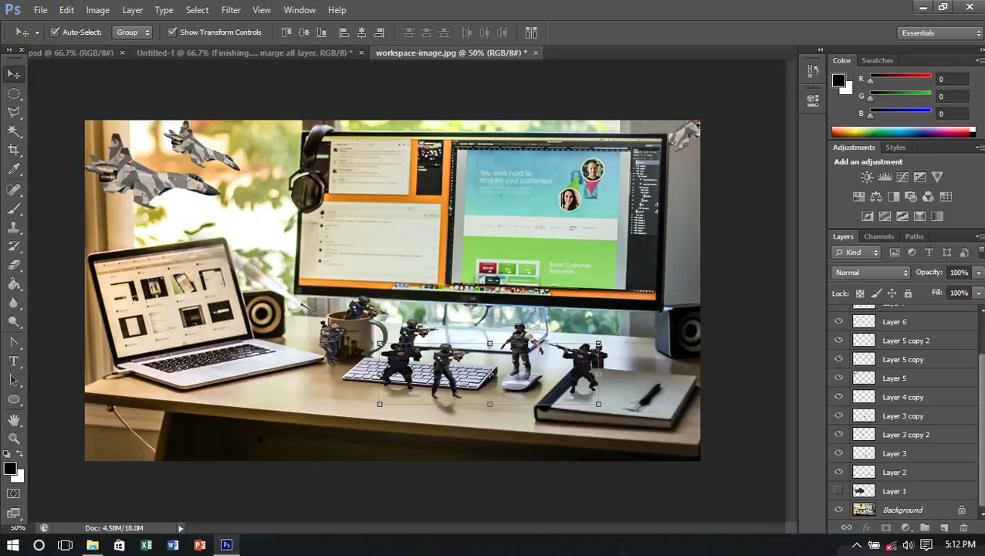
click(902, 509)
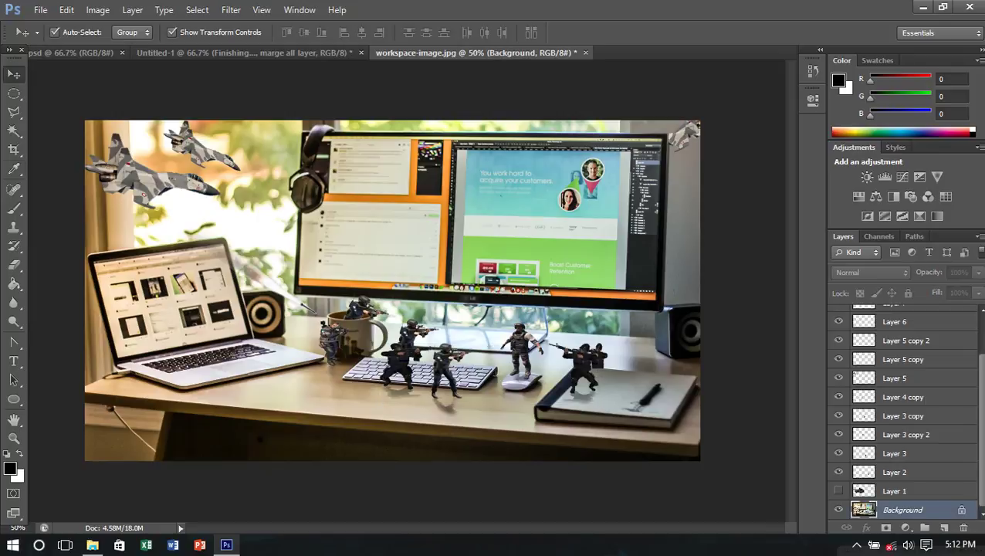
key(i)
key(ctrl+k)
key(Return)
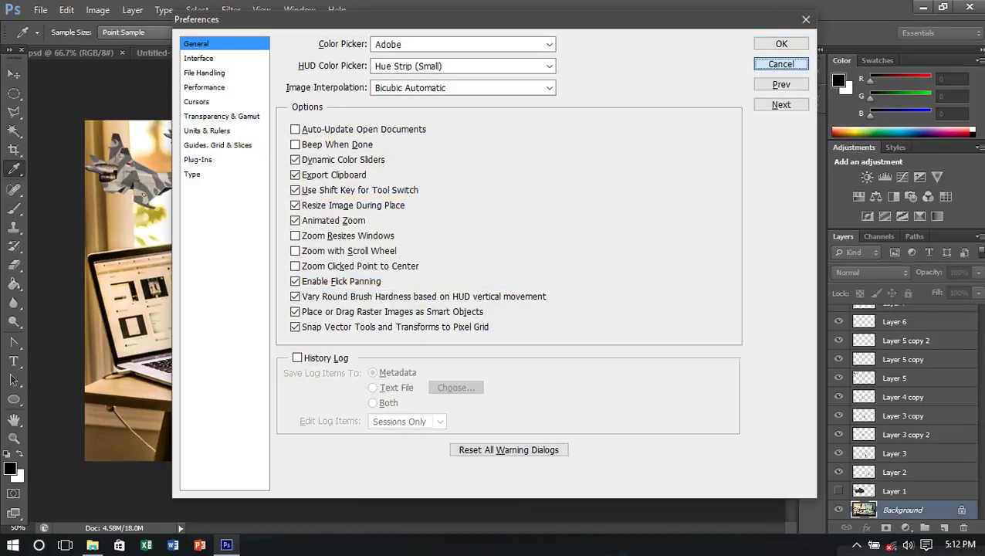
key(v)
click(839, 491)
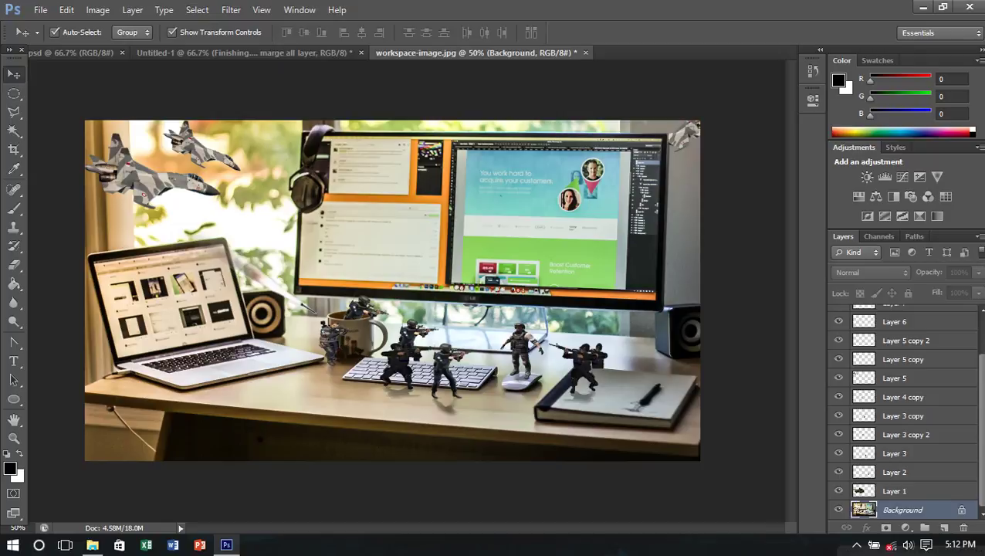
Step: Shrink the Layer 1 tank, flip it horizontally, and place it behind the keyboard beside the mug
drag(309, 241, 660, 268)
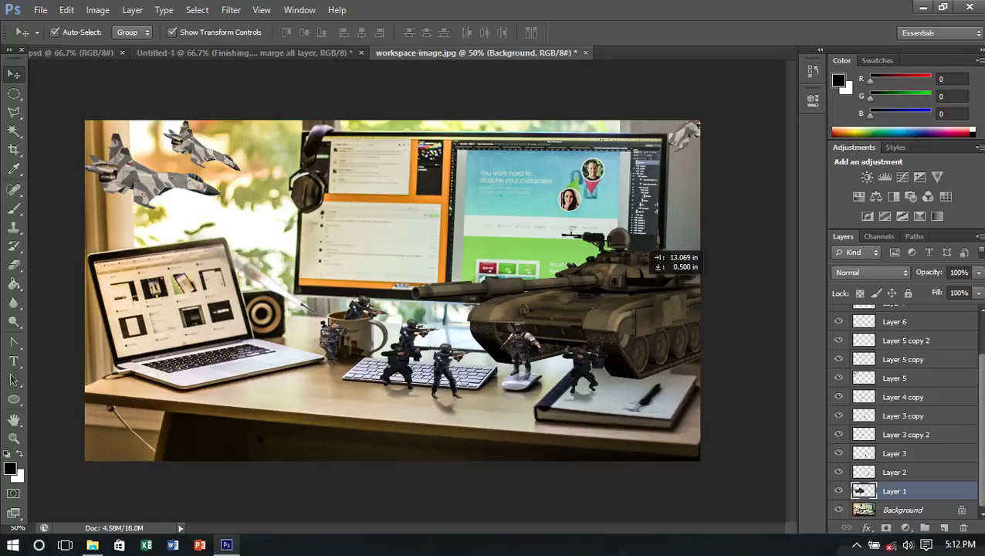
mouse_move(660, 266)
mouse_down()
mouse_move(380, 230)
mouse_move(390, 312)
mouse_move(292, 230)
mouse_move(292, 265)
mouse_up()
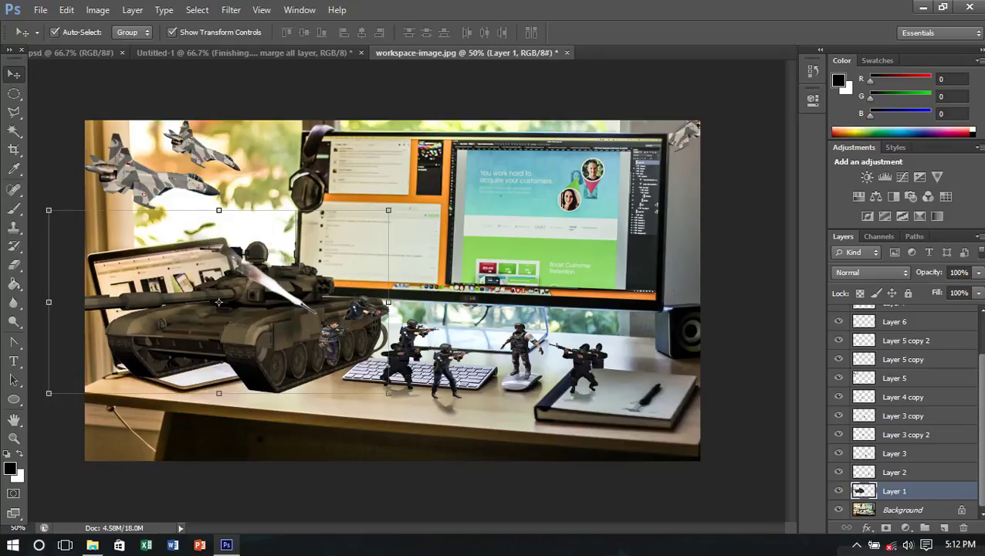
drag(49, 210, 544, 302)
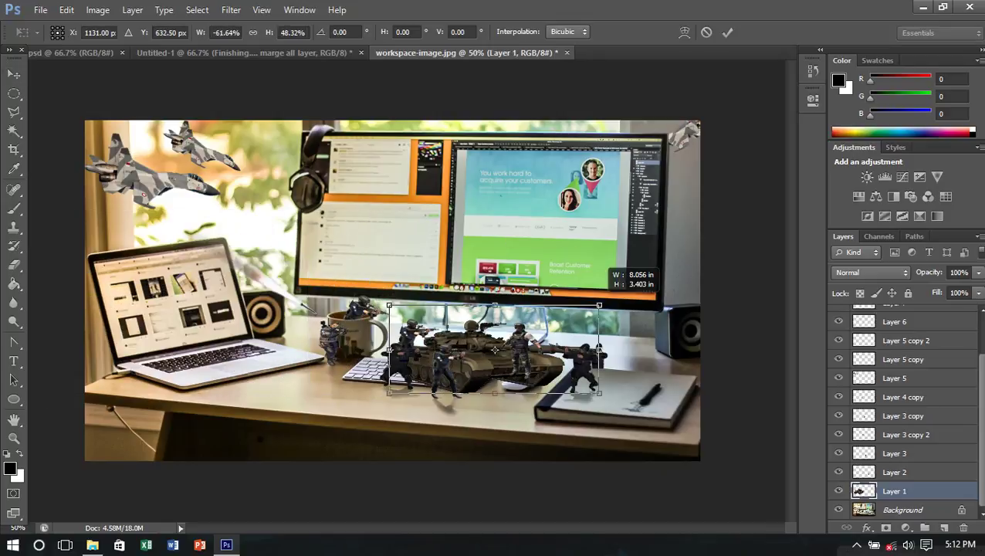
mouse_move(465, 333)
mouse_down()
mouse_move(408, 313)
mouse_move(417, 326)
mouse_move(678, 329)
mouse_move(651, 328)
mouse_up()
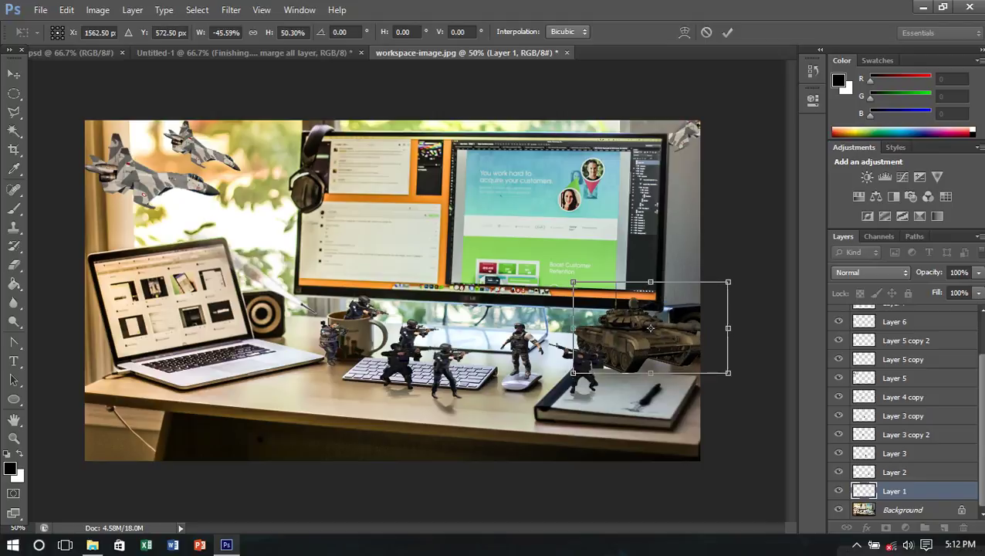
mouse_move(573, 283)
mouse_down()
mouse_move(590, 302)
mouse_move(591, 292)
mouse_up()
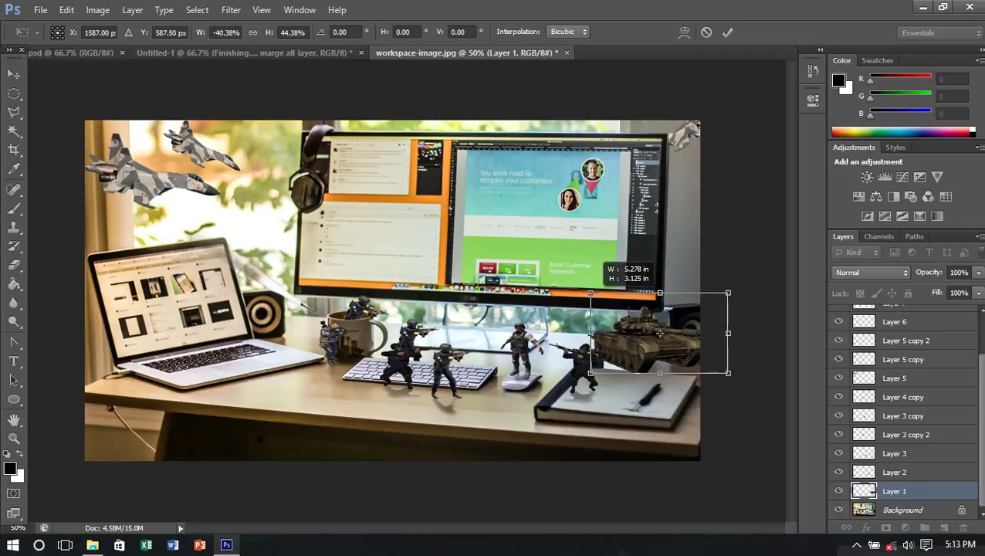
mouse_move(660, 333)
mouse_down()
mouse_move(579, 312)
mouse_move(303, 305)
mouse_up()
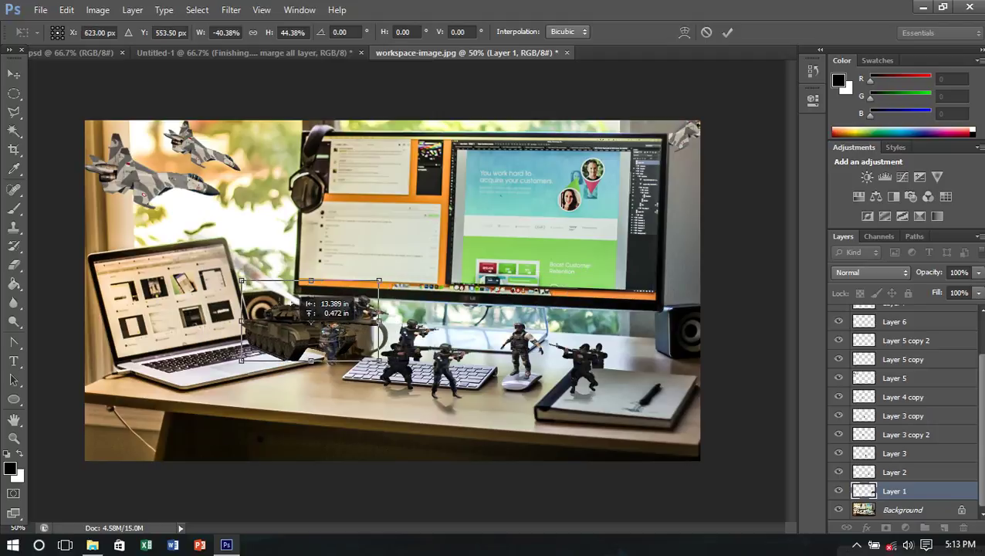
key(Return)
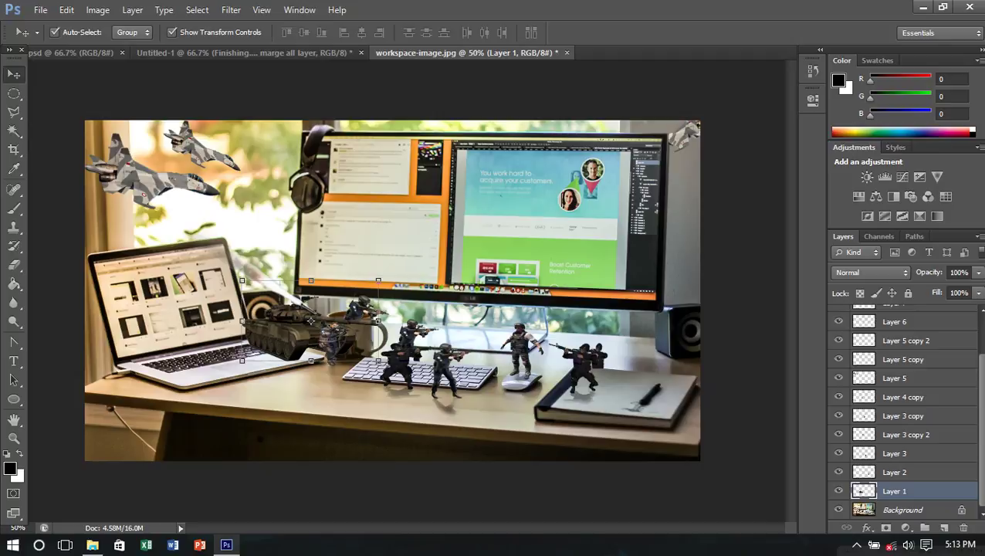
drag(314, 289, 387, 300)
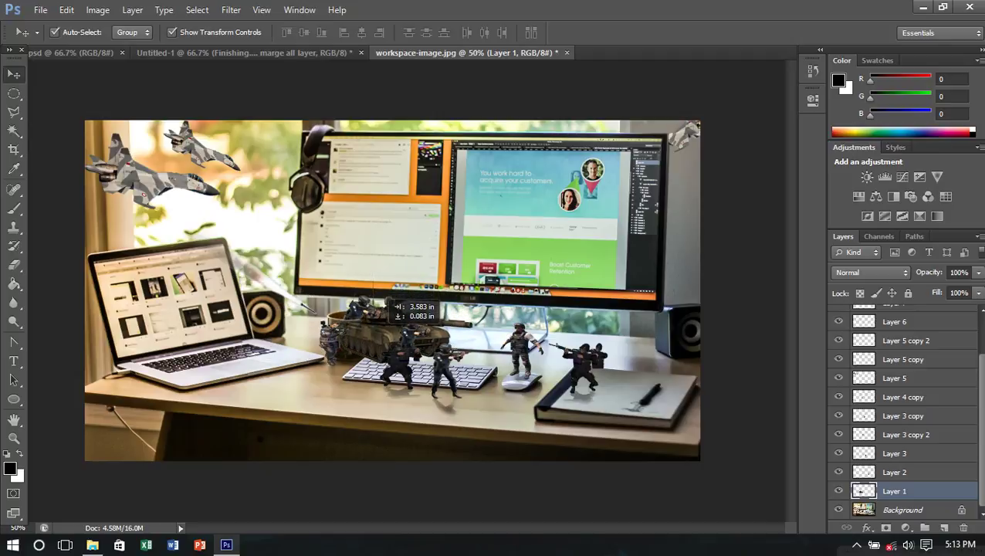
drag(387, 301, 385, 291)
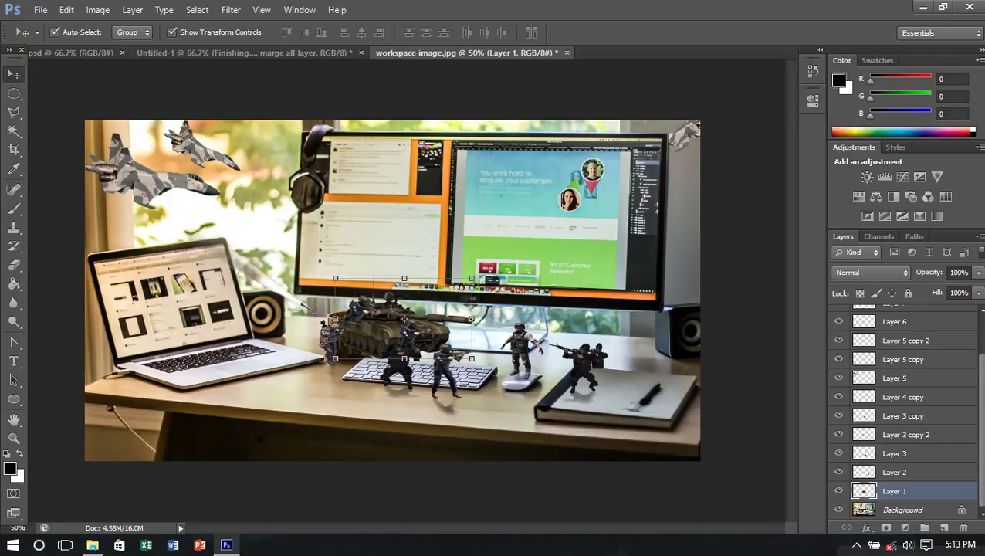
key(ctrl+plus)
key(ctrl+plus)
key(ctrl+plus)
Step: Lower Layer 1's Fill to 35% to see through the tank
scroll(438, 242, down, 3)
scroll(438, 241, down, 2)
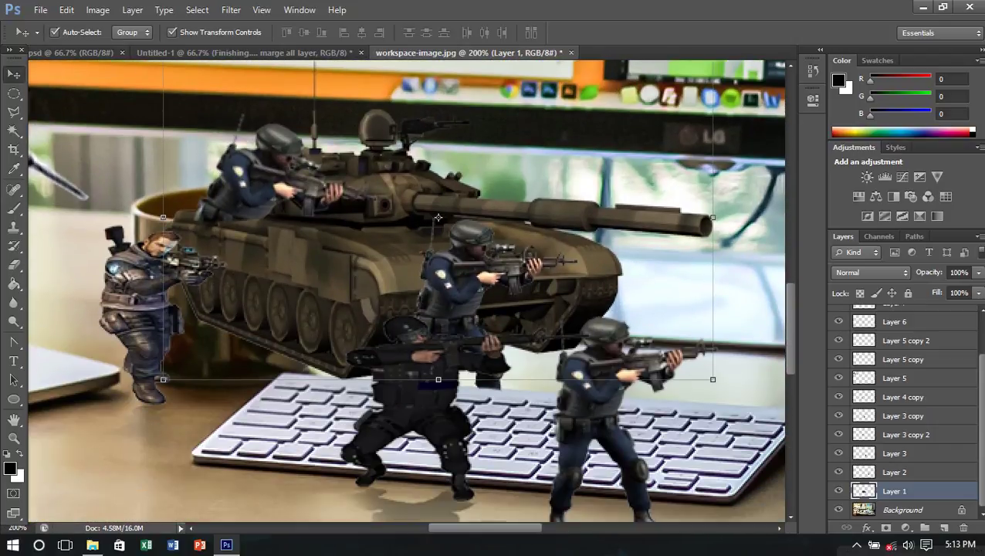
click(978, 293)
drag(974, 309, 931, 309)
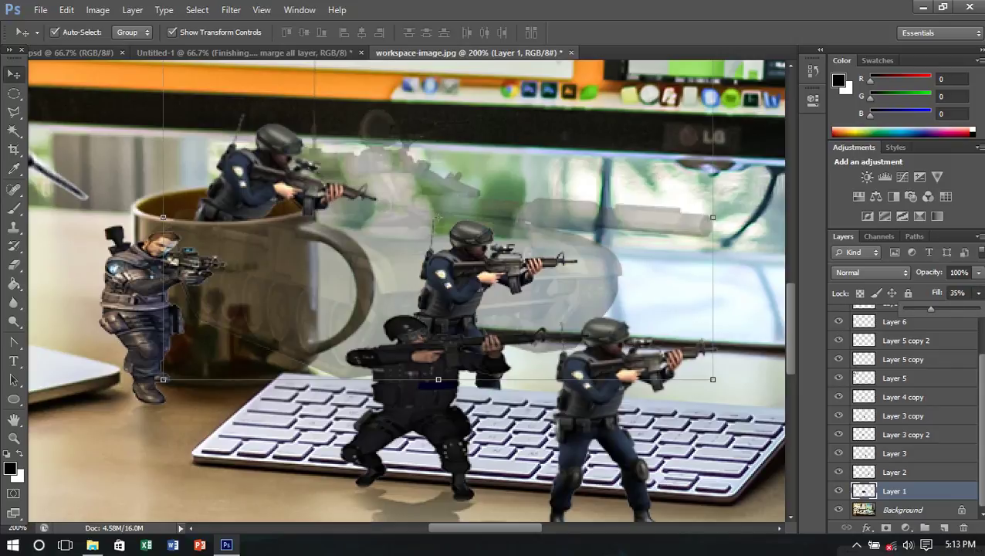
Step: Erase the tank where it overlaps the mug, reducing the eraser to 8 px
click(14, 264)
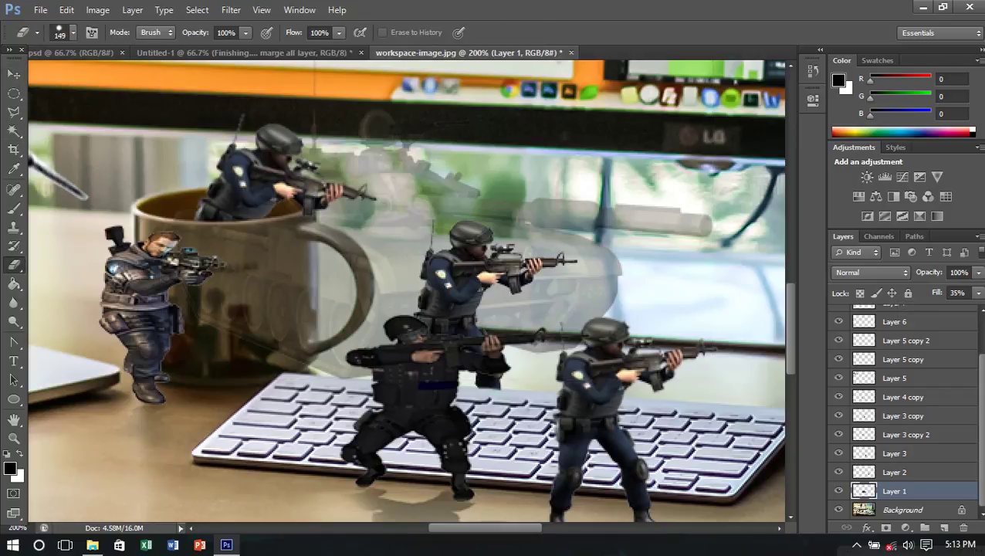
click(242, 277)
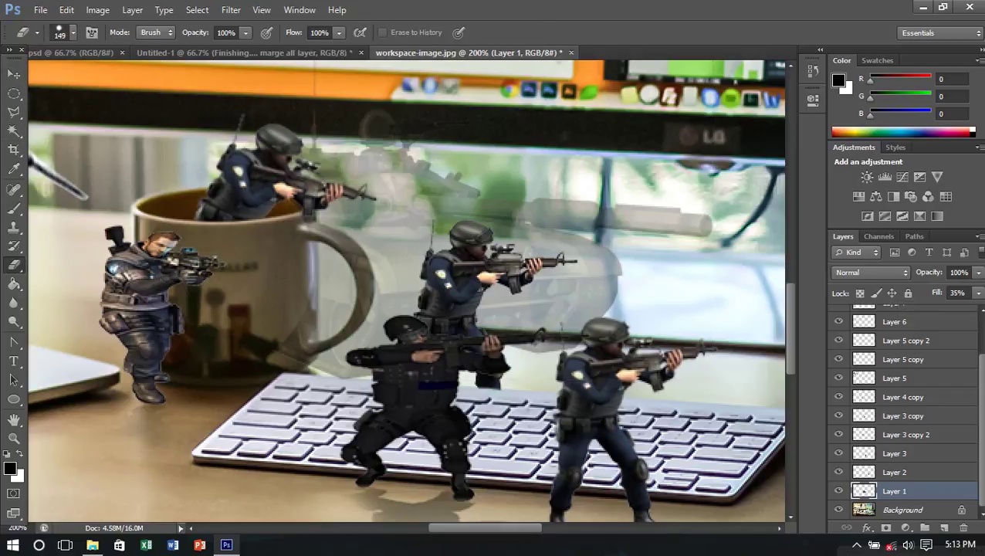
click(251, 274)
click(296, 330)
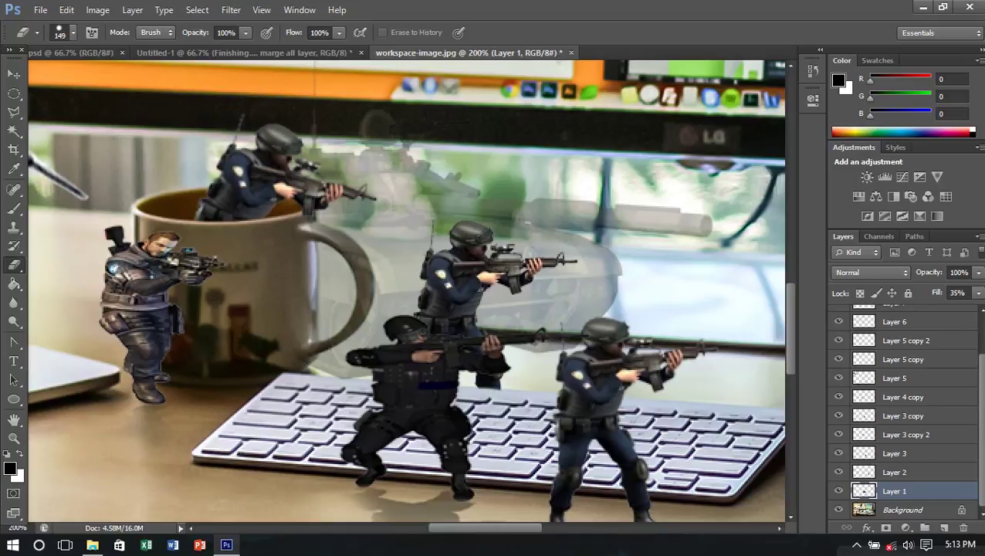
click(313, 343)
click(73, 33)
drag(109, 79, 41, 78)
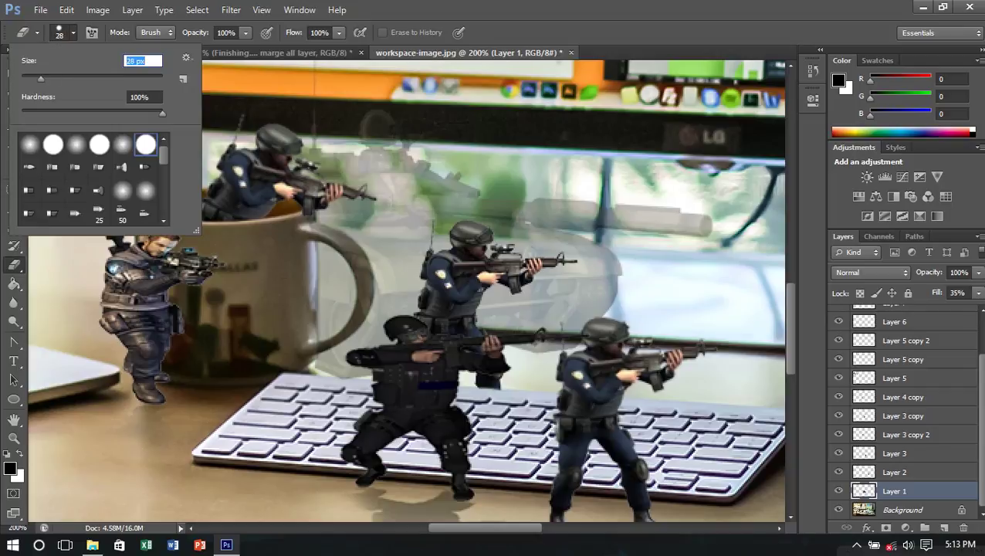
drag(41, 79, 27, 79)
key(Return)
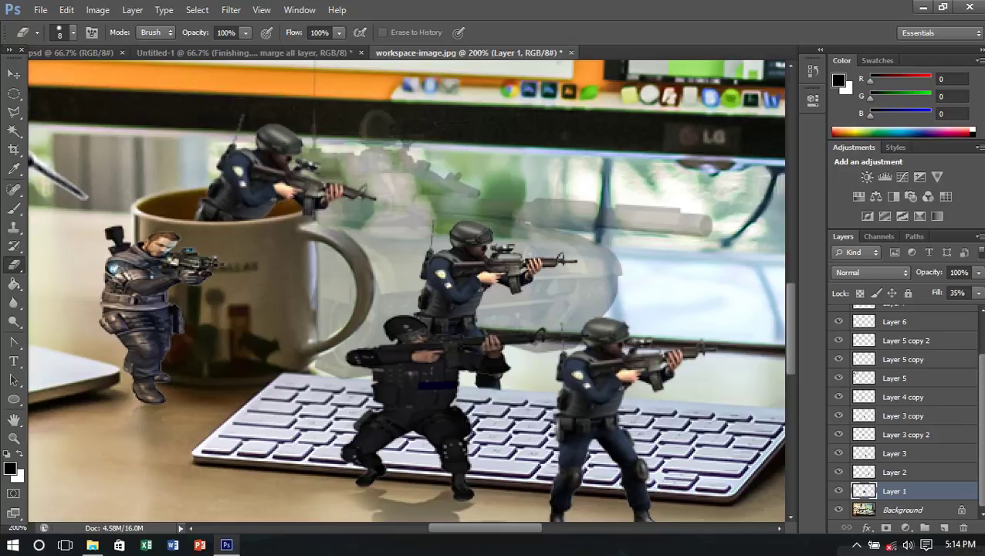
Step: Restore the tank layer's Fill to 100%
click(979, 293)
drag(931, 308, 965, 309)
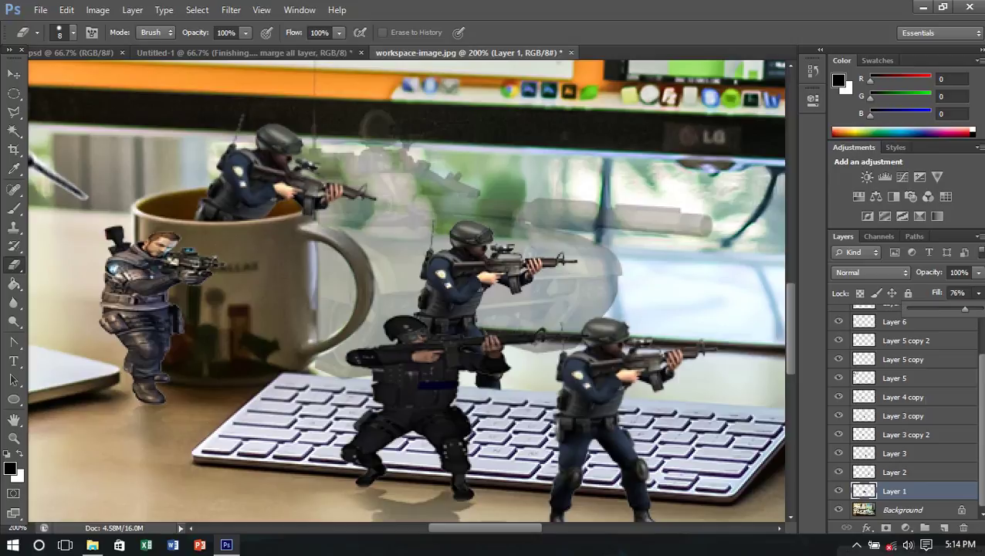
drag(964, 309, 976, 309)
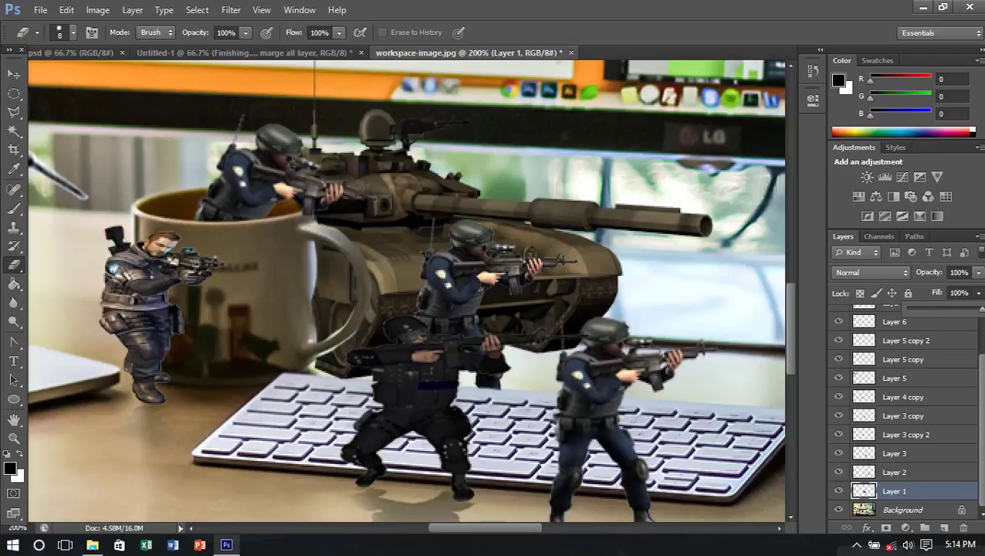
scroll(406, 296, right, 1)
scroll(407, 296, right, 1)
scroll(406, 296, right, 1)
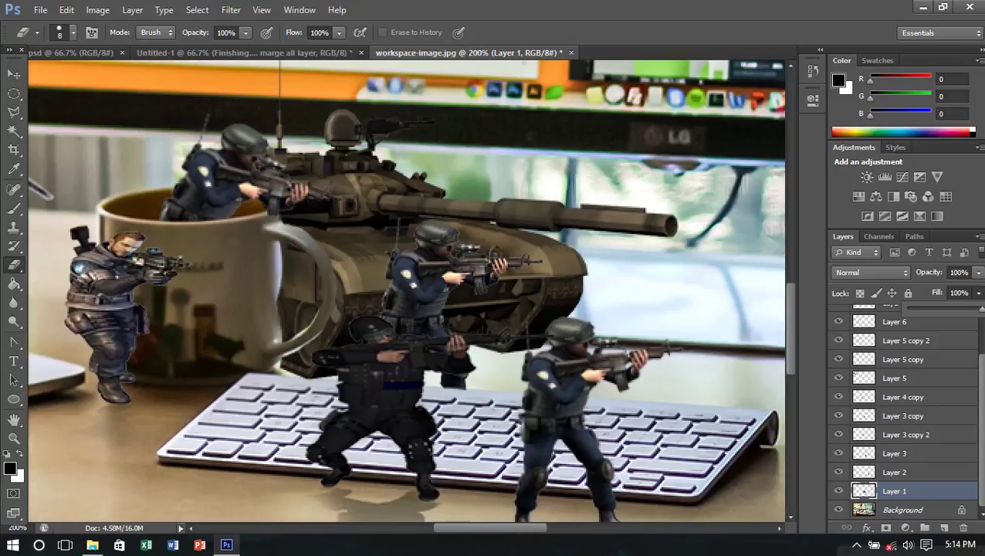
Step: Nudge the tank slightly left with the Move tool
key(v)
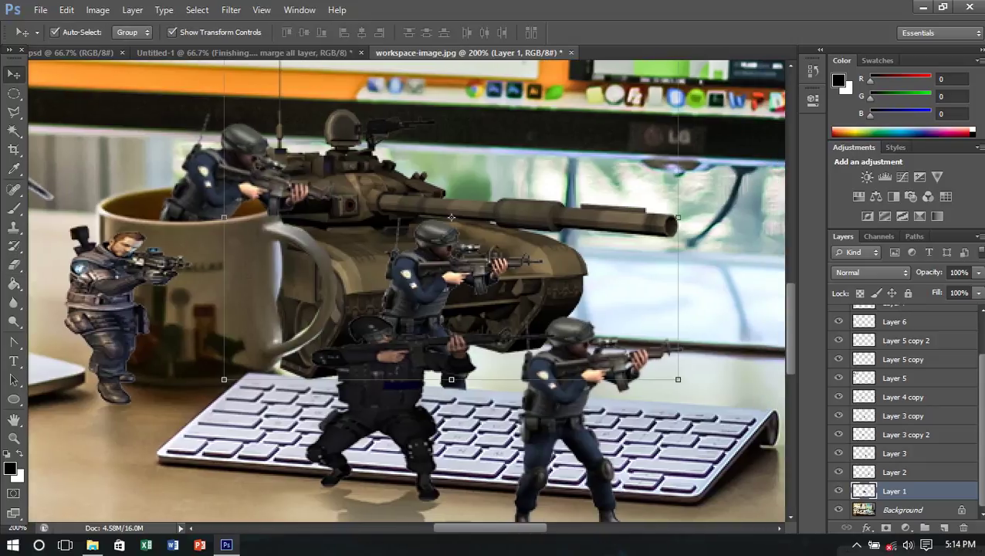
drag(451, 219, 454, 222)
drag(553, 264, 545, 270)
scroll(451, 218, down, 3)
scroll(451, 218, down, 2)
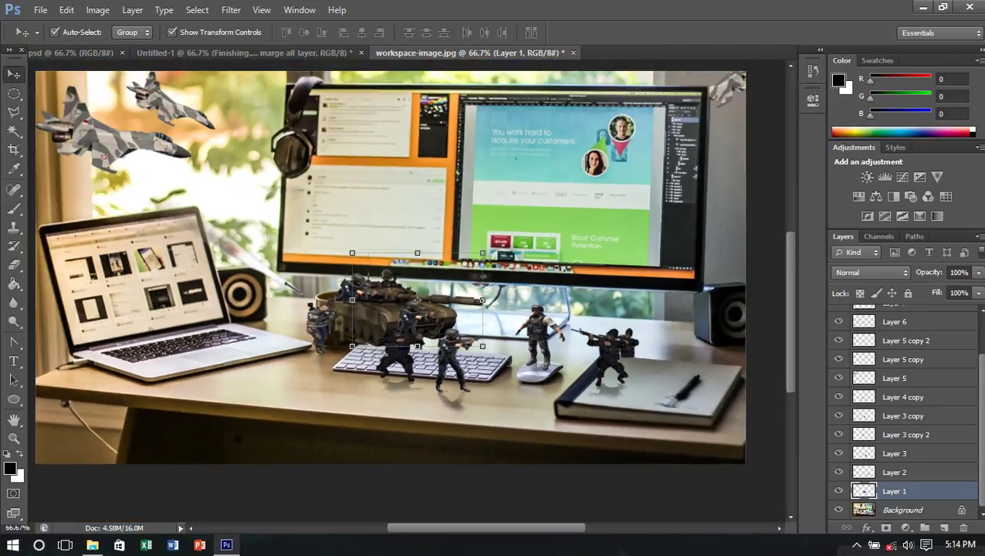
scroll(415, 318, up, 1)
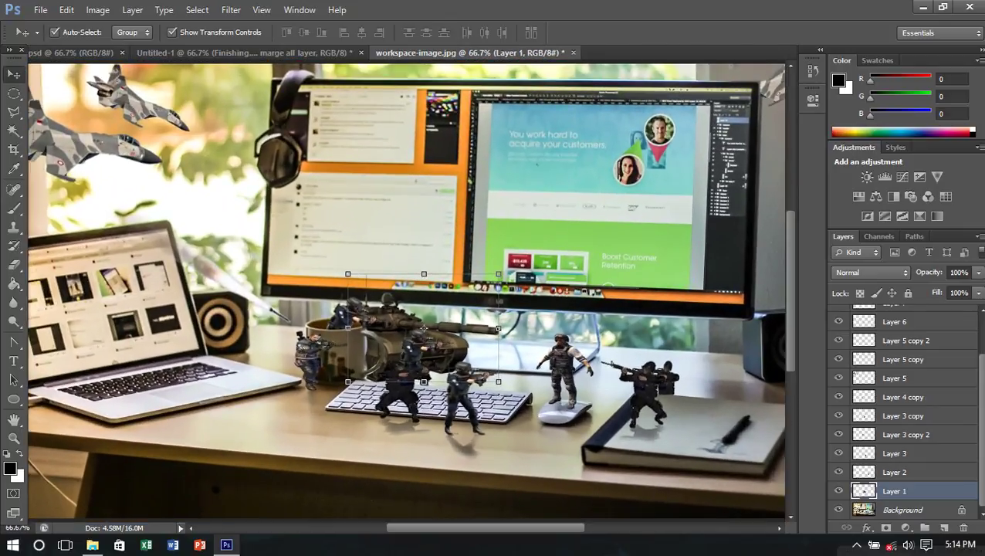
scroll(424, 328, up, 1)
scroll(486, 241, up, 1)
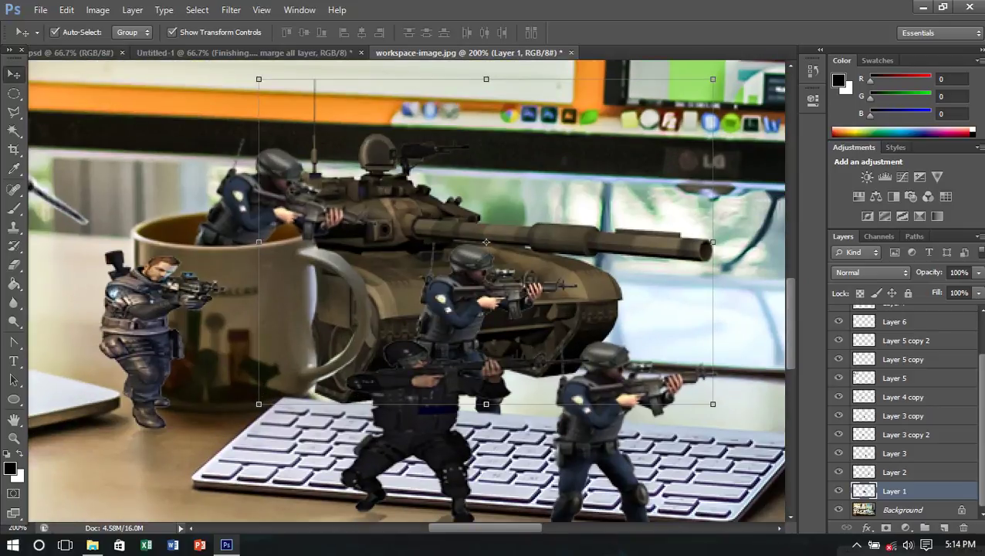
Step: Erase the thin leftover strip along the tank's left edge beside the mug handle
key(e)
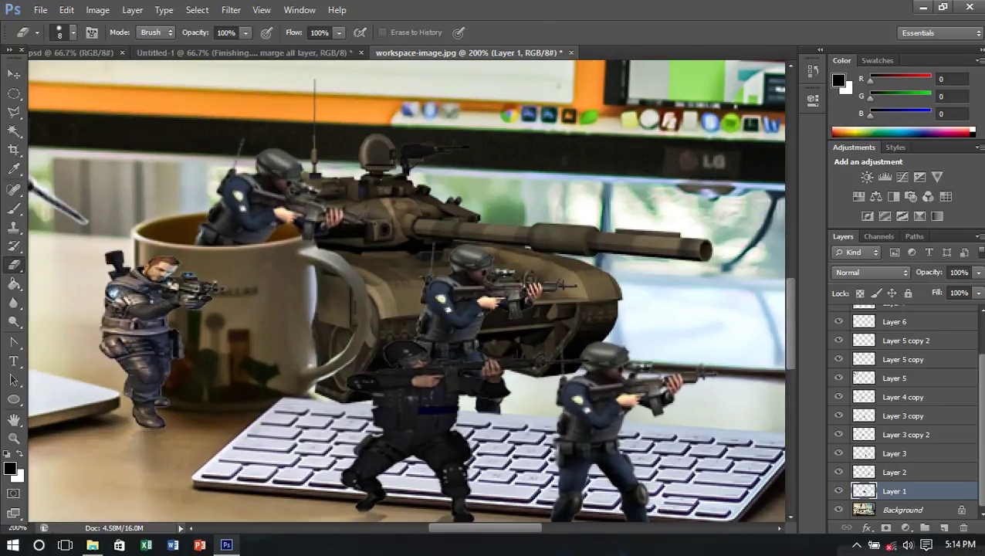
mouse_move(317, 266)
mouse_down()
mouse_move(316, 357)
mouse_move(319, 317)
mouse_up()
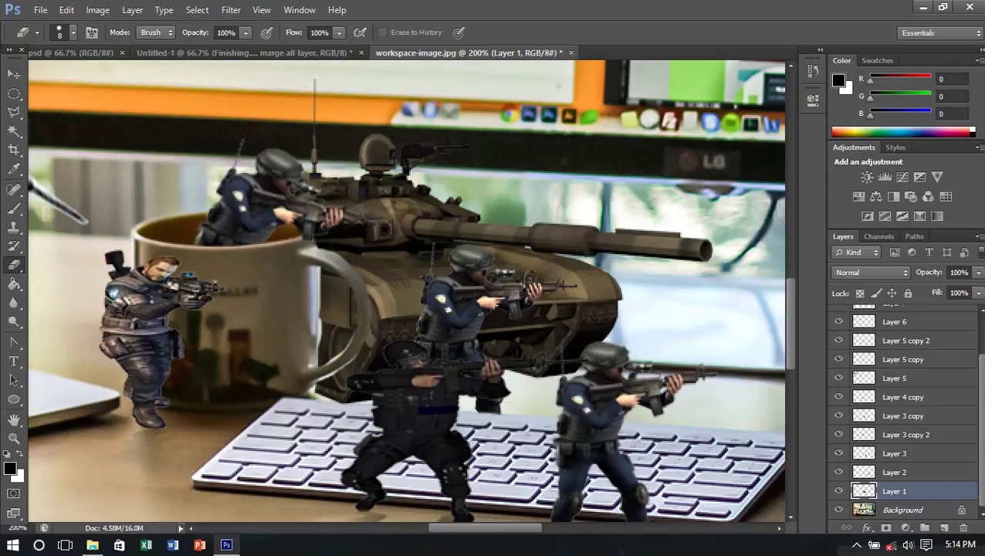
key(ctrl+alt+z)
mouse_move(315, 352)
mouse_down()
mouse_move(316, 307)
mouse_move(316, 321)
mouse_up()
drag(314, 278, 315, 265)
key(ctrl+minus)
key(ctrl+minus)
key(ctrl+minus)
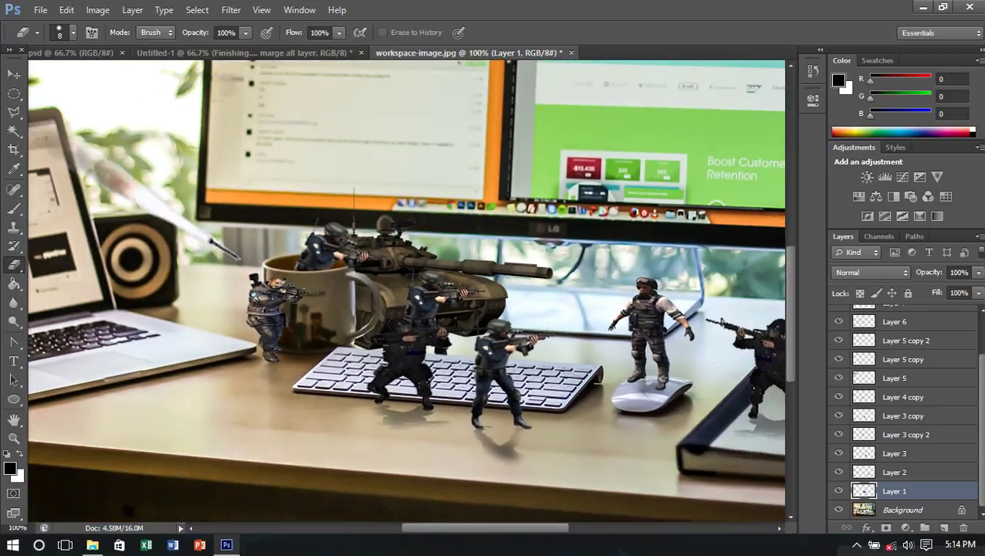
key(ctrl+minus)
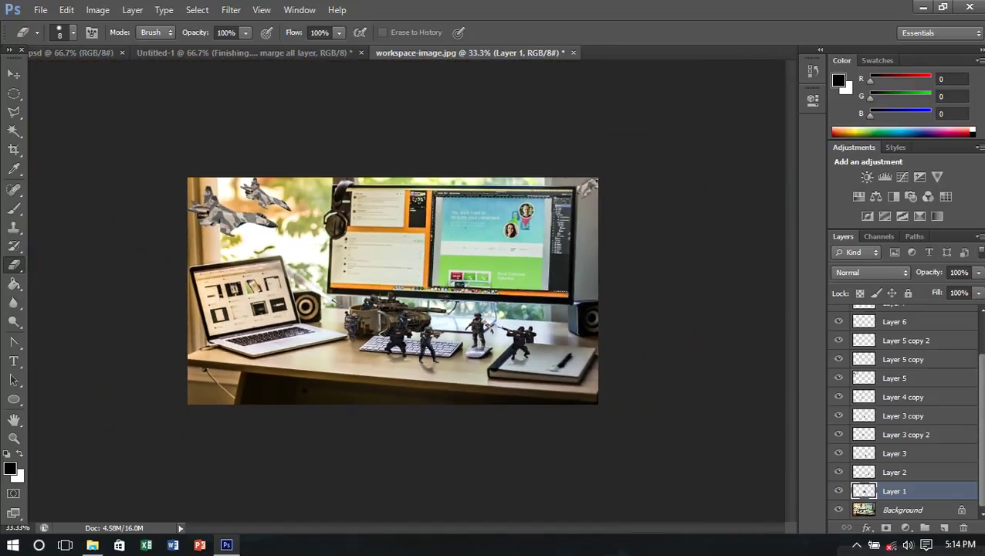
key(ctrl+plus)
key(ctrl+plus)
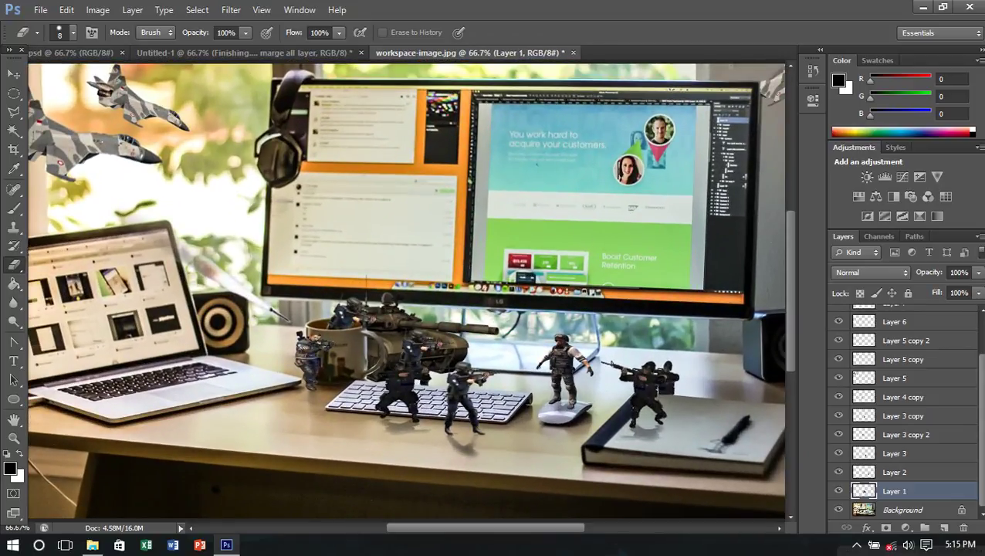
Step: Deselect layers, zoom out to 50%, and reselect Layer 1
key(v)
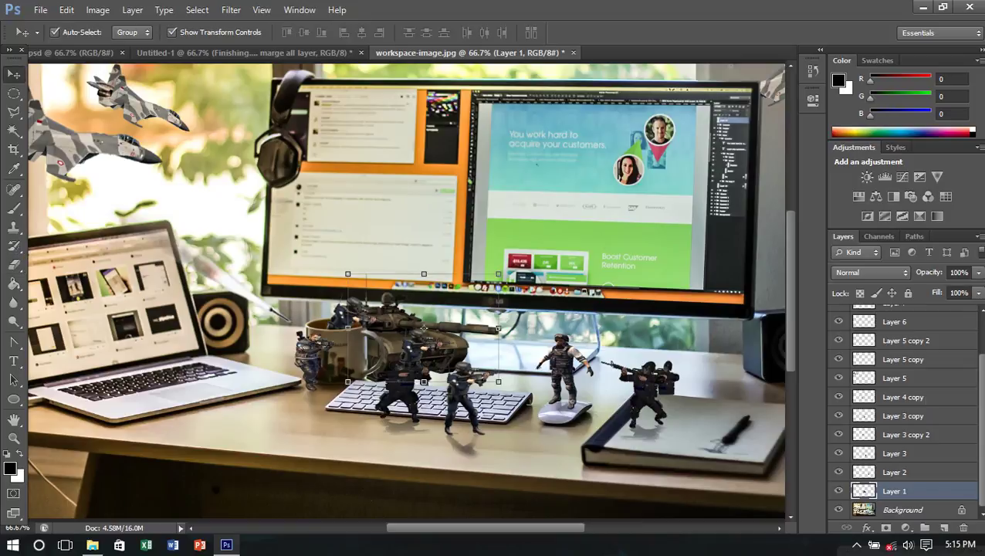
key(ctrl+d)
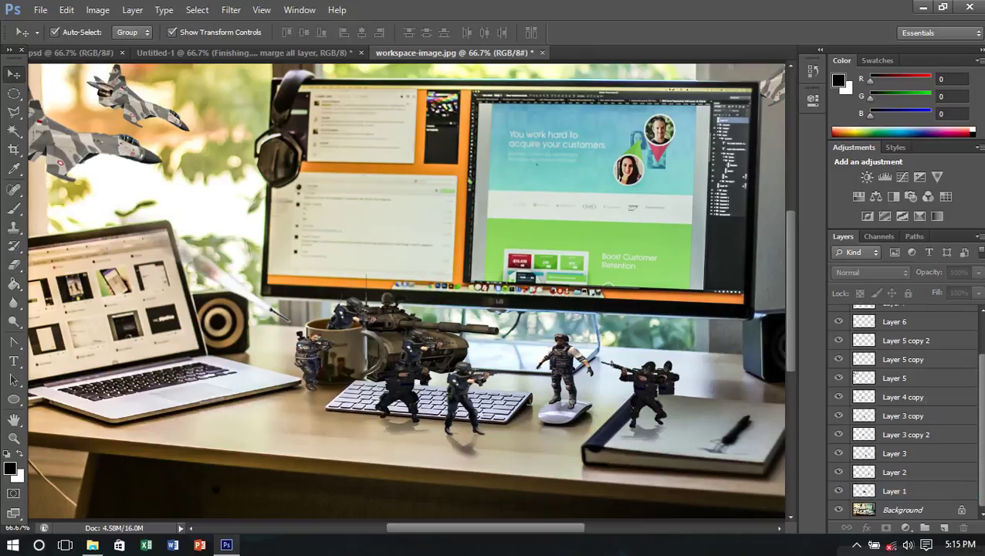
key(ctrl+minus)
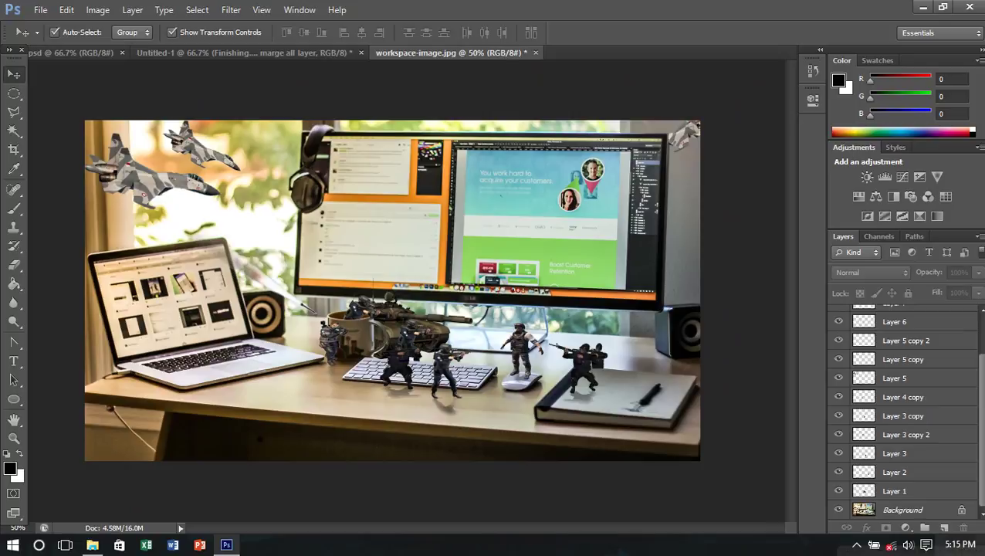
click(894, 491)
Step: Duplicate the Background layer with Ctrl+J
key(alt+shift+bracketright)
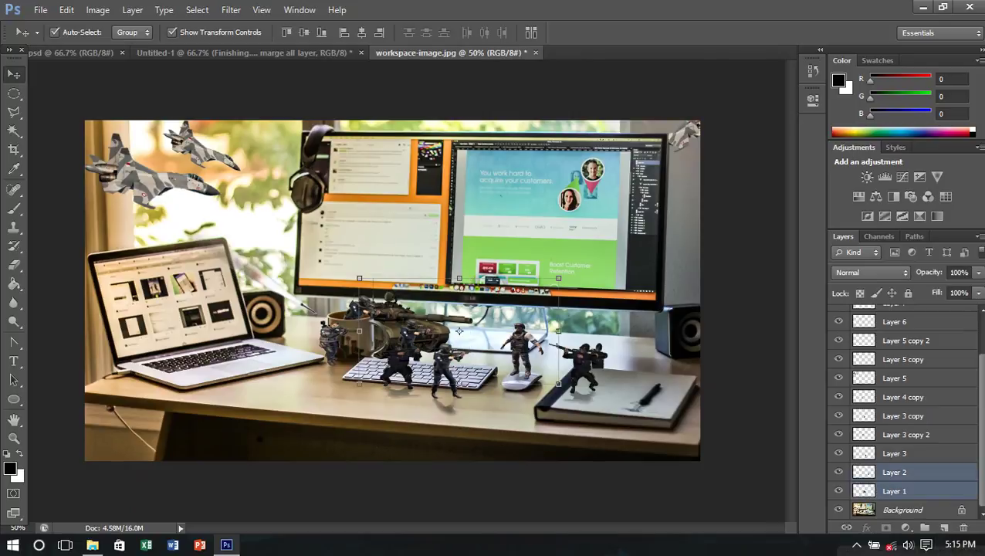
key(alt+shift+bracketright)
key(alt+shift+bracketright)
key(alt+shift+bracketright)
key(alt+shift+bracketright)
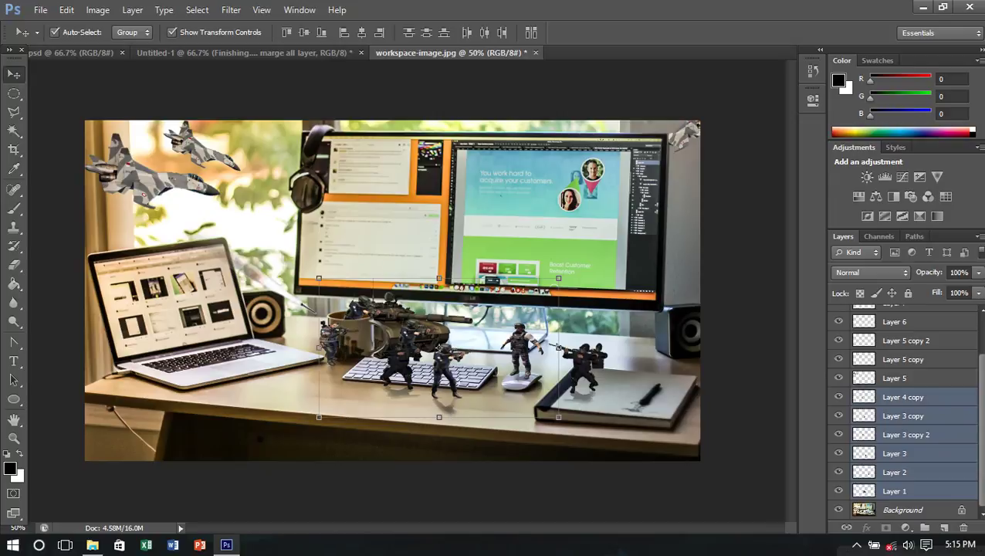
key(alt+comma)
key(ctrl+j)
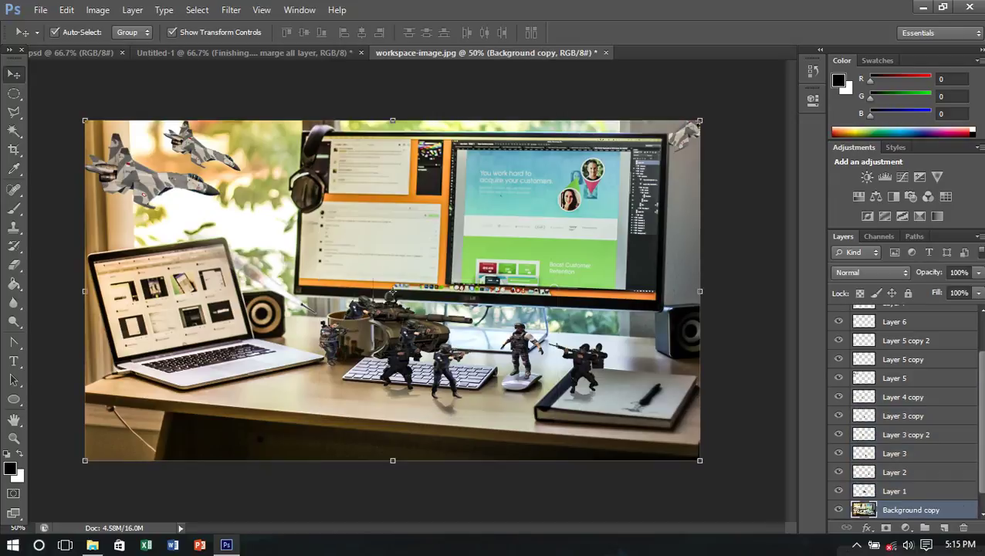
Step: Merge the Background copy and all layers up to Layer 7 copy 2 into one layer
key(alt+shift+bracketright)
key(alt+shift+bracketright)
key(alt+shift+bracketright)
key(alt+shift+bracketright)
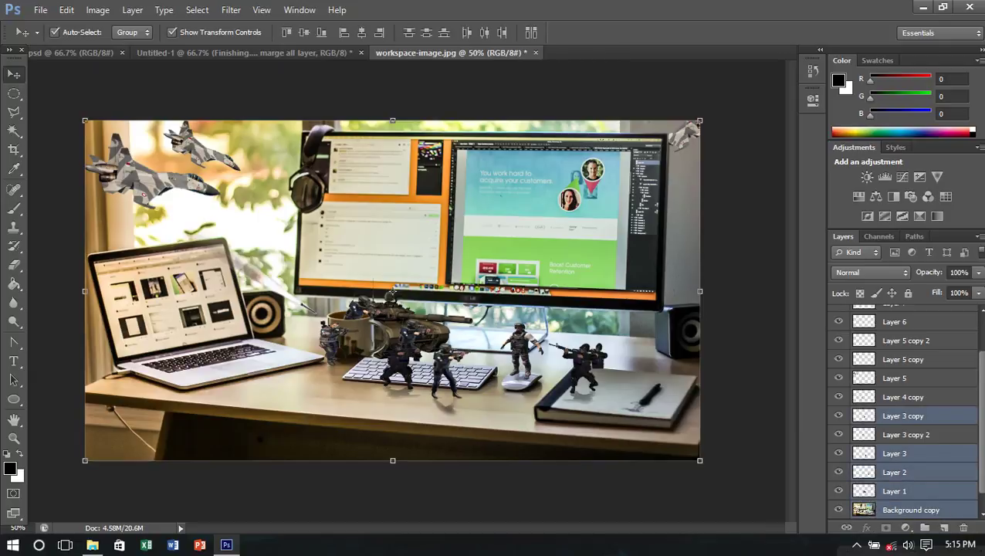
key(alt+shift+bracketright)
key(alt+shift+bracketright)
key(alt+shift+bracketright)
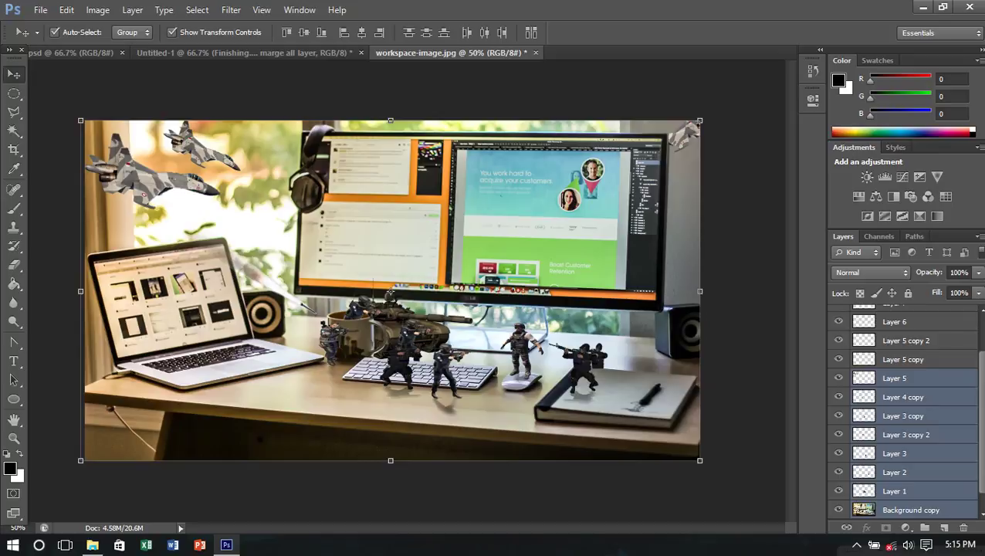
key(alt+shift+bracketright)
key(alt+shift+bracketright)
key(alt+shift+bracketright)
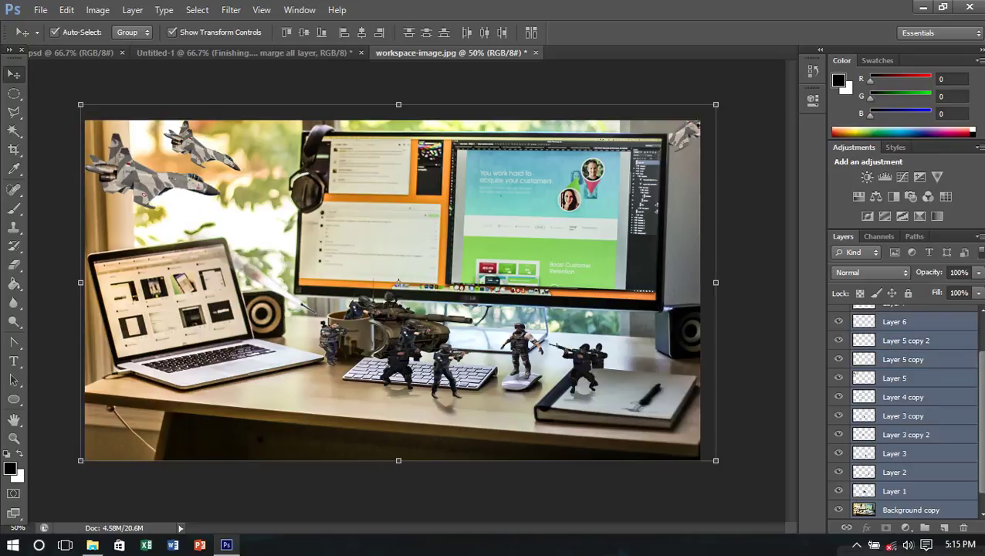
scroll(904, 409, up, 3)
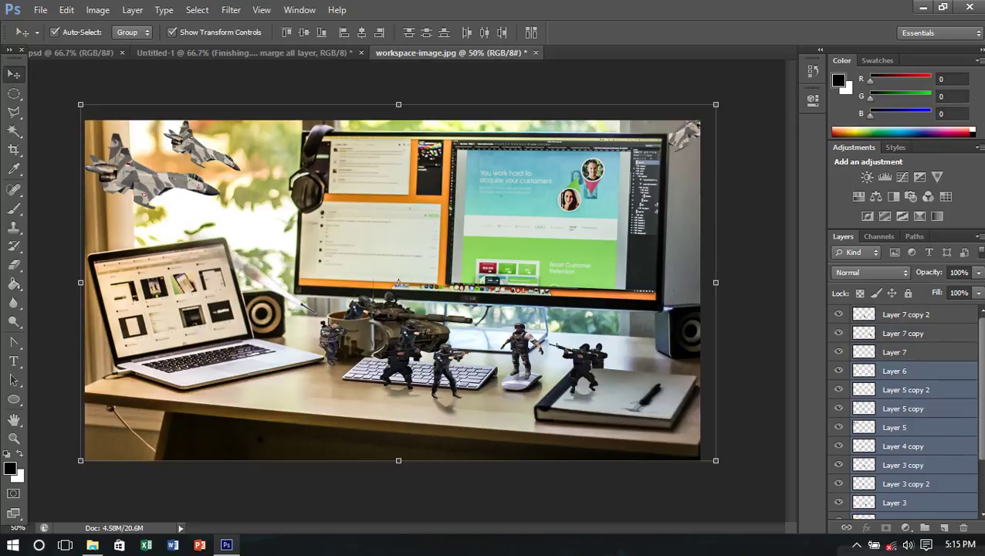
key(alt+shift+bracketright)
key(alt+shift+bracketright)
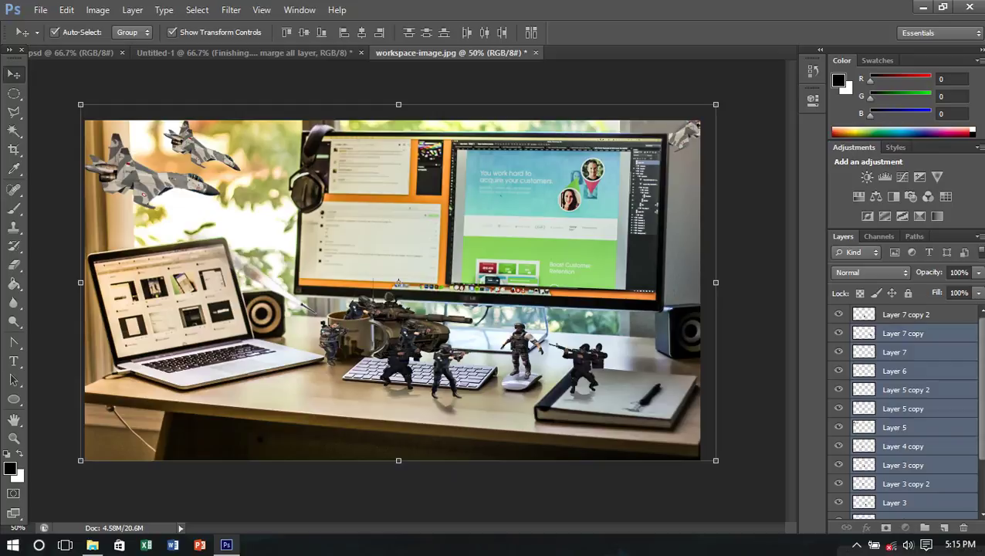
key(alt+shift+bracketright)
right_click(898, 352)
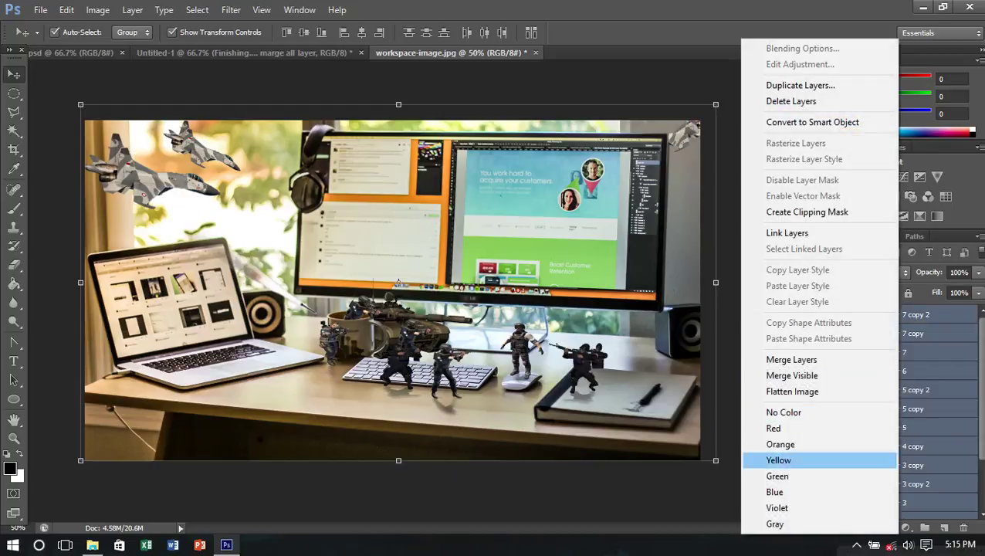
click(791, 359)
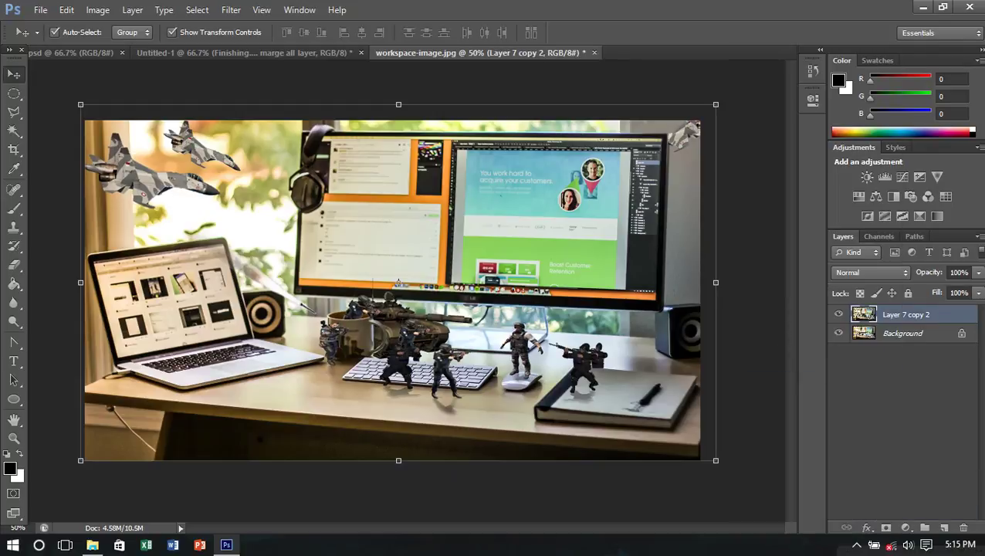
scroll(386, 317, up, 3)
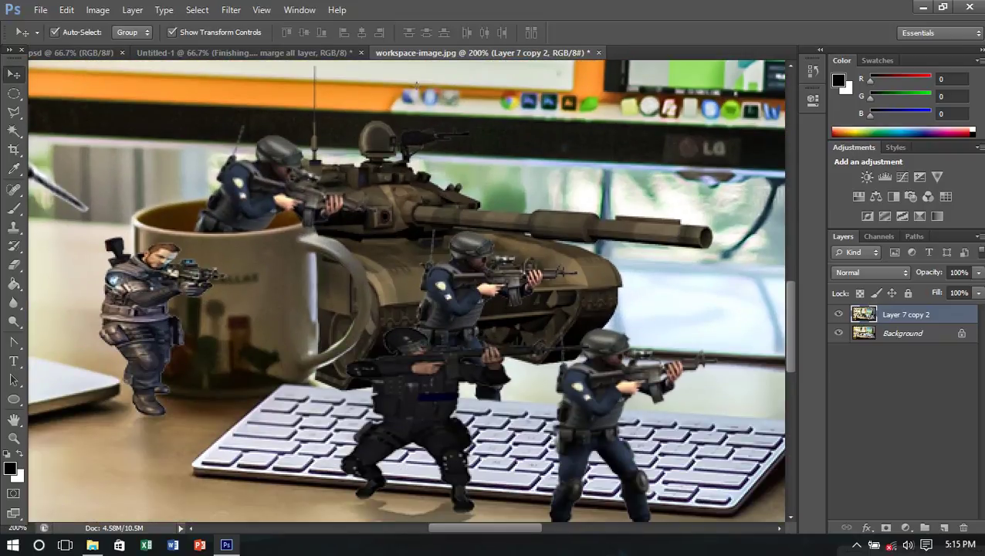
Step: Select the Blur tool and set its brush size to 55 px
click(14, 303)
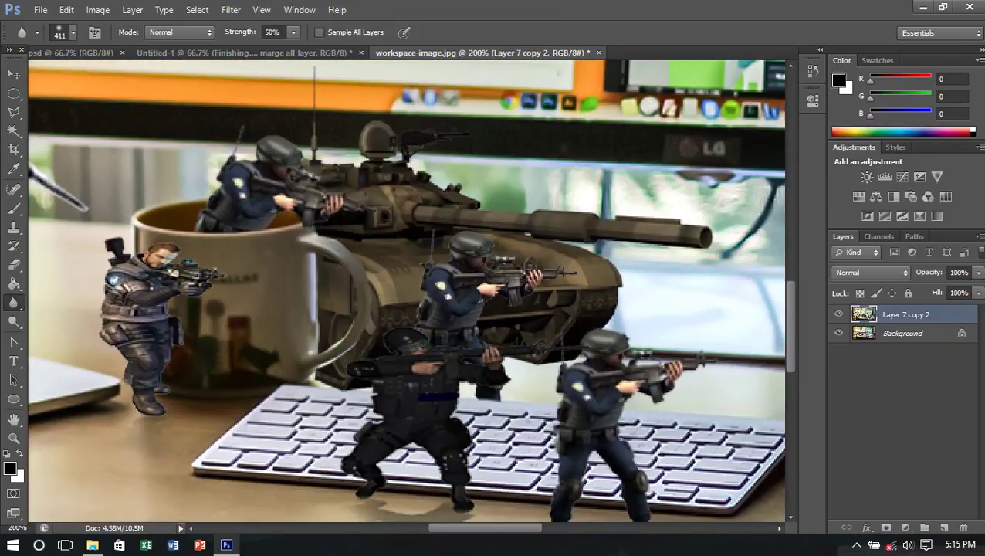
click(73, 32)
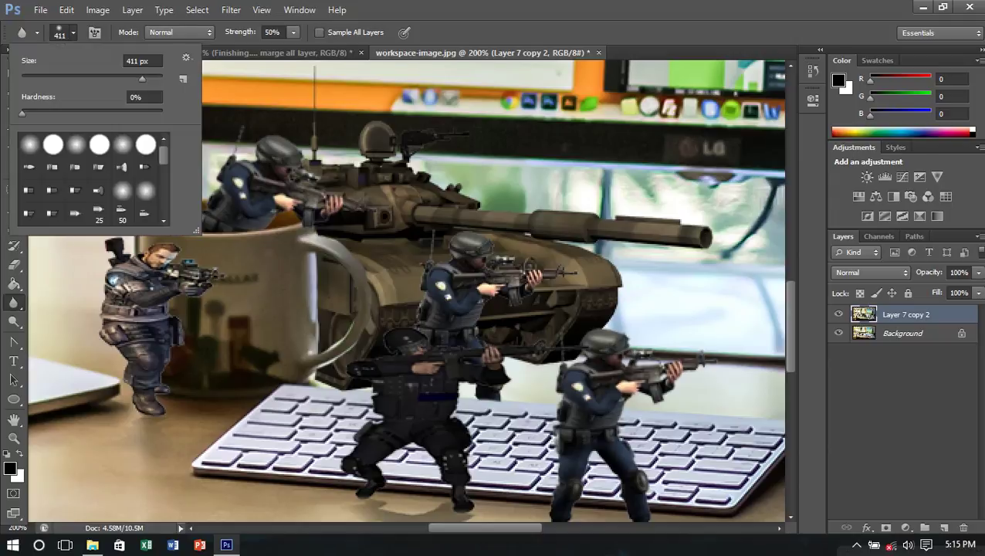
text(55)
key(Return)
key(Return)
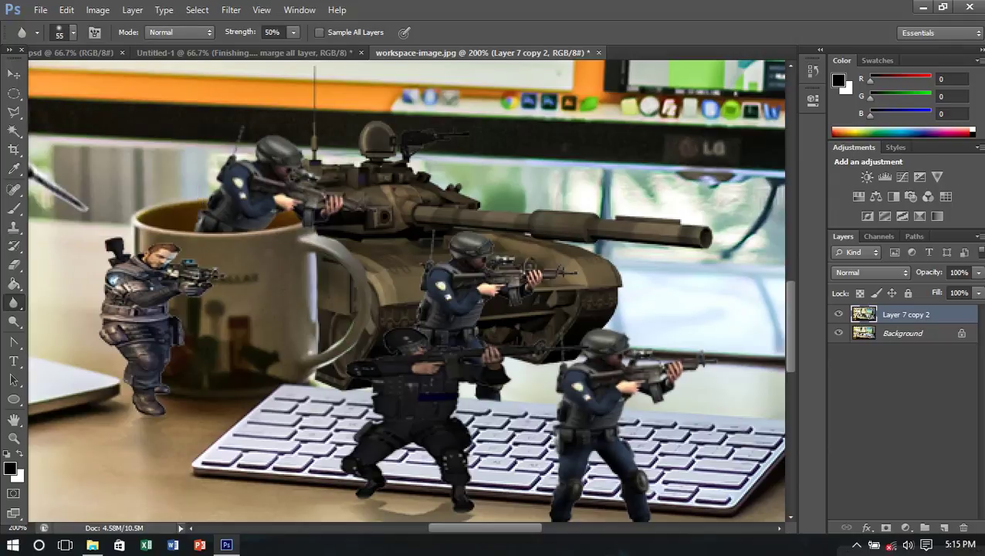
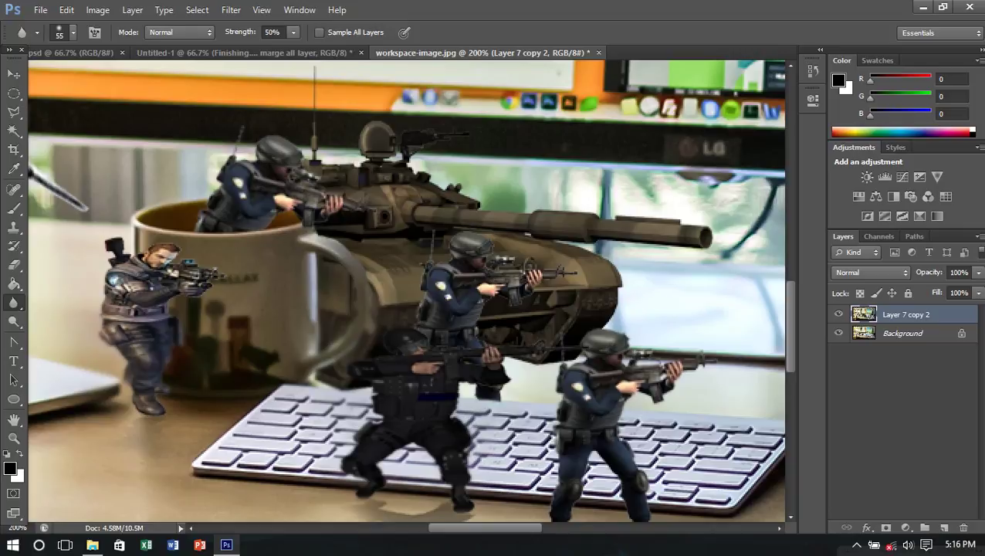
Step: Scroll the 200% view, then zoom out to about 66.7% to review the whole desk composite
scroll(407, 290, down, 3)
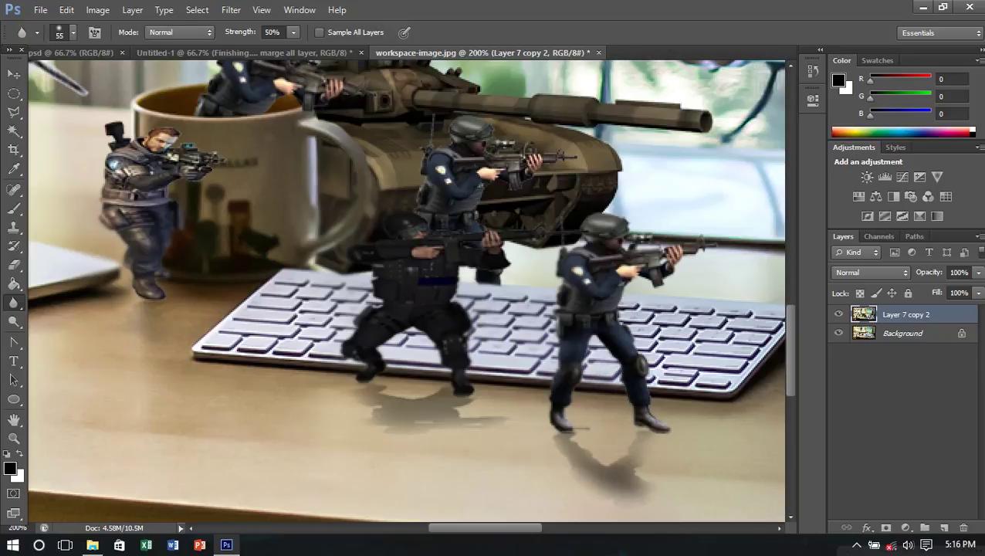
scroll(407, 290, up, 3)
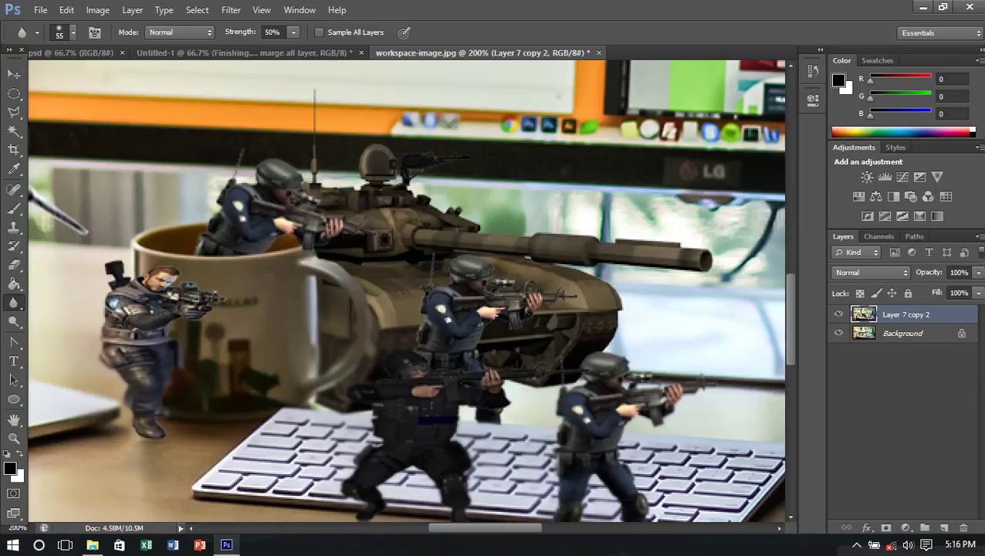
scroll(407, 289, up, 3)
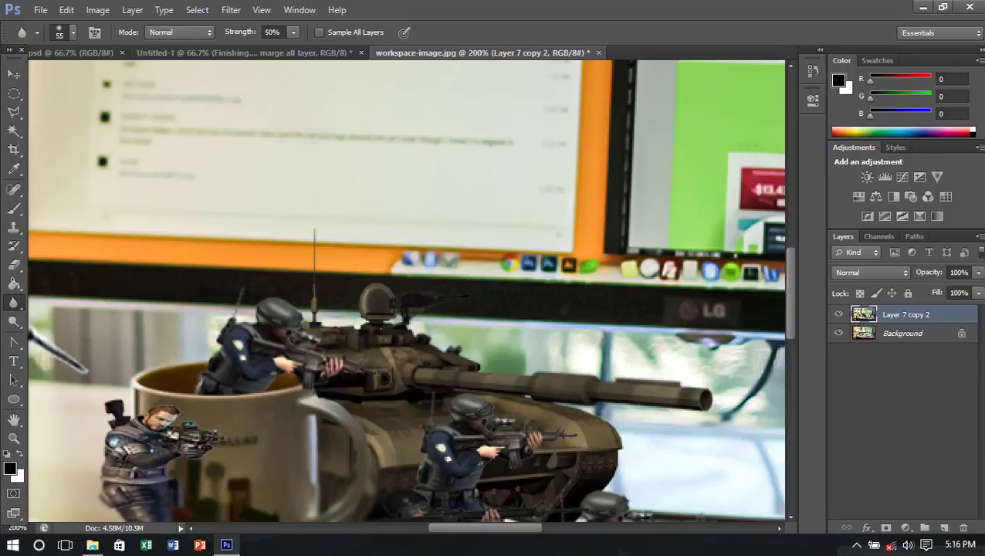
key(ctrl+0)
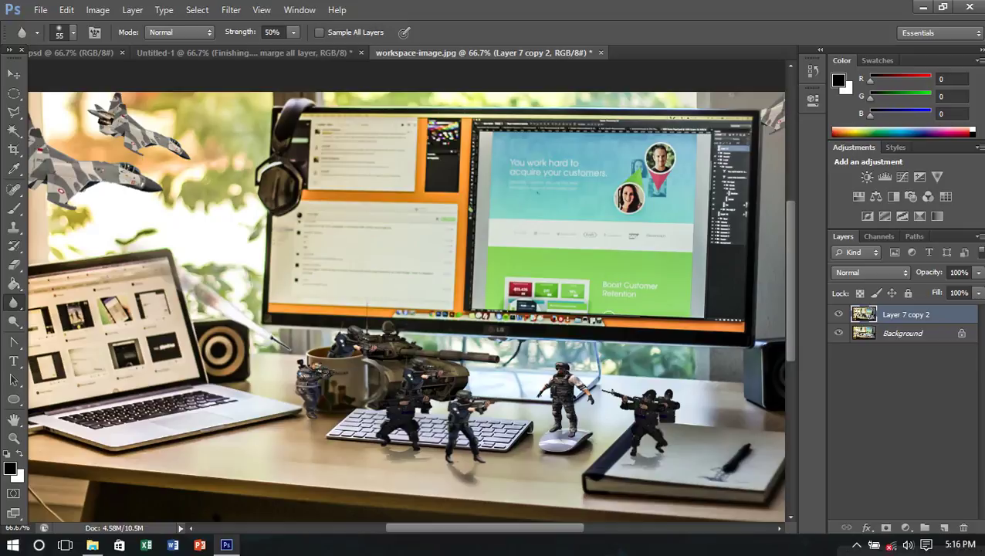
key(ctrl+minus)
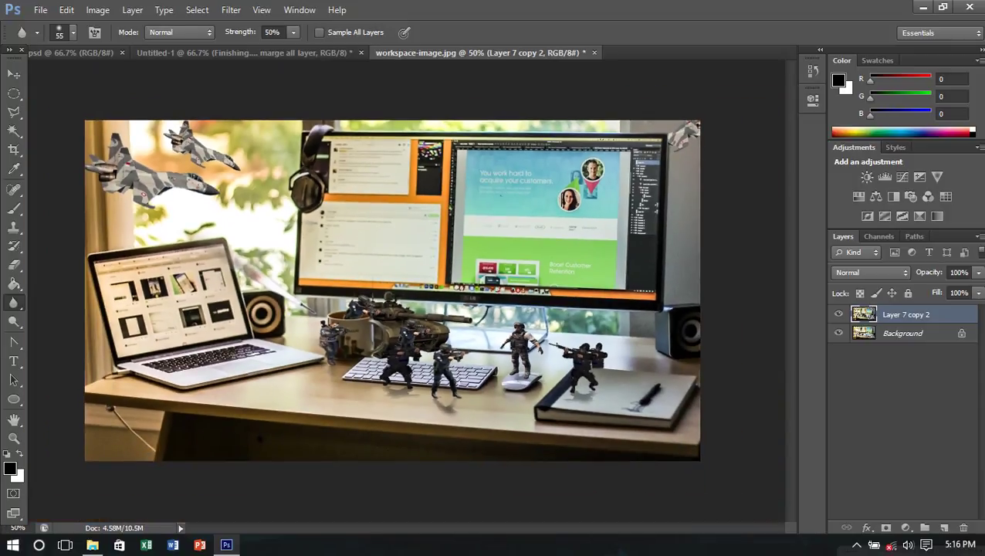
Step: Set the Blur tool brush size to 825 px and bring the view back to 50%
click(73, 32)
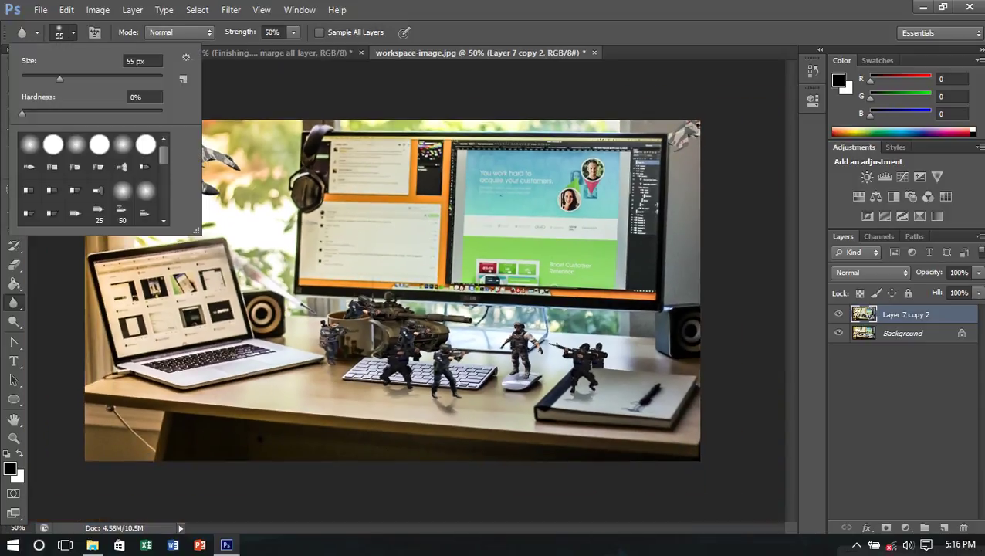
drag(59, 78, 115, 78)
text(825)
key(Return)
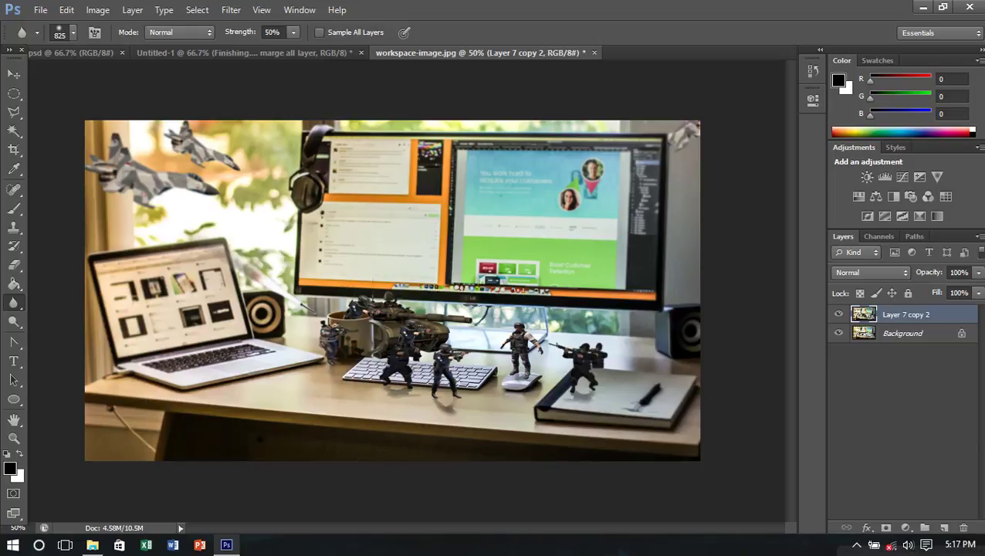
key(ctrl+minus)
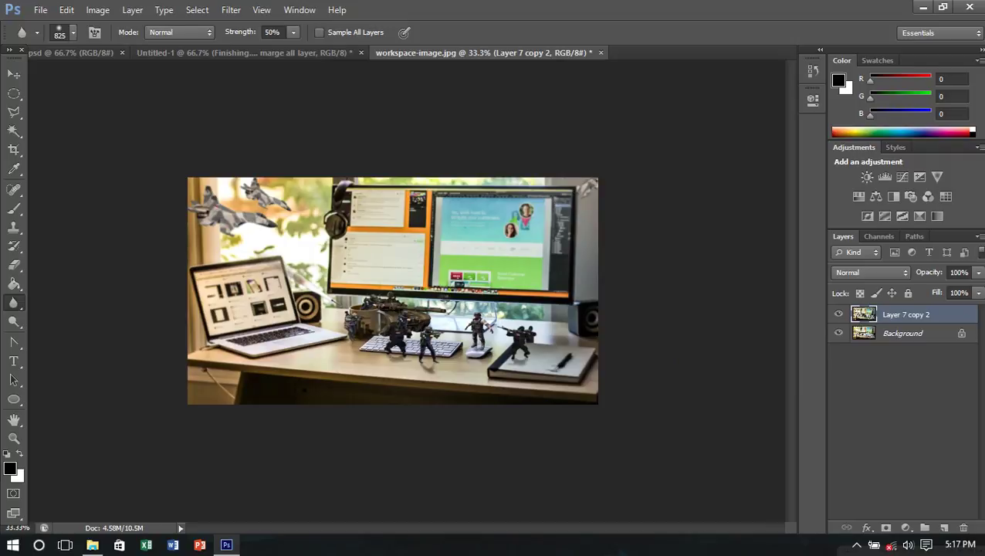
key(ctrl+plus)
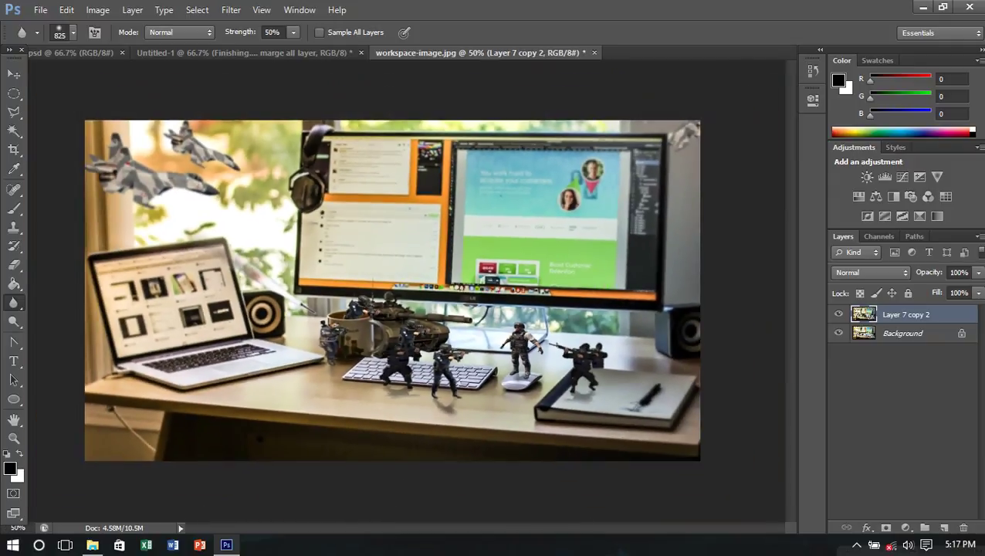
click(14, 74)
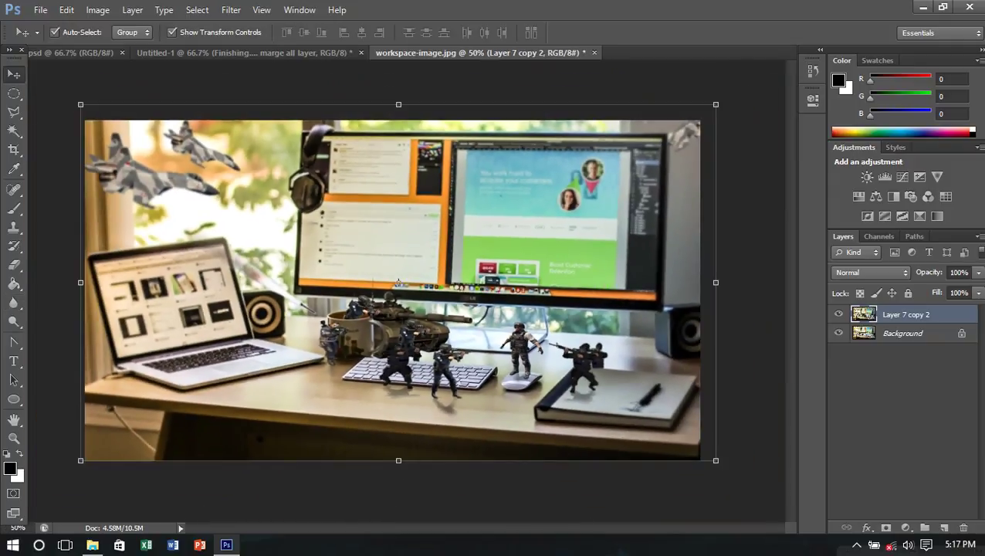
Step: Duplicate the composite as Layer 7 copy 3, trying Multiply blending before reverting to Normal
key(ctrl+j)
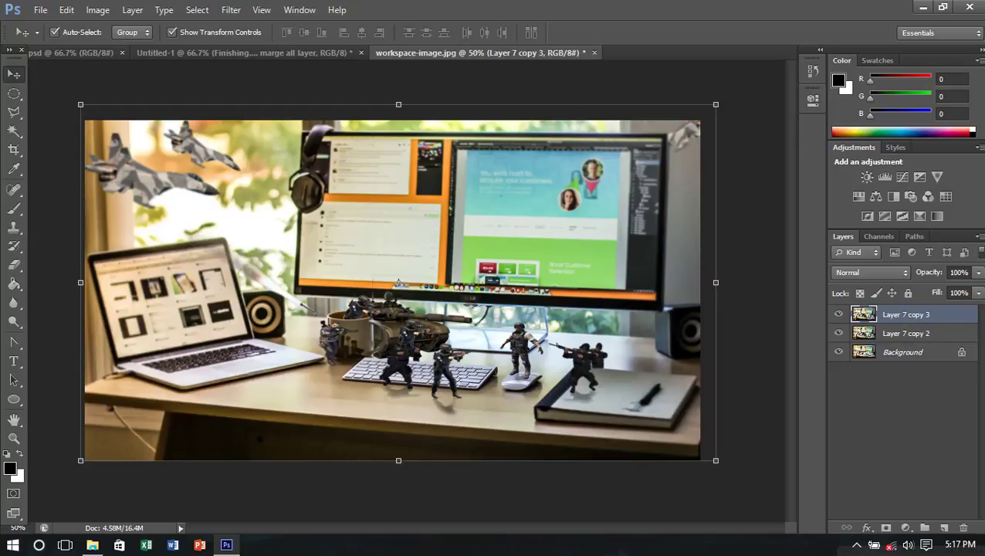
click(871, 272)
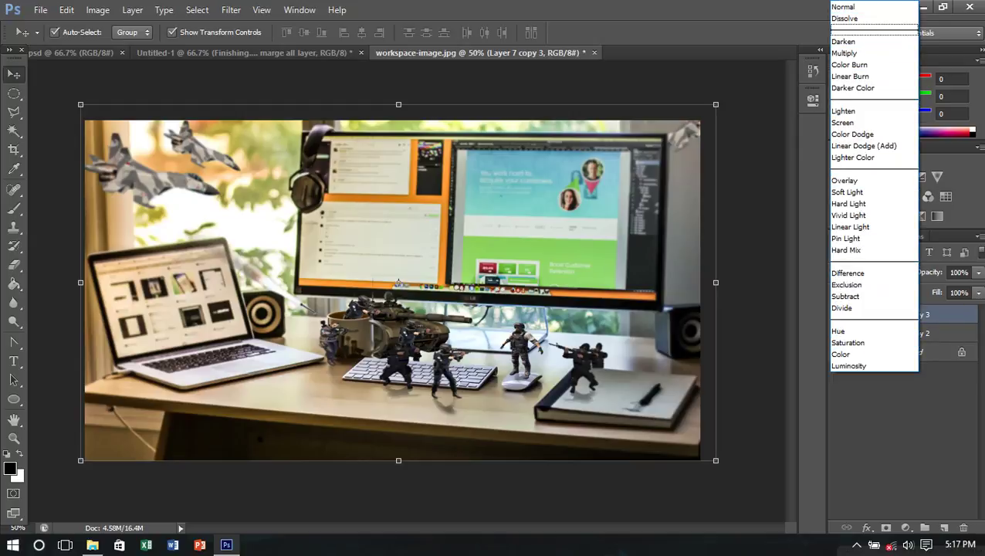
key(Return)
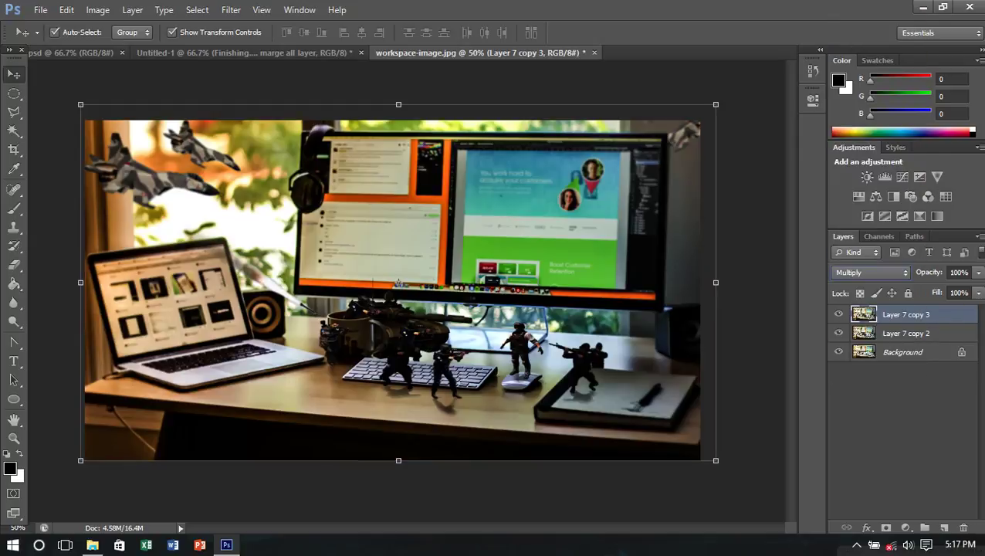
click(871, 272)
key(Up)
key(Up)
key(Up)
key(Return)
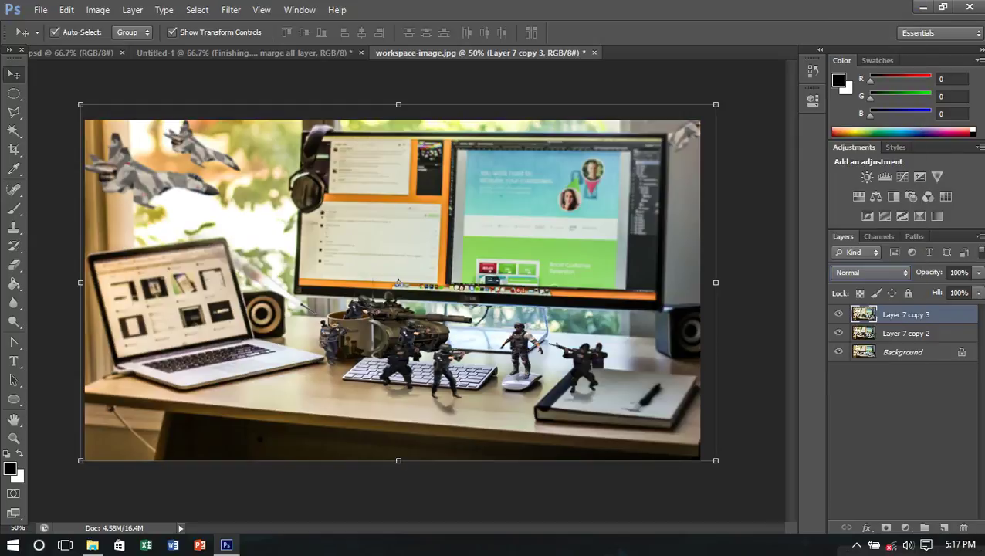
Step: Bring up the New Adjustment Layer menu and browse its options
click(905, 527)
key(Up)
key(Up)
key(Up)
key(Up)
key(Up)
Step: Add a Photo Filter adjustment layer using Warming Filter (85) at 56% density
key(Down)
key(Down)
key(Down)
key(Down)
key(Up)
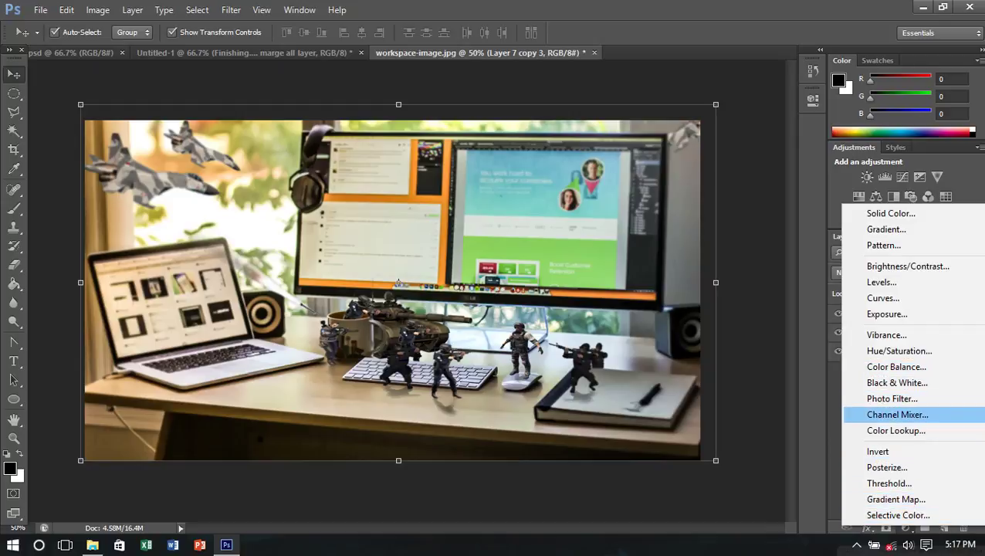
key(Up)
key(Up)
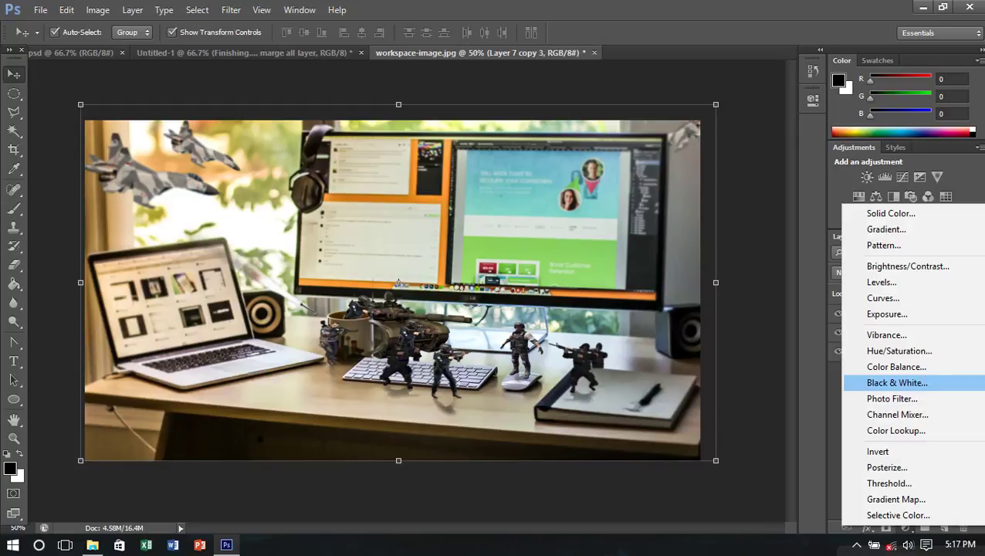
key(Up)
key(Down)
key(Down)
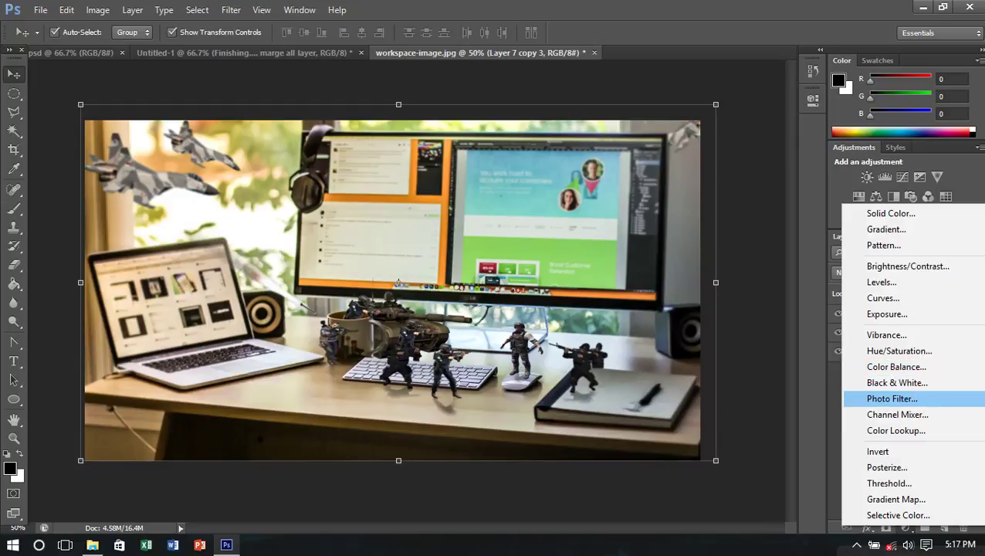
key(Return)
drag(644, 198, 700, 197)
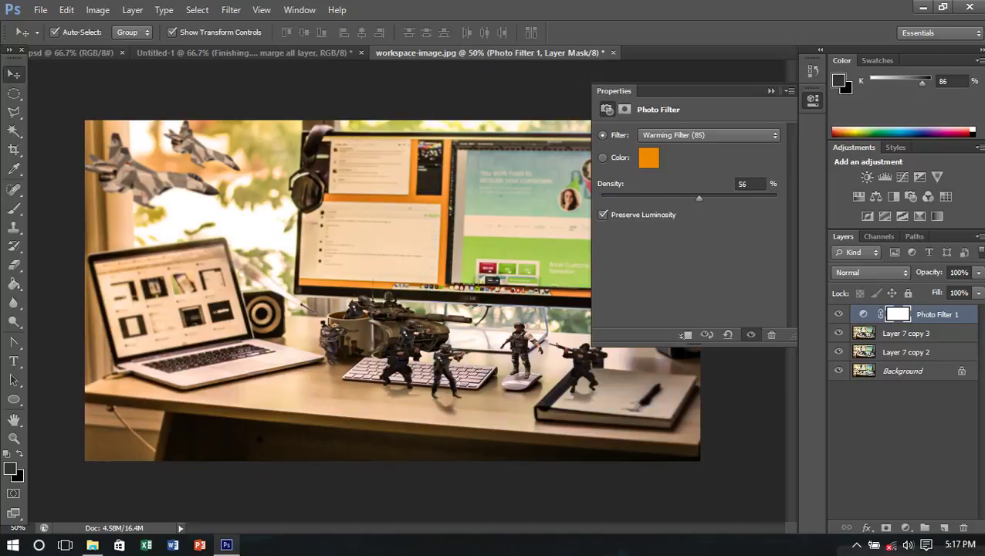
click(770, 90)
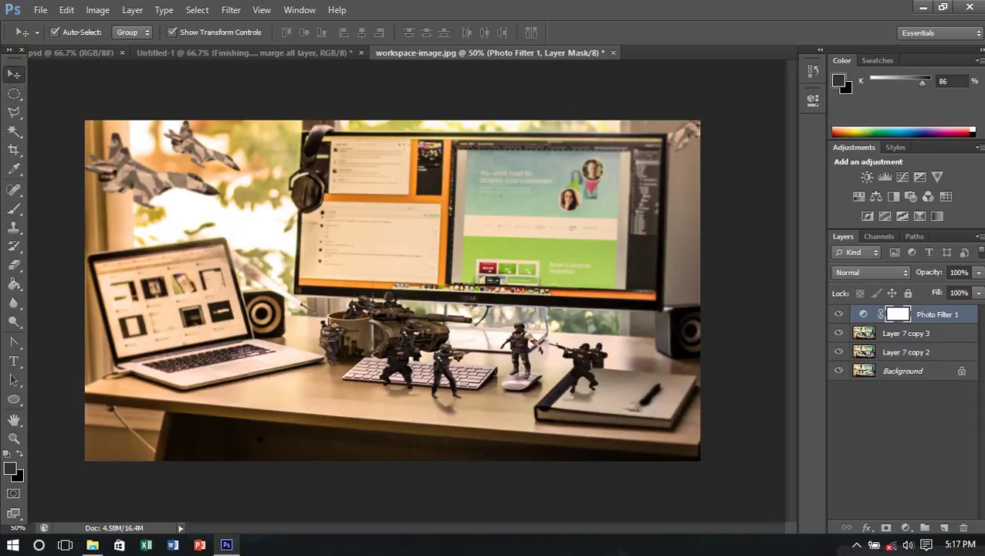
key(t)
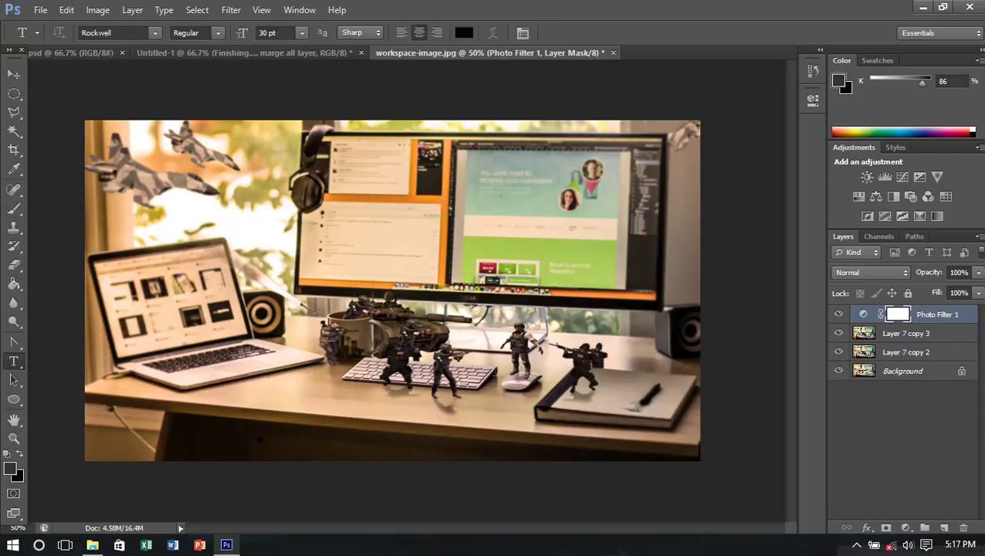
Step: Type the 'War On the Table' credit line at the photo's bottom-right
click(603, 442)
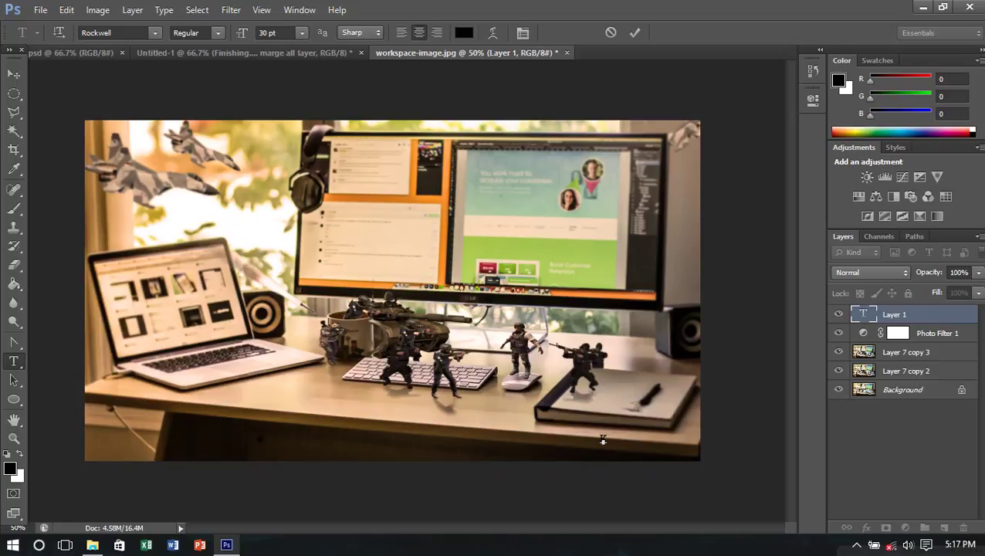
text(K)
key(BackSpace)
text(We)
text( C)
text(rn the Table)
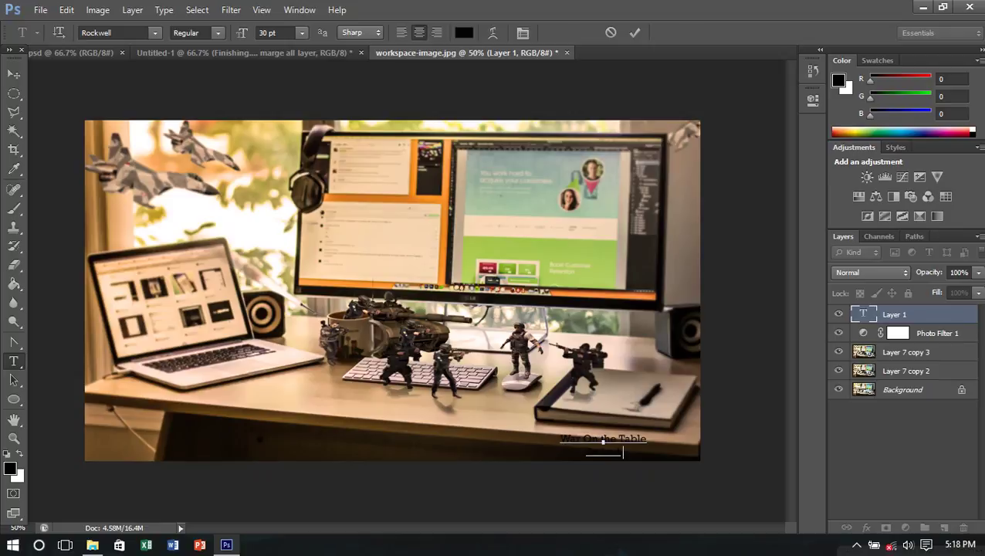
text(Photo)
key(BackSpace)
key(BackSpace)
text(o)
Step: Commit the credit text, then duplicate the photo layer and bring the copy to the top
key(ctrl+a)
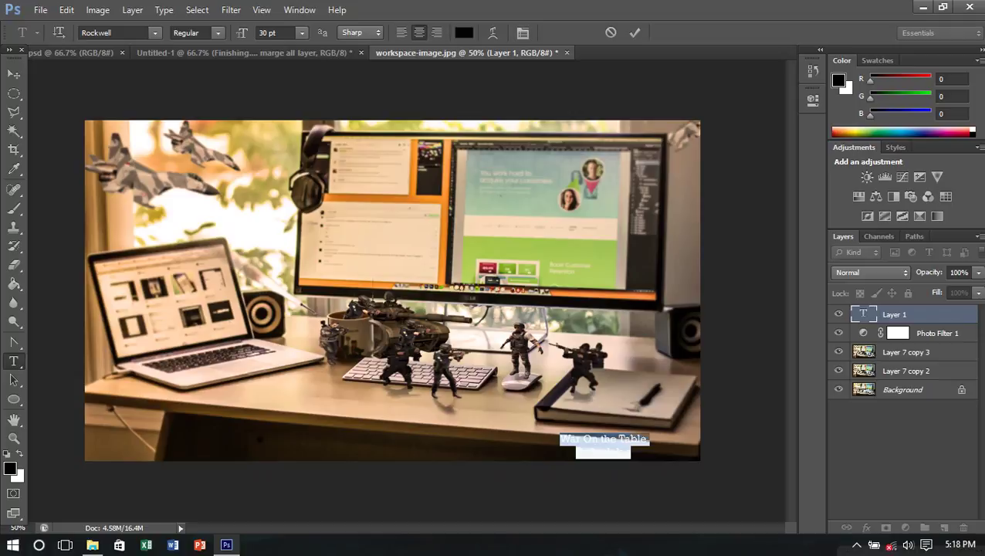
click(603, 442)
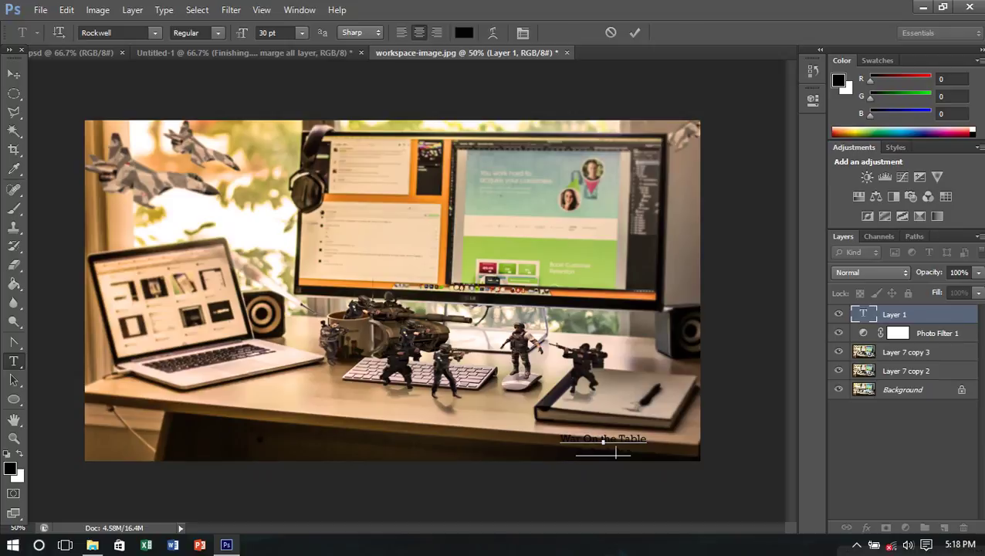
click(906, 352)
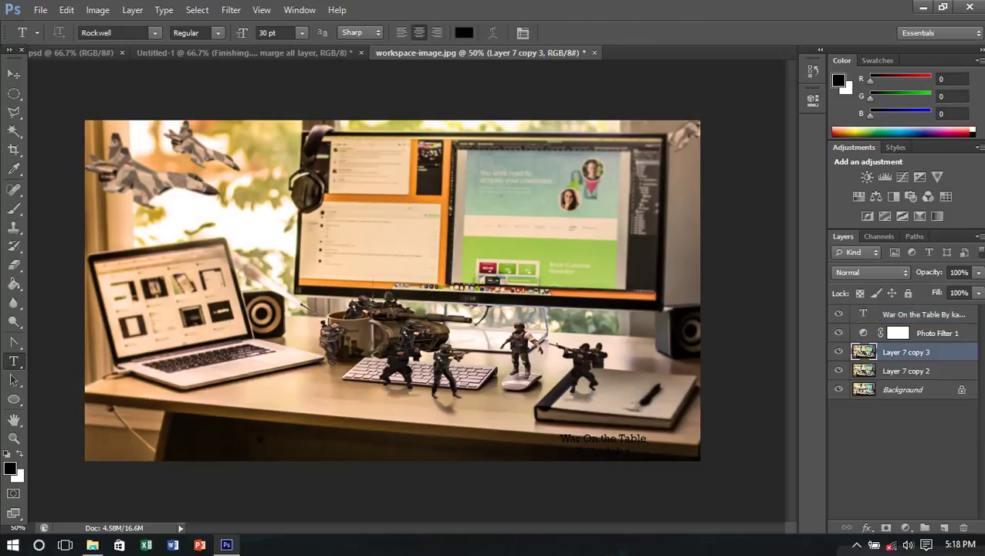
key(ctrl+j)
key(ctrl+shift+bracketright)
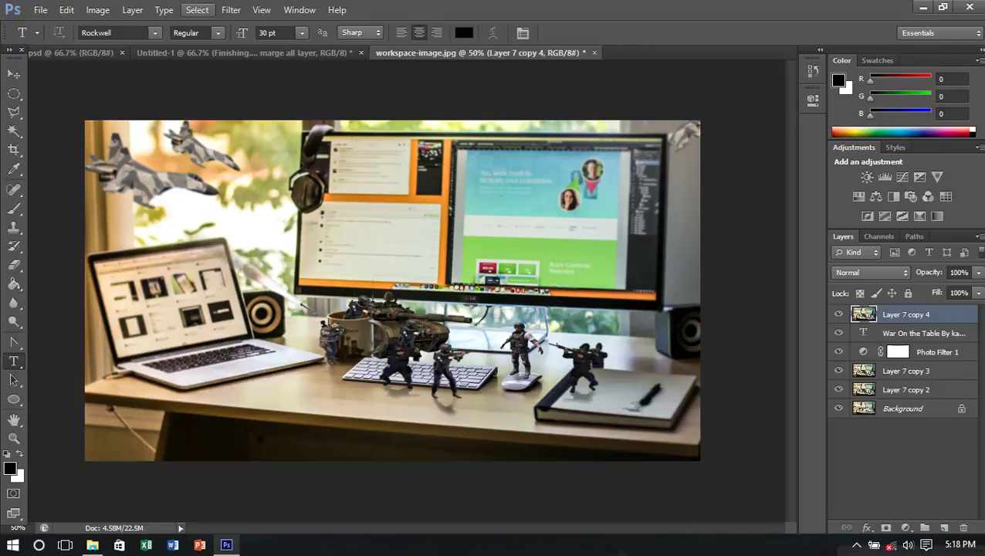
Step: Apply a 31.9 px Gaussian Blur to the top photo layer and duplicate it as Layer 7 copy 5
click(261, 10)
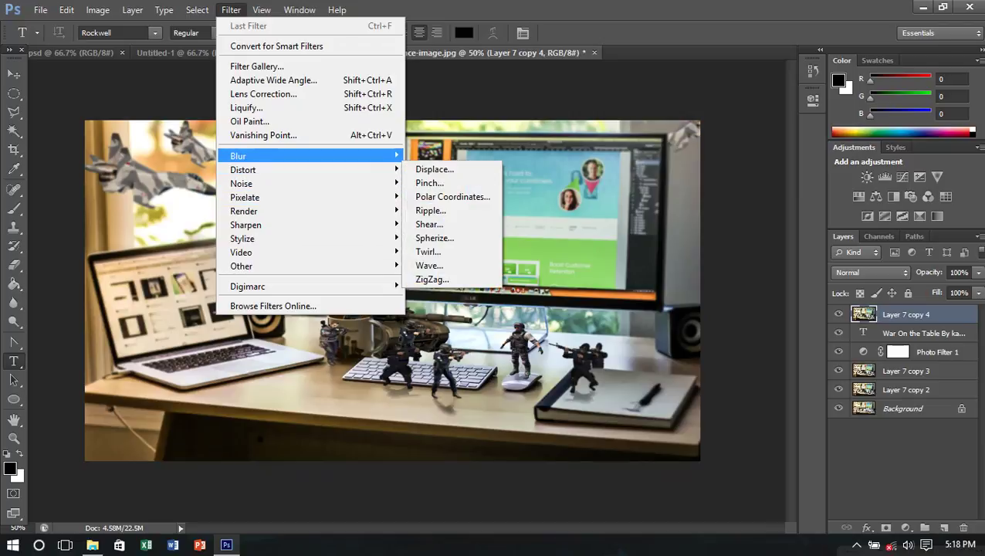
click(444, 258)
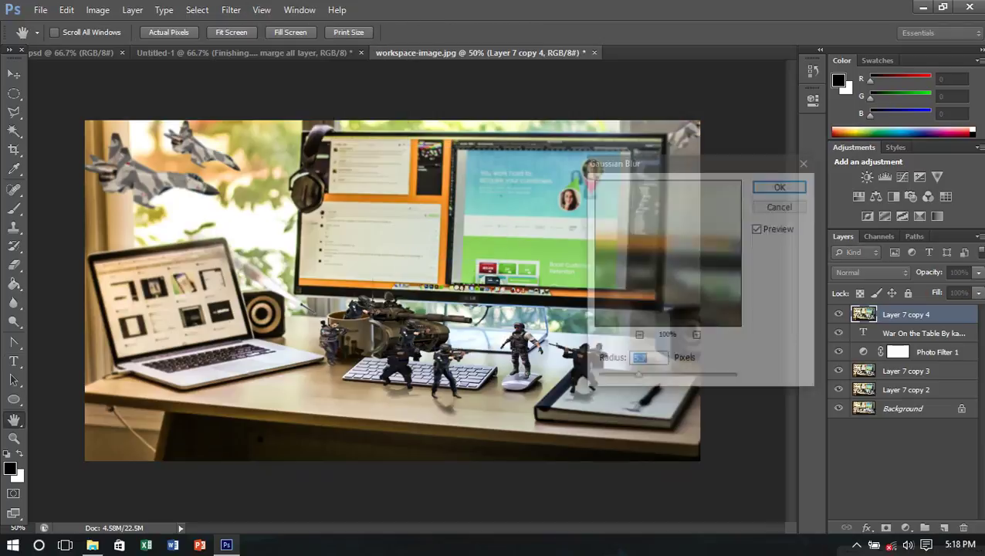
text(55)
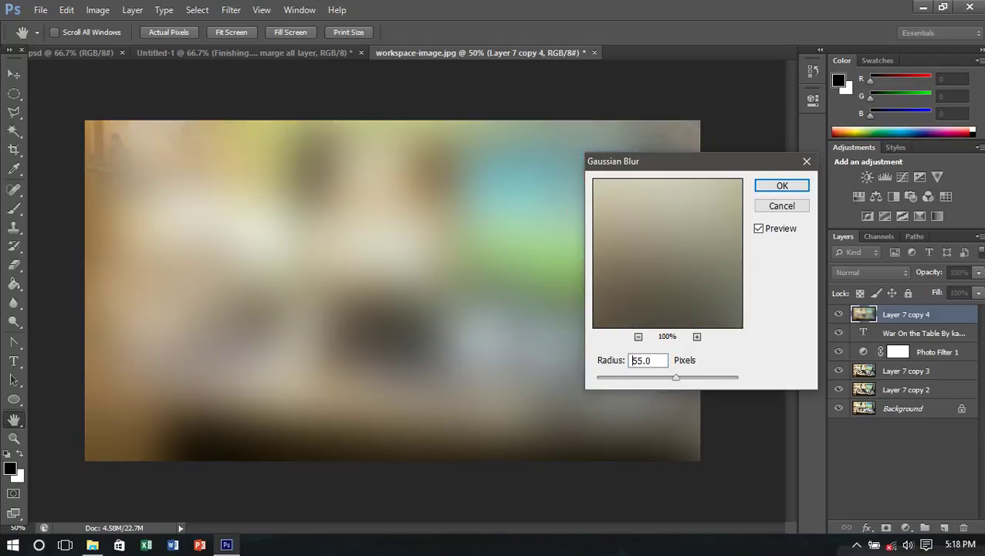
drag(675, 377, 652, 378)
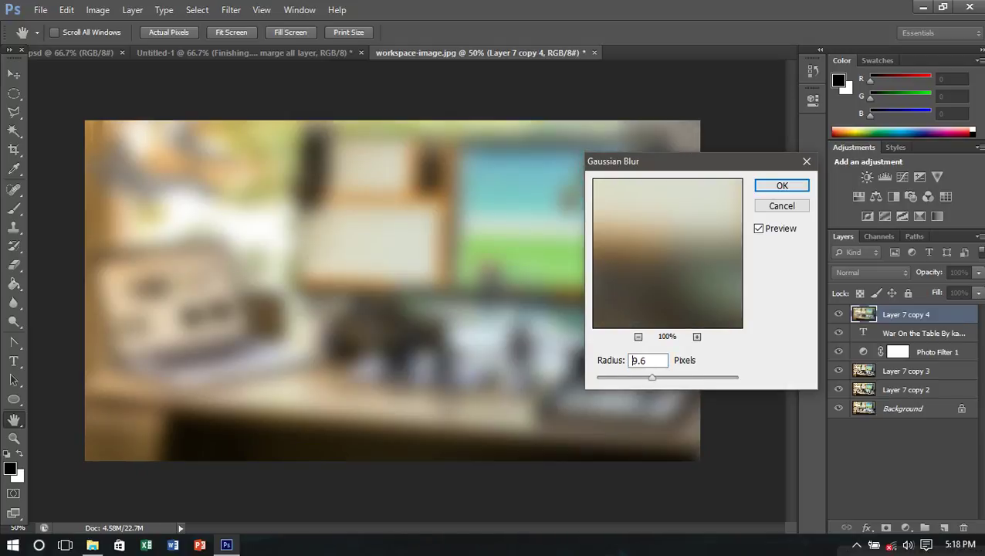
drag(652, 378, 664, 377)
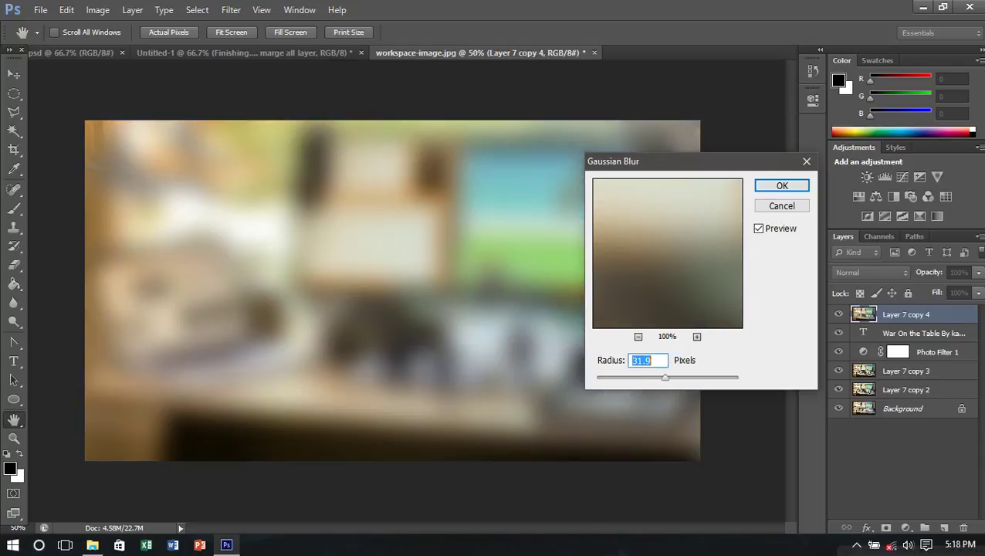
key(Return)
key(t)
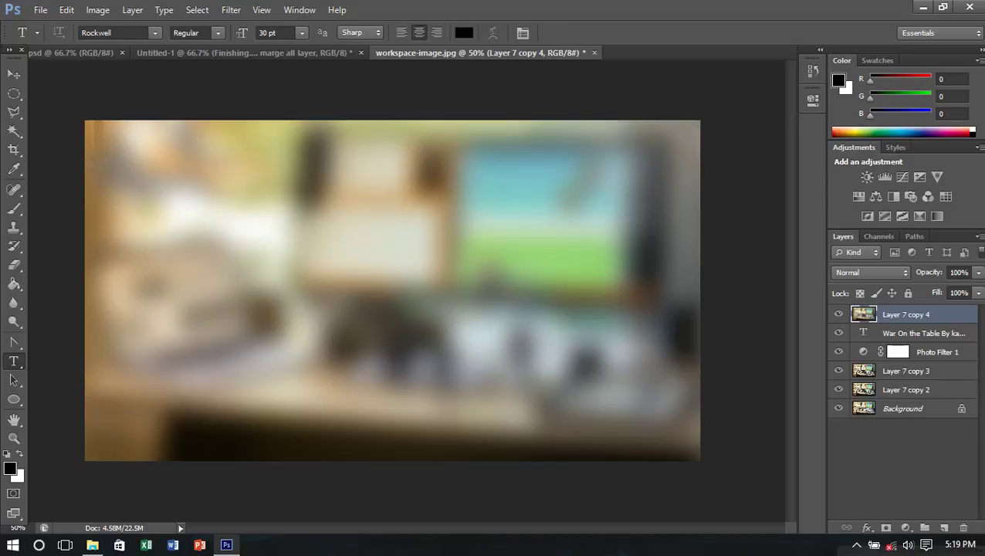
key(ctrl+j)
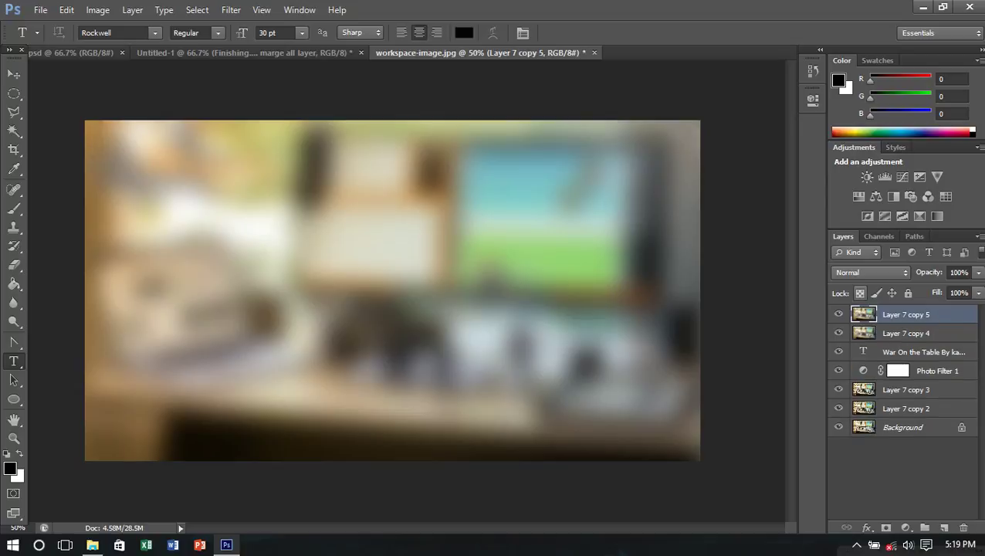
Step: Move the new copy down a level and type a two-line ART OF WAR credit with the author's Instagram handle
key(ctrl+bracketleft)
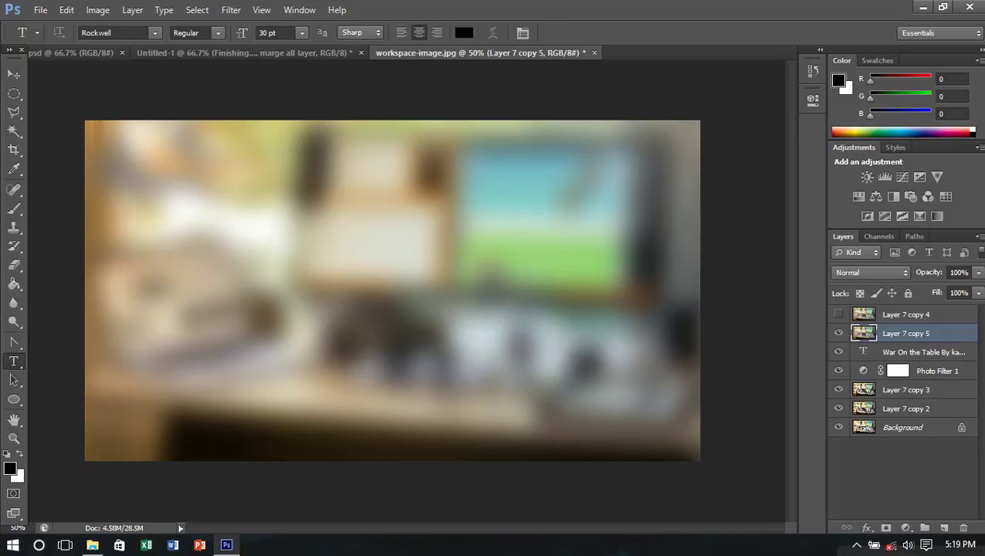
click(261, 266)
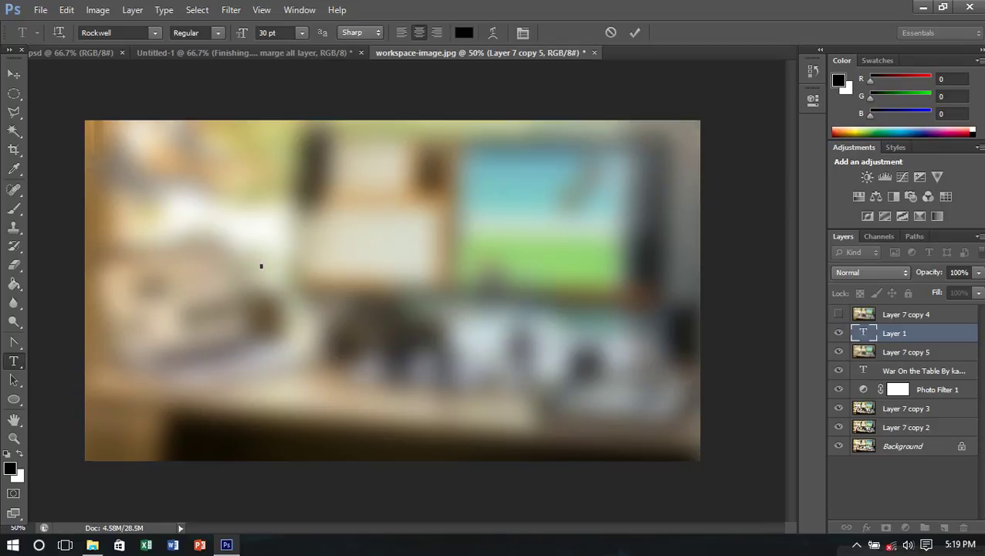
text(ART )
text(OF WAR BY)
text( Instagram )
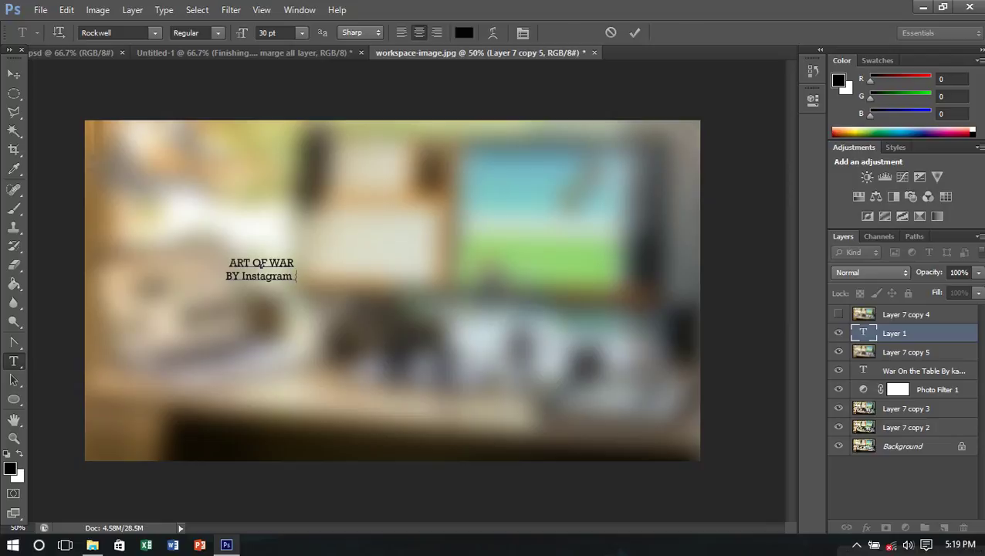
text(K)
text( Jade)
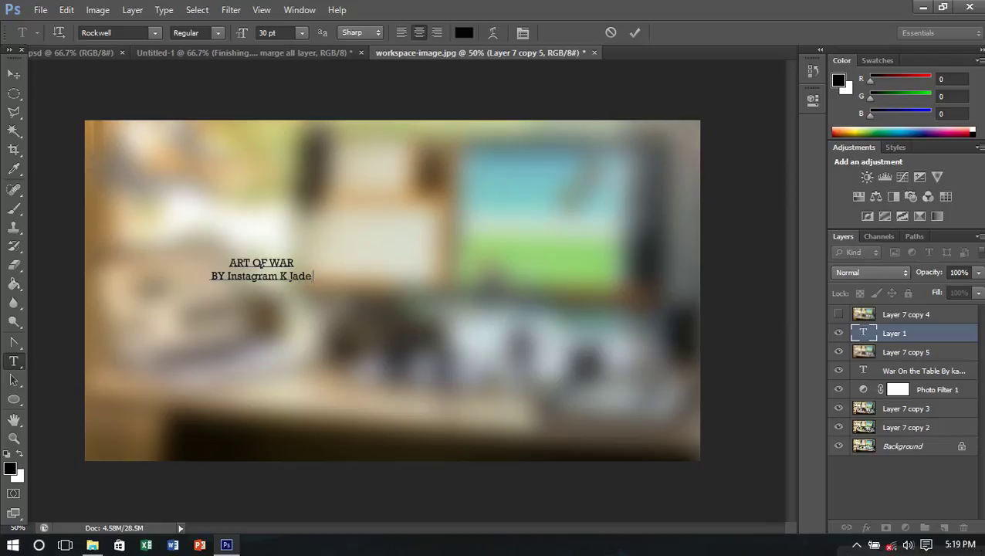
text(j)
key(BackSpace)
key(BackSpace)
key(BackSpace)
key(BackSpace)
key(BackSpace)
key(BackSpace)
text(:)
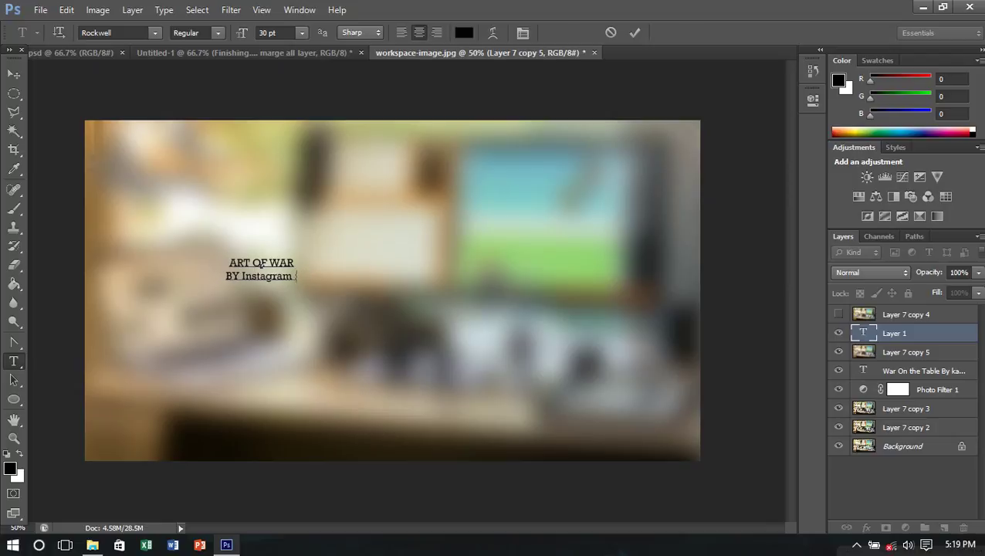
text( Kadek.s)
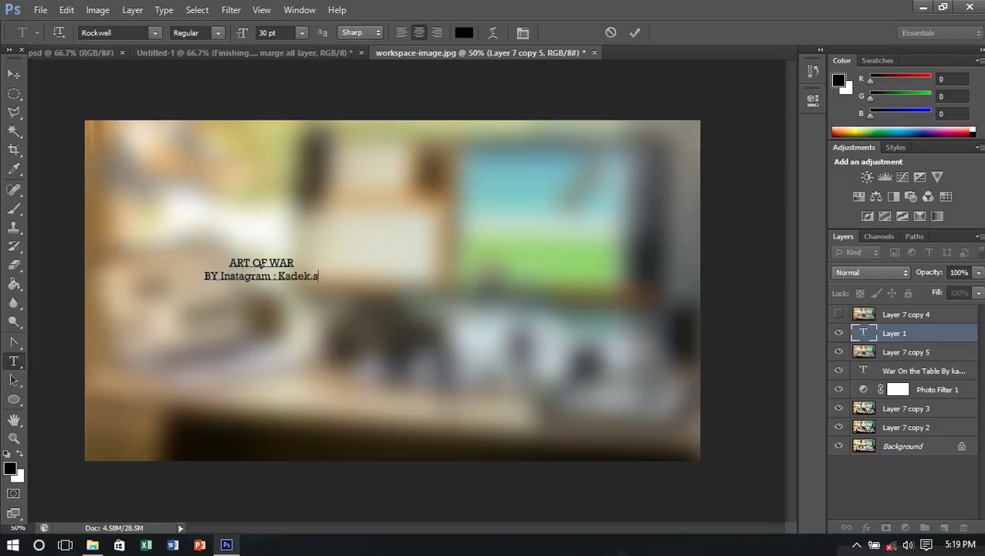
key(ctrl+a)
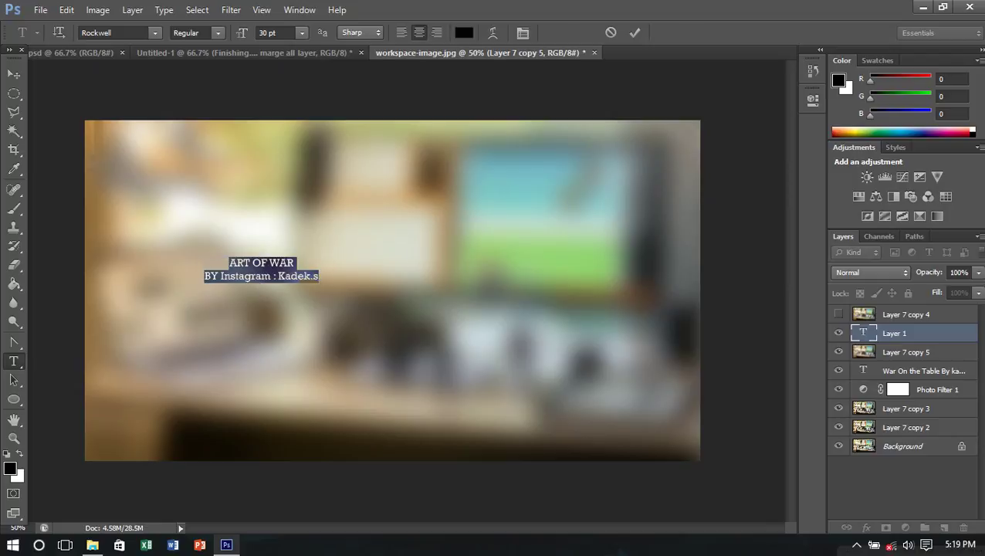
key(ctrl+Return)
Step: Scale the ART OF WAR credit up across the photo's middle and nudge it toward the centre
drag(205, 259, 155, 189)
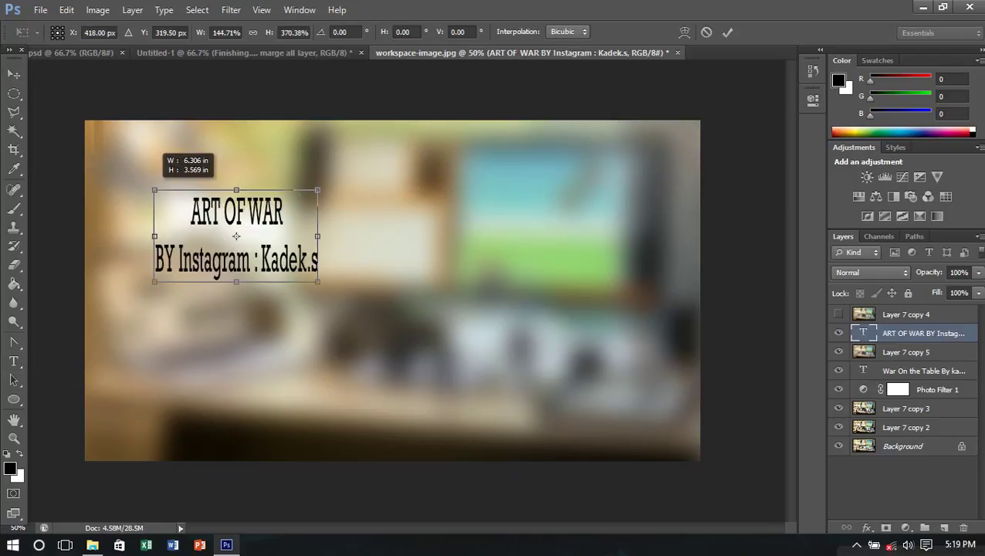
drag(317, 281, 630, 415)
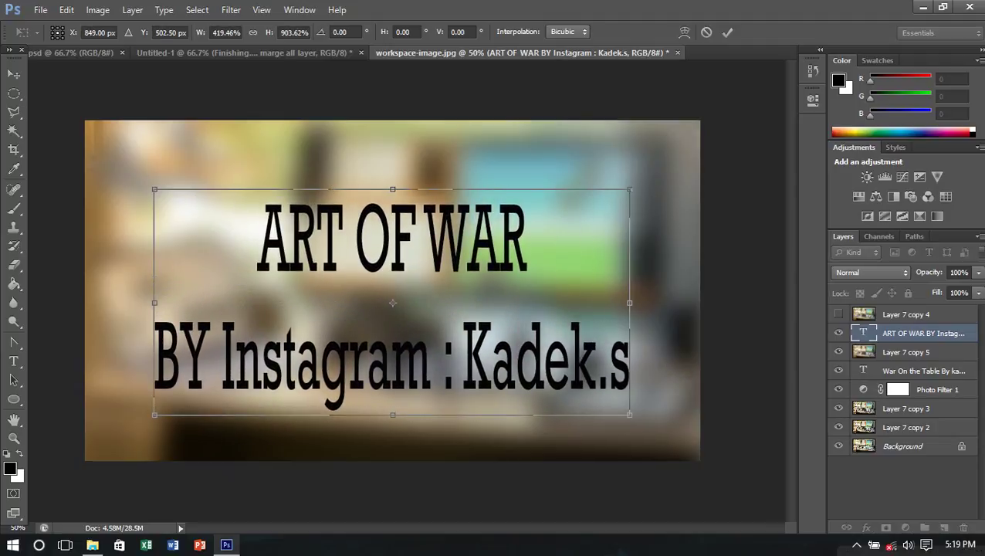
key(Return)
drag(548, 340, 554, 317)
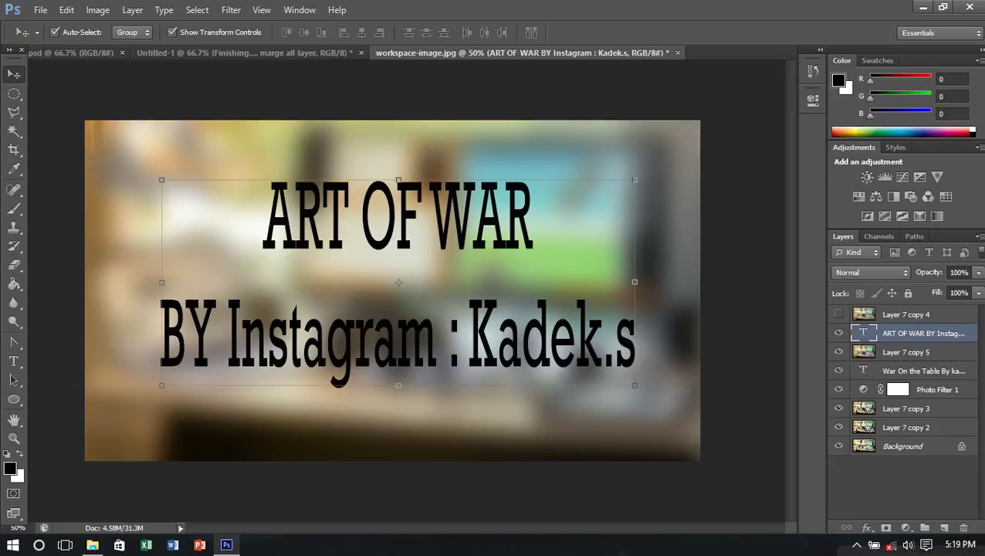
key(ctrl+a)
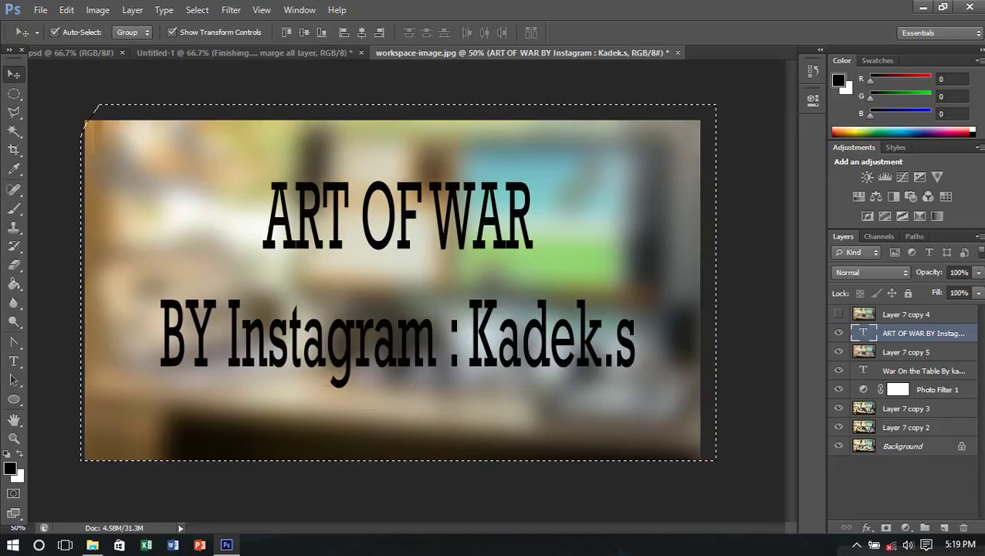
key(ctrl+d)
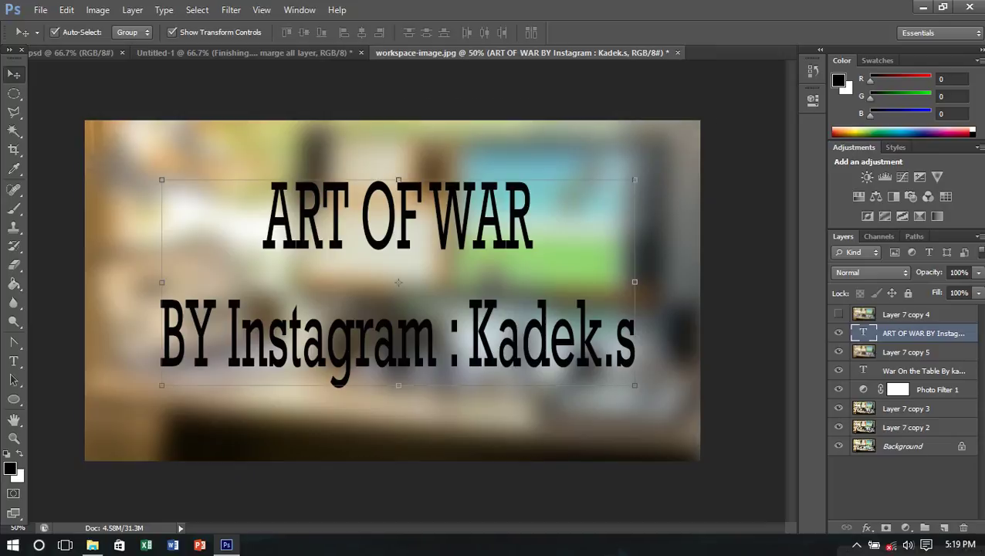
shift+click(906, 352)
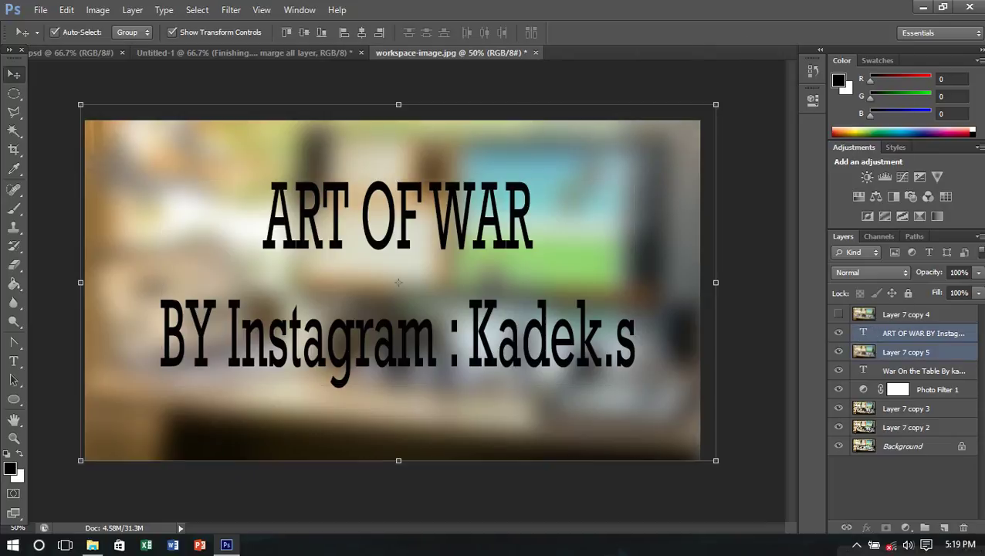
Step: Merge the ART OF WAR text layer into Layer 7 copy 5
right_click(903, 352)
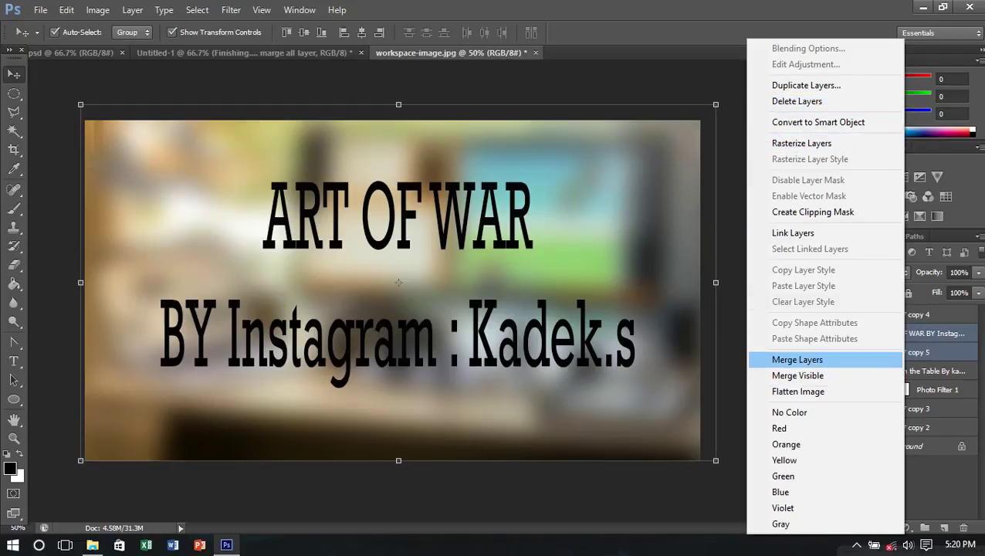
click(798, 359)
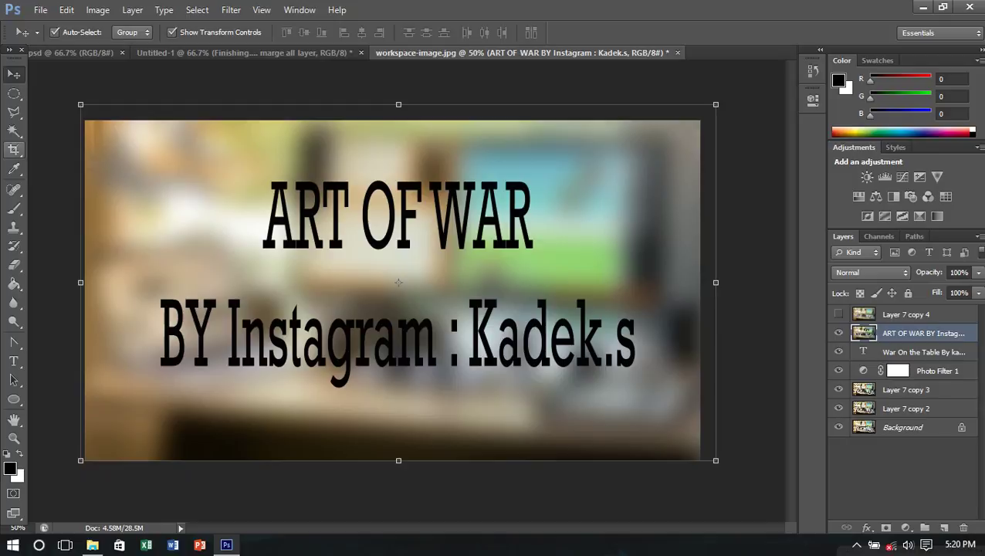
click(14, 132)
Step: Cut the letters A, R, T, O and F out of the blurred layer with the Magic Wand
click(282, 224)
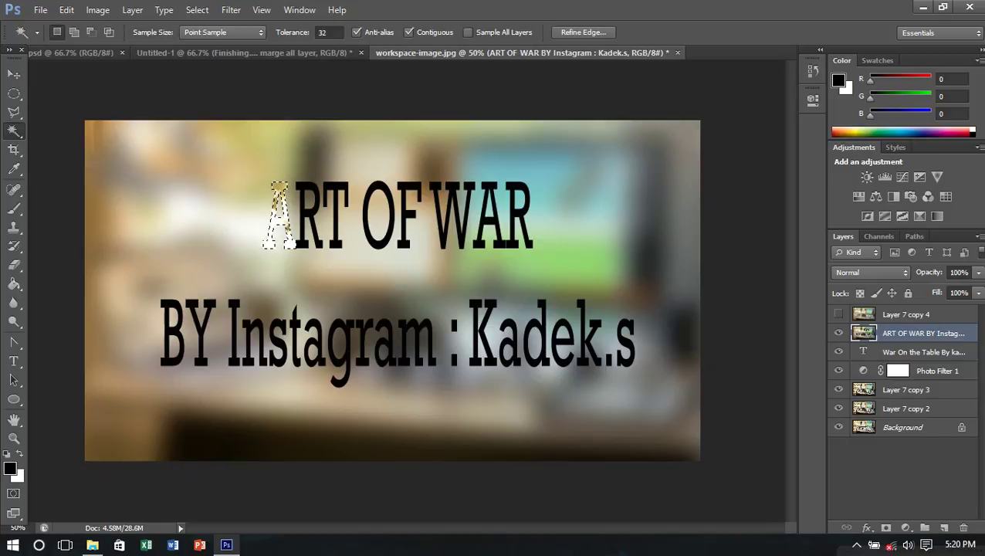
click(309, 224)
key(Delete)
click(336, 224)
key(Delete)
click(368, 216)
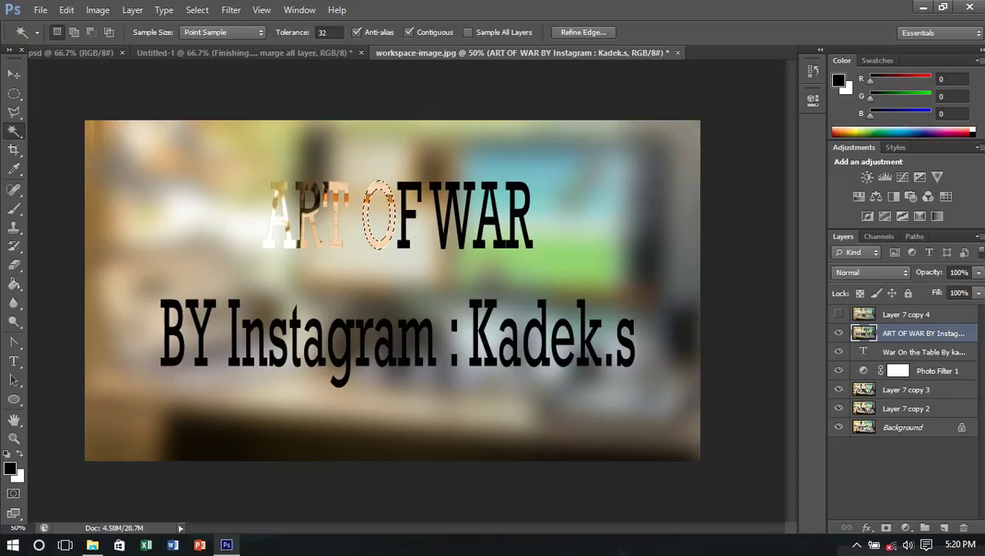
key(Delete)
click(407, 212)
key(Delete)
Step: Cut out the W, A and R of WAR, then the stem of the K on the second line
click(448, 220)
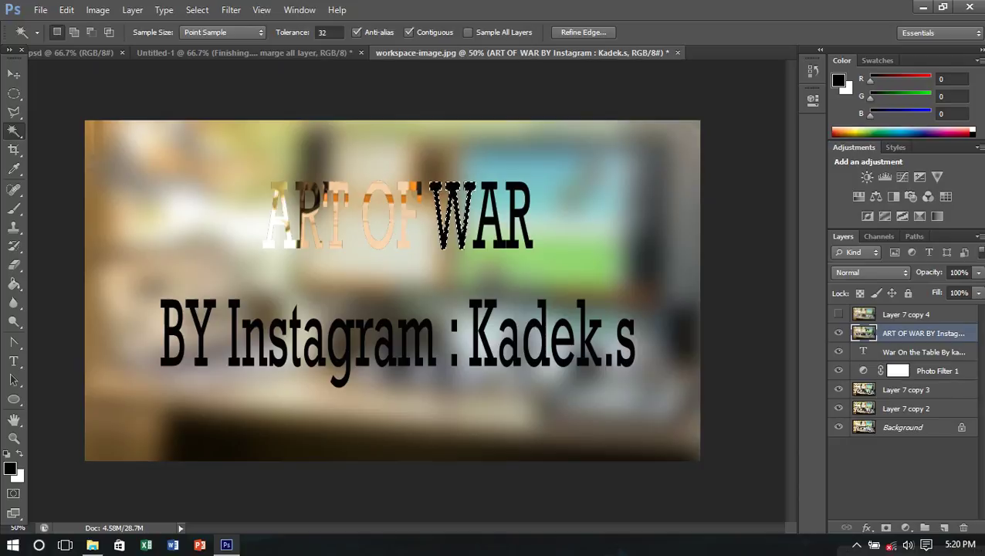
key(Delete)
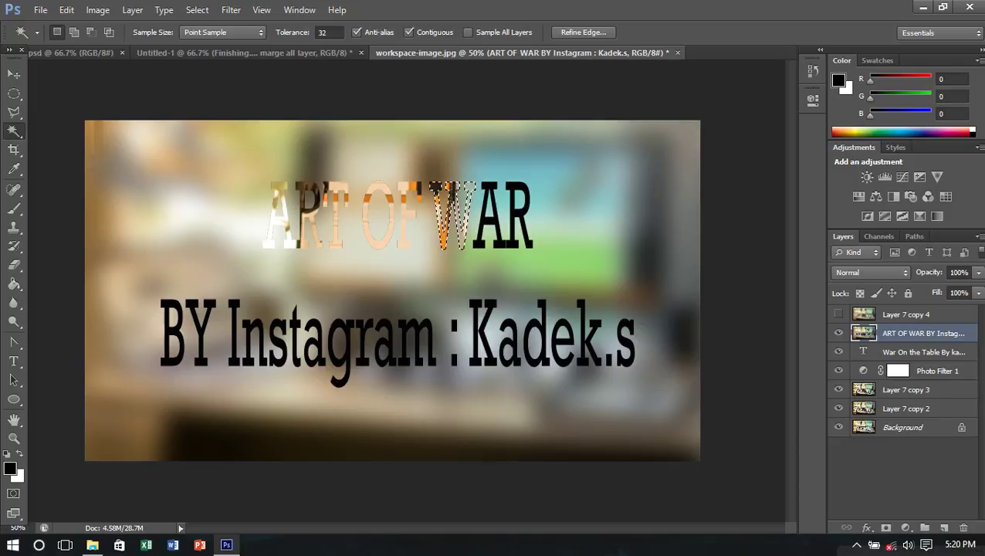
click(490, 220)
key(Delete)
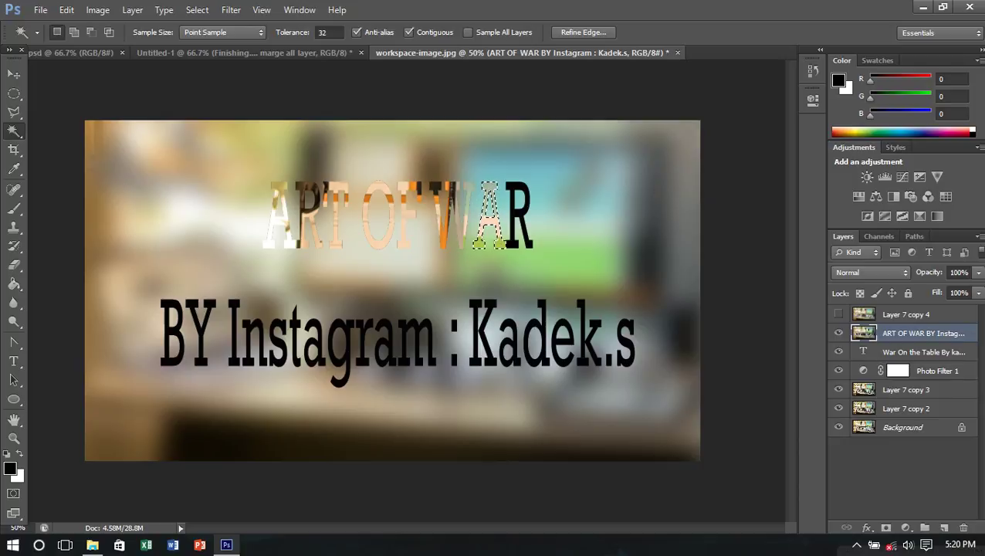
click(519, 220)
key(Delete)
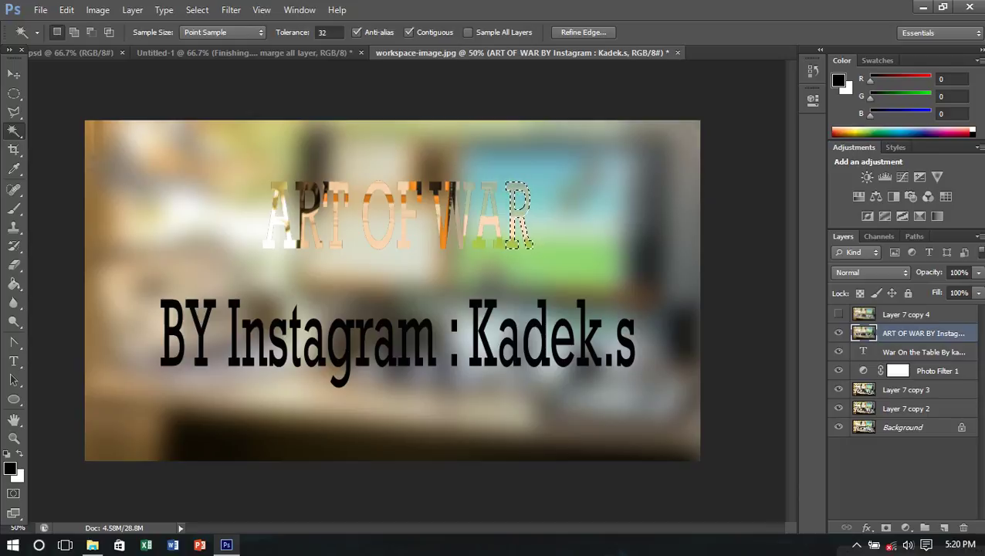
click(474, 331)
key(Delete)
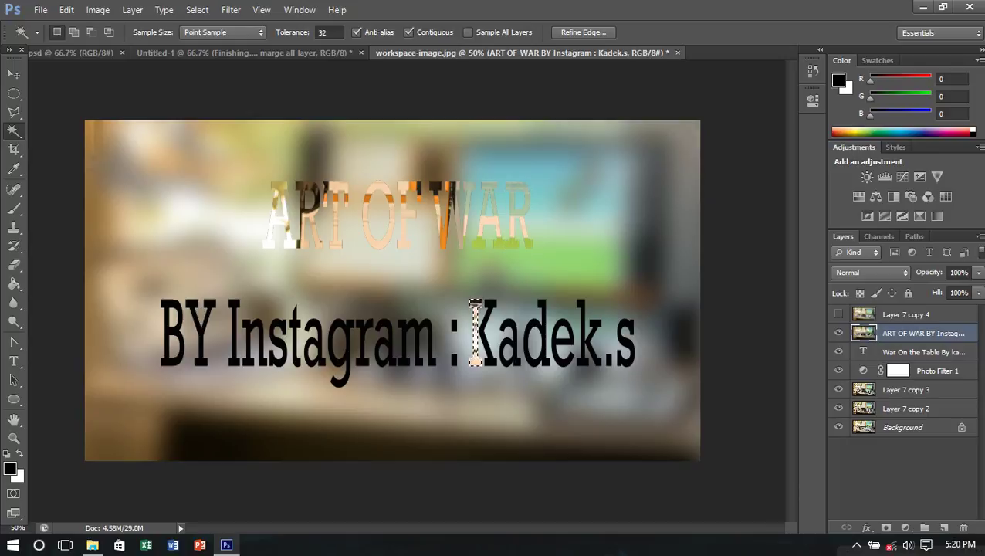
Step: Cut the remaining letters of the account name out of the credit line
click(488, 342)
key(Delete)
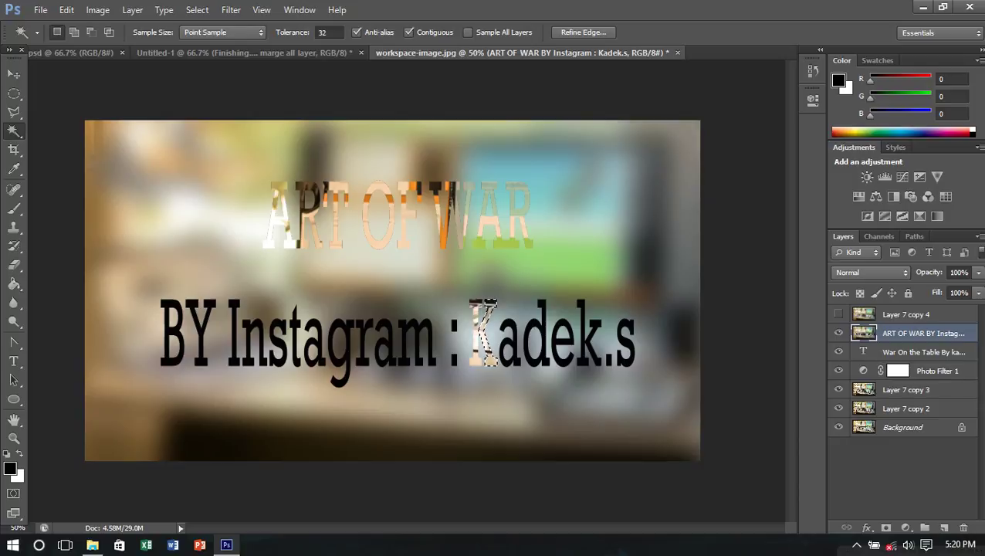
click(508, 346)
key(Delete)
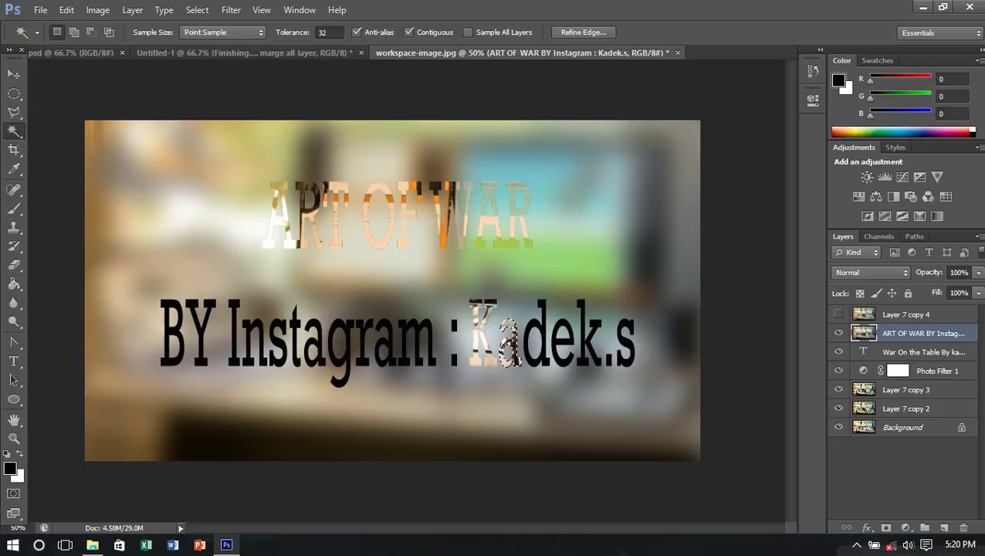
click(534, 349)
key(Delete)
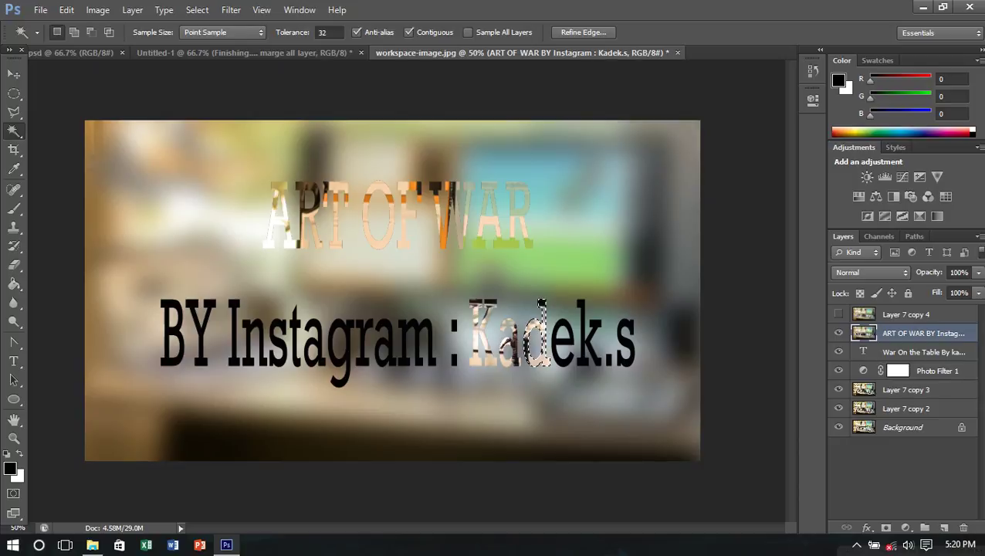
click(561, 349)
key(Delete)
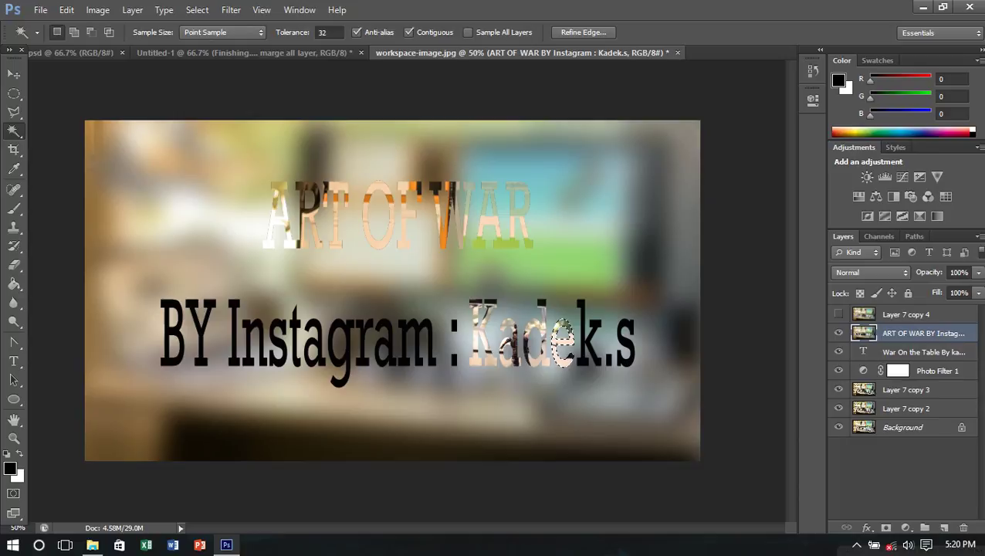
click(582, 328)
key(Delete)
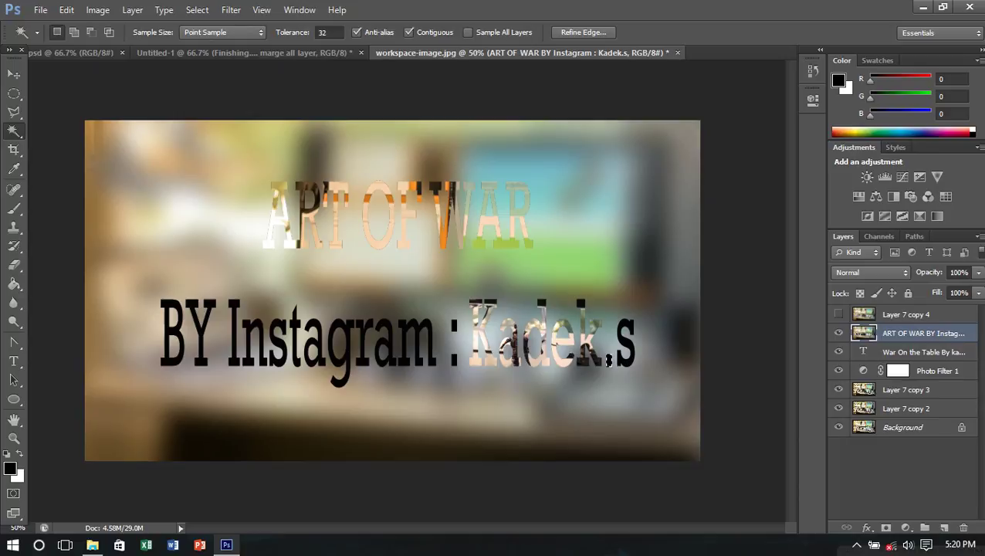
click(624, 340)
Step: Cut each letter of 'Instagram' out of the credit line
click(409, 340)
key(Delete)
click(384, 353)
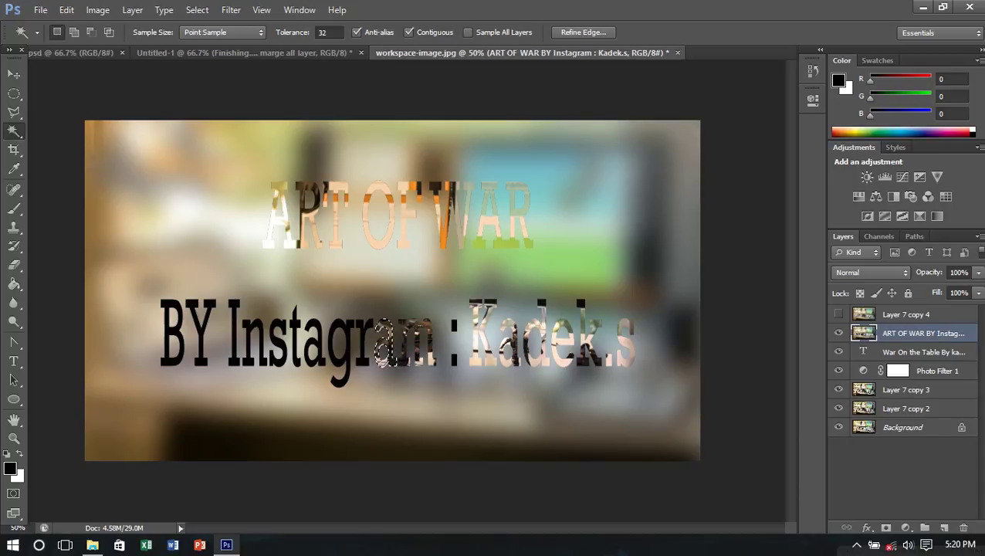
click(361, 340)
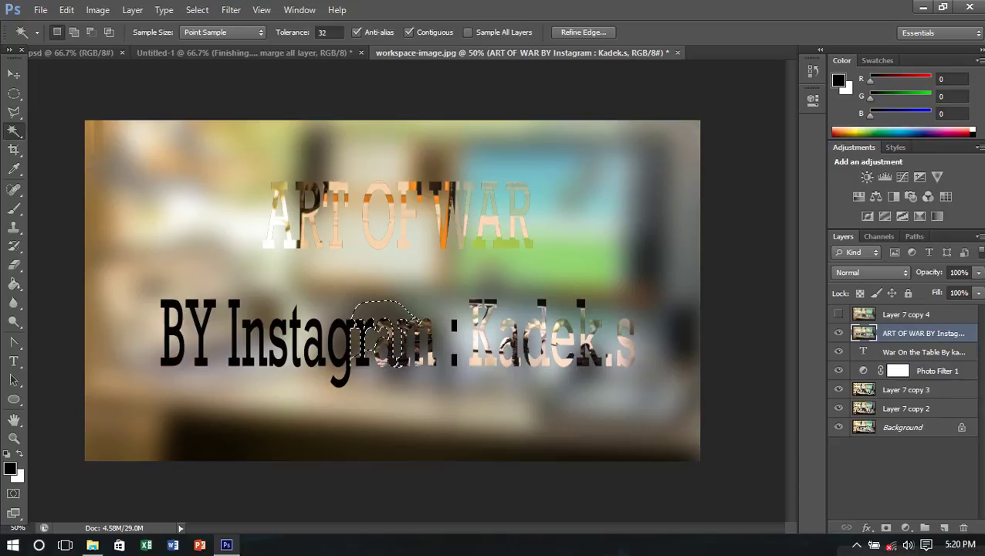
click(361, 324)
key(Delete)
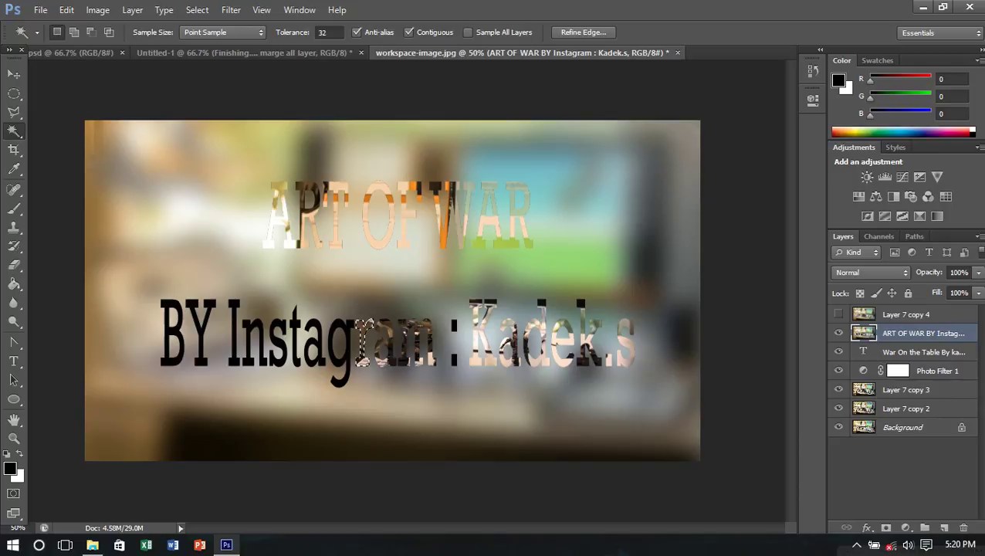
click(340, 340)
key(Delete)
click(317, 351)
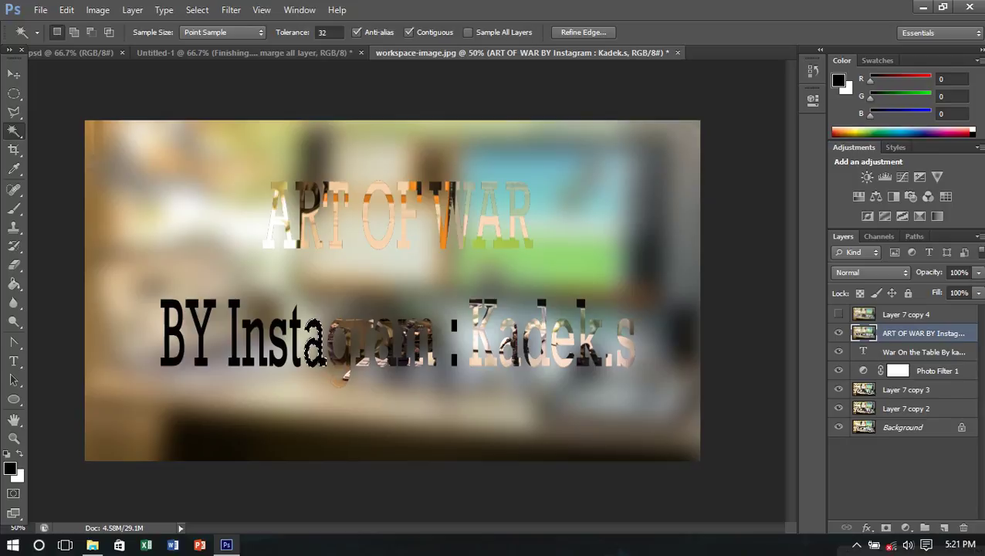
key(Delete)
click(296, 340)
key(Delete)
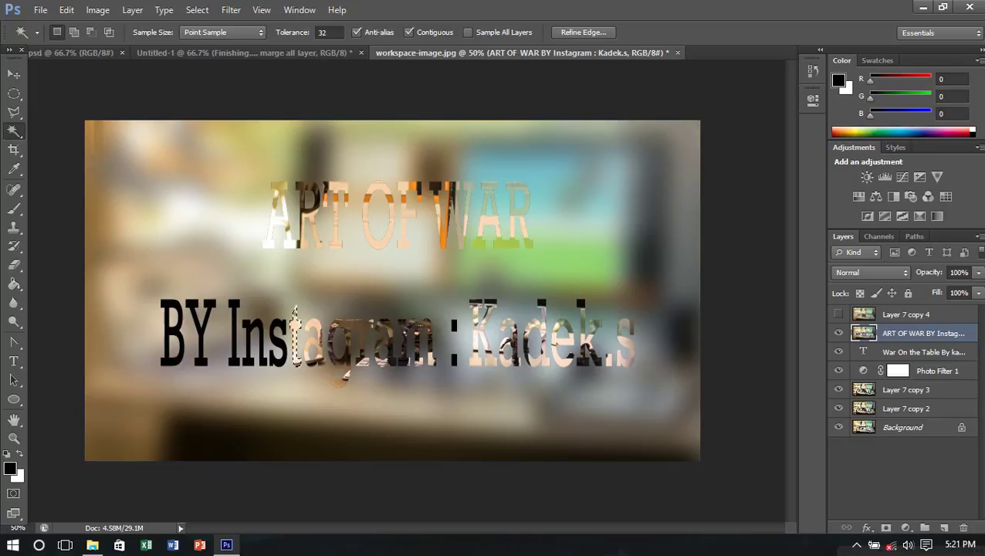
click(278, 343)
key(Delete)
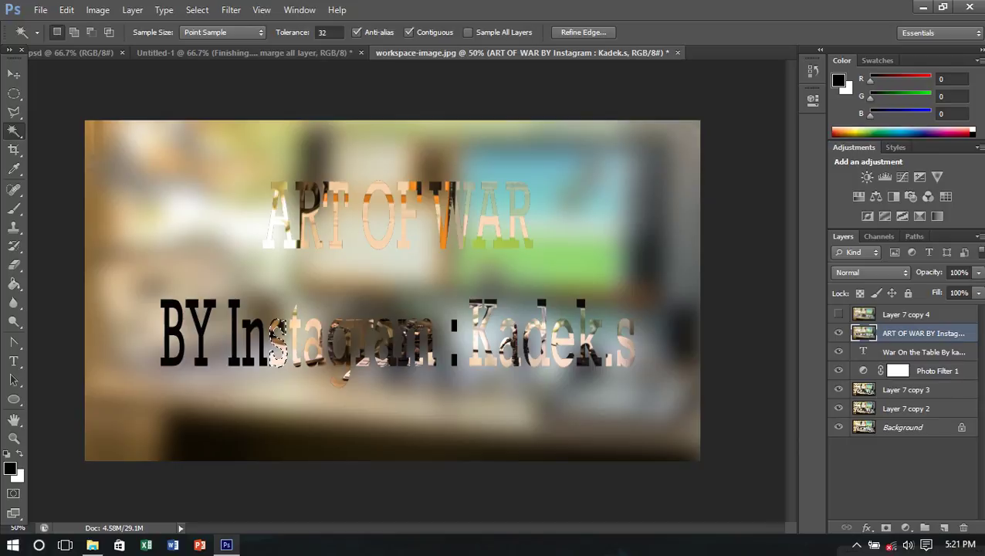
click(248, 344)
key(Delete)
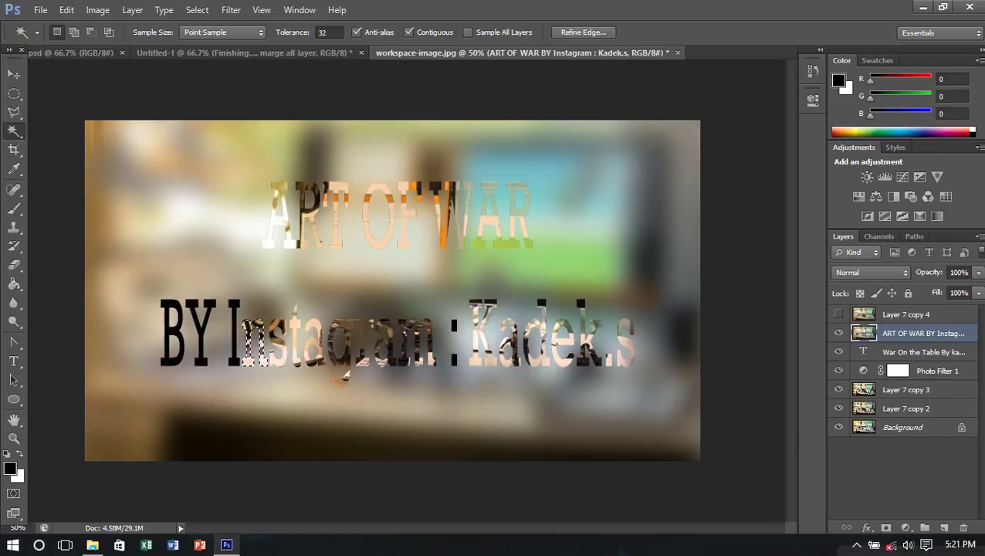
click(234, 332)
key(Delete)
Step: Cut out the B and Y of 'BY' and drop the selection
click(199, 344)
key(Delete)
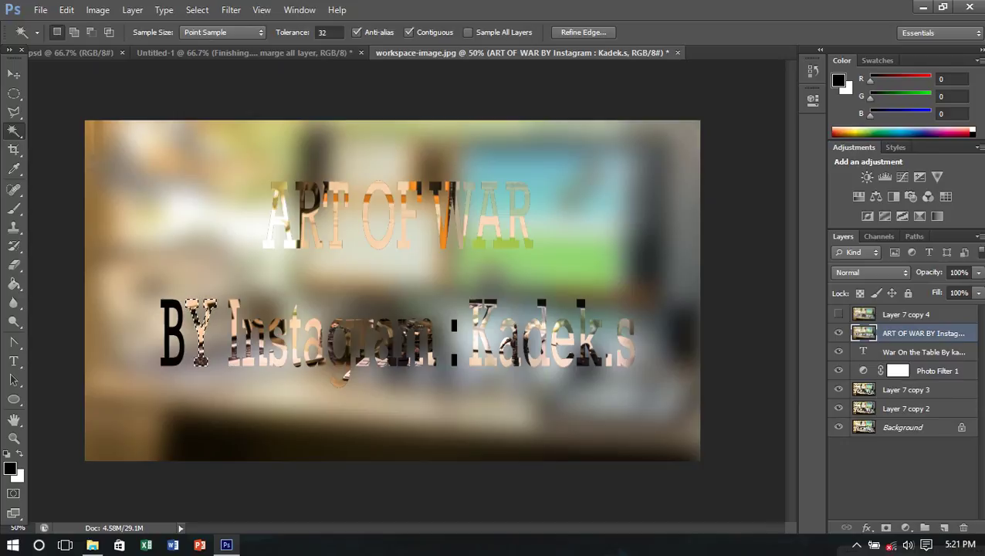
click(168, 324)
key(Delete)
key(ctrl+d)
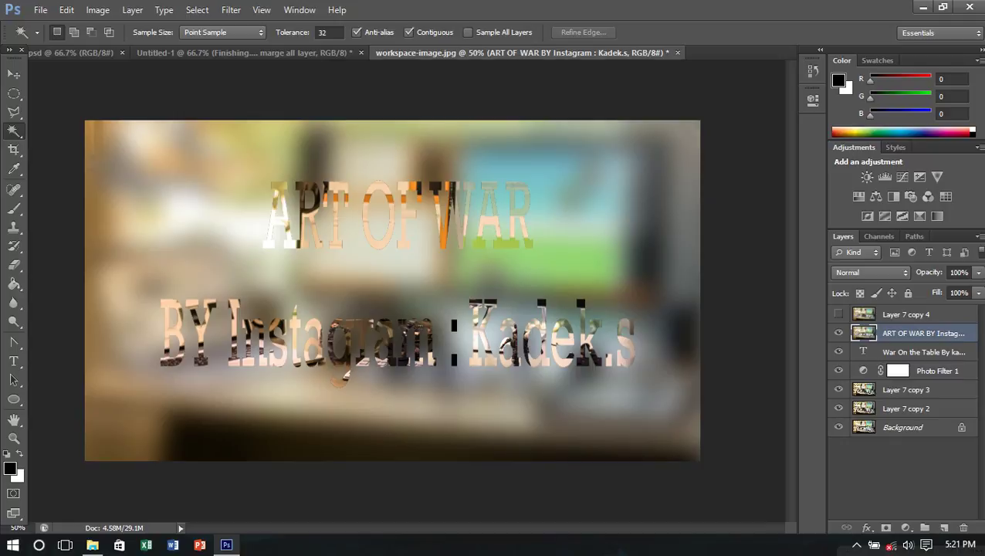
click(14, 73)
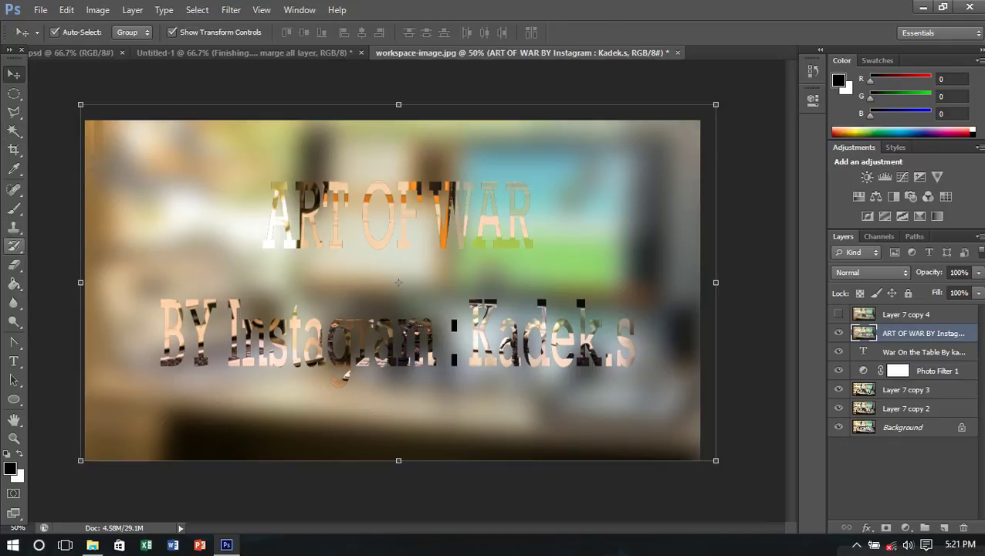
Step: Set up the Eraser with a soft round 401 px brush
click(14, 264)
click(73, 32)
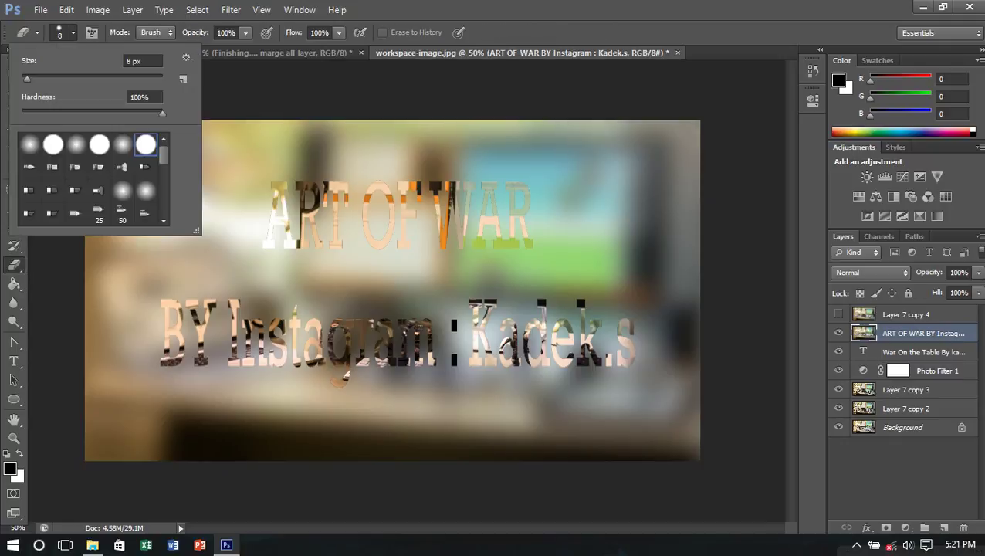
click(122, 144)
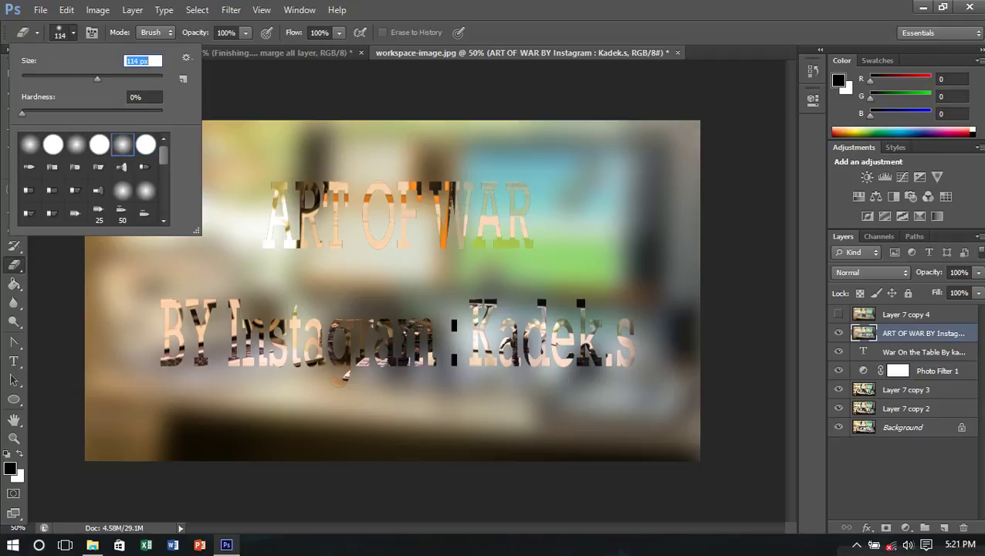
drag(97, 78, 152, 78)
drag(152, 78, 141, 78)
Step: Erase the blur to reveal the monitor, birds and notebook, then shrink the credit bottom-right
drag(672, 147, 432, 131)
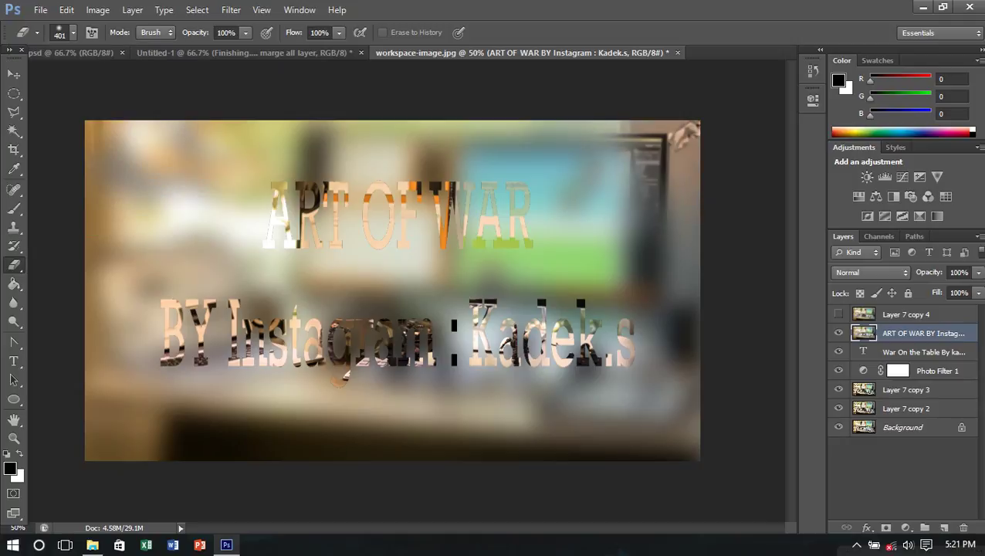
mouse_move(324, 135)
mouse_down()
mouse_move(100, 151)
mouse_move(146, 293)
mouse_move(108, 332)
mouse_move(116, 417)
mouse_move(150, 444)
mouse_move(378, 420)
mouse_move(663, 421)
mouse_move(693, 357)
mouse_move(679, 321)
mouse_up()
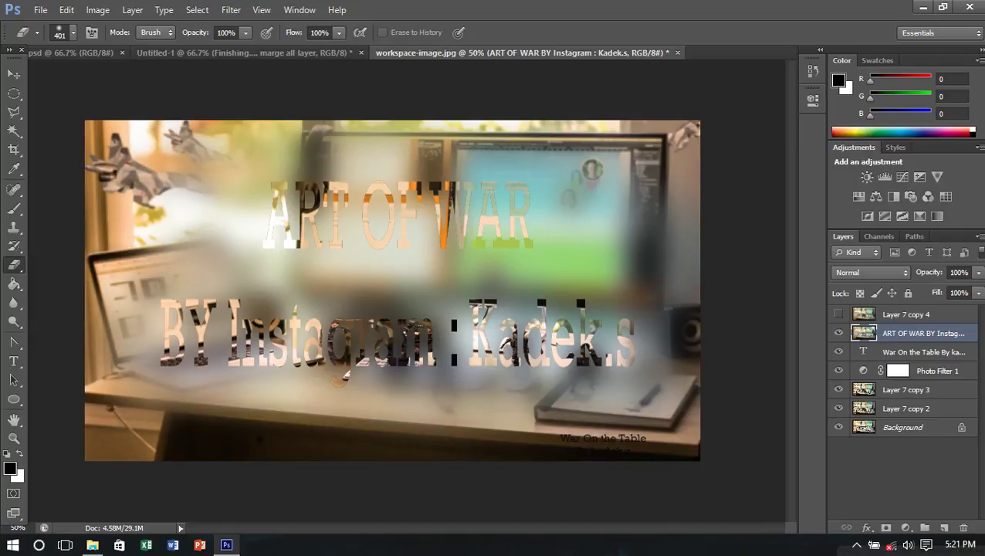
drag(668, 285, 656, 197)
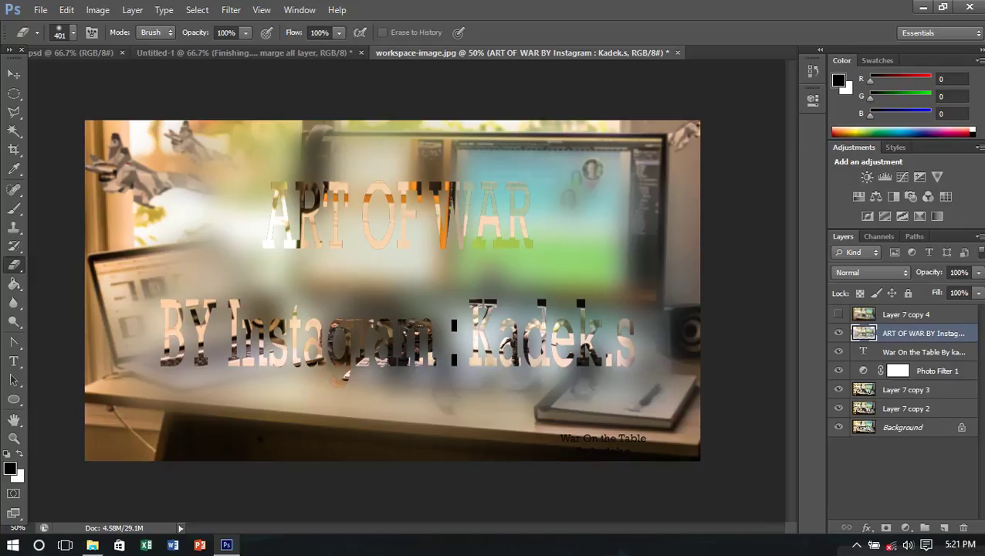
click(14, 74)
mouse_move(81, 105)
mouse_down()
mouse_move(481, 369)
mouse_move(542, 384)
mouse_up()
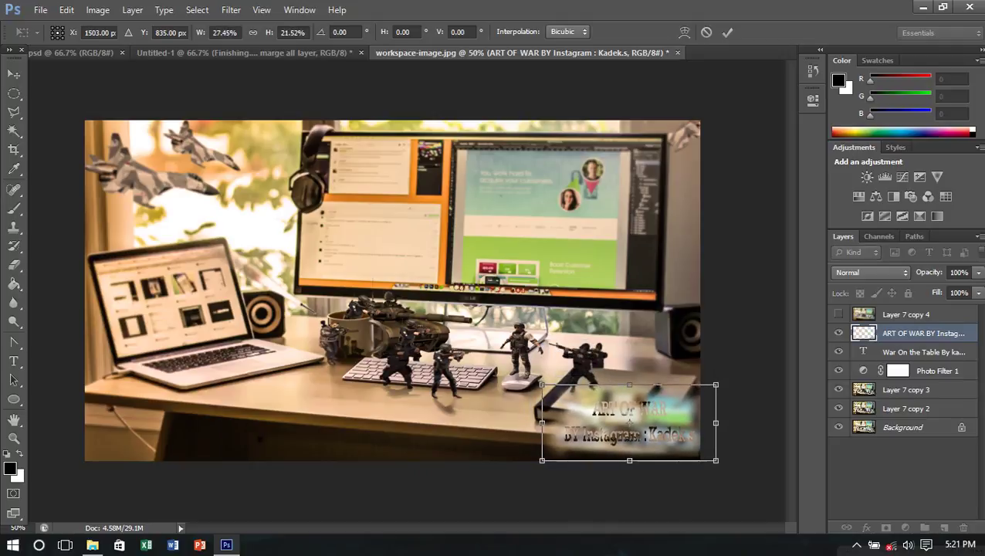
Step: Commit the credit's resize, show Layer 7 copy 4, and set an 825 px Eraser
key(Return)
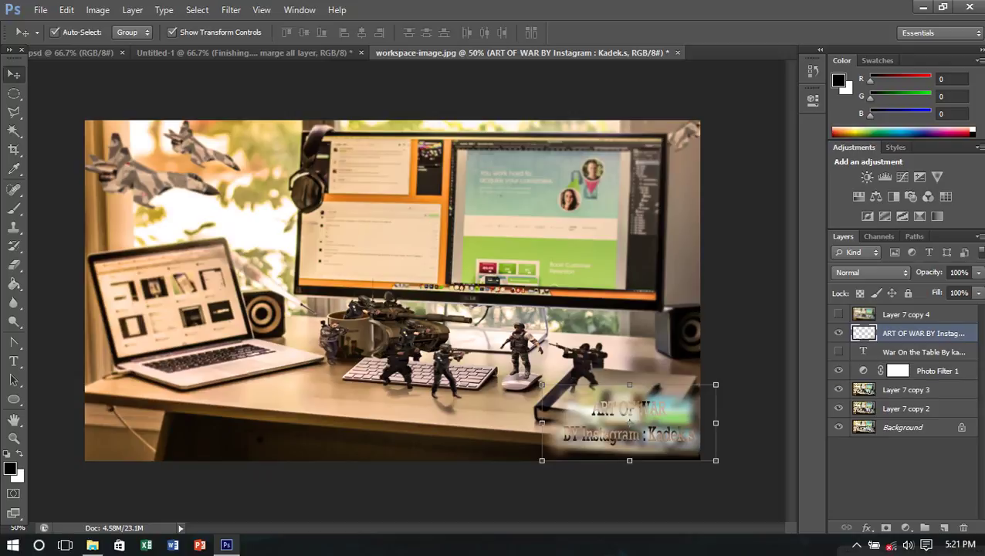
click(838, 315)
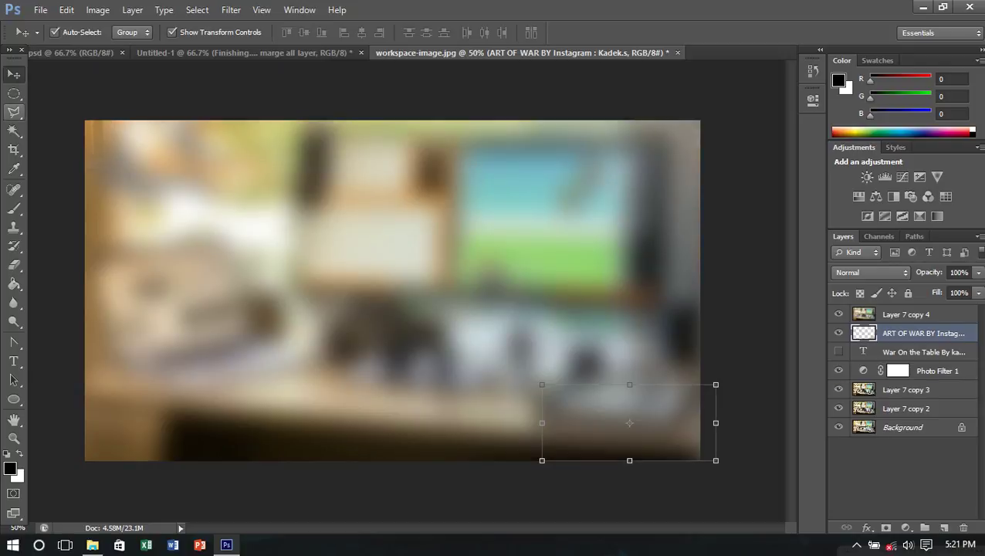
click(14, 264)
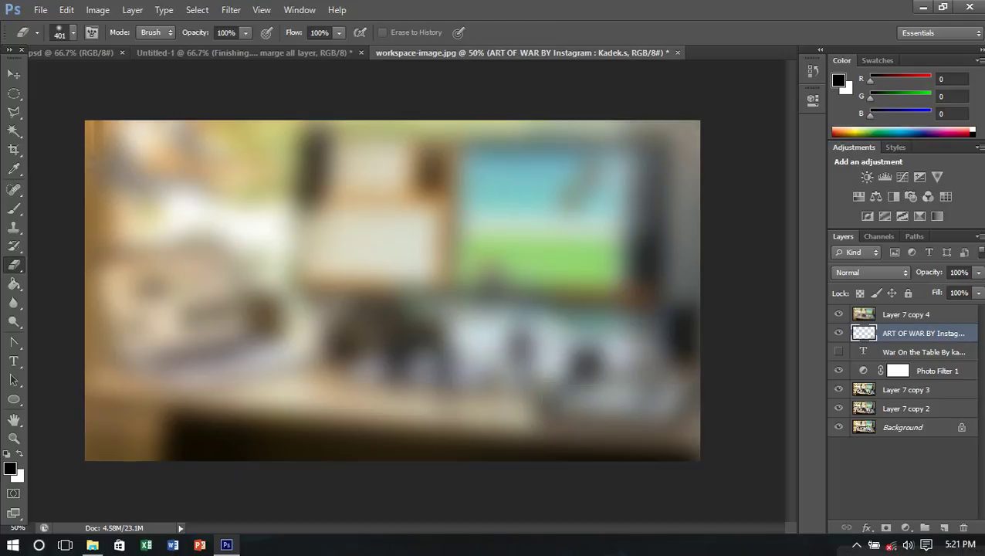
click(73, 33)
drag(29, 60, 70, 60)
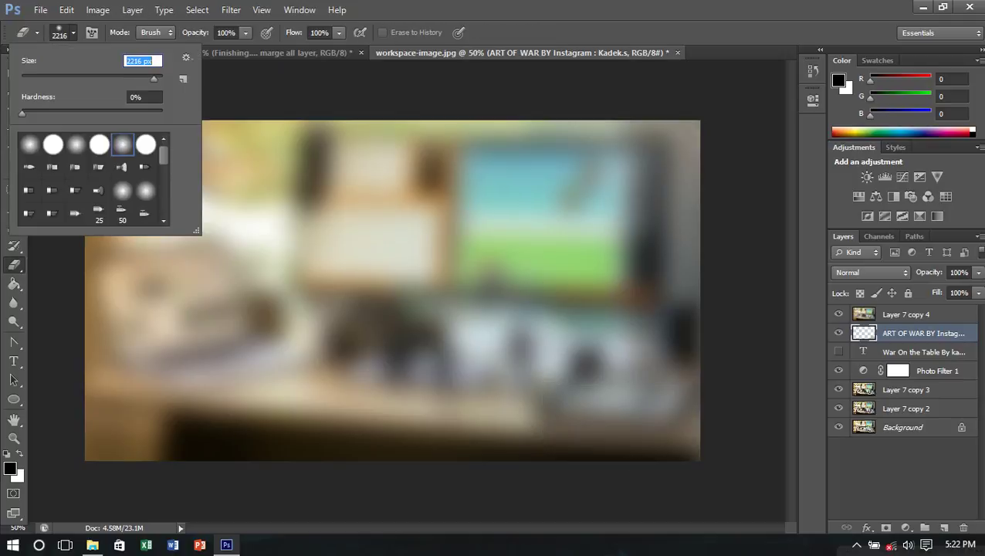
drag(69, 60, 47, 60)
key(Return)
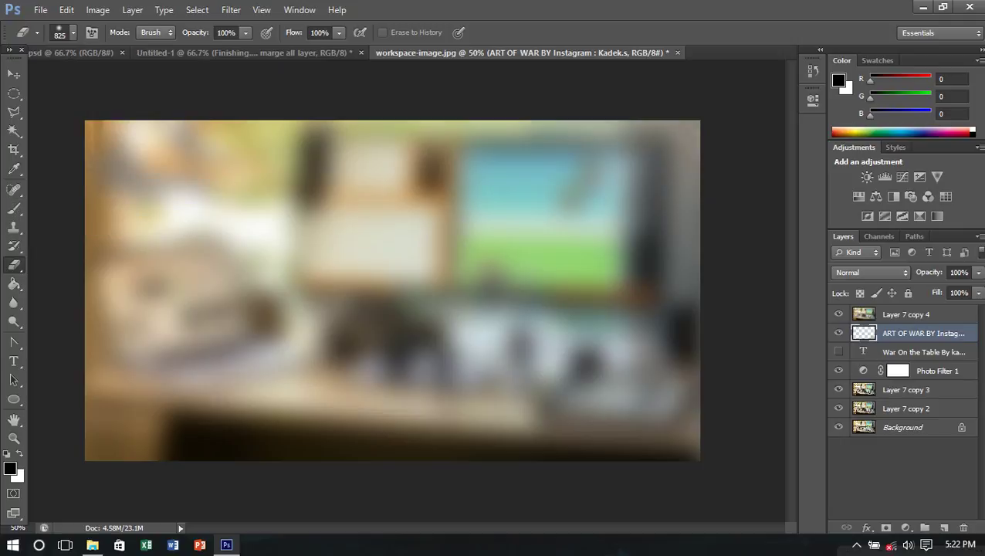
Step: Erase the blurred copy over the desk, monitor, jets and headphones, keeping edges soft
click(905, 315)
drag(463, 294, 232, 255)
mouse_move(231, 386)
mouse_down()
mouse_move(579, 370)
mouse_move(633, 402)
mouse_up()
drag(479, 174, 587, 166)
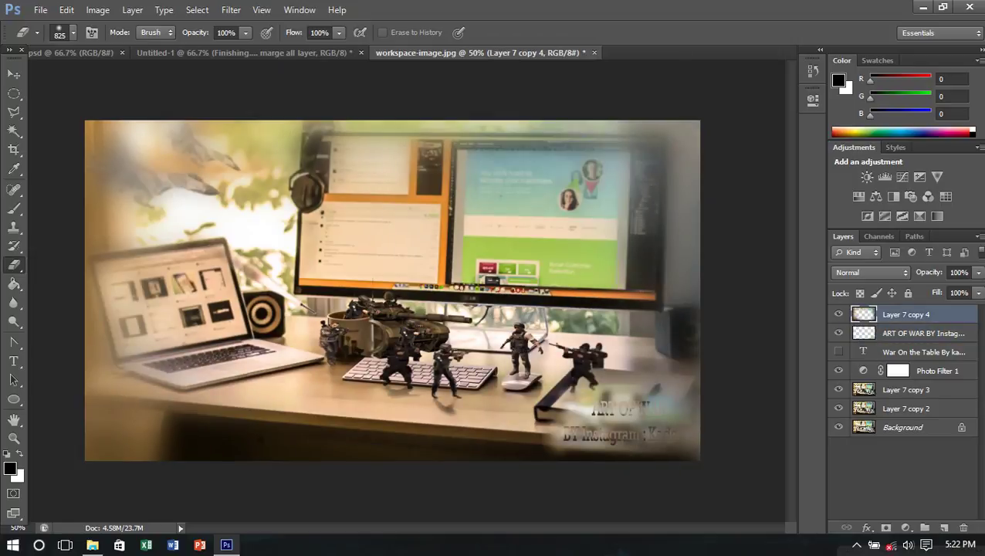
mouse_move(324, 155)
mouse_down()
mouse_move(193, 186)
mouse_move(154, 371)
mouse_up()
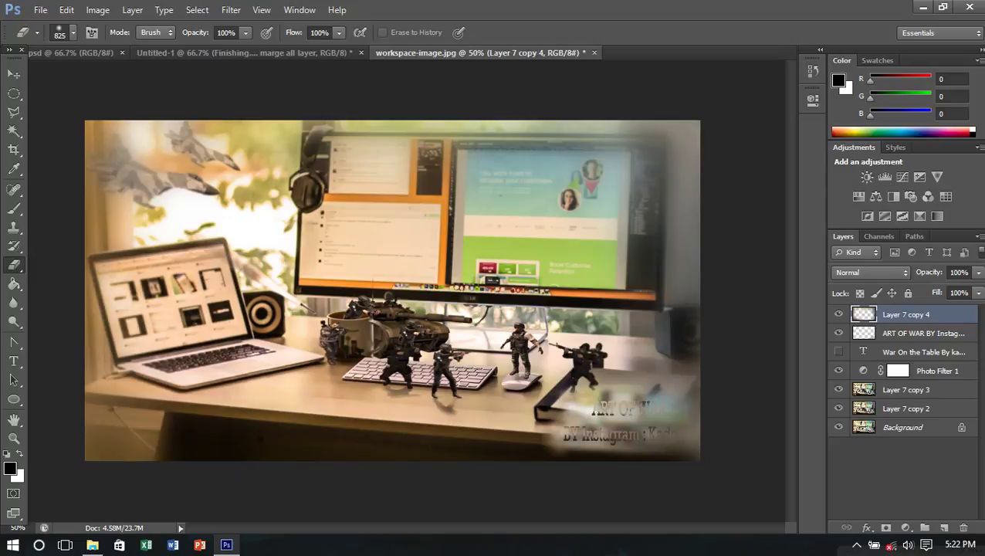
drag(151, 197, 123, 309)
drag(313, 147, 329, 135)
drag(656, 258, 653, 305)
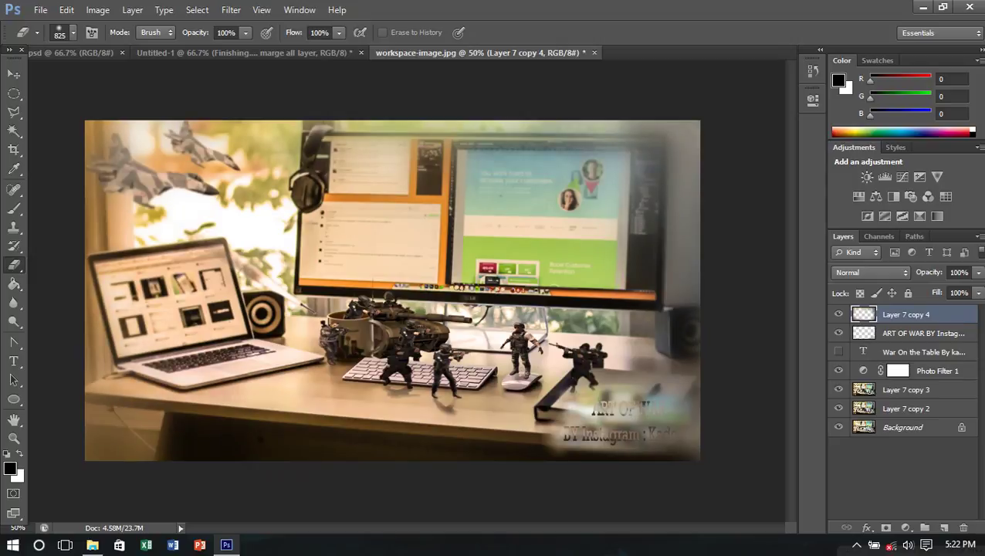
drag(533, 142, 625, 141)
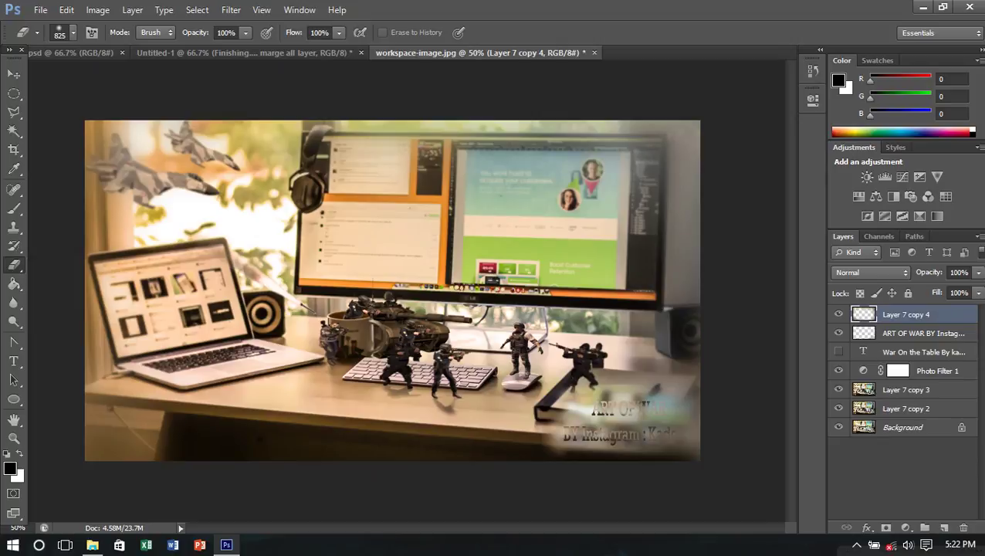
key(v)
Step: Move the ART OF WAR layer above Layer 7 copy 4 and add an empty Layer 1 on top
double_click(924, 333)
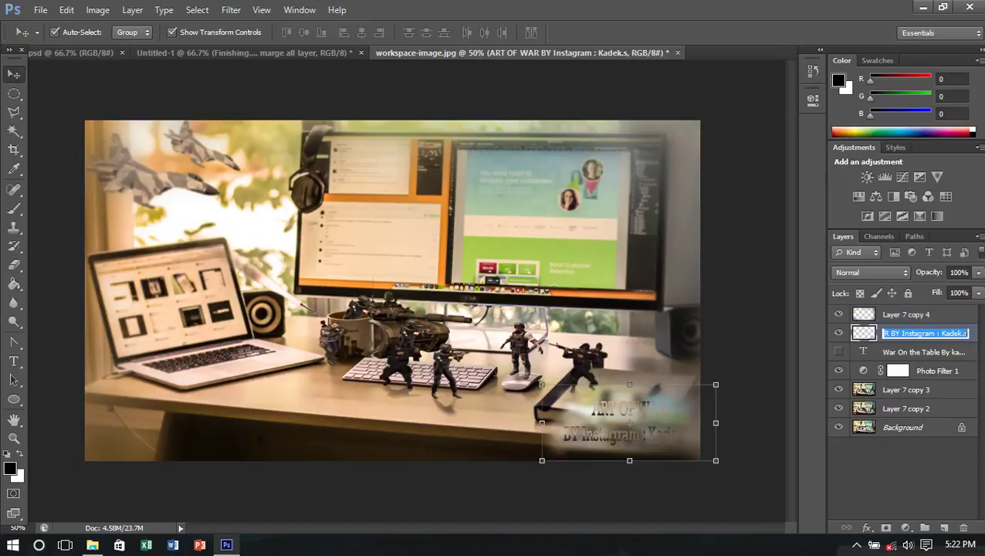
key(Return)
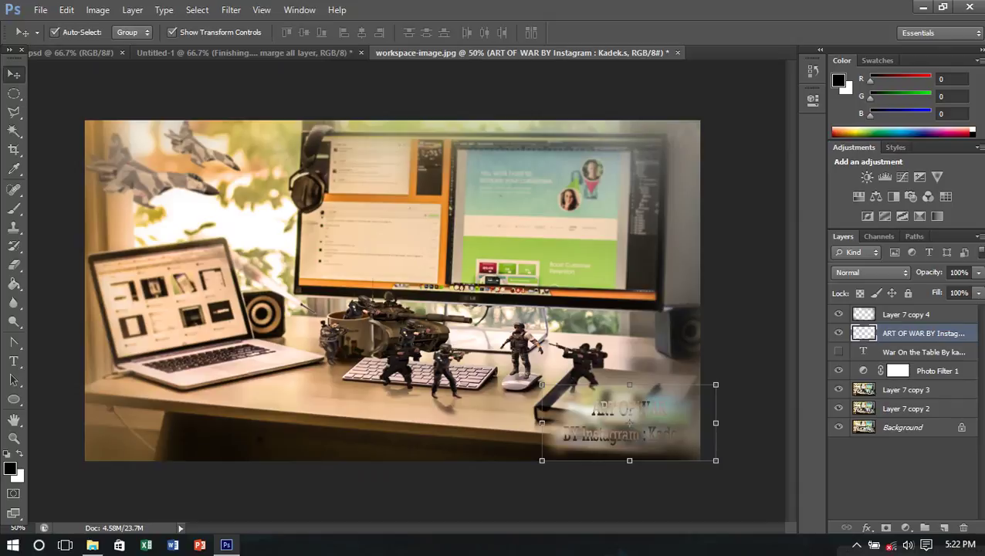
double_click(865, 333)
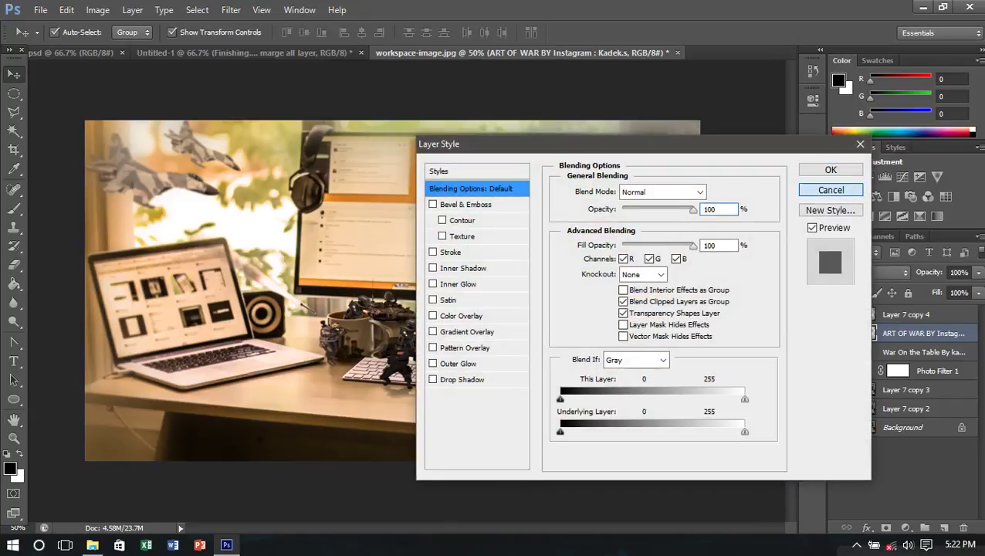
click(831, 190)
drag(919, 333, 919, 307)
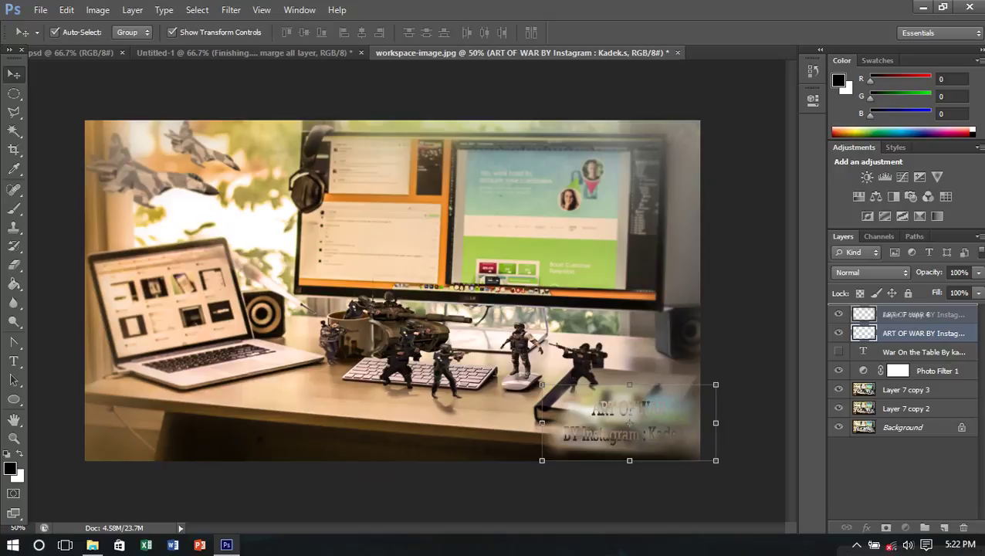
click(903, 479)
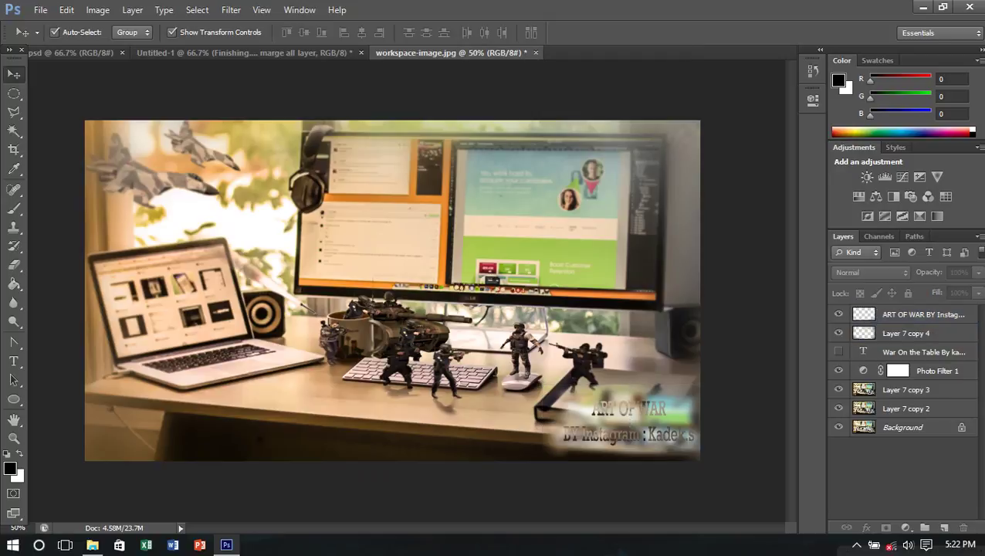
click(943, 527)
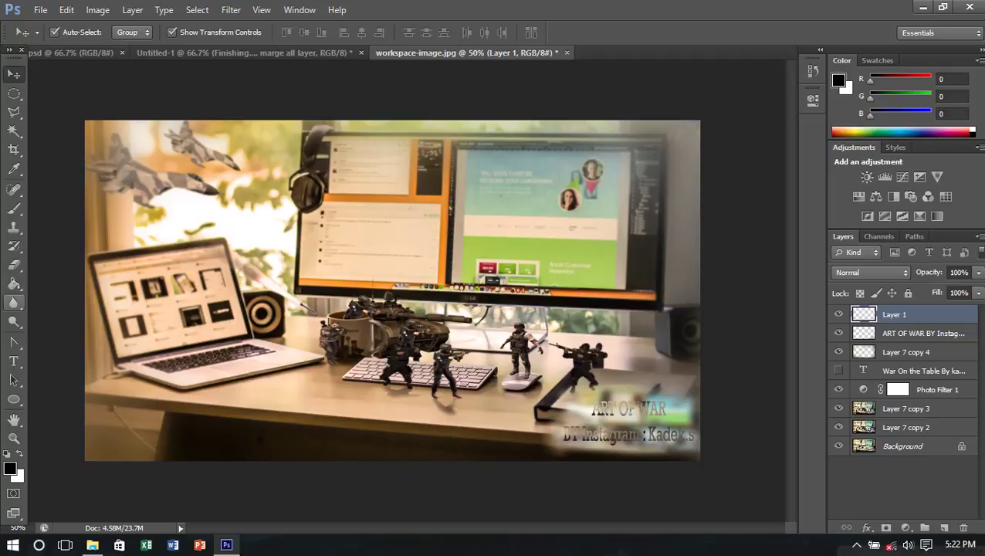
Step: Fill Layer 1 with black, then erase its centre and left corners to leave dark edges
click(14, 284)
click(155, 293)
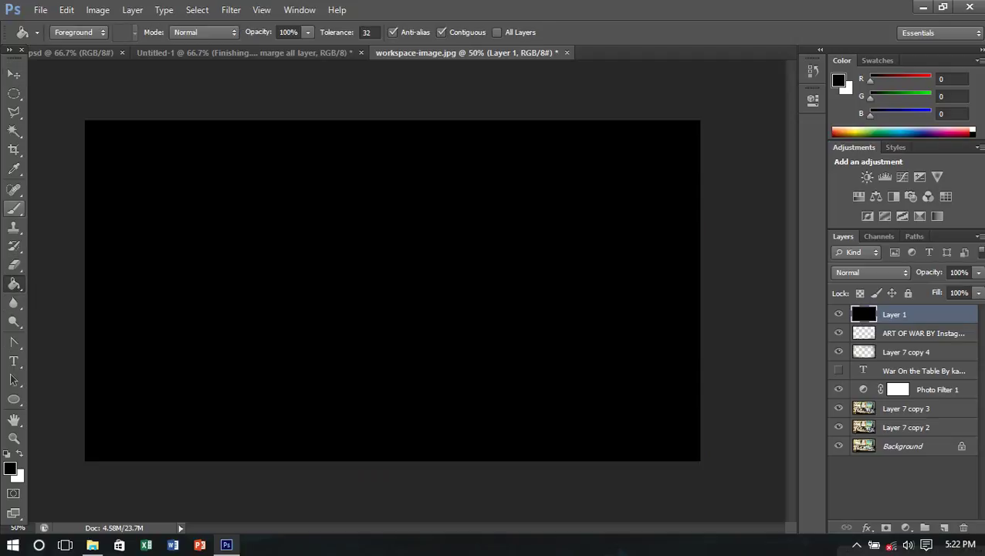
click(14, 265)
mouse_move(352, 270)
mouse_down()
mouse_move(275, 270)
mouse_move(319, 362)
mouse_move(305, 390)
mouse_move(474, 302)
mouse_move(370, 193)
mouse_move(224, 185)
mouse_move(193, 208)
mouse_move(154, 332)
mouse_move(170, 371)
mouse_move(463, 309)
mouse_move(525, 209)
mouse_move(618, 410)
mouse_move(633, 293)
mouse_move(587, 185)
mouse_move(525, 170)
mouse_up()
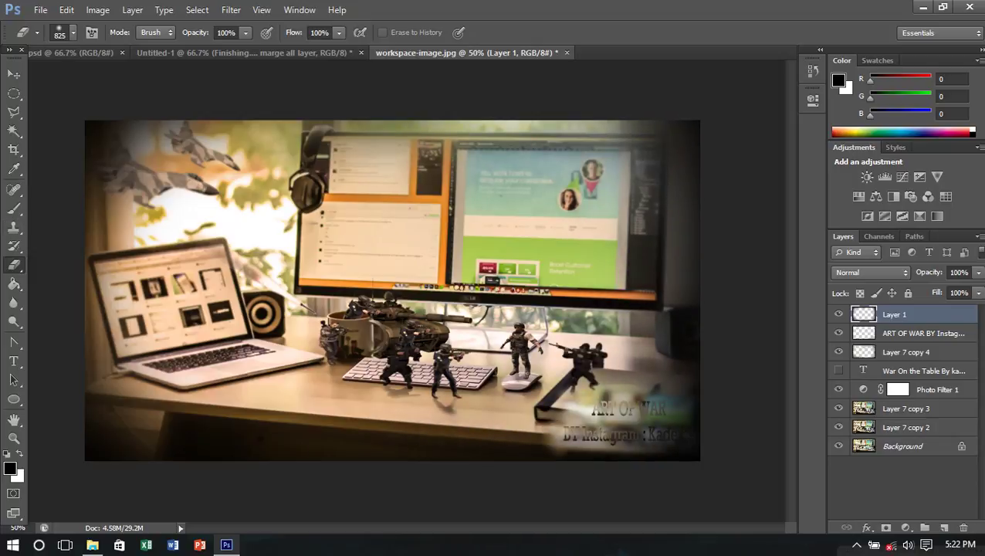
click(135, 139)
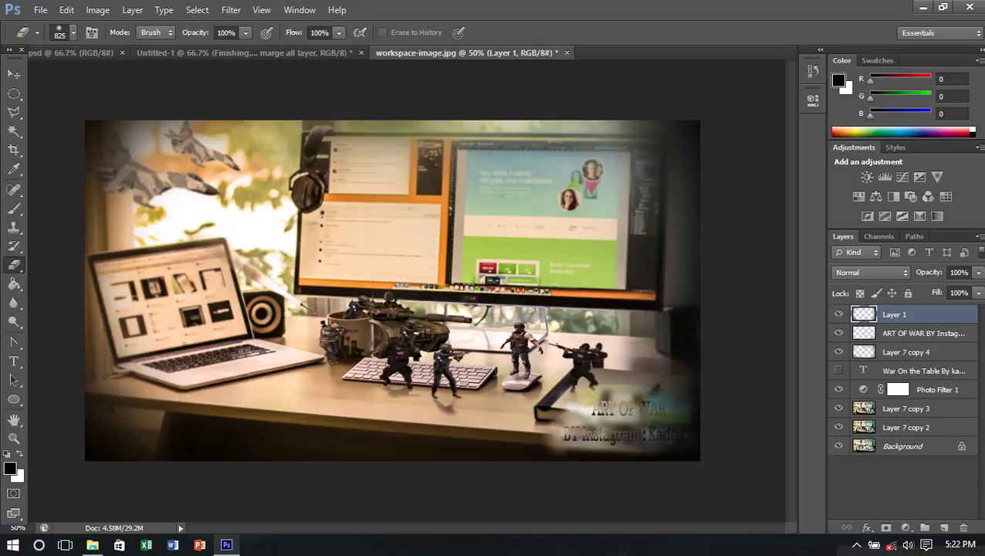
click(100, 359)
Step: Move Photo Filter 1 to the top of the layer stack
key(v)
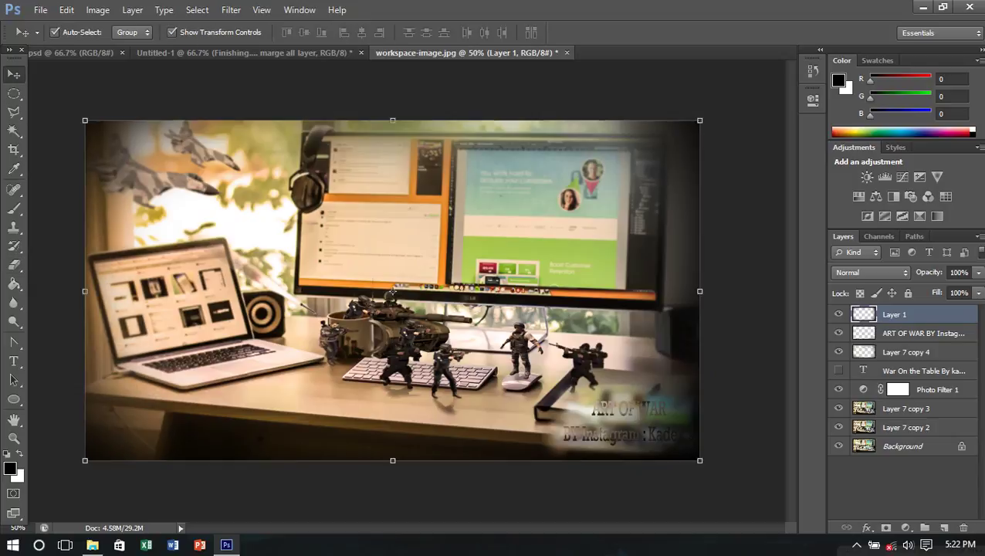
drag(927, 389, 895, 316)
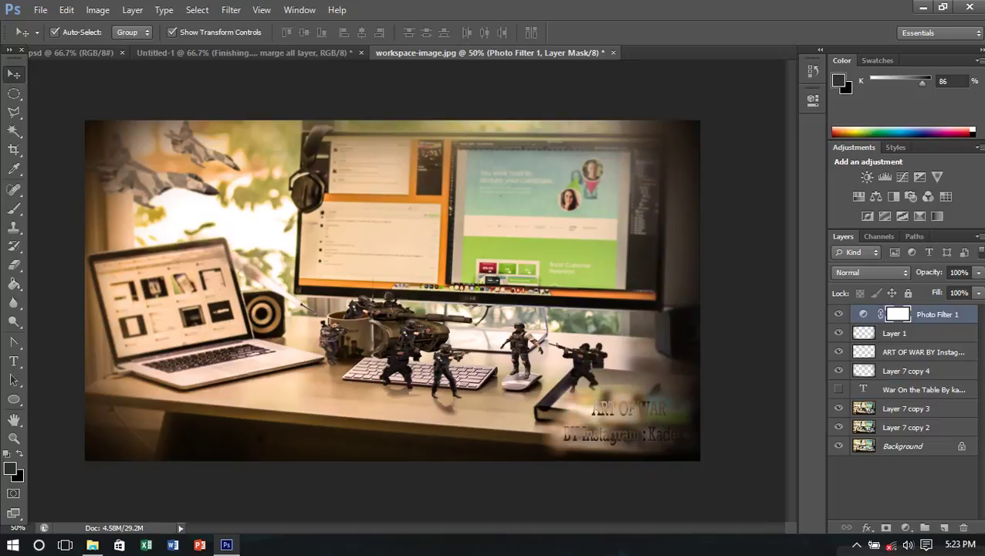
click(903, 483)
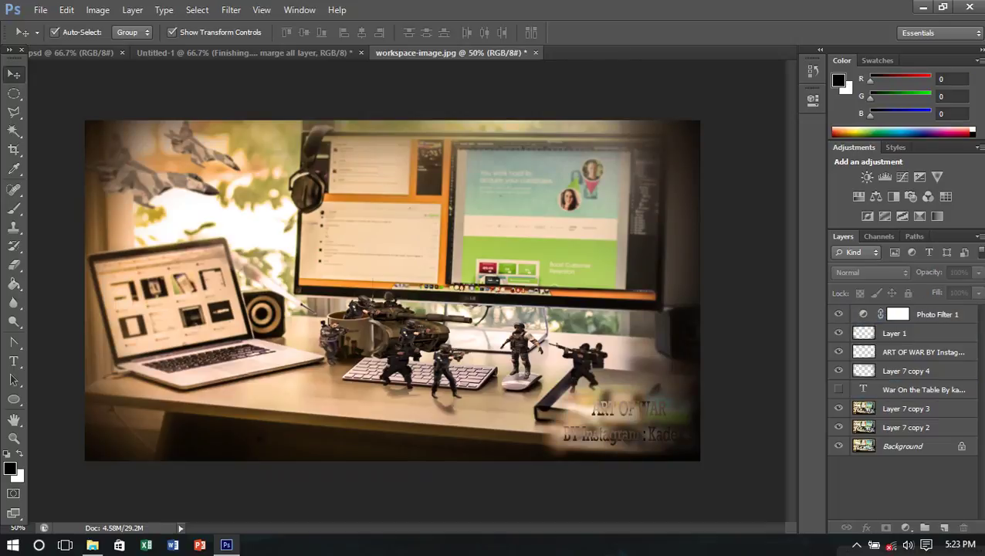
Step: Nudge the ART OF WAR credit slightly left in the bottom-right corner
click(923, 352)
drag(622, 422, 598, 431)
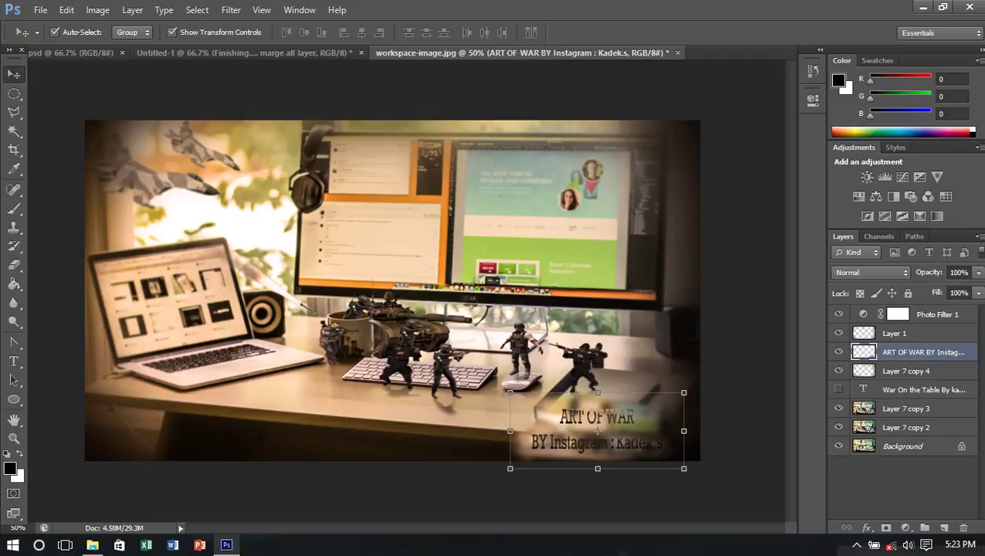
click(904, 486)
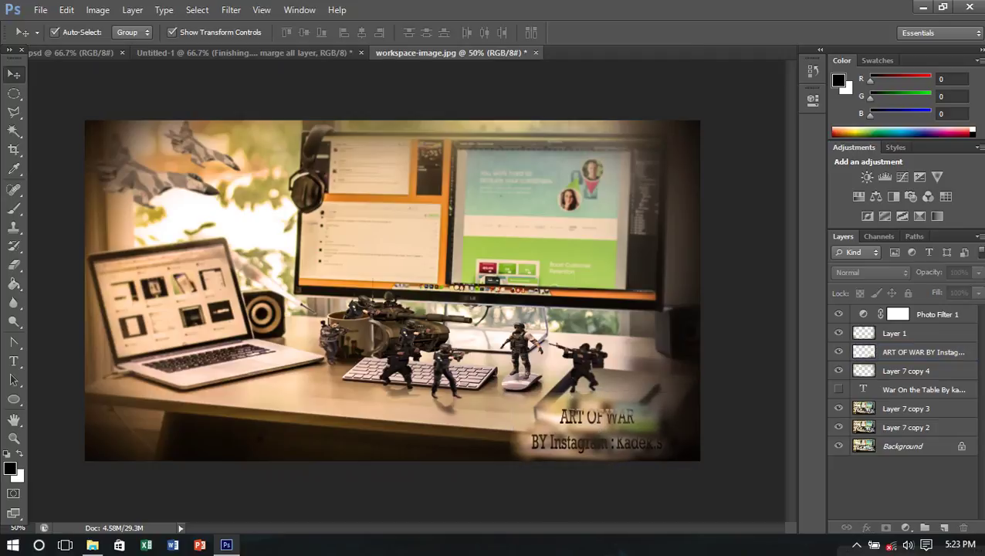
click(244, 53)
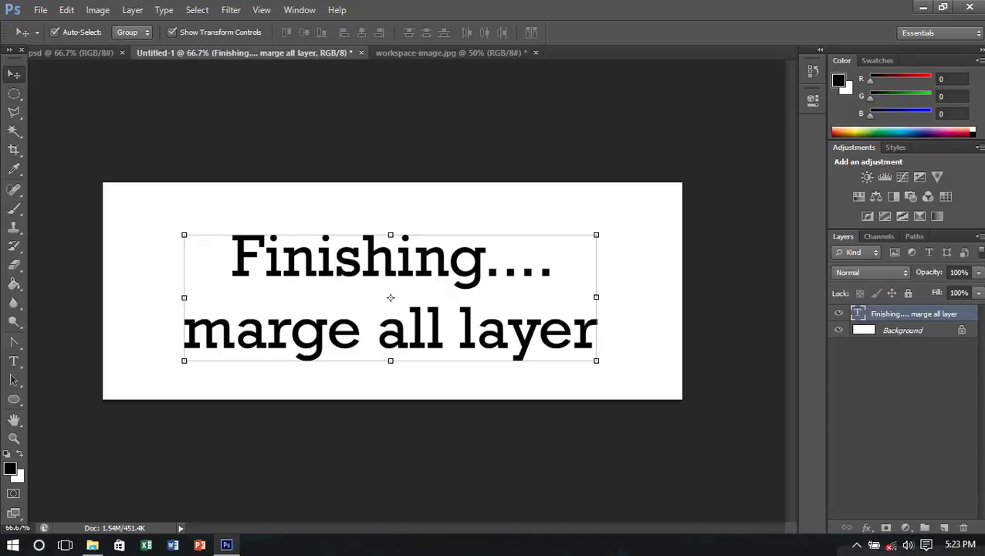
Step: Replace the card's text with the first line 'finish'
key(t)
click(390, 297)
key(ctrl+a)
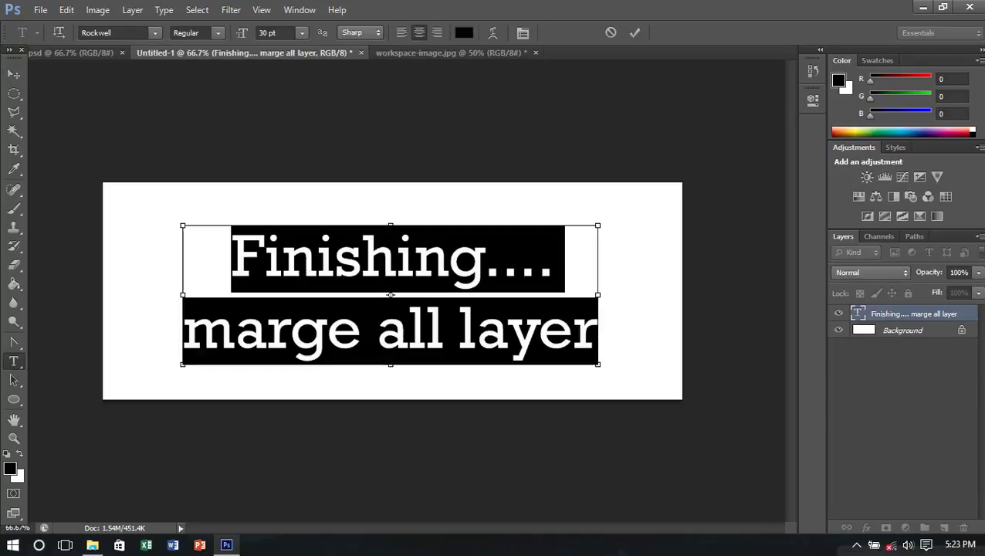
text(finish)
key(Return)
Step: Add the lines 'Thank For Watching' and 'Bye :*', then raise the text block and commit
text(T)
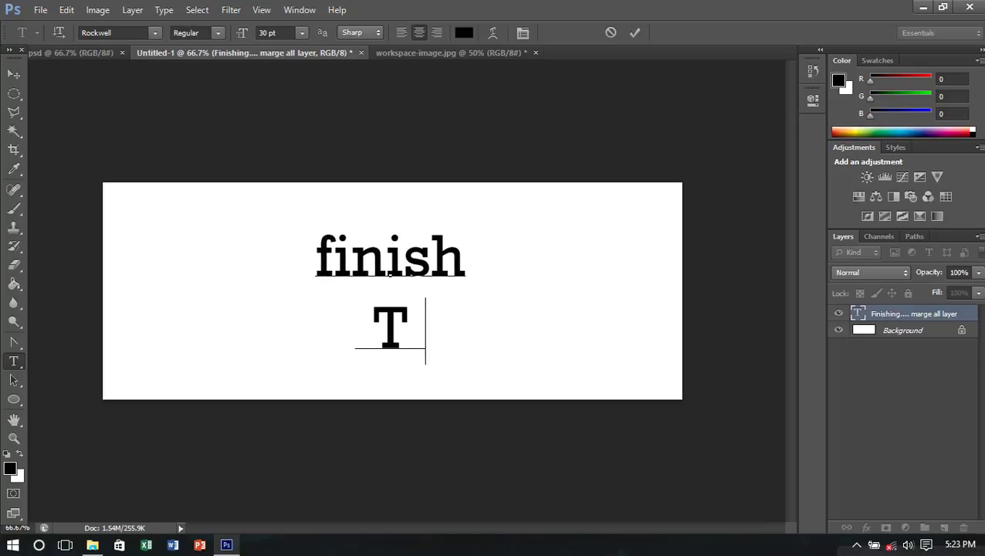
text(hank For C)
key(BackSpace)
text(Watching)
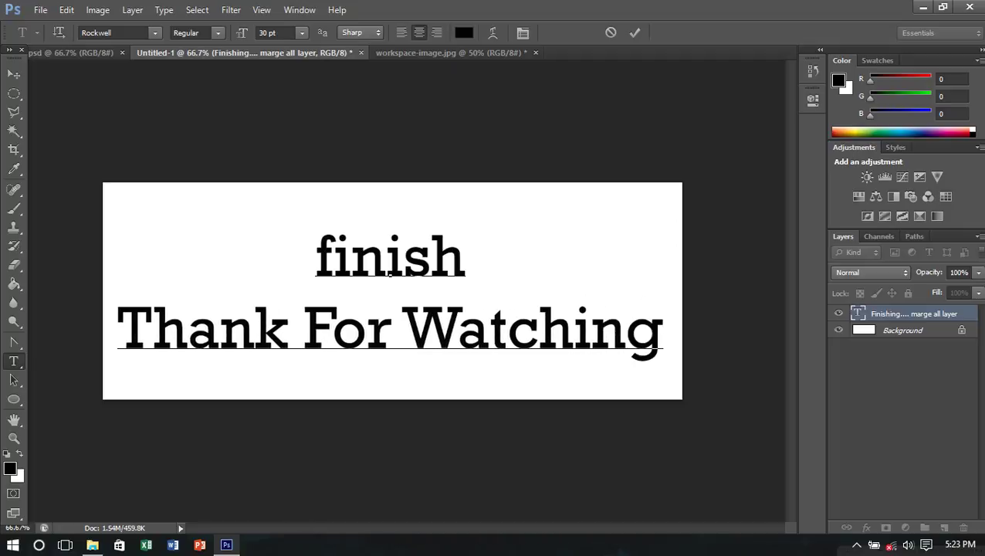
text( By)
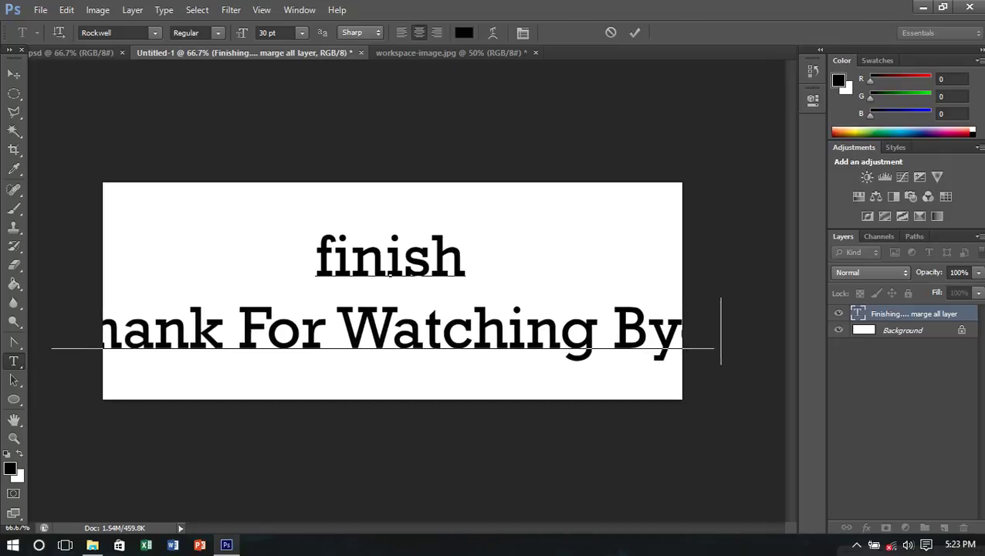
key(BackSpace)
key(BackSpace)
key(BackSpace)
key(BackSpace)
key(Return)
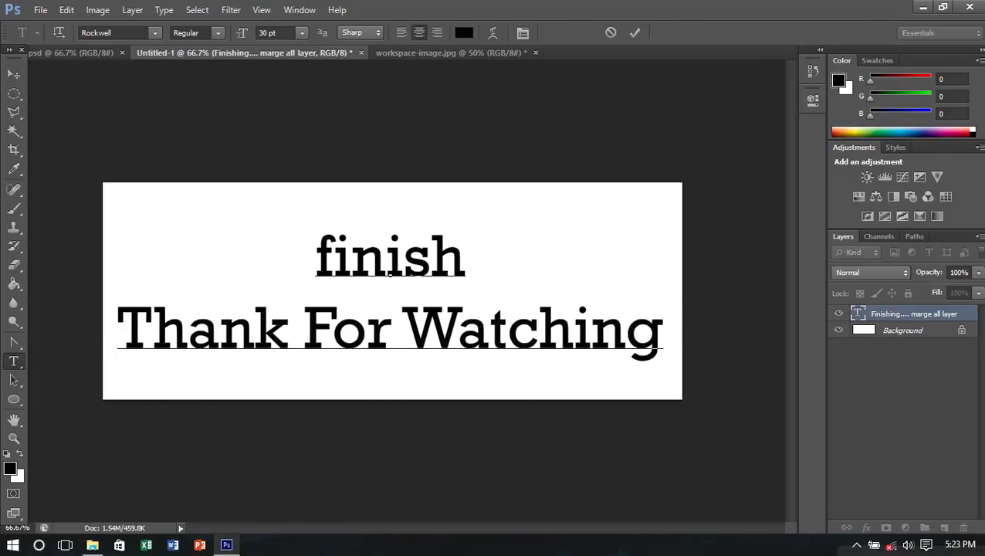
text(Bye)
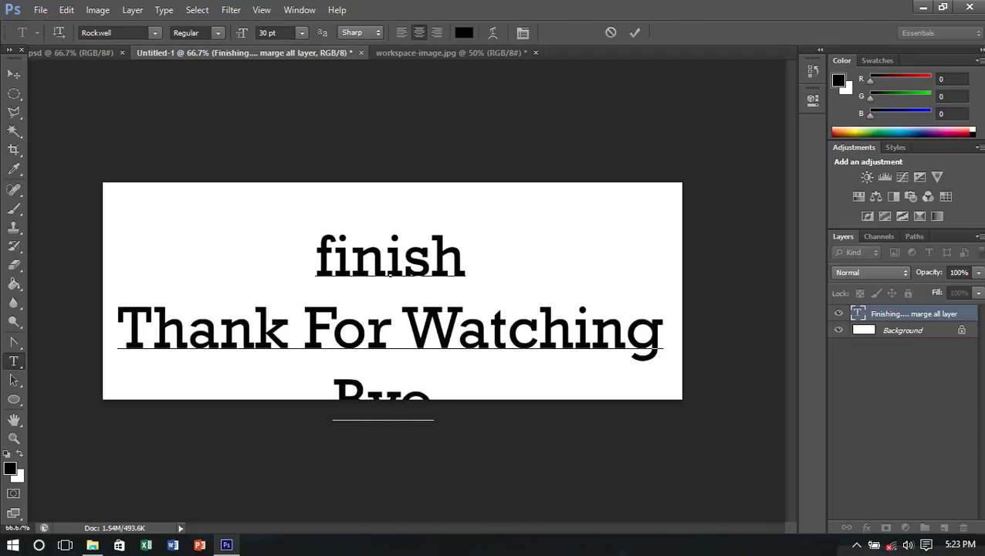
text( :)
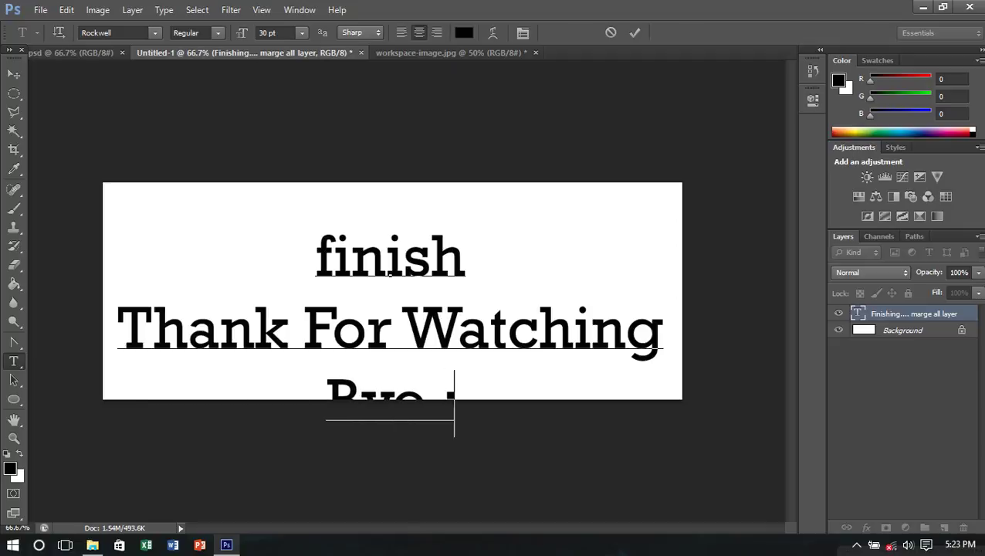
text(*)
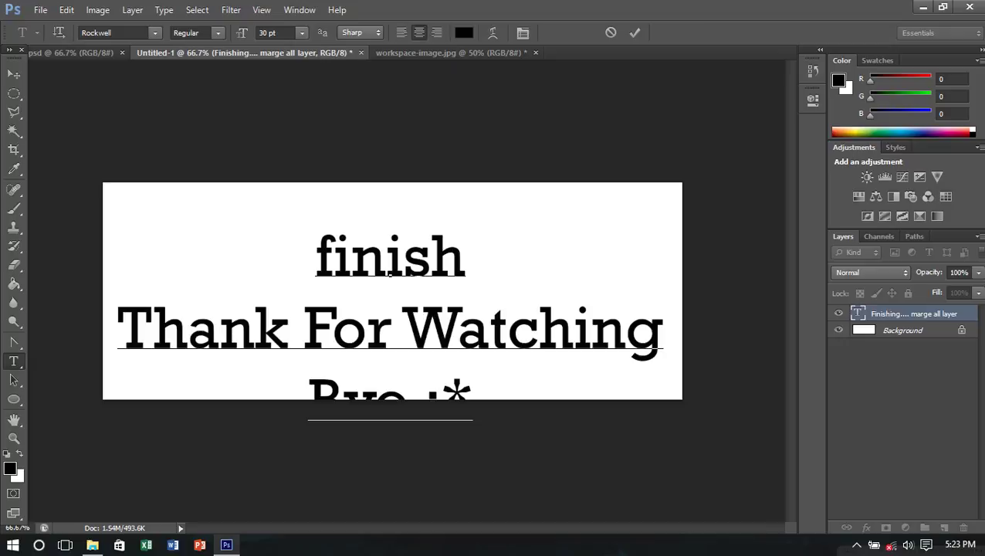
drag(390, 328, 390, 294)
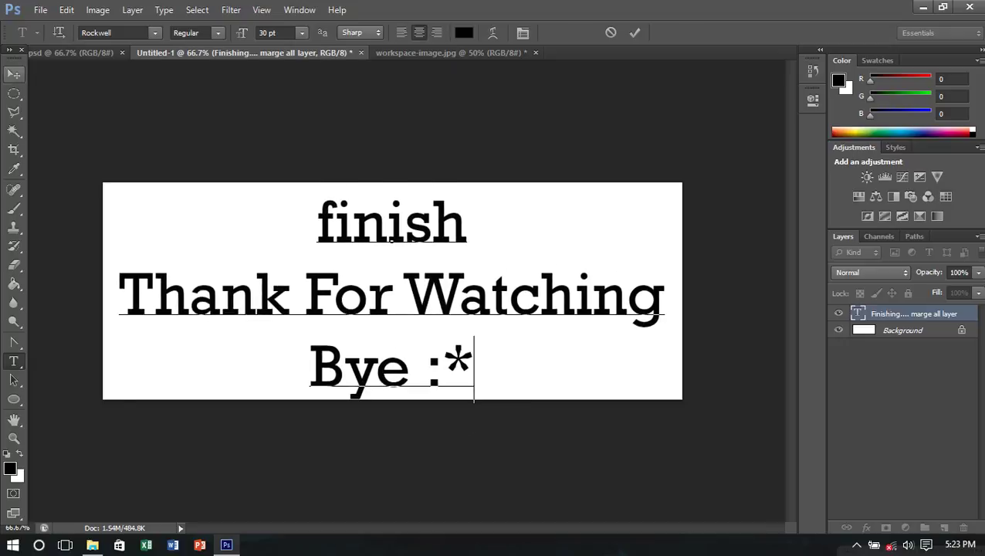
click(13, 74)
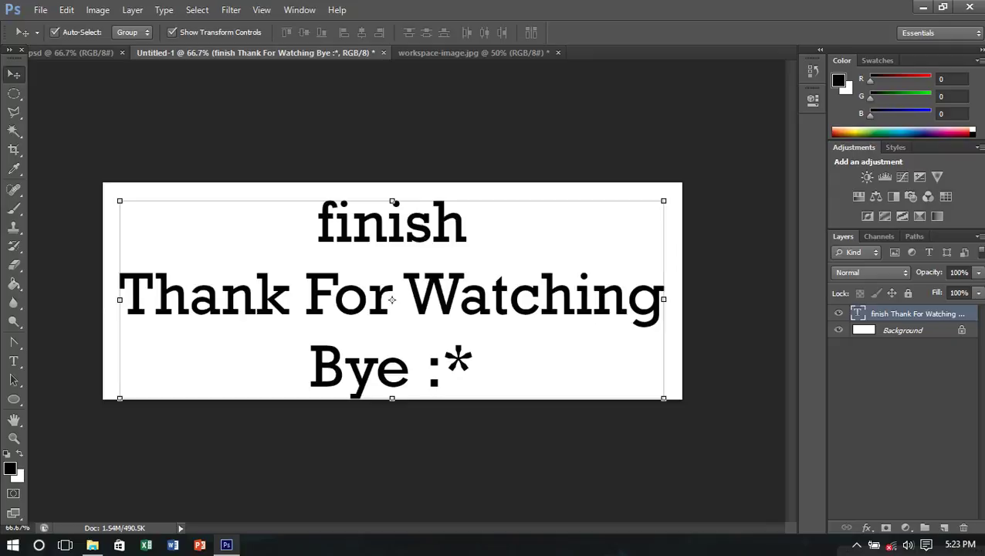